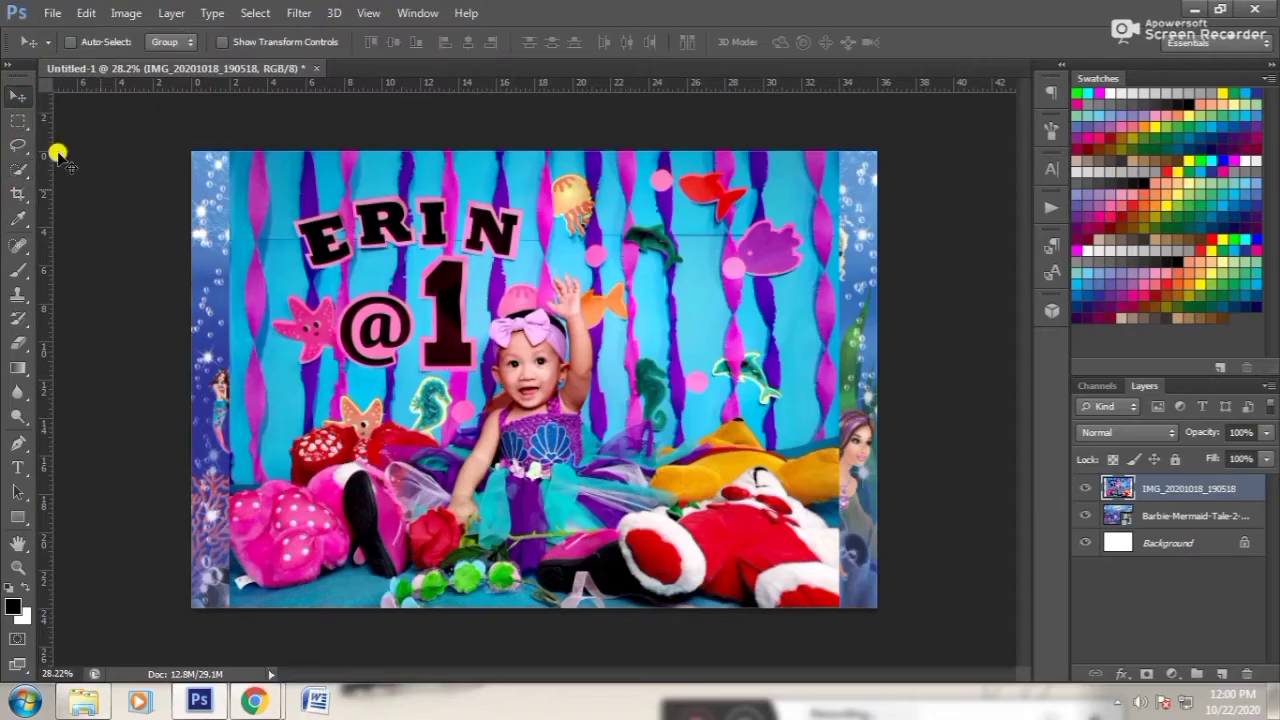
- Zoom in and start a Pen path at the hand, curving around the little fingertip
key("p")
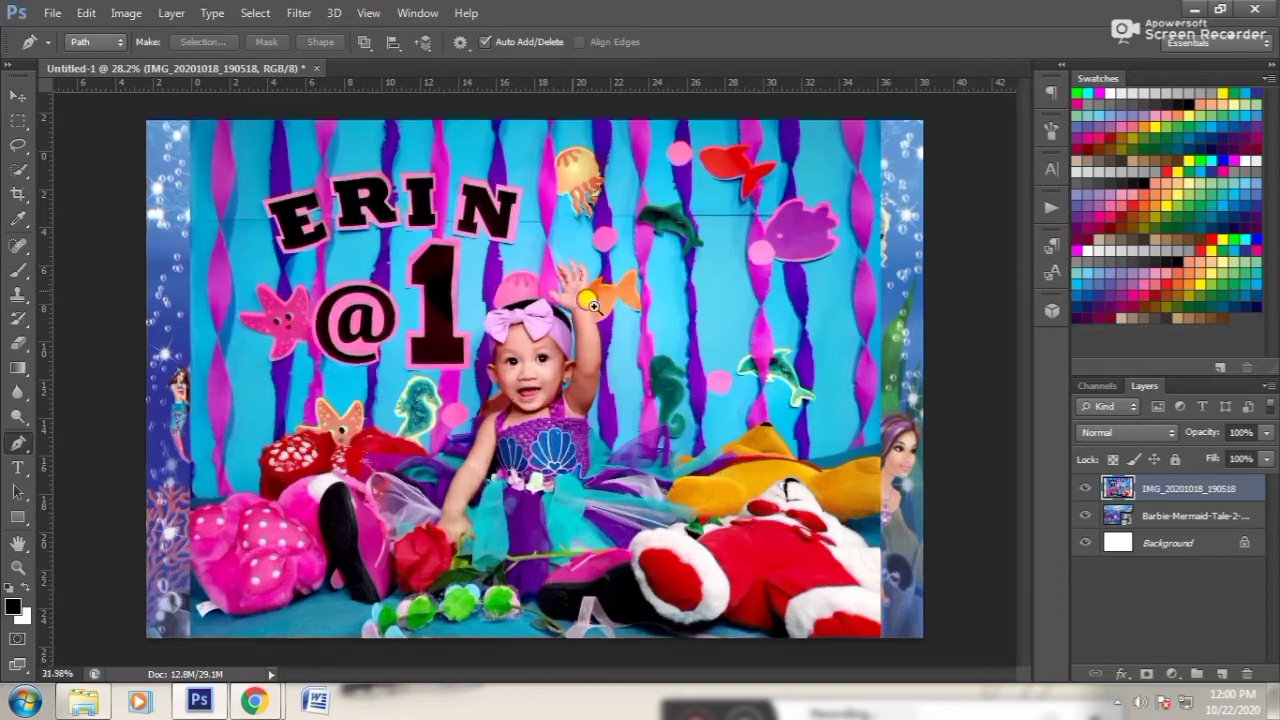
left_click_drag(537, 322, 688, 376)
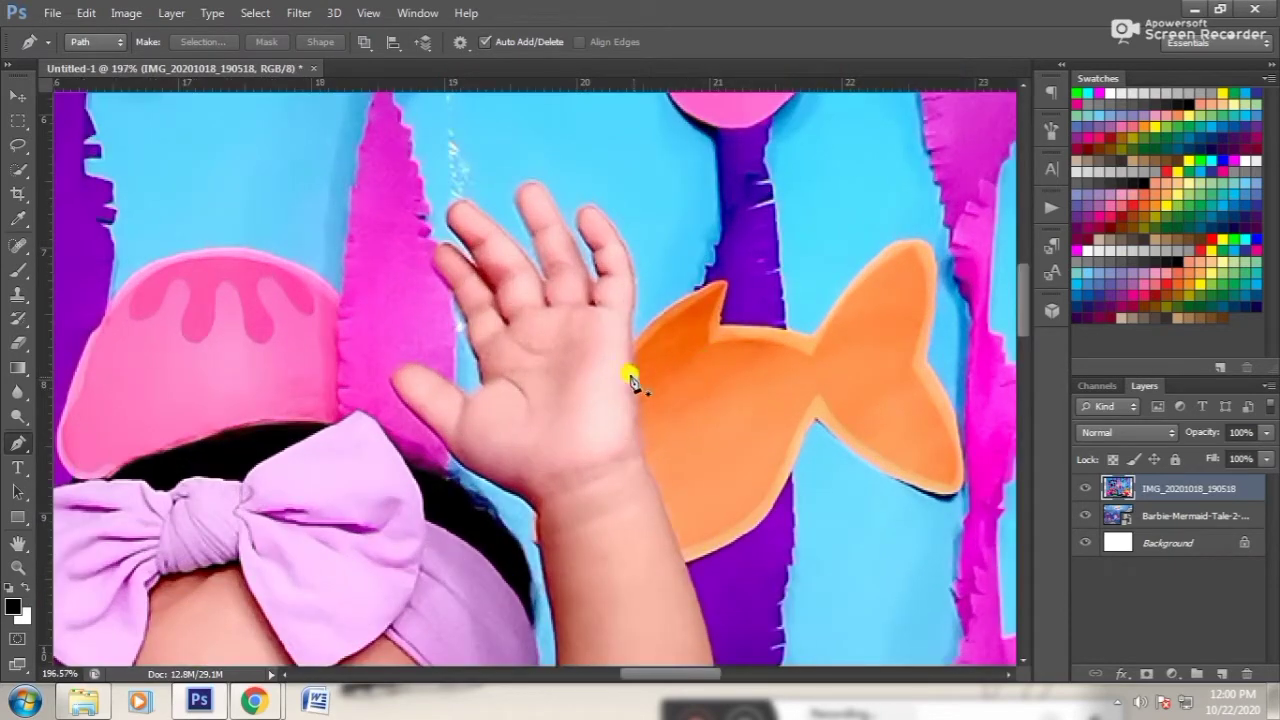
left_click(633, 377)
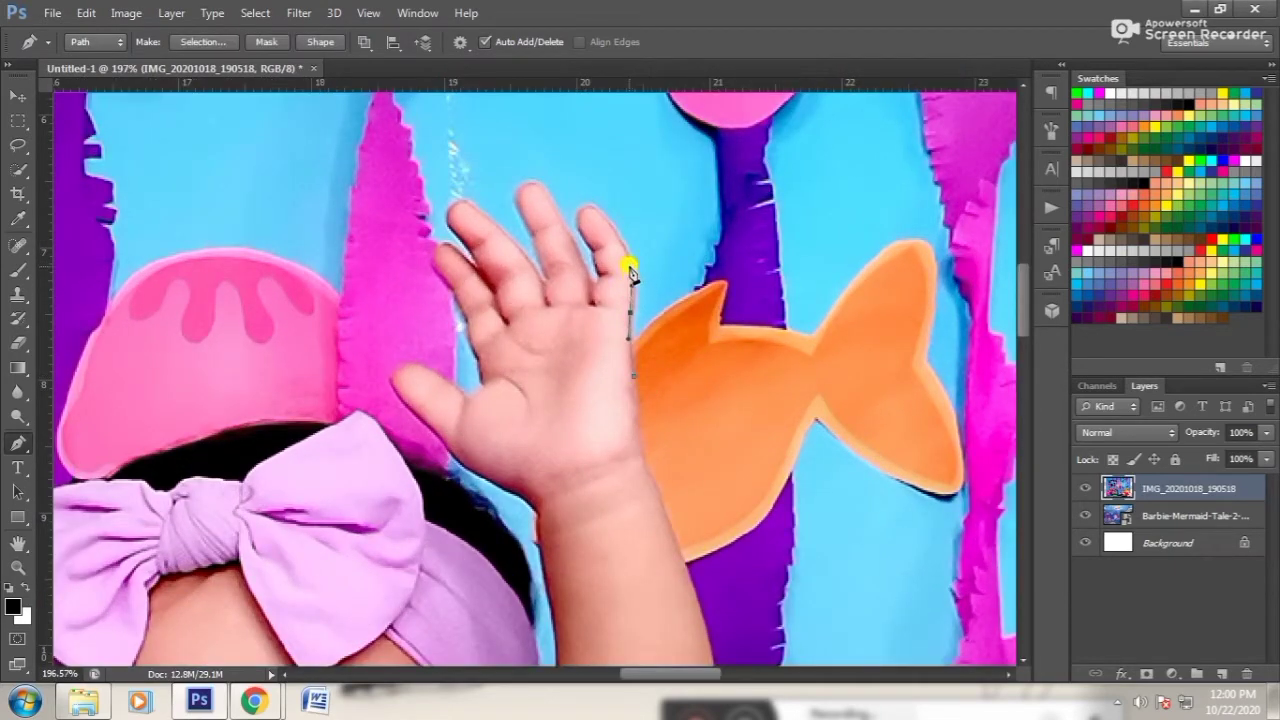
scroll(593, 213, "up", 3)
left_click_drag(667, 313, 642, 253)
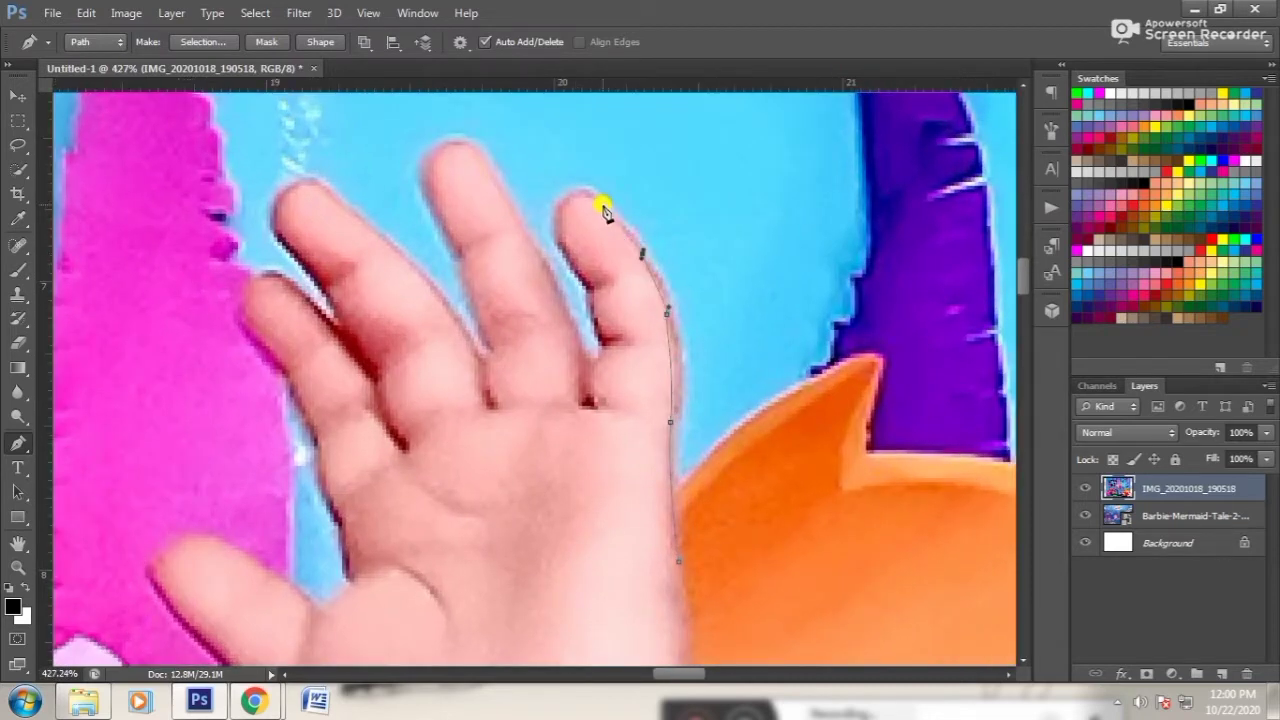
left_click(550, 229)
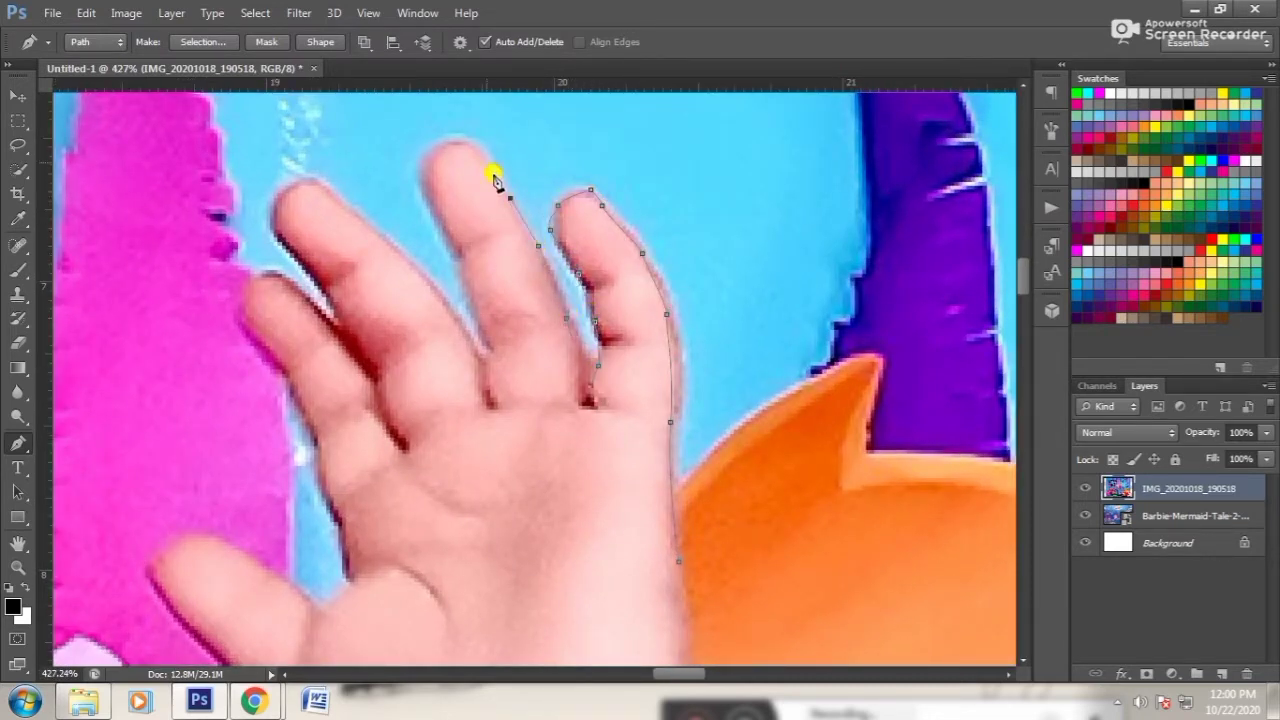
left_click_drag(454, 142, 432, 143)
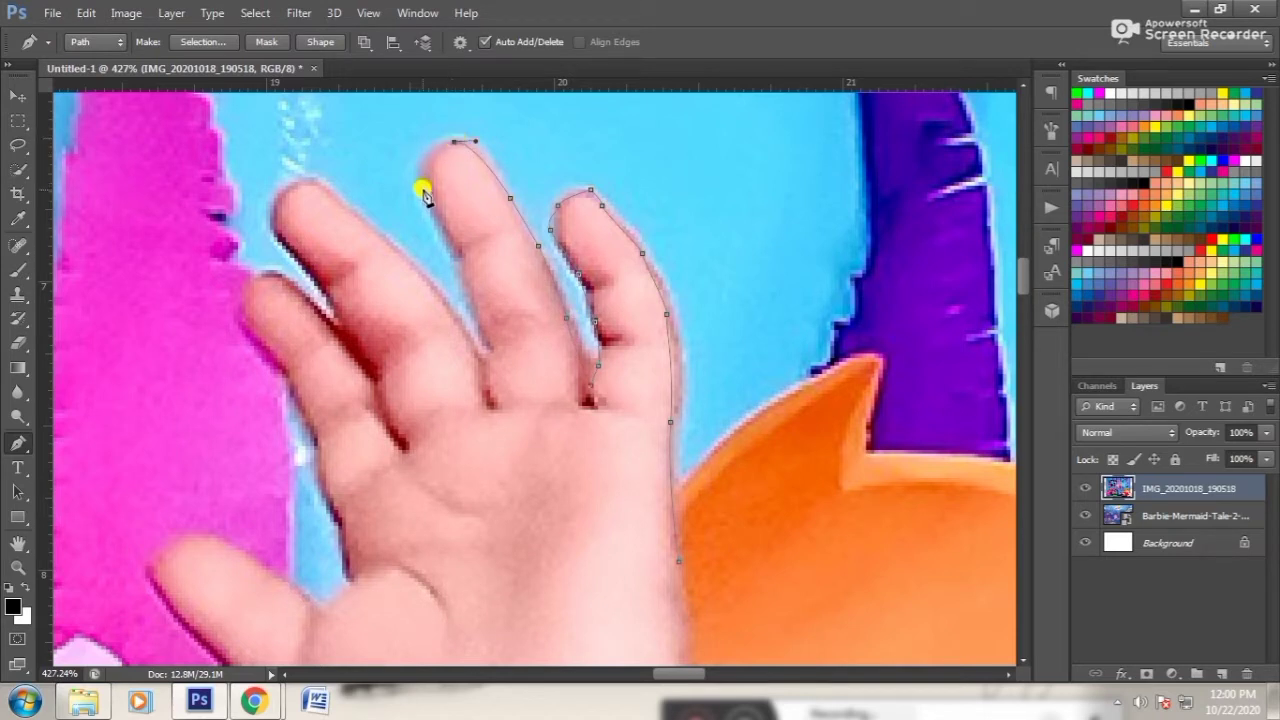
left_click_drag(421, 190, 432, 236)
left_click(454, 257)
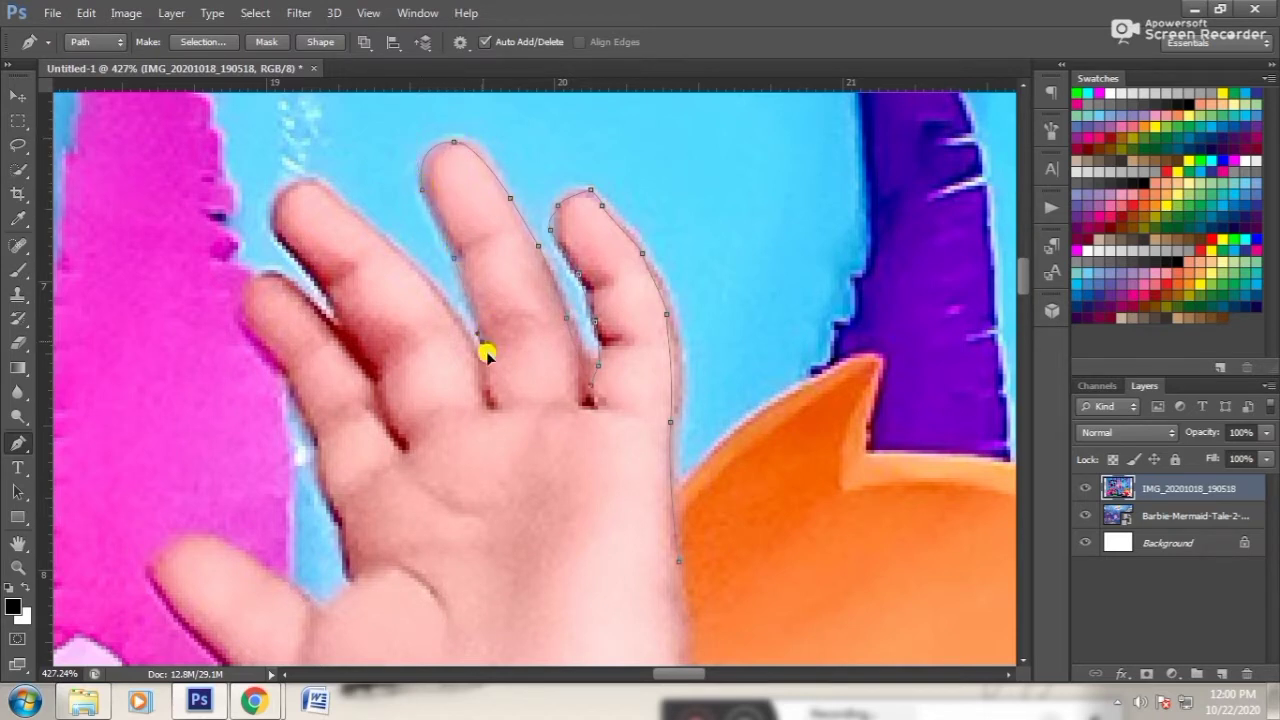
- Trace the path over the remaining fingertips, the top of the thumb and the wrist
left_click_drag(411, 262, 384, 237)
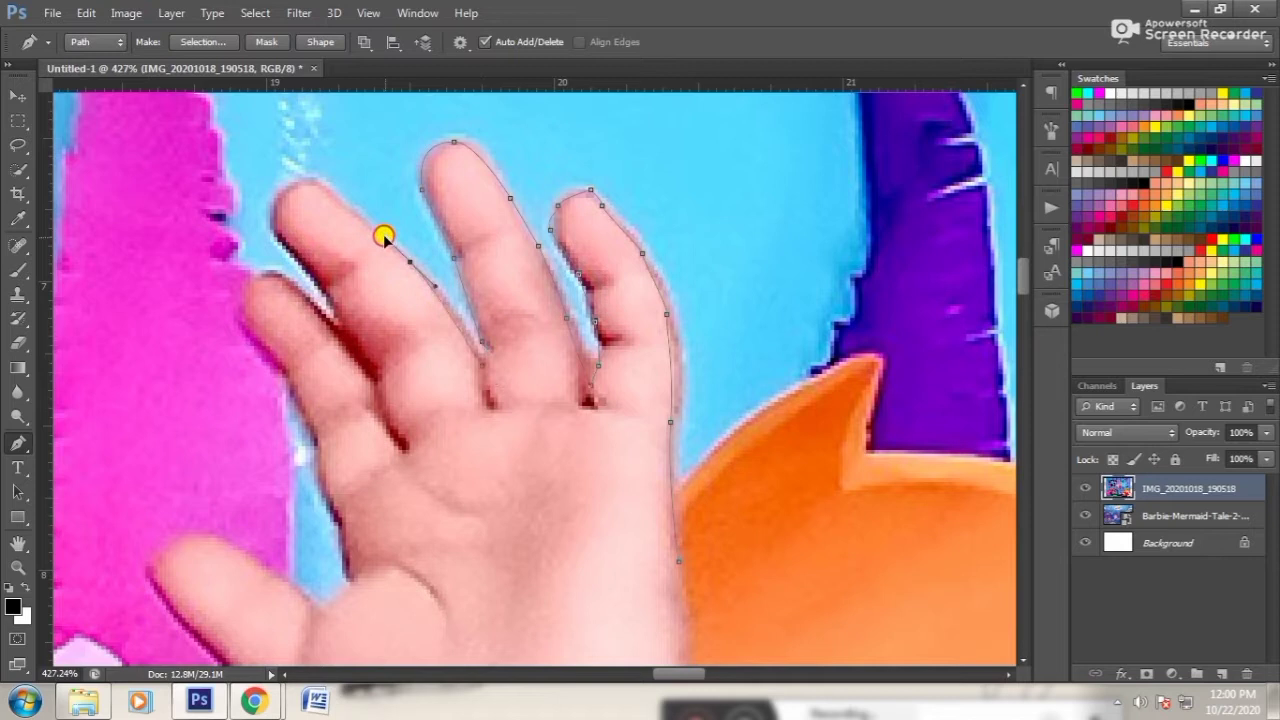
left_click(314, 181)
left_click_drag(271, 217, 272, 235)
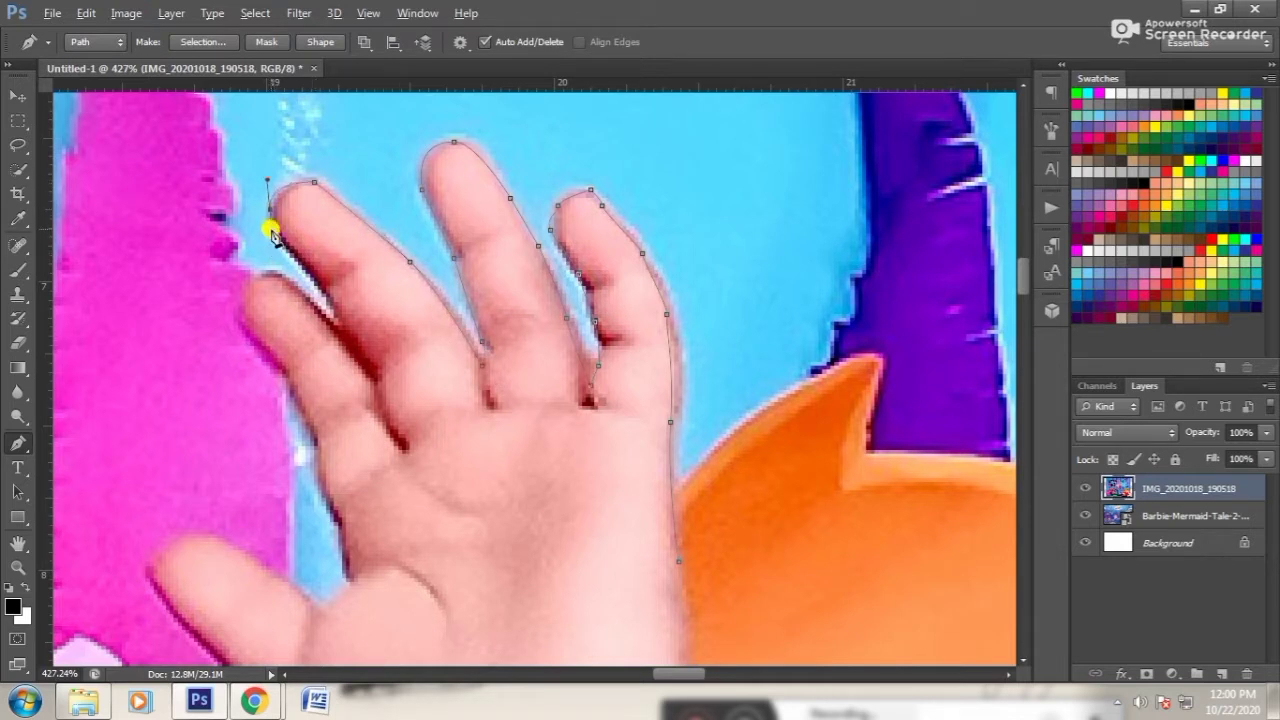
left_click(346, 340)
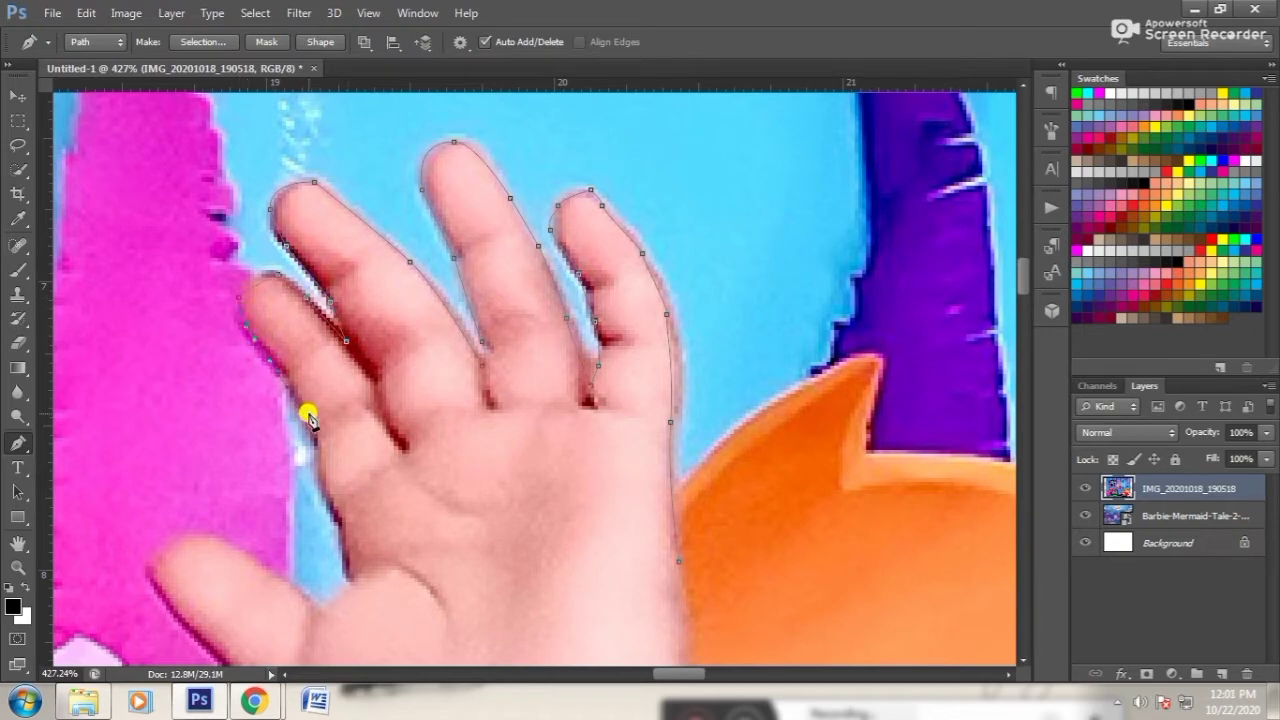
left_click_drag(314, 480, 357, 334)
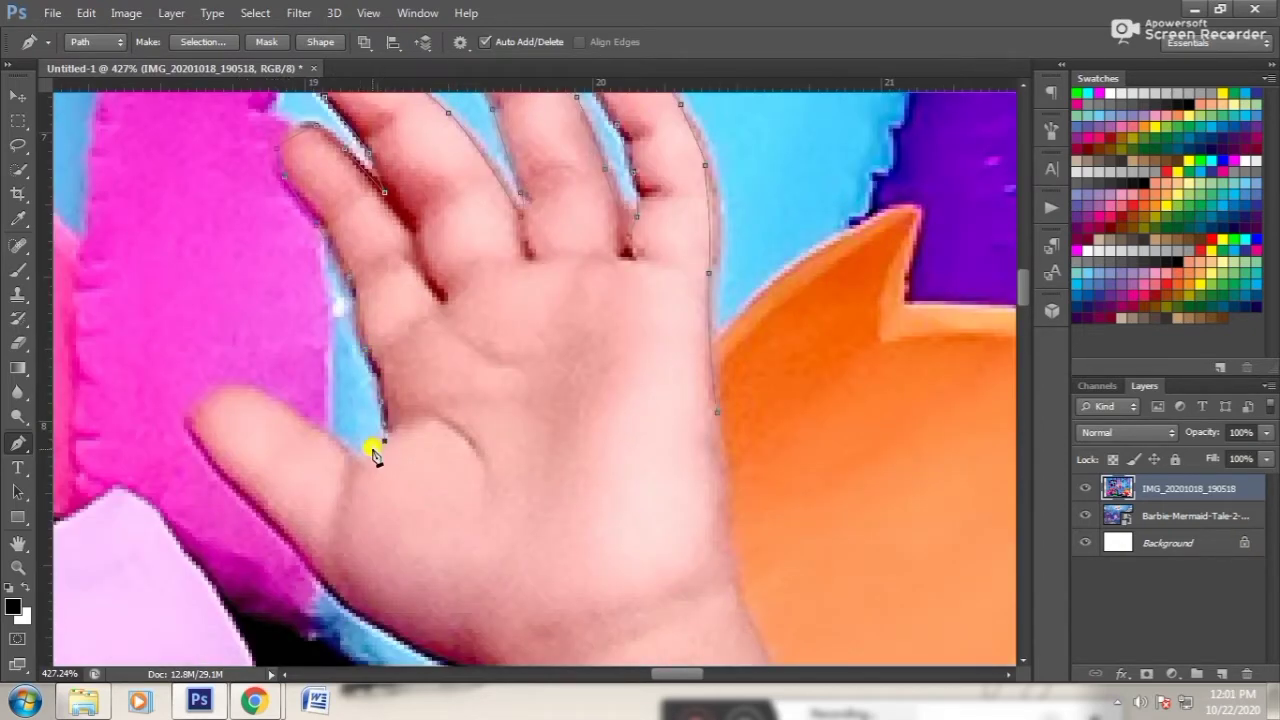
left_click_drag(233, 383, 203, 378)
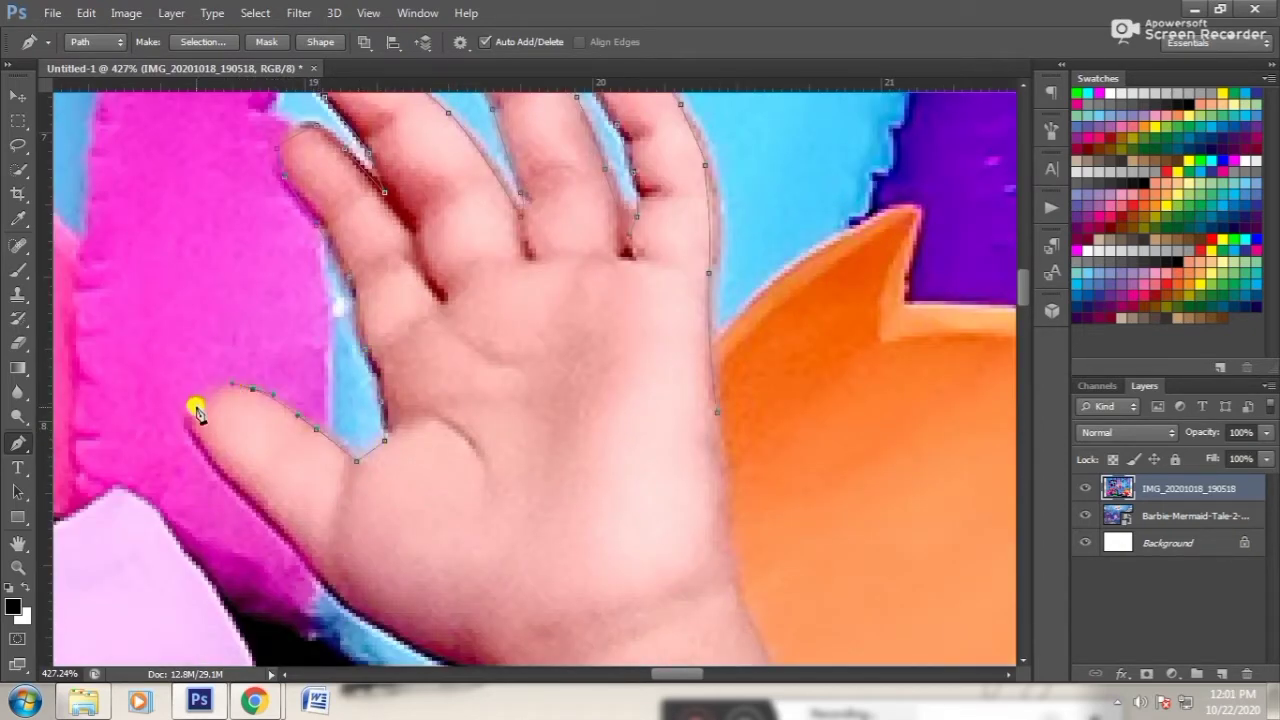
left_click_drag(213, 465, 300, 281)
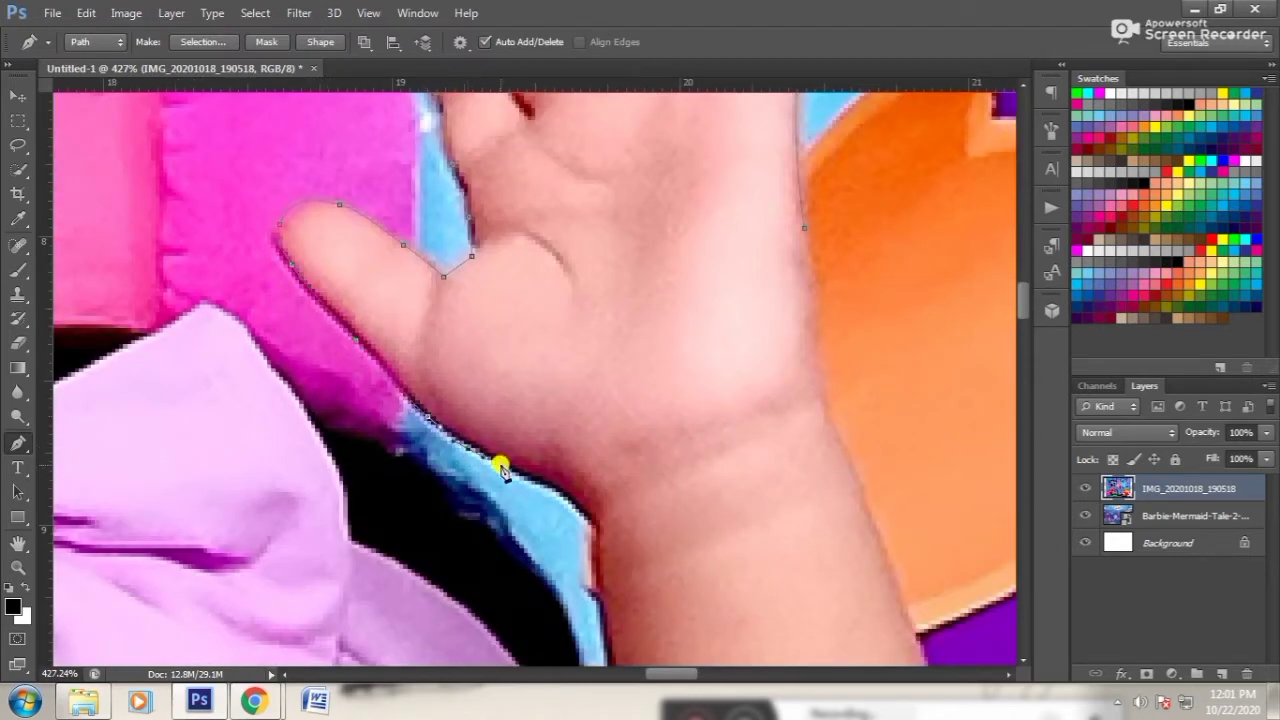
left_click(540, 480)
- Continue the path along the arm's outer edge up toward the bow
mouse_move(590, 535)
left_mouse_down()
mouse_move(574, 346)
mouse_move(612, 333)
left_mouse_up()
left_click(624, 362)
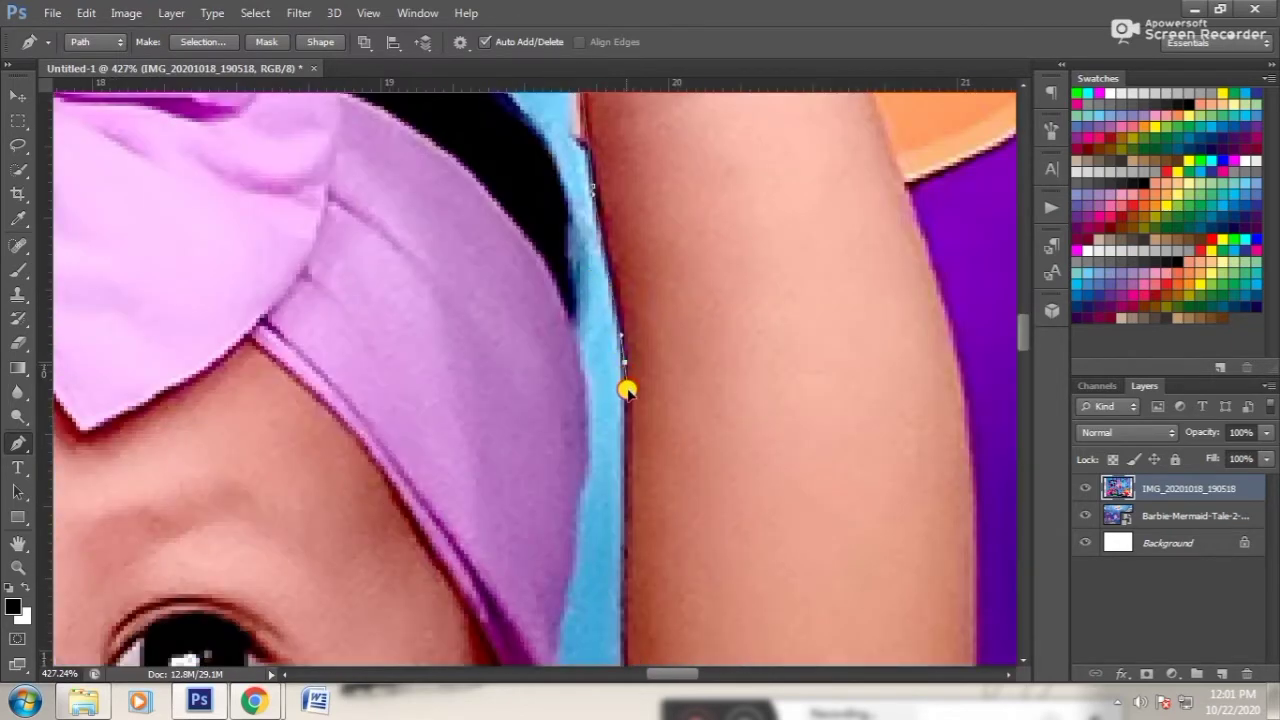
left_click_drag(637, 462, 643, 294)
left_click(630, 378)
left_click(627, 522)
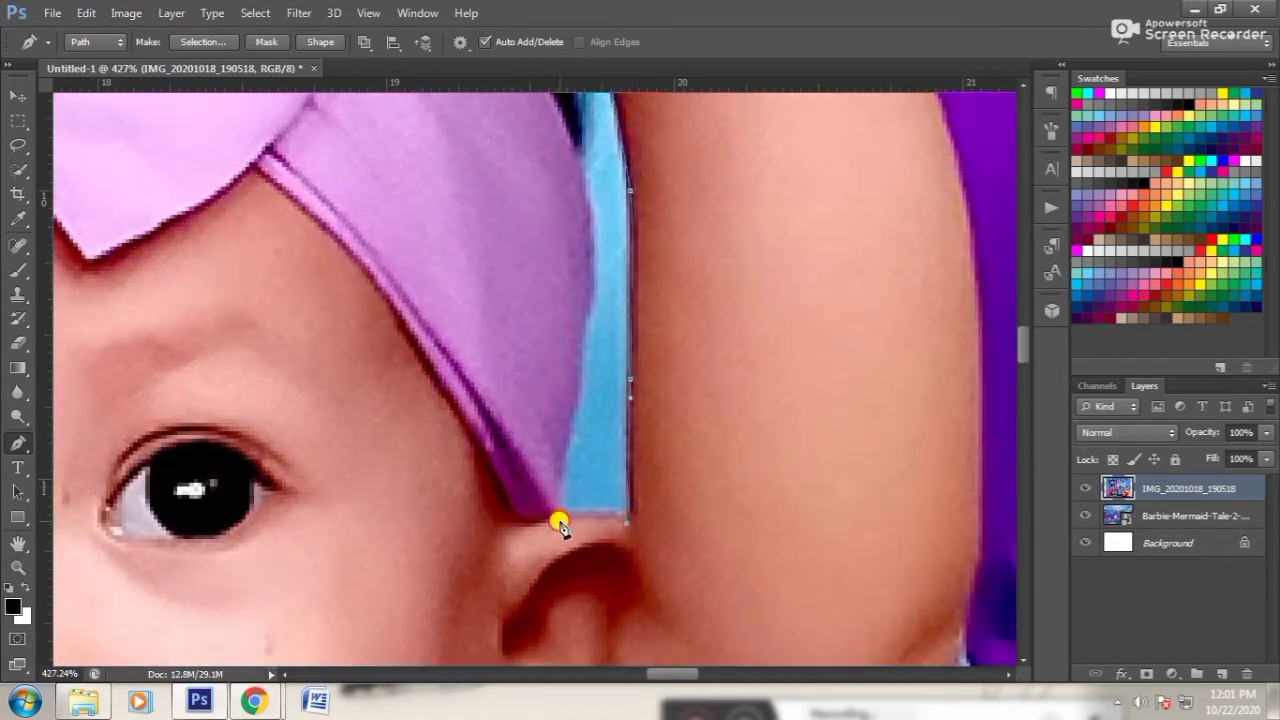
left_click_drag(560, 263, 551, 374)
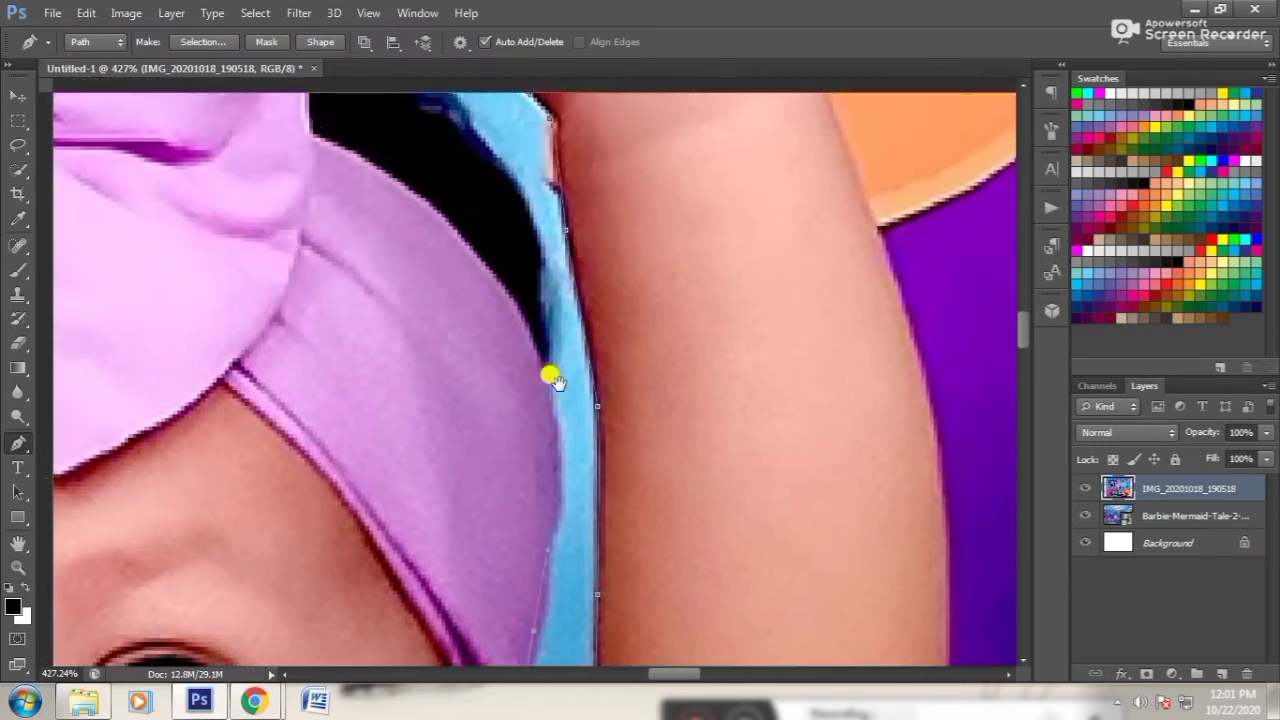
left_click_drag(523, 214, 560, 357)
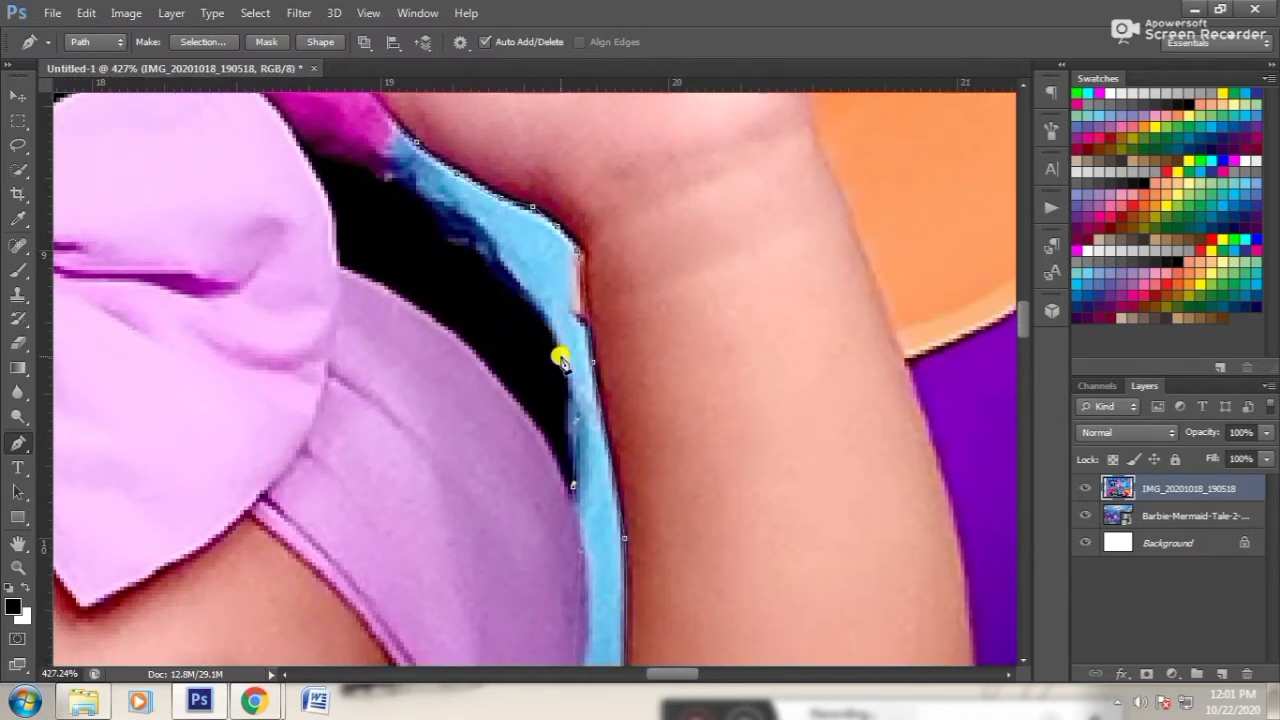
left_click(493, 254)
left_click_drag(425, 207, 474, 326)
- Trace the path along the top edge of the bow
left_click(471, 316)
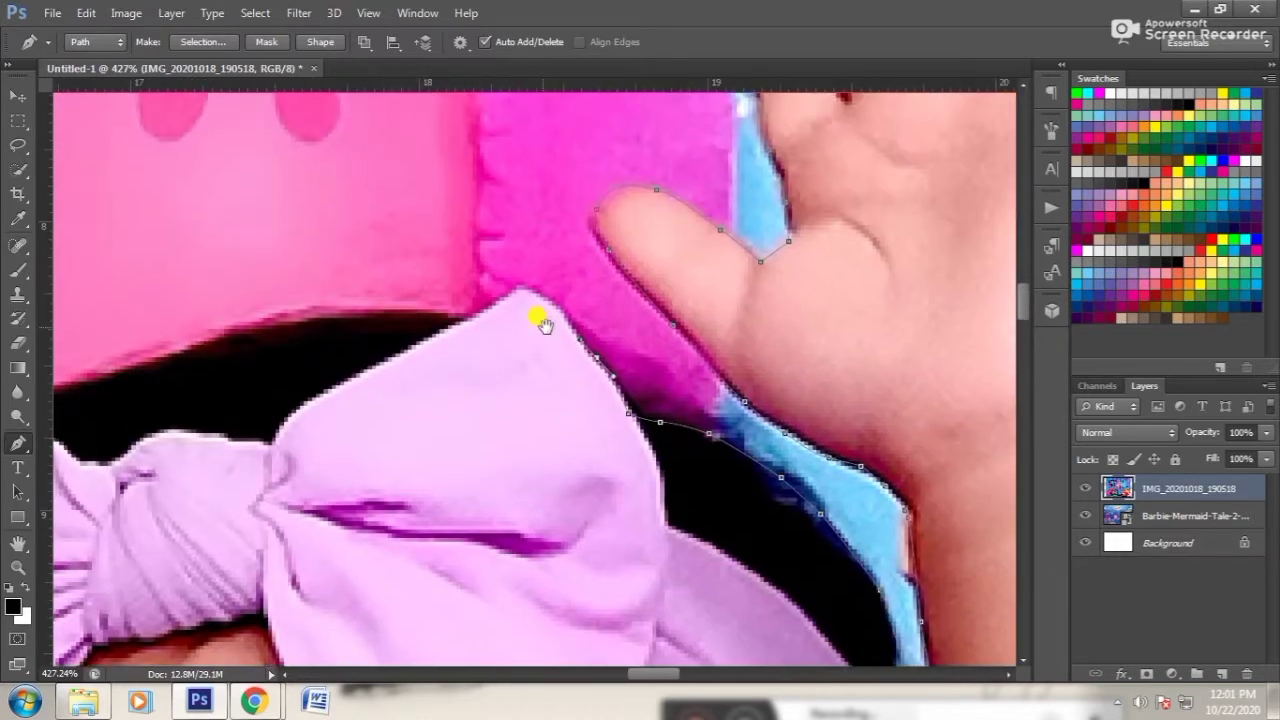
left_click_drag(296, 199, 537, 320)
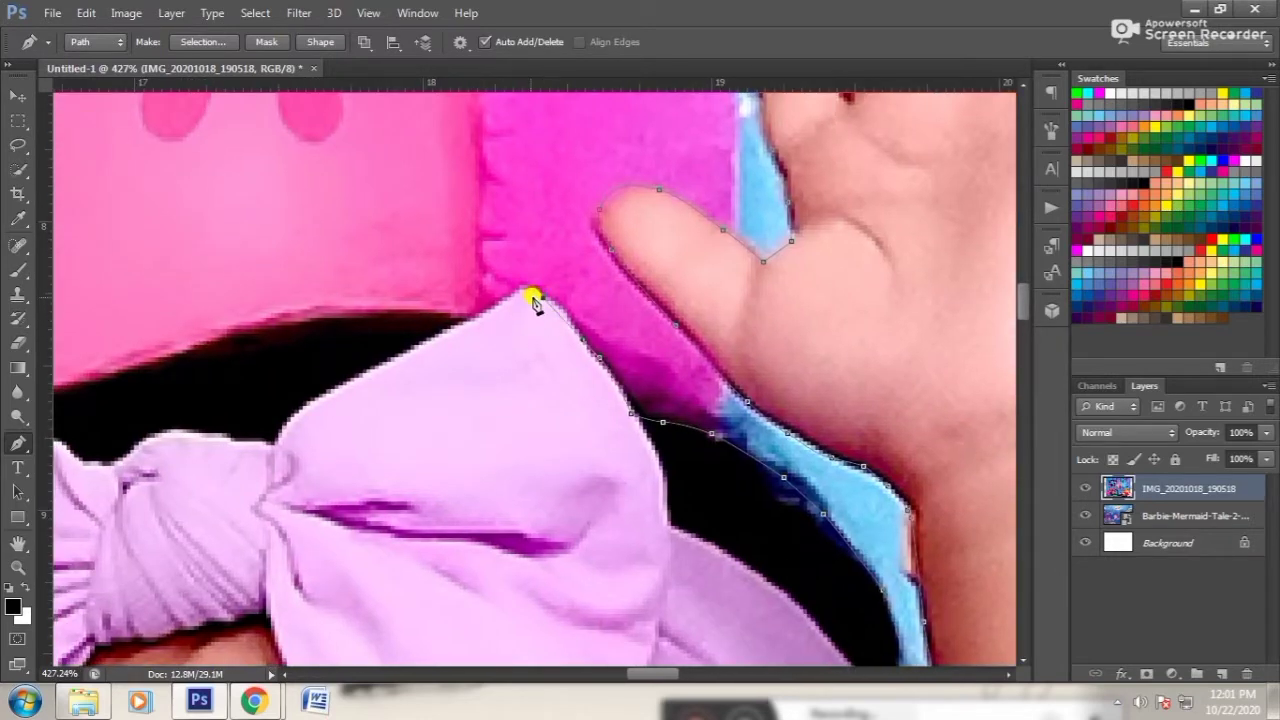
left_click(531, 300)
left_click(470, 325)
mouse_move(413, 320)
left_mouse_down()
mouse_move(510, 392)
mouse_move(343, 394)
mouse_move(555, 430)
mouse_move(423, 423)
mouse_move(477, 452)
mouse_move(420, 452)
mouse_move(501, 479)
left_mouse_up()
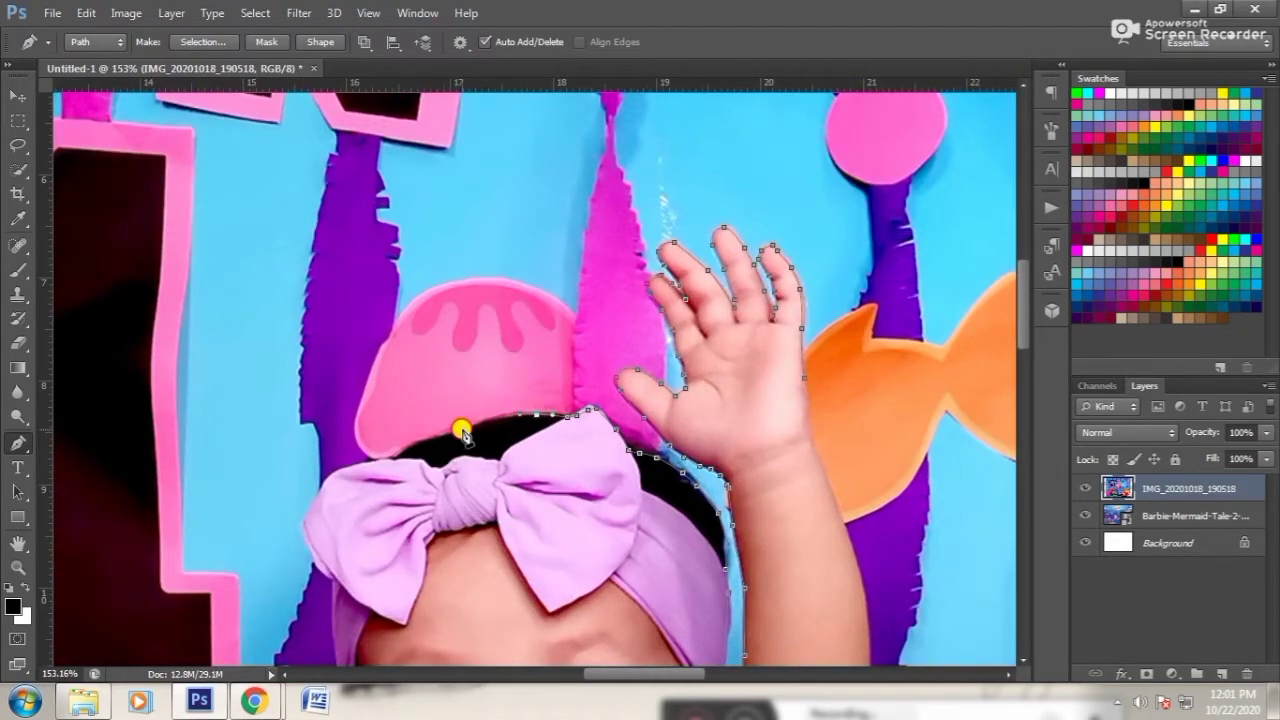
- Extend the path down the bow's left side and the headband edge
left_click_drag(371, 457, 506, 325)
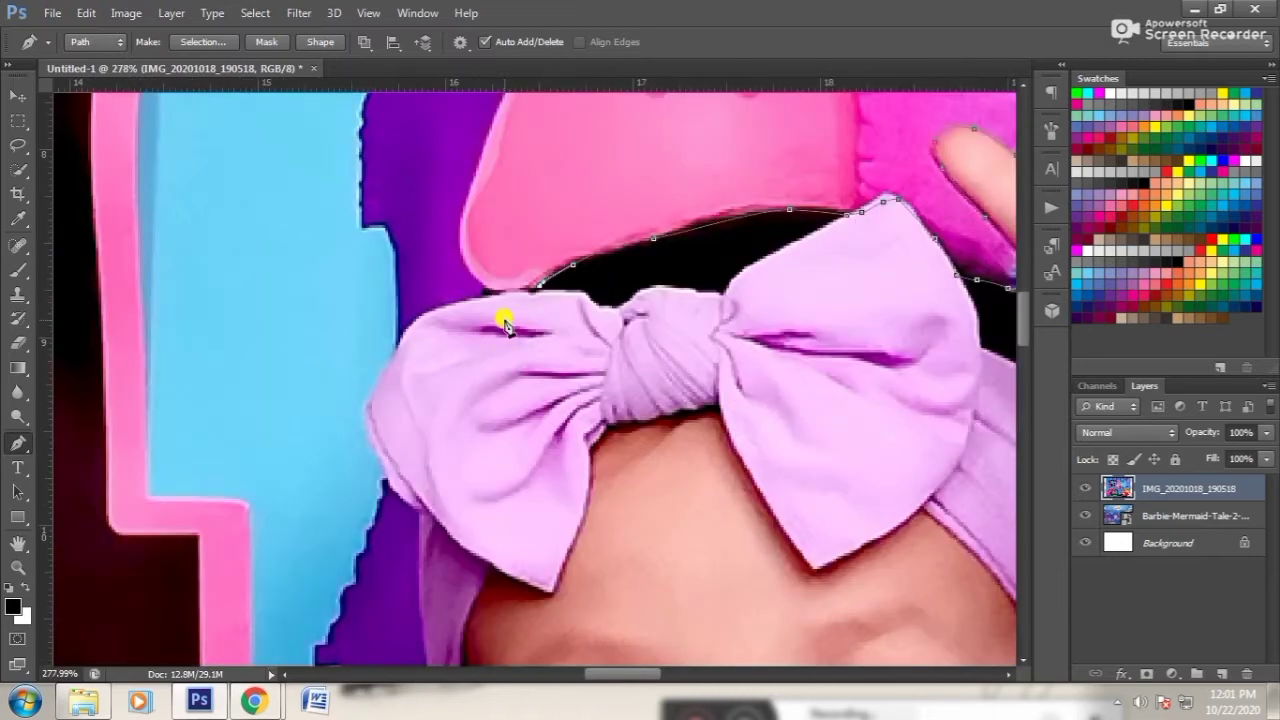
left_click(500, 297)
left_click(424, 324)
left_click(393, 354)
left_click(372, 418)
left_click(396, 466)
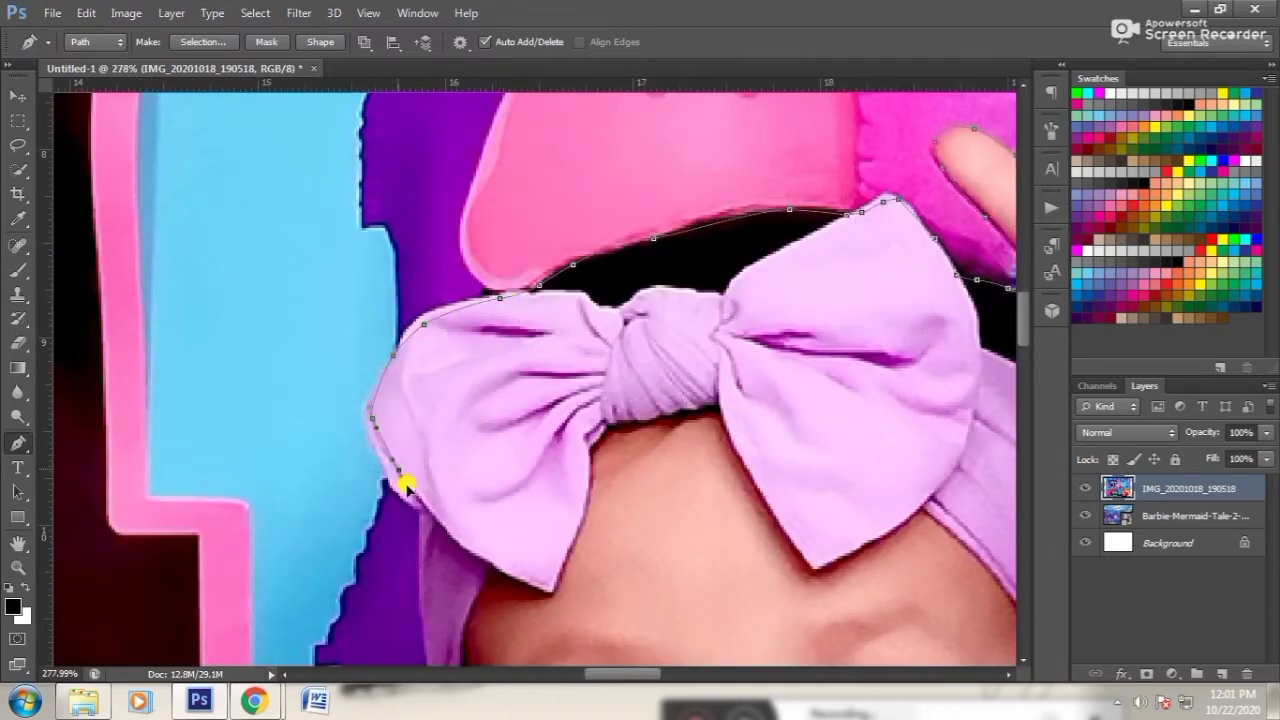
left_click_drag(445, 538, 491, 283)
left_click(449, 365)
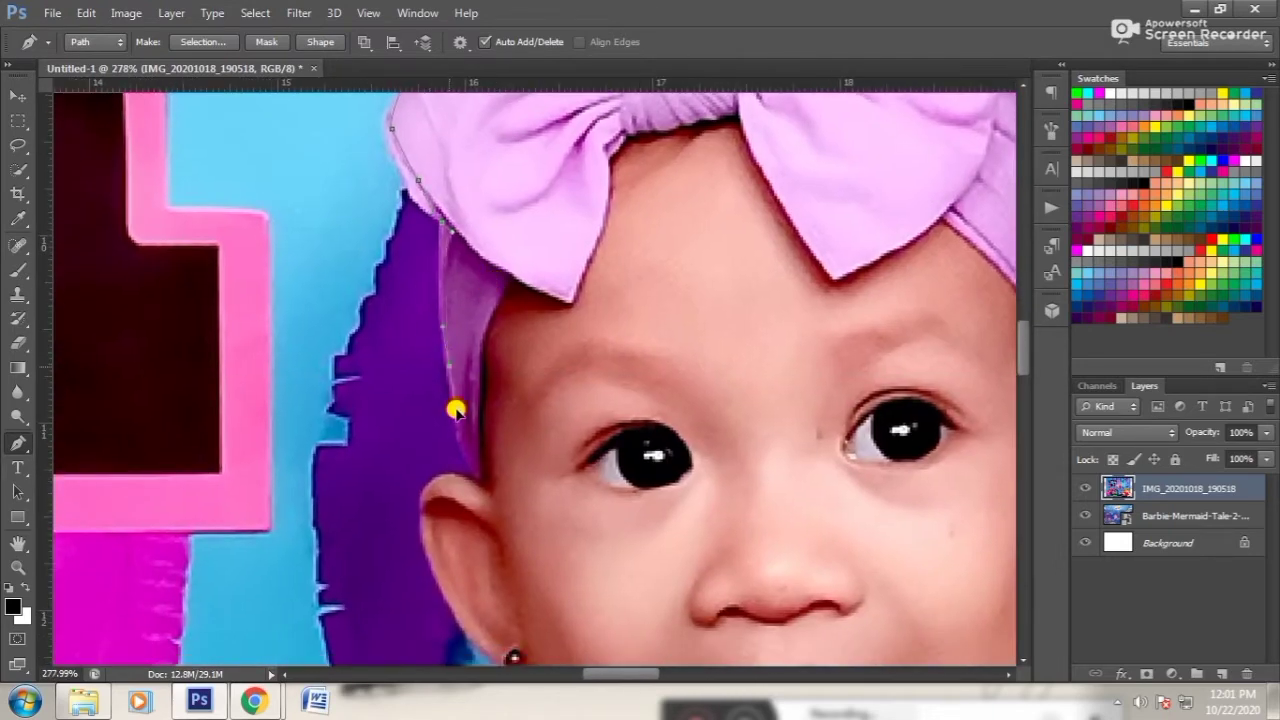
left_click(460, 432)
- Curve the path around the girl's ear
left_click(469, 466)
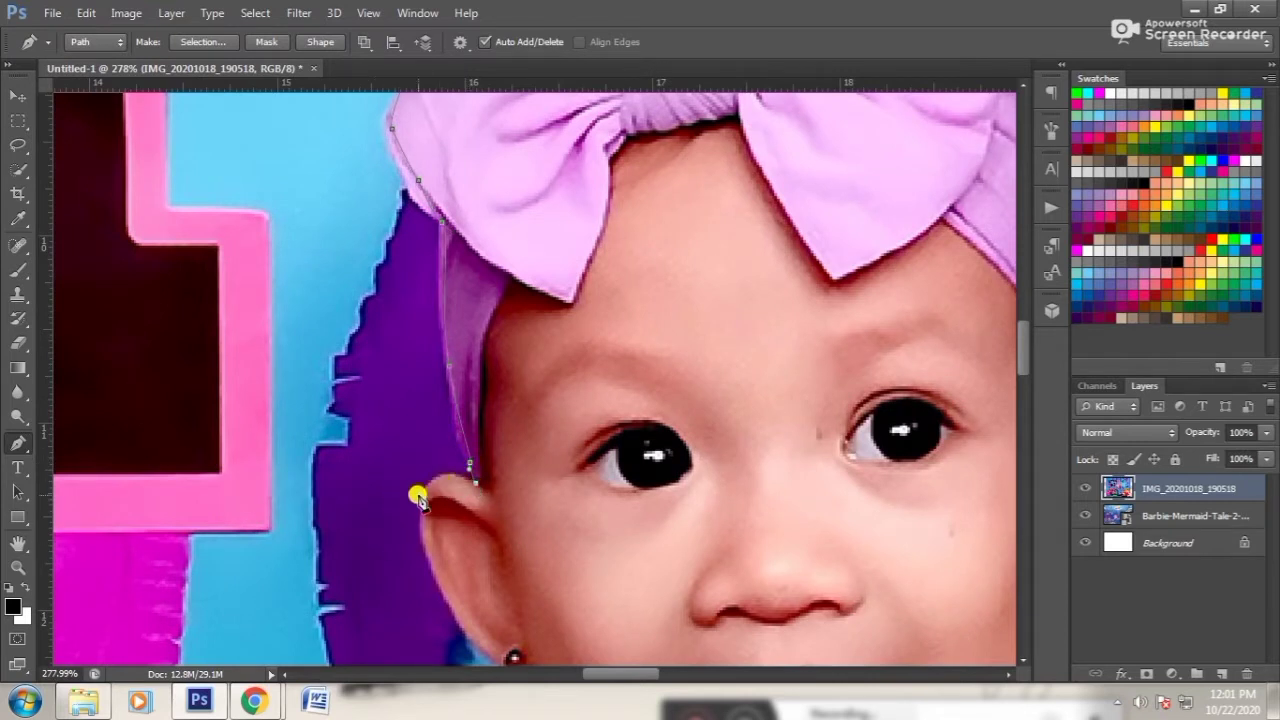
left_click_drag(419, 504, 414, 558)
scroll(400, 490, "down", 3)
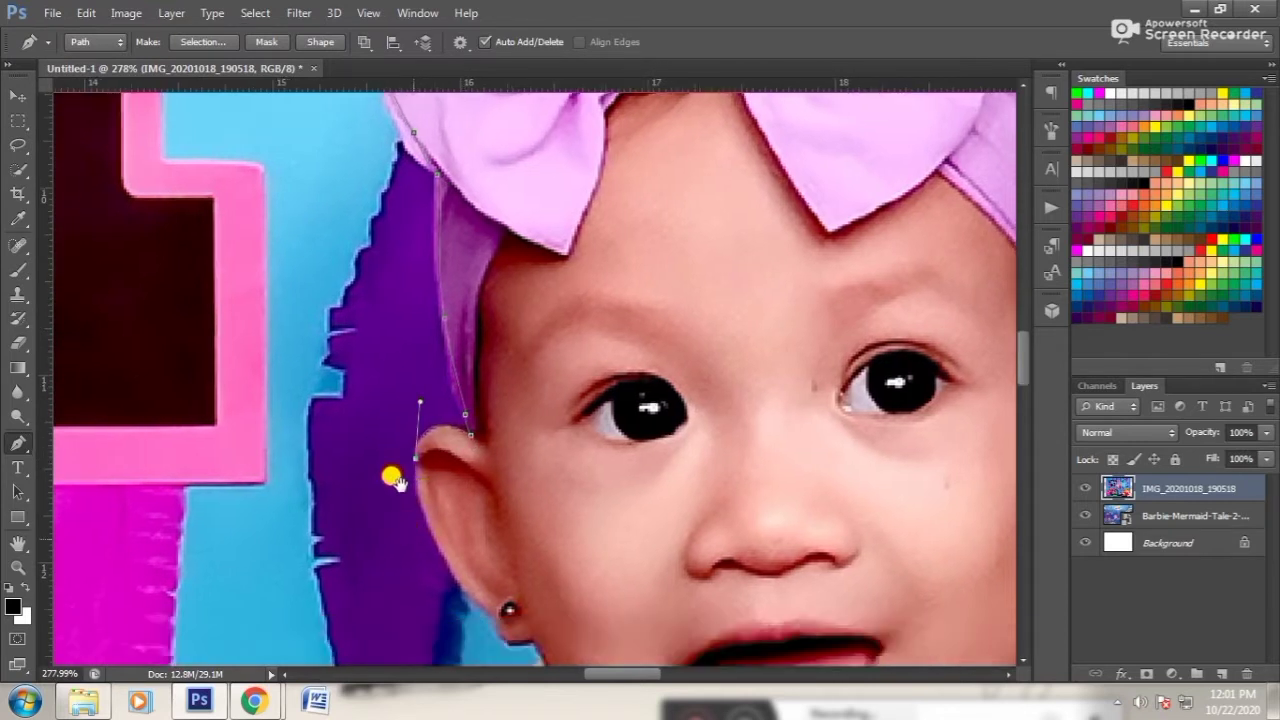
left_click(411, 465)
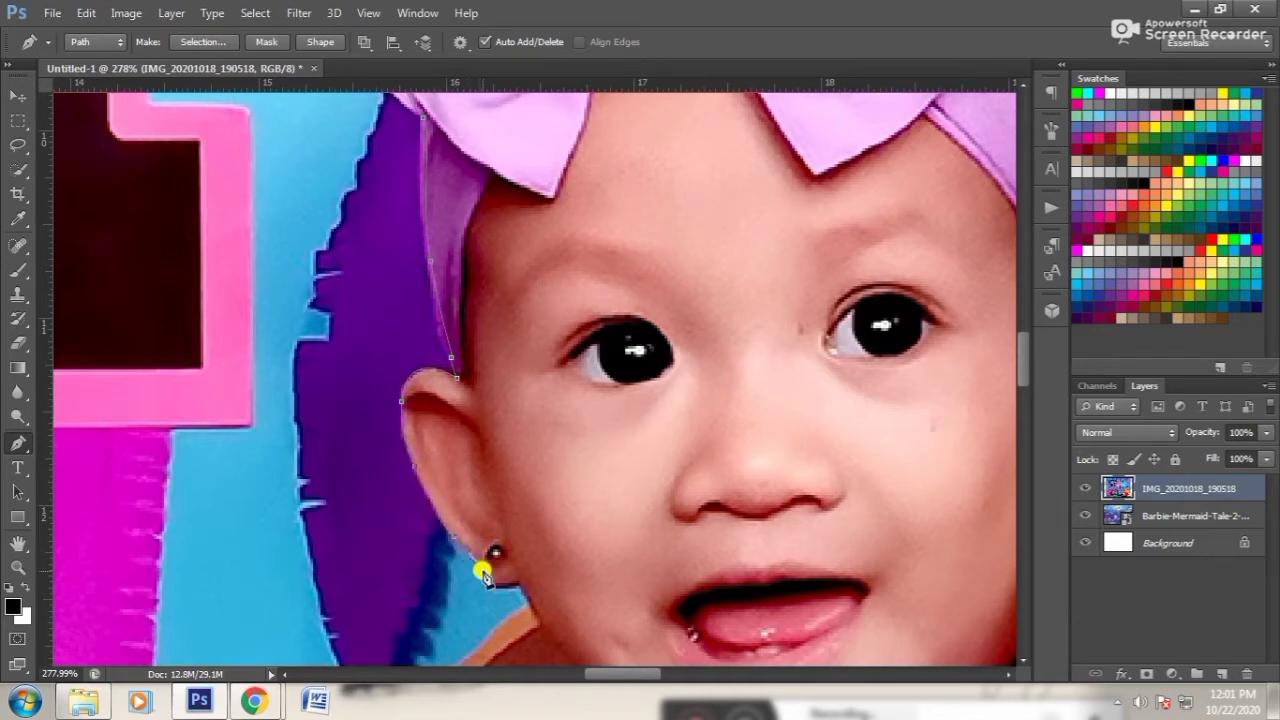
scroll(530, 600, "down", 2)
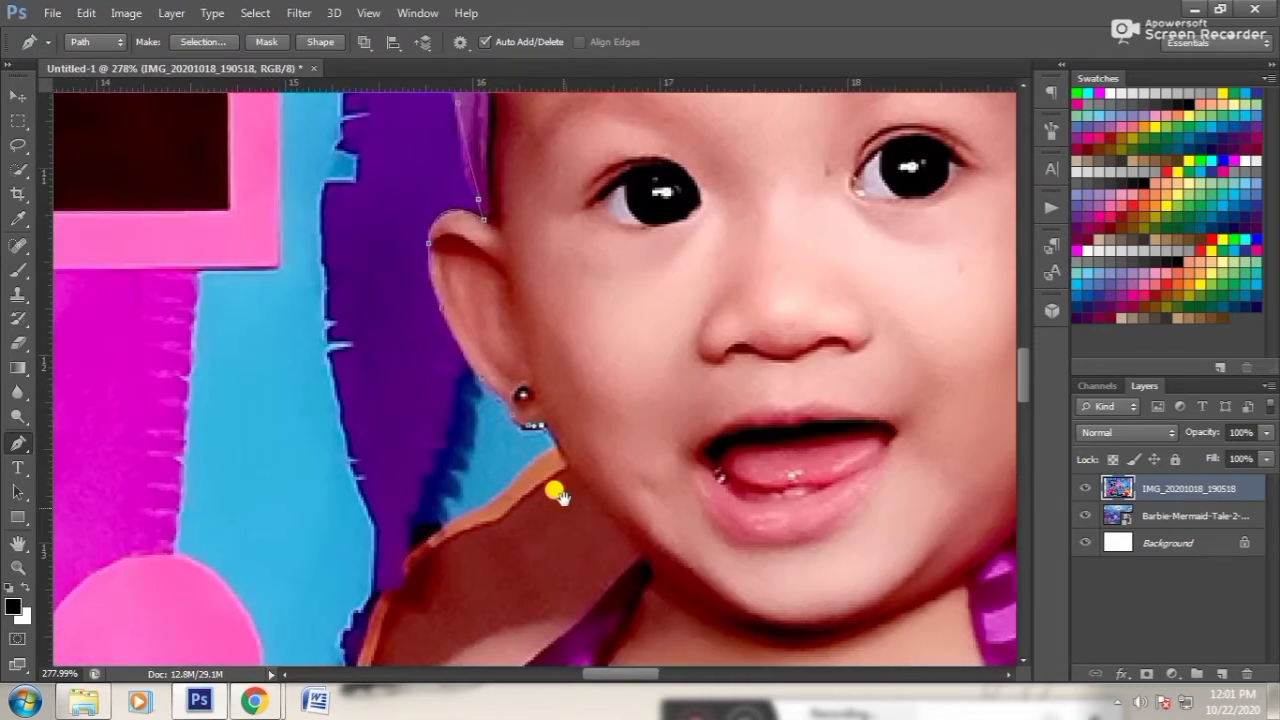
scroll(569, 471, "up", 1)
scroll(609, 457, "down", 2)
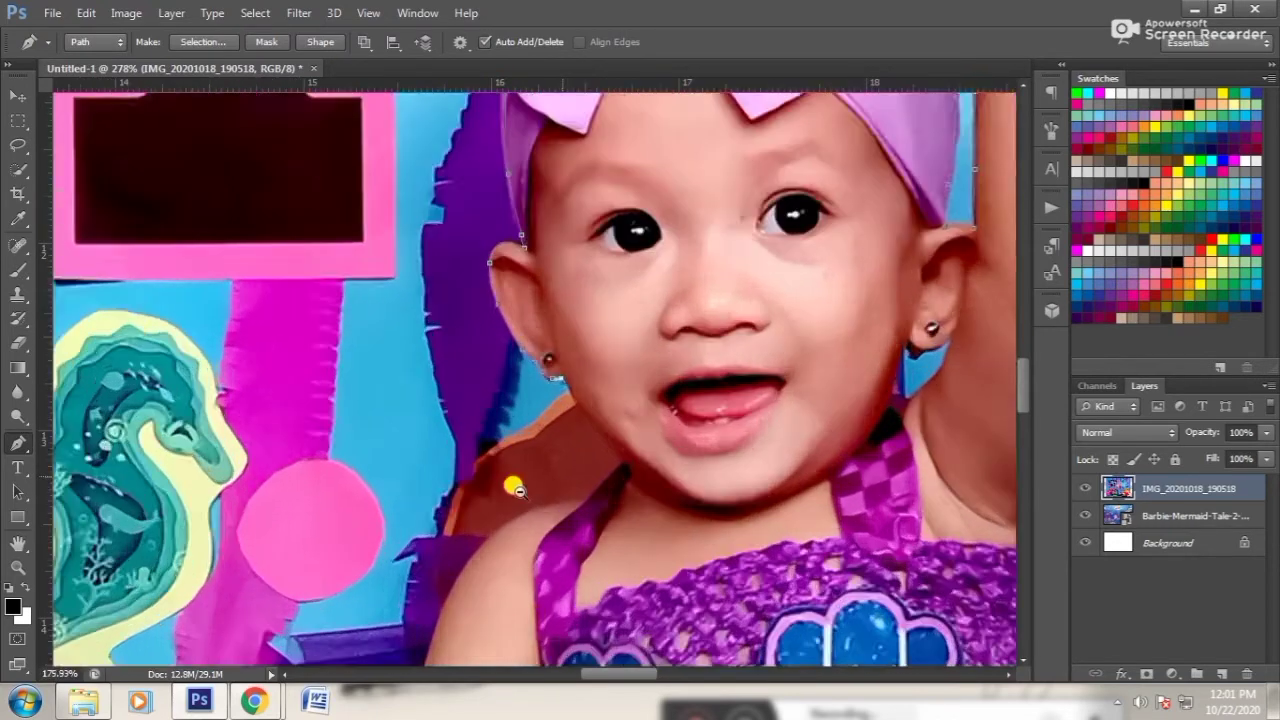
scroll(512, 482, "up", 3)
- Trace the path along the jaw and neck and onto the shoulder
left_click(651, 408)
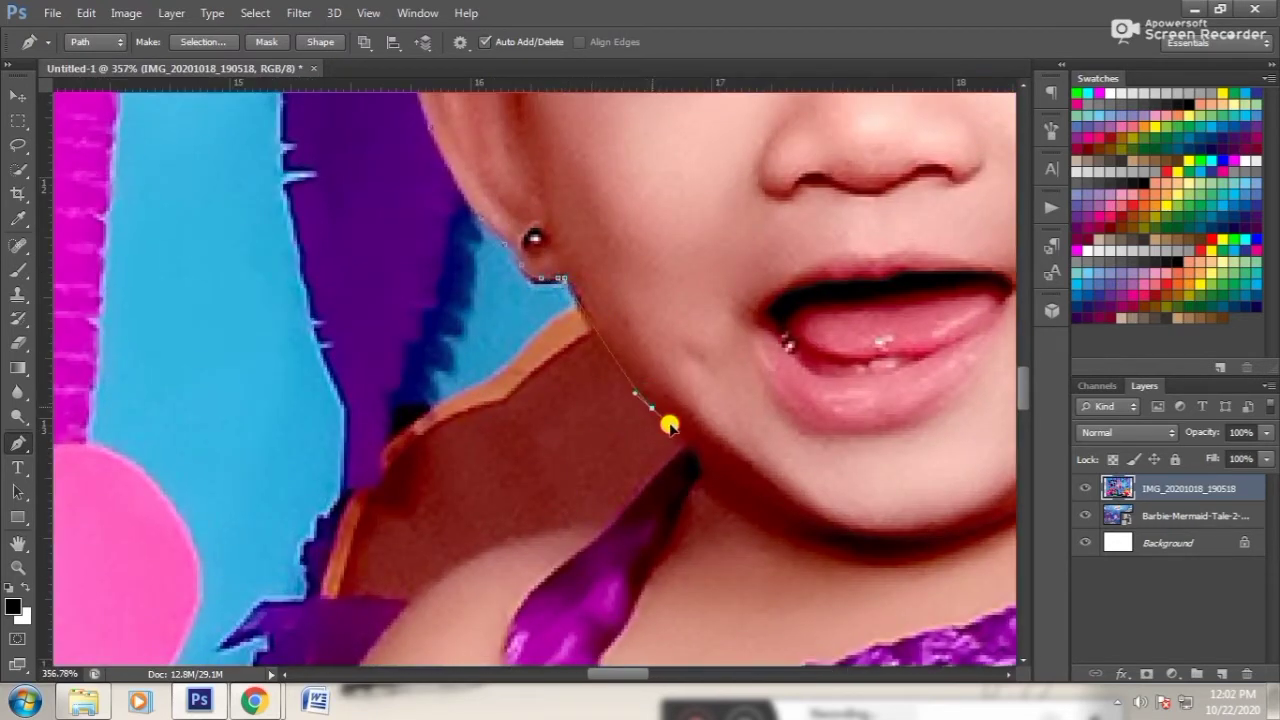
left_click(681, 443)
left_click_drag(581, 531, 558, 531)
left_click_drag(410, 603, 505, 305)
left_click(418, 434)
left_click(400, 503)
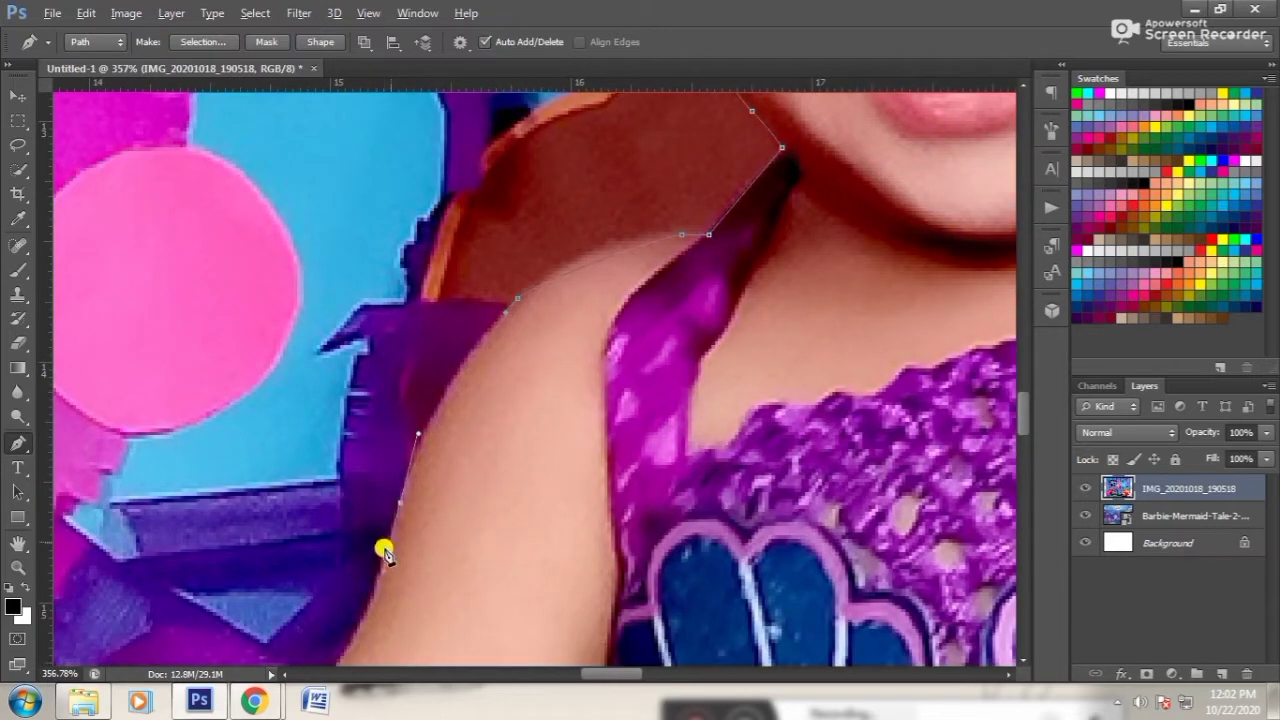
- Add a curved anchor down the girl's upper arm
scroll(480, 349, "down", 3)
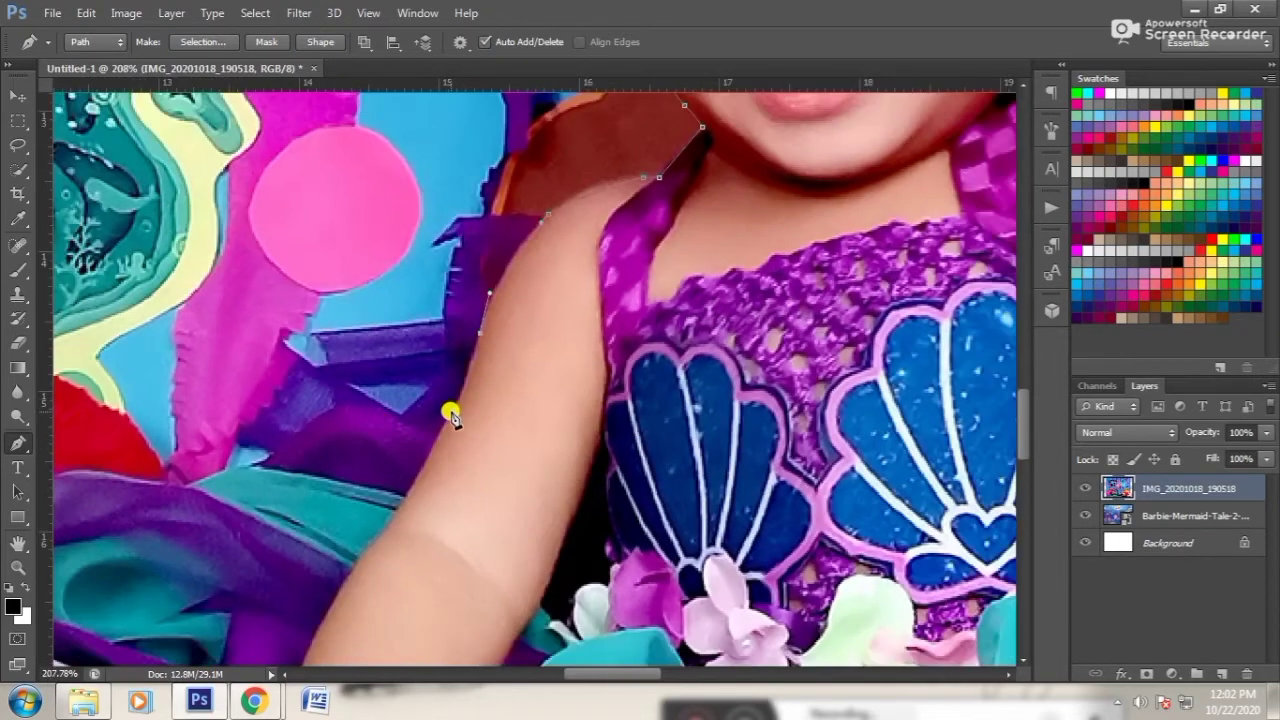
left_click_drag(451, 411, 438, 428)
scroll(455, 430, "down", 2)
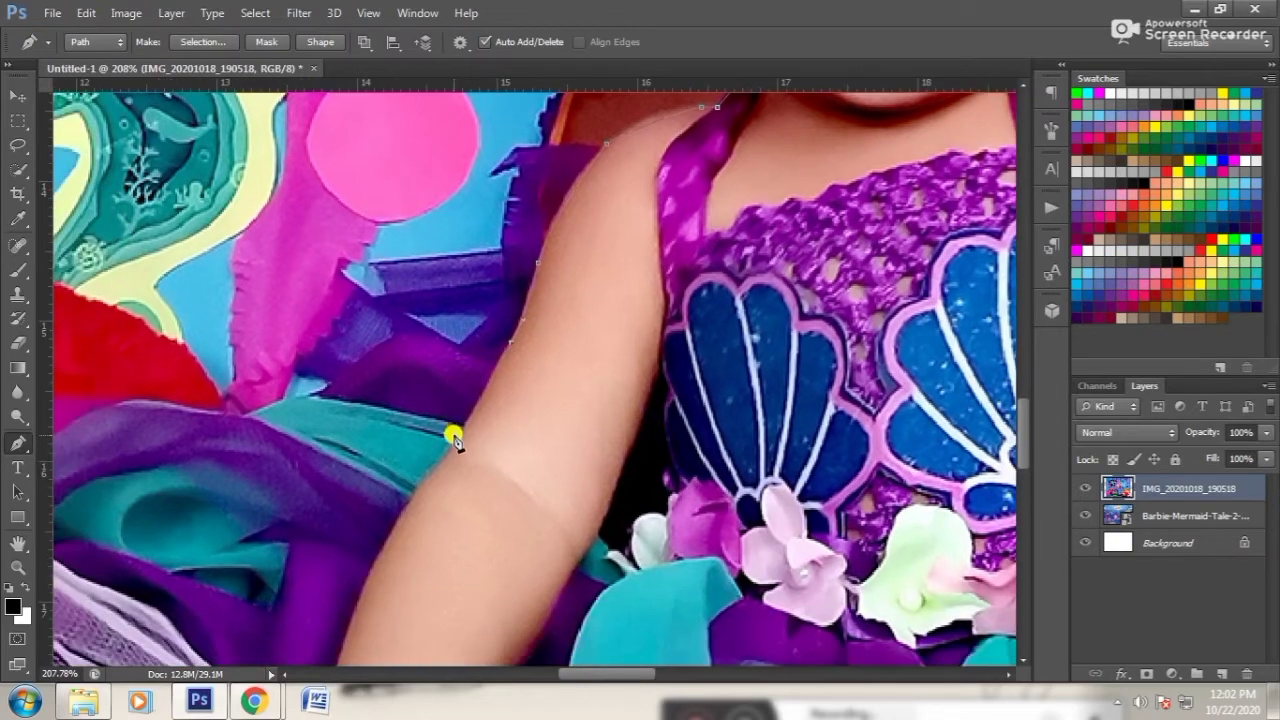
scroll(426, 466, "down", 5)
scroll(440, 450, "up", 2)
- Extend the path leftward along the purple fabric edge
scroll(474, 443, "up", 2)
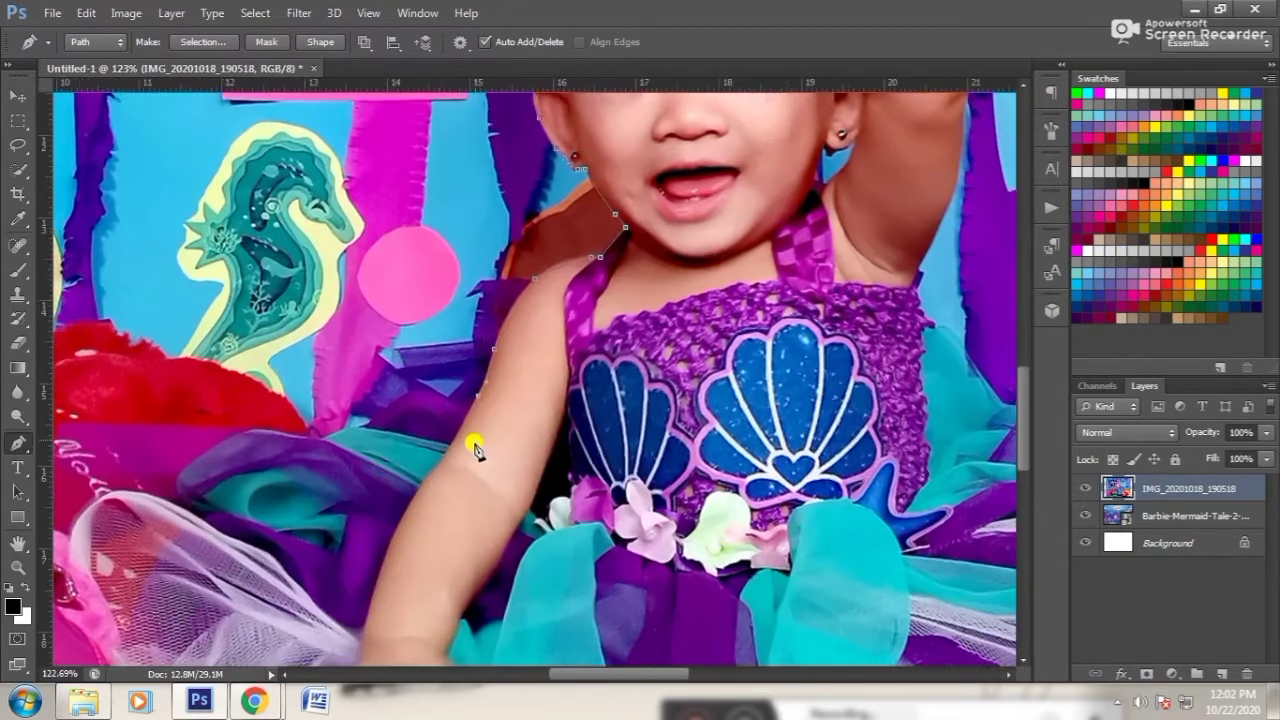
scroll(476, 420, "down", 1)
scroll(478, 412, "up", 1)
left_click(427, 398)
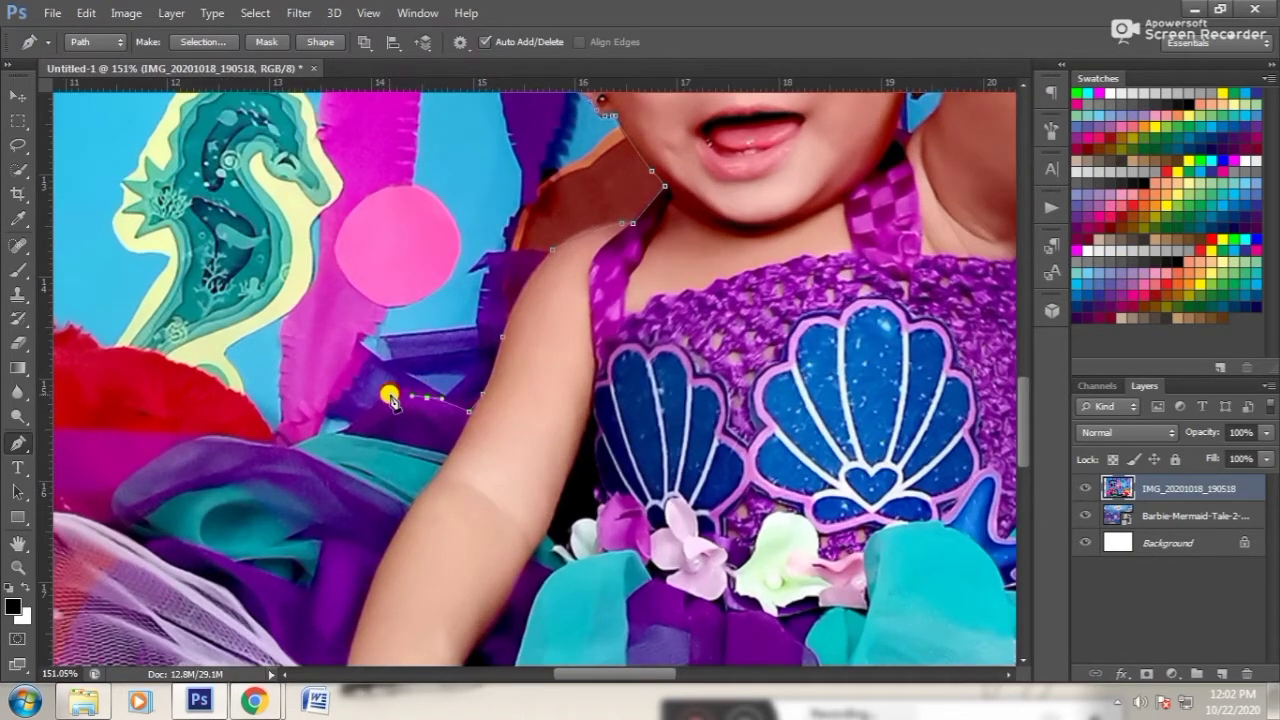
left_click(391, 394)
left_click(362, 423)
left_click(300, 440)
left_click_drag(270, 441, 348, 350)
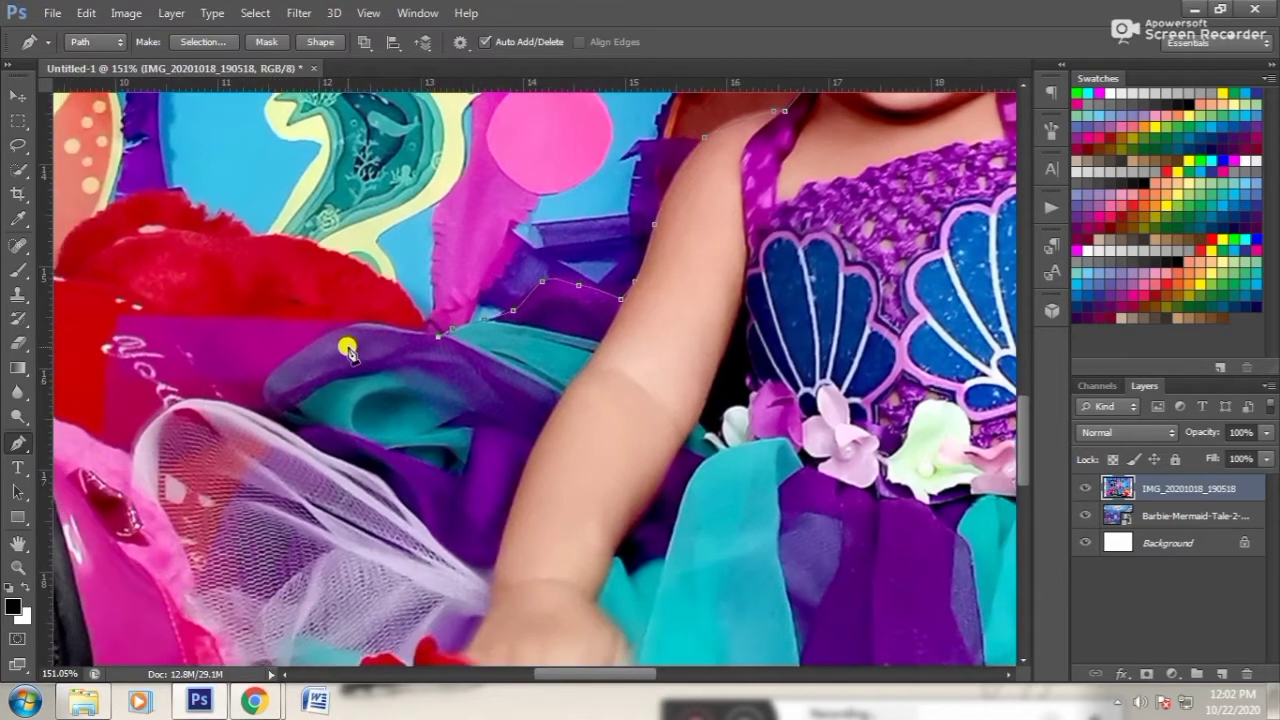
- Trace the path along the red plush's edge
scroll(330, 380, "down", 3)
scroll(290, 400, "up", 2)
scroll(300, 405, "down", 2)
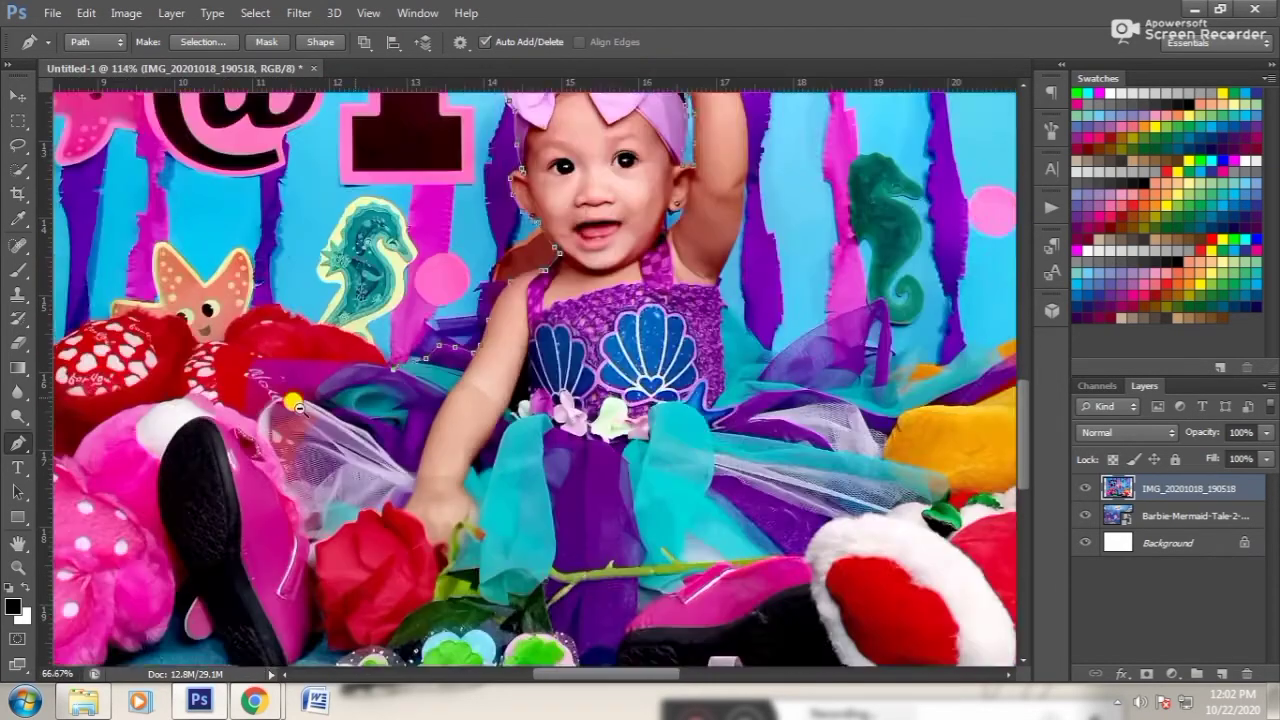
scroll(423, 362, "up", 2)
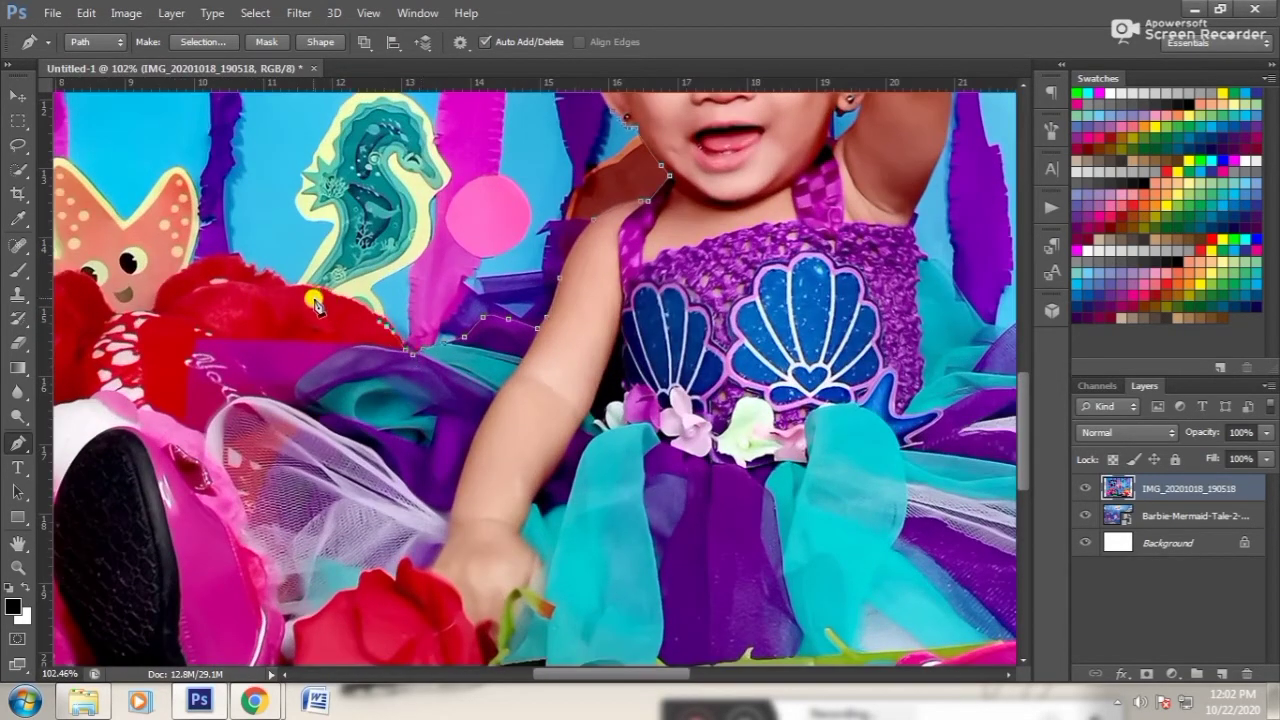
mouse_move(314, 305)
left_mouse_down()
mouse_move(128, 316)
mouse_move(497, 382)
left_mouse_up()
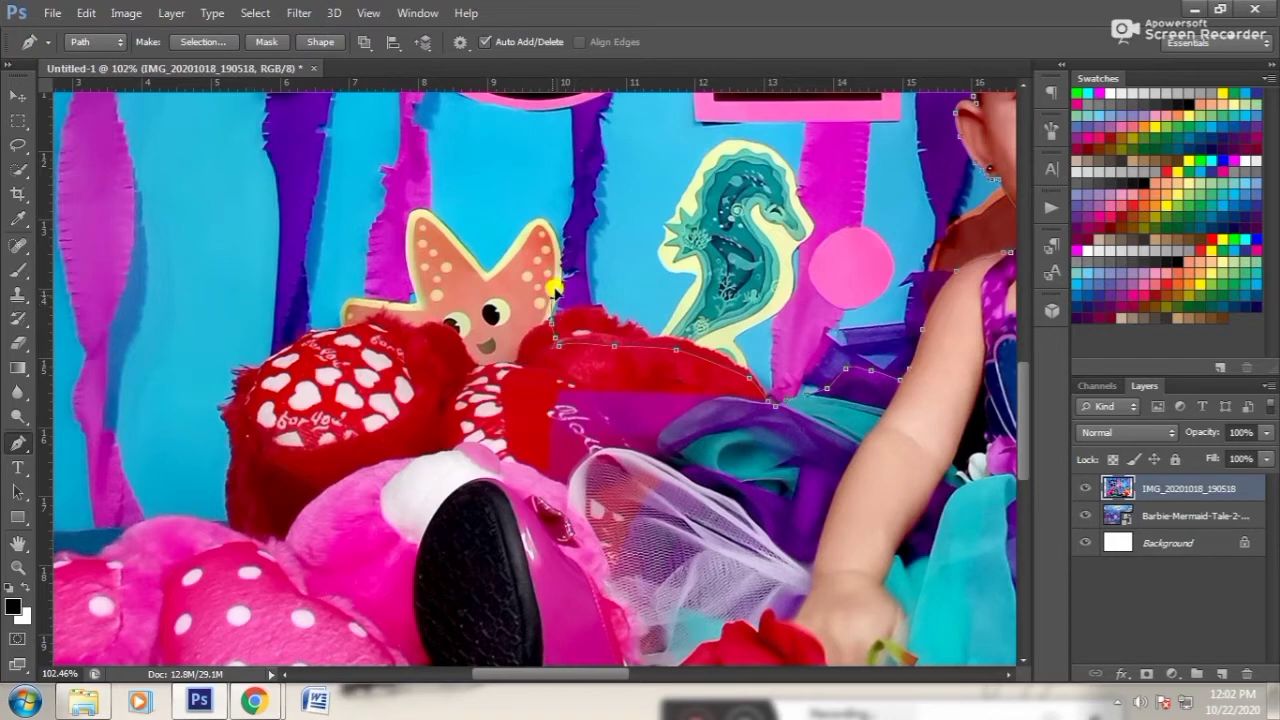
scroll(561, 255, "up", 1)
scroll(562, 245, "up", 1)
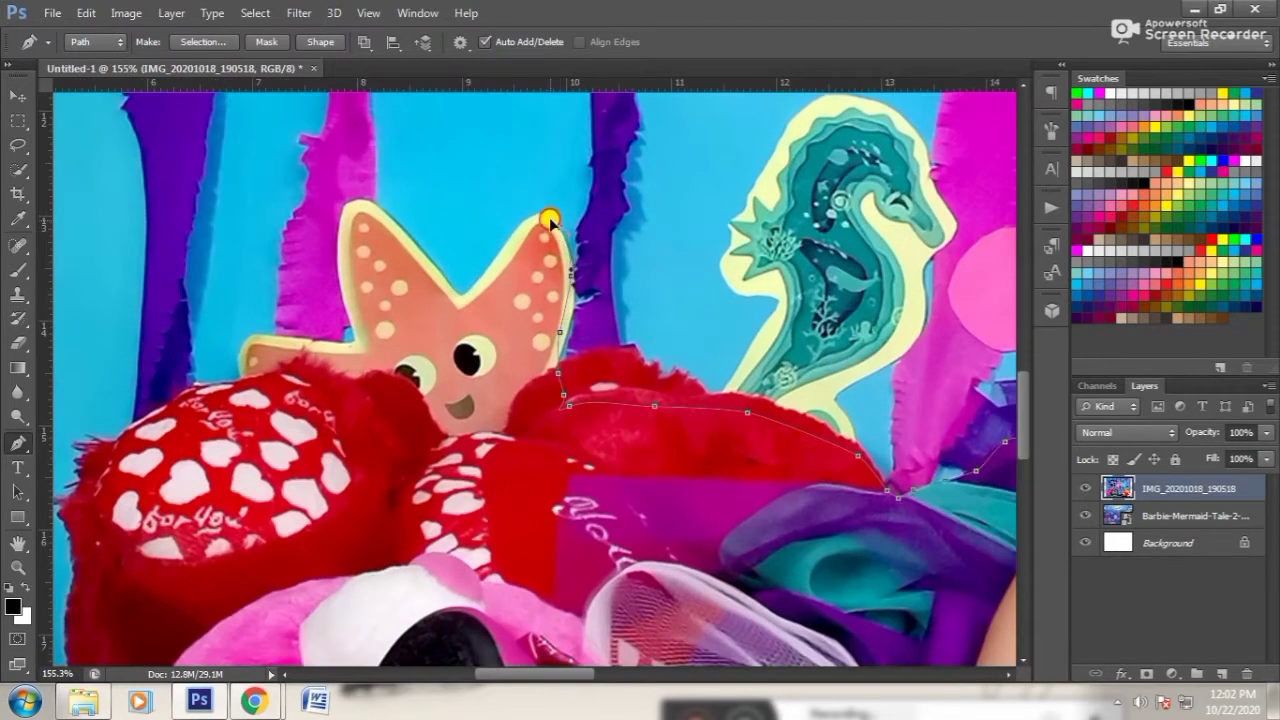
- Outline the starfish arm and the starfish's left edge
left_click(493, 264)
left_click(460, 297)
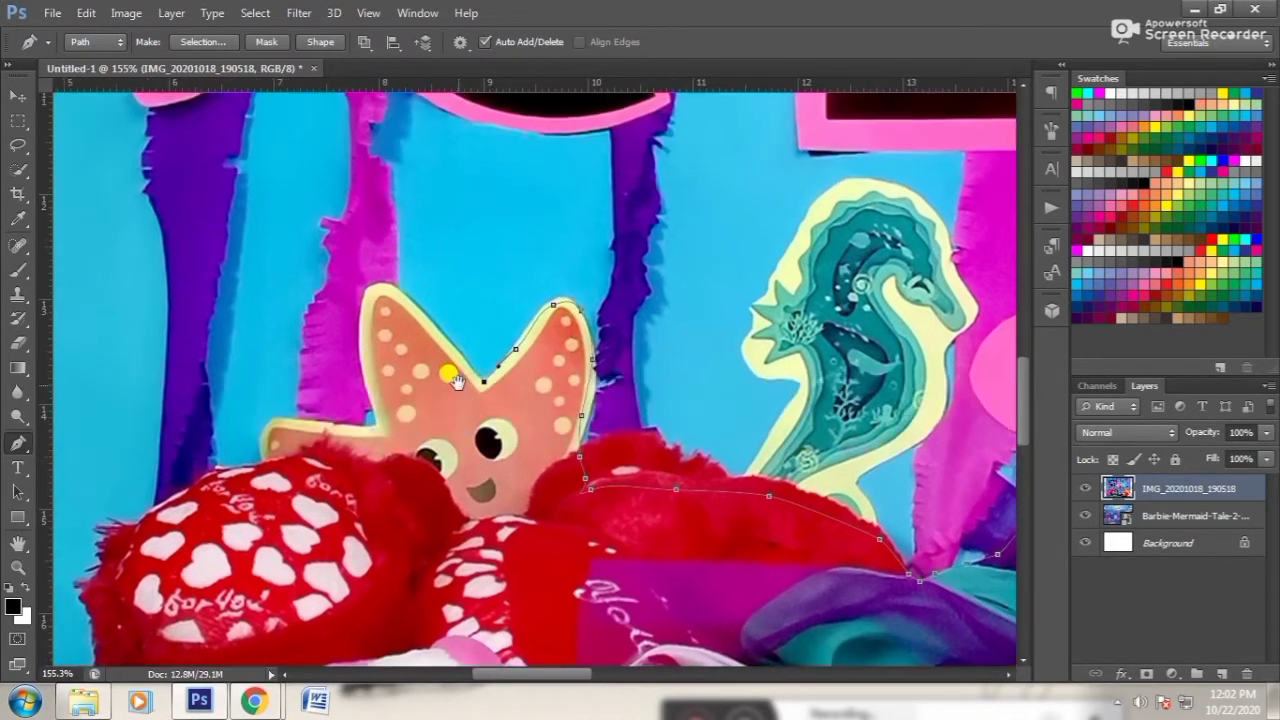
left_click_drag(436, 272, 459, 357)
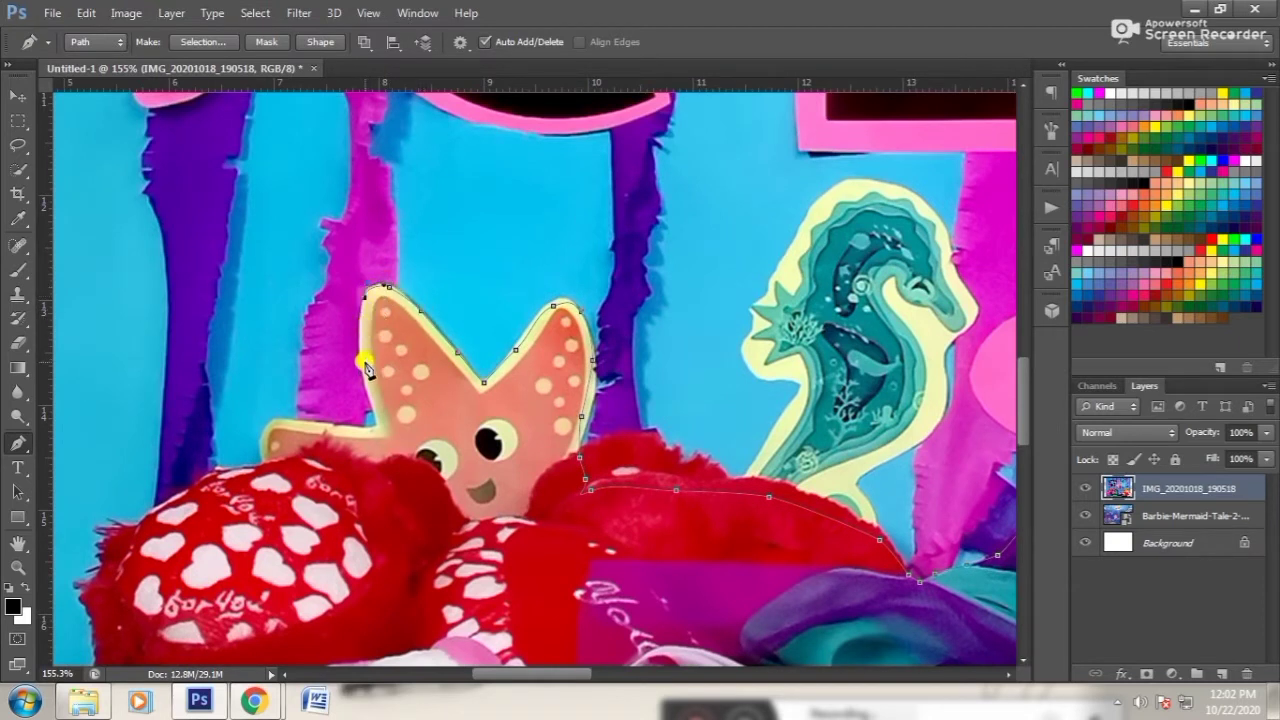
left_click_drag(365, 376, 368, 380)
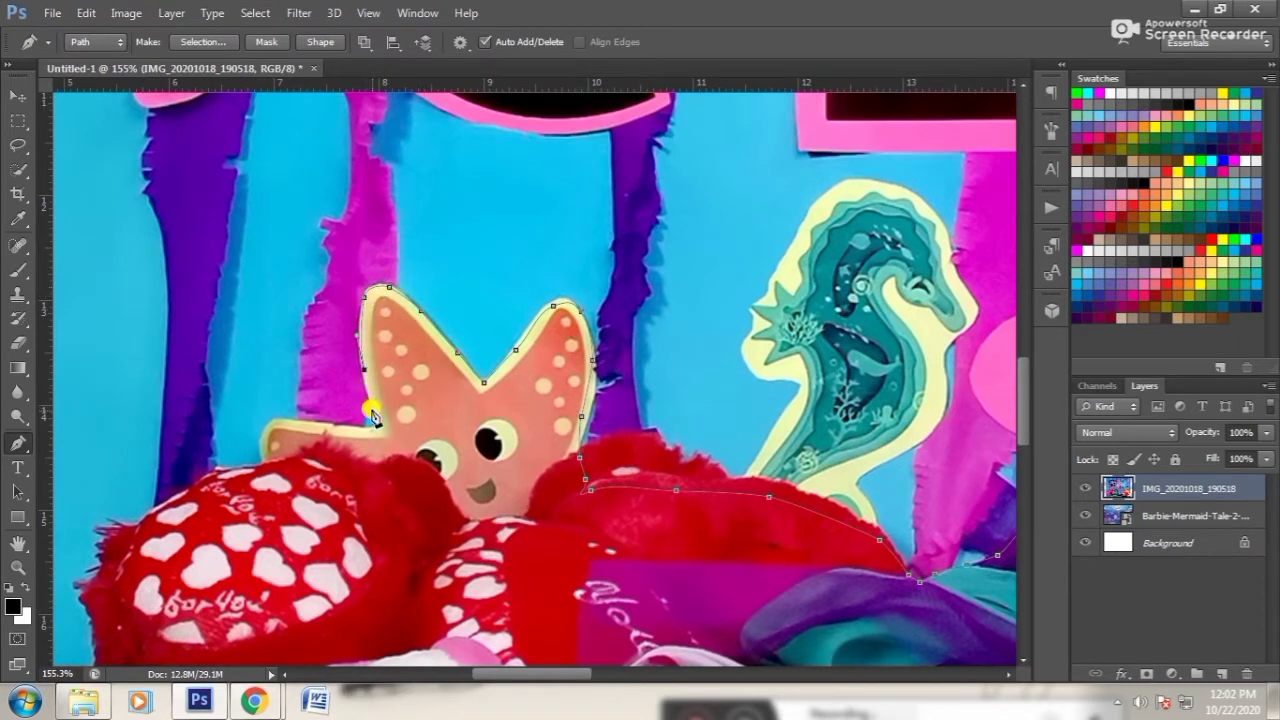
left_click_drag(379, 428, 334, 433)
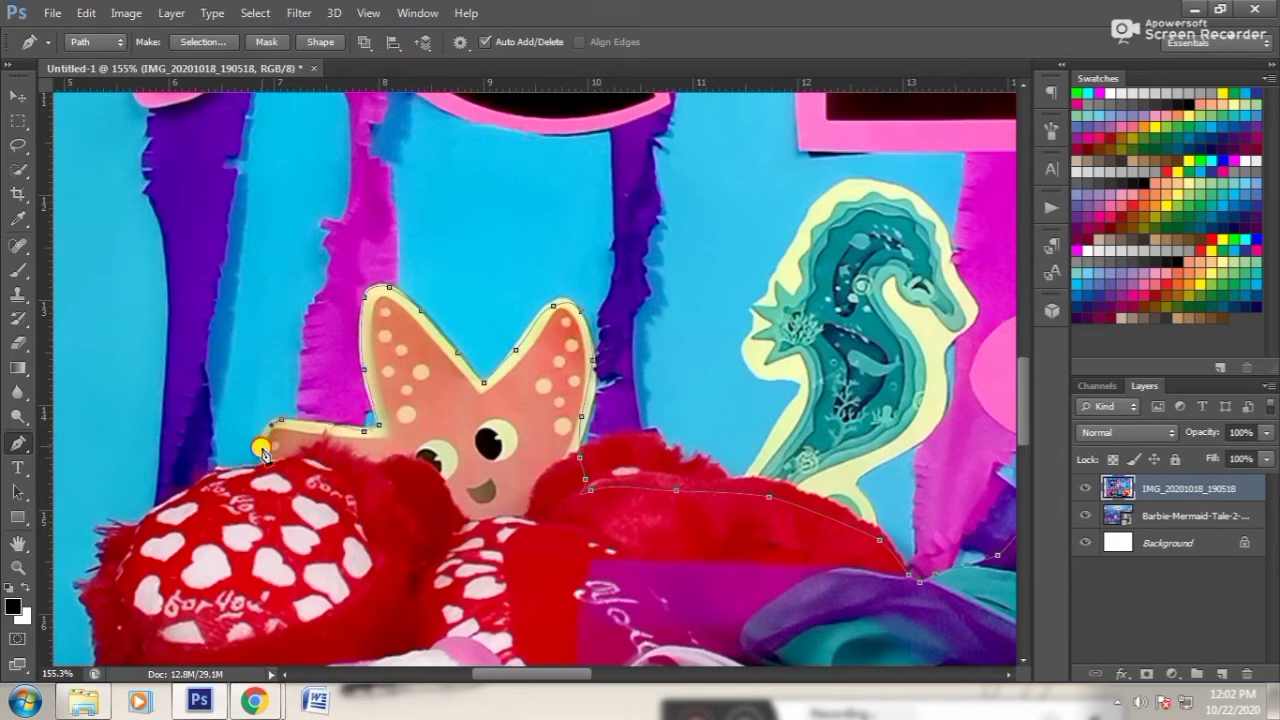
- Curve the path below the plush toys and across the pink plush's top
left_click_drag(257, 452, 471, 363)
mouse_move(335, 555)
left_mouse_down()
mouse_move(331, 566)
mouse_move(446, 413)
left_mouse_up()
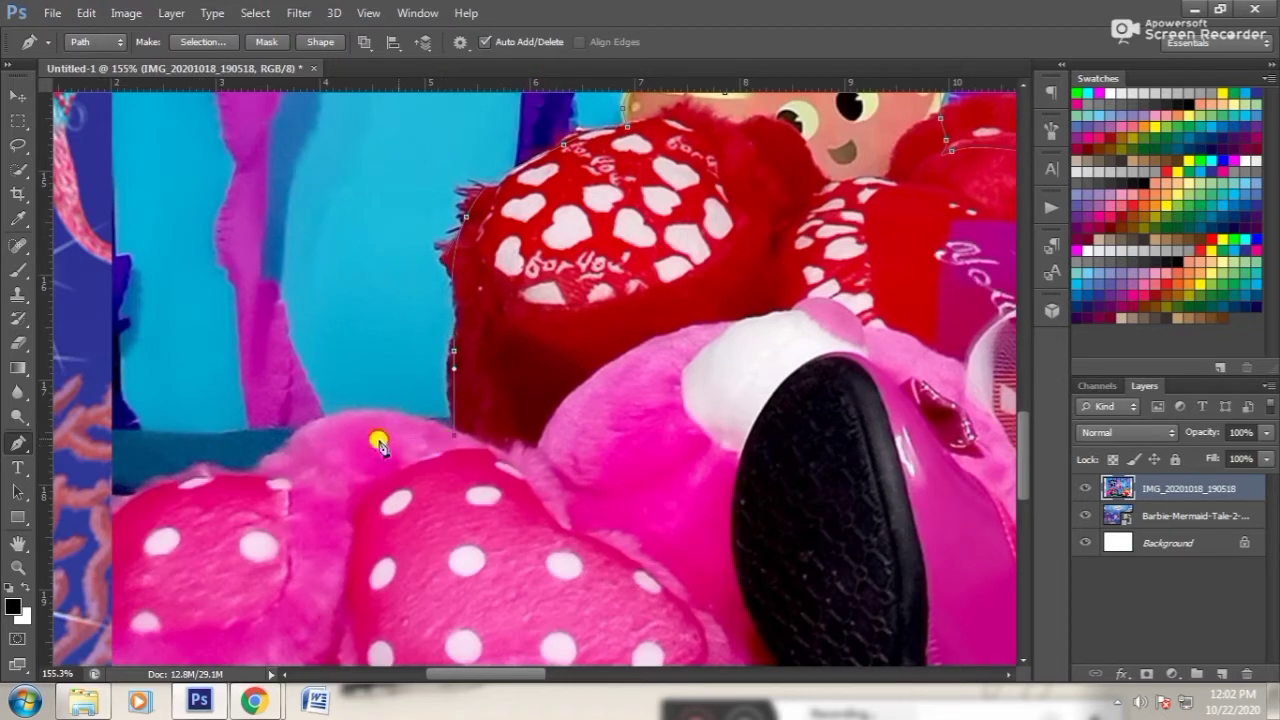
left_click_drag(245, 477, 114, 515)
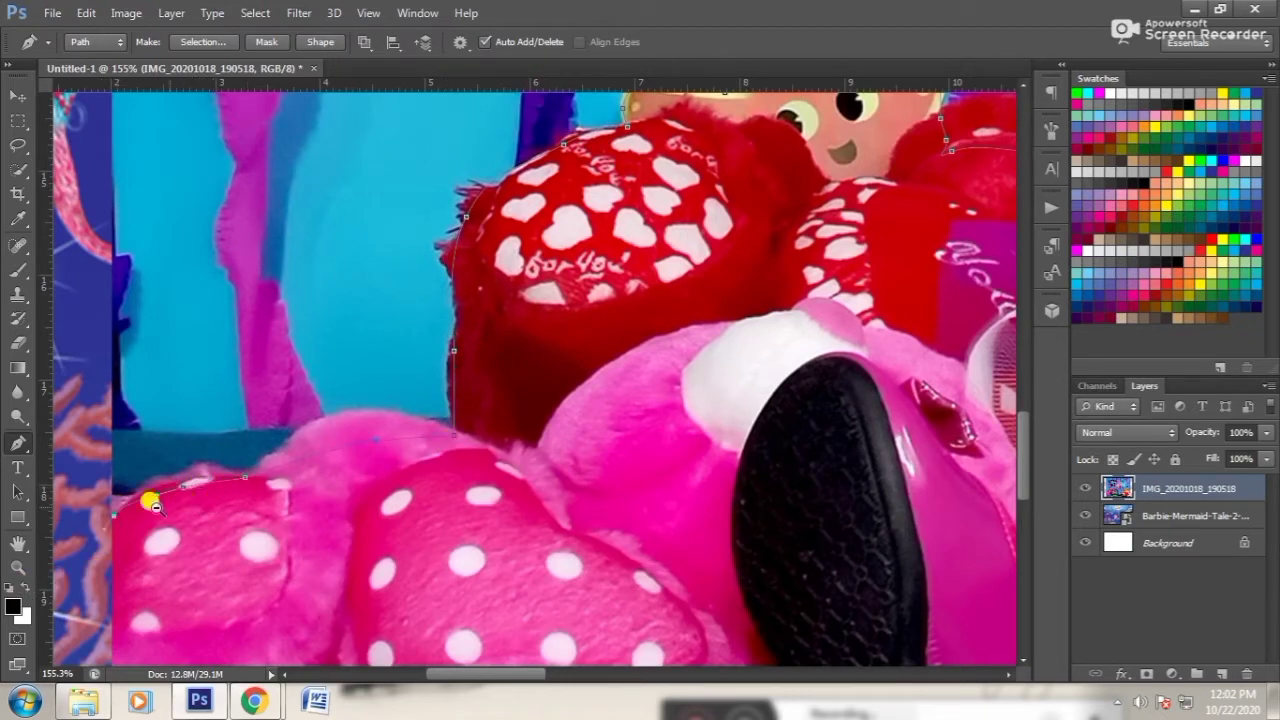
scroll(153, 505, "down", 3)
scroll(153, 505, "down", 2)
scroll(220, 451, "down", 2)
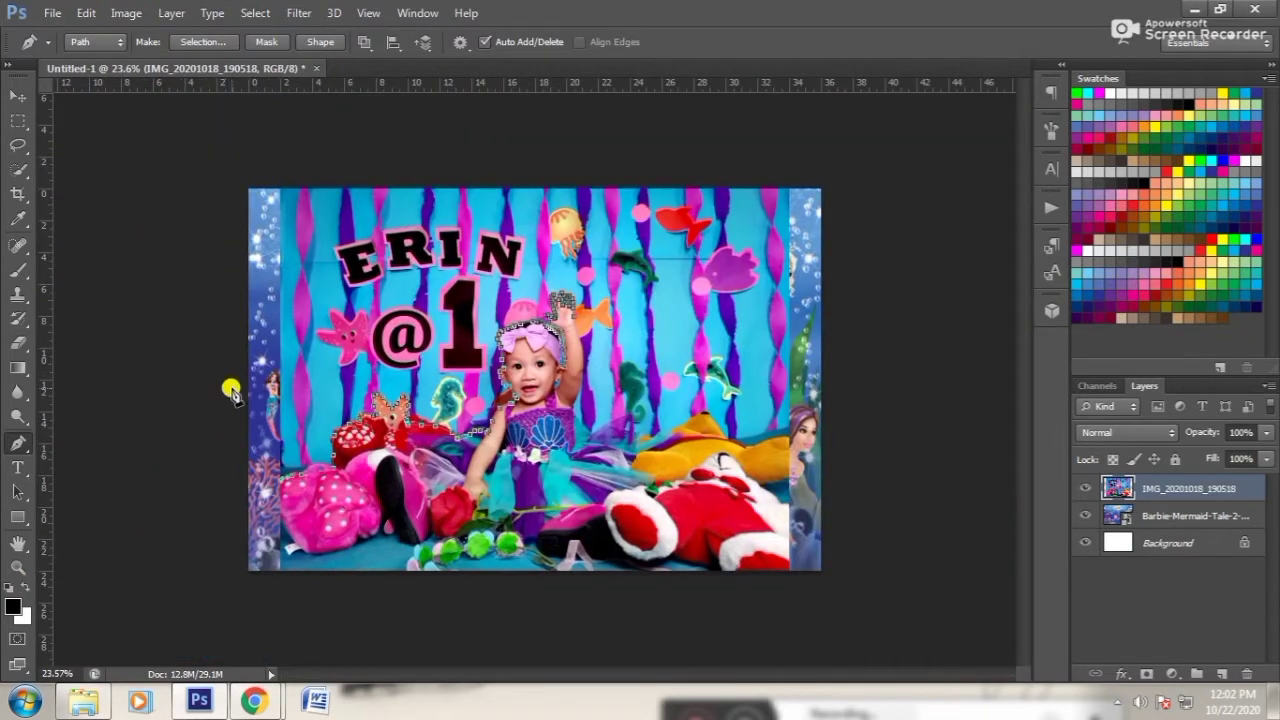
scroll(175, 362, "down", 2)
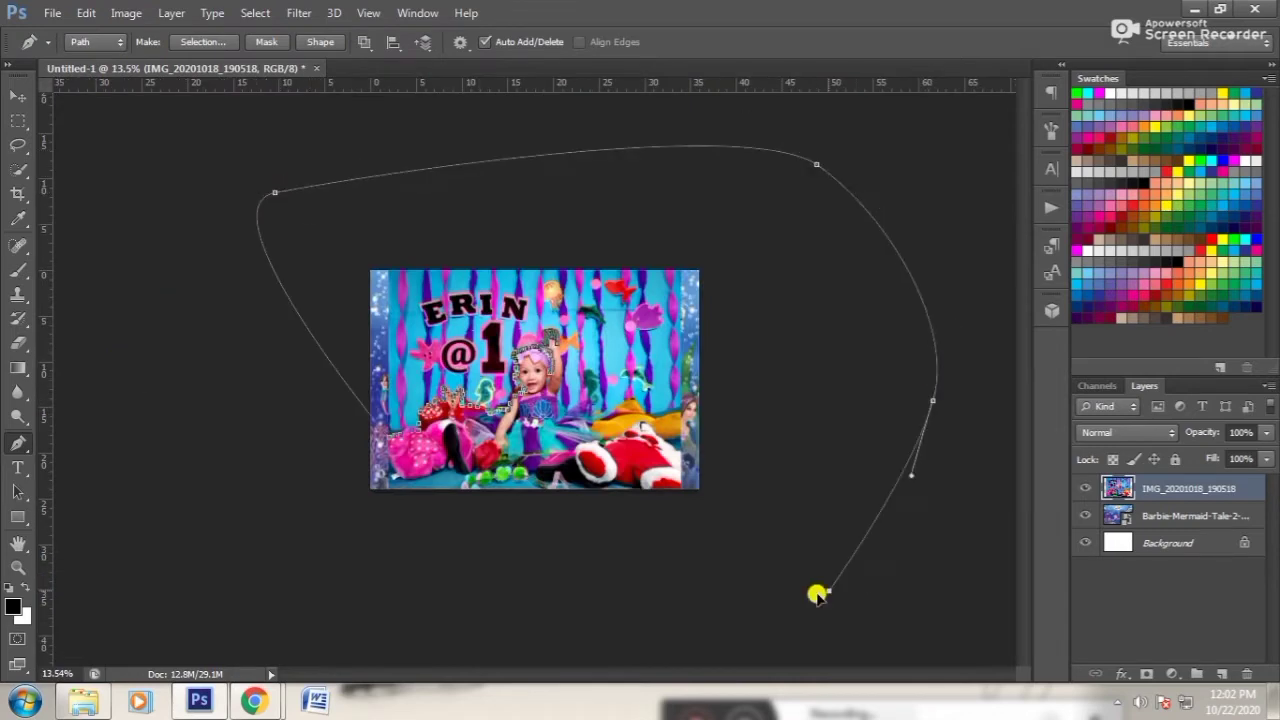
scroll(641, 490, "up", 5)
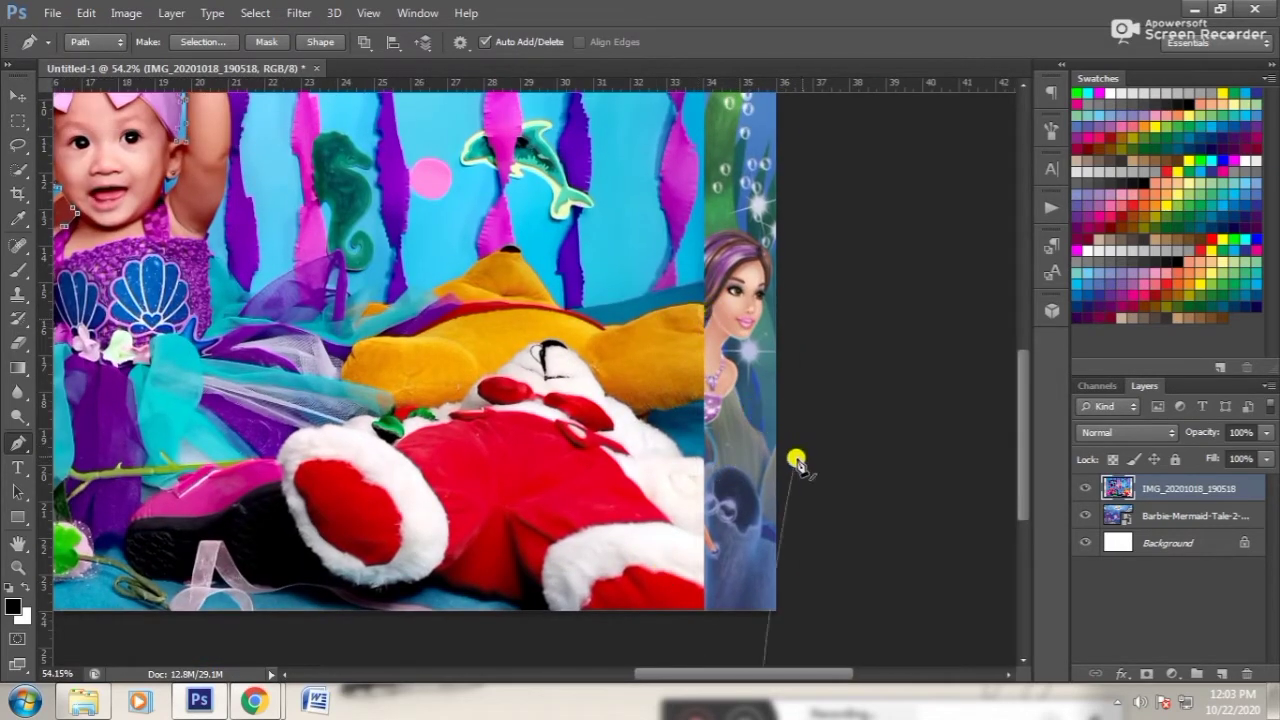
- Run the path past the photo's right edge to the top of the yellow plush
left_click_drag(795, 460, 797, 375)
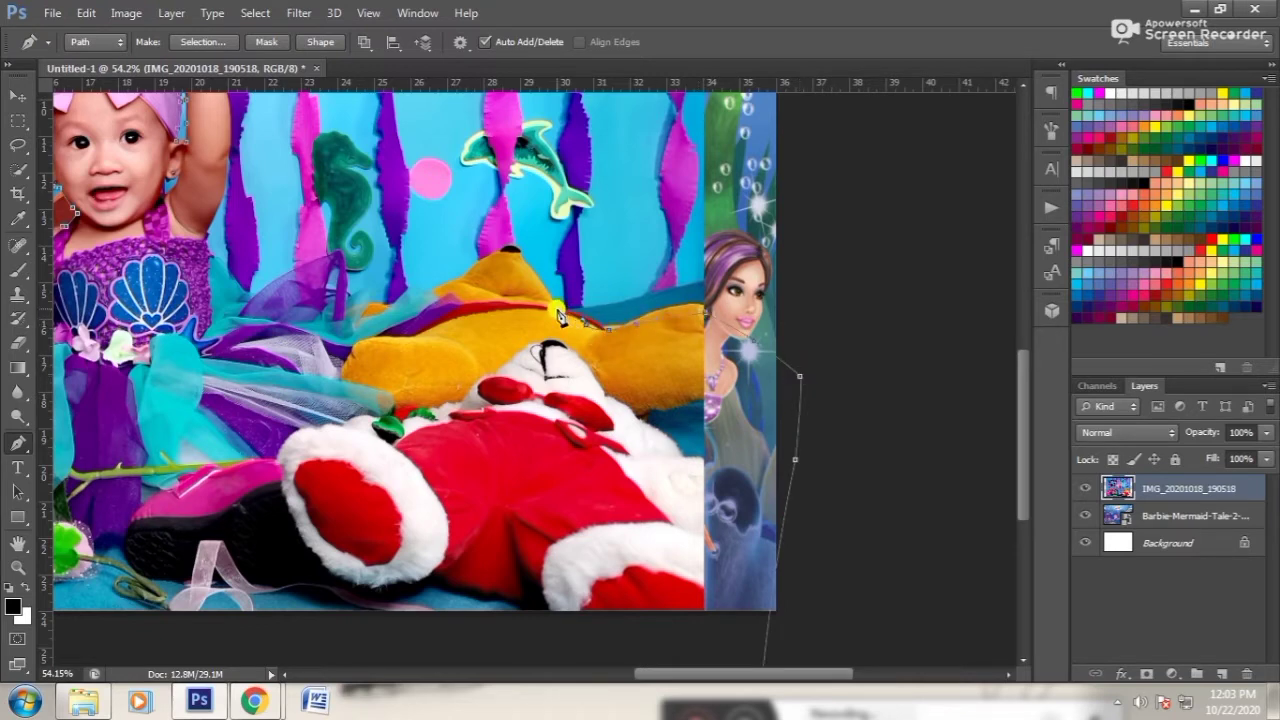
scroll(560, 317, "up", 3)
scroll(586, 323, "up", 1)
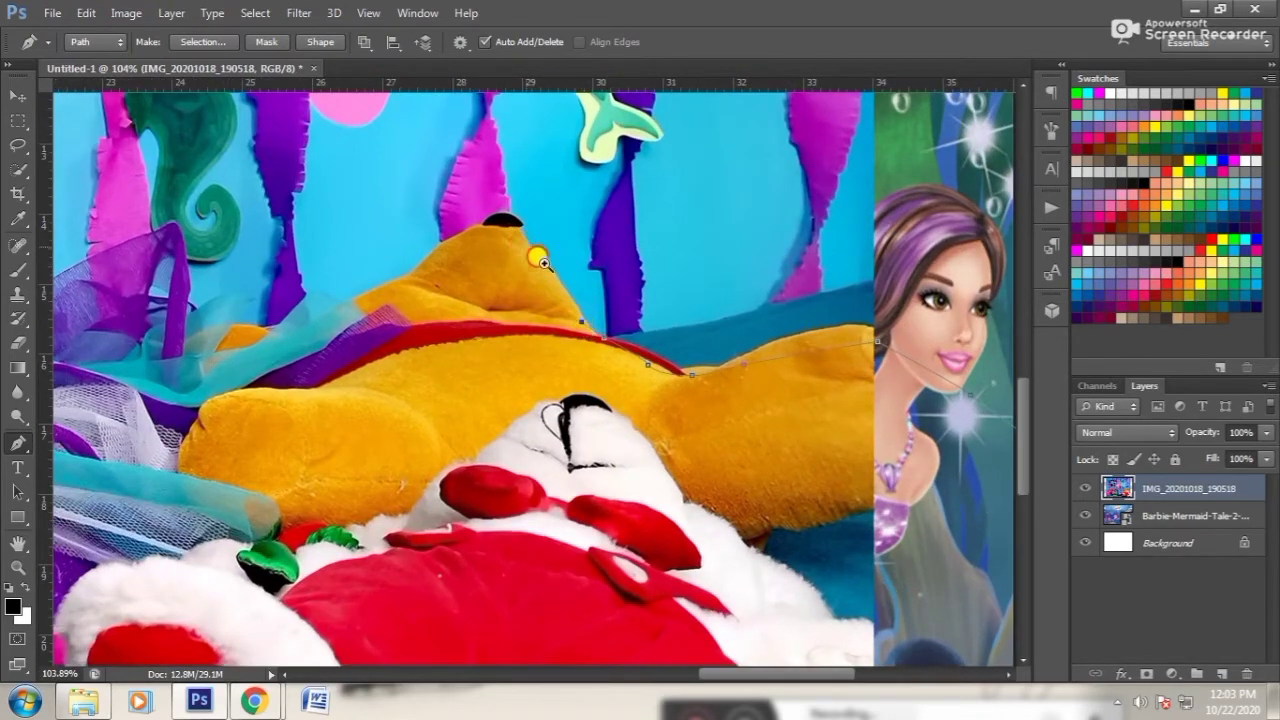
scroll(543, 262, "up", 2)
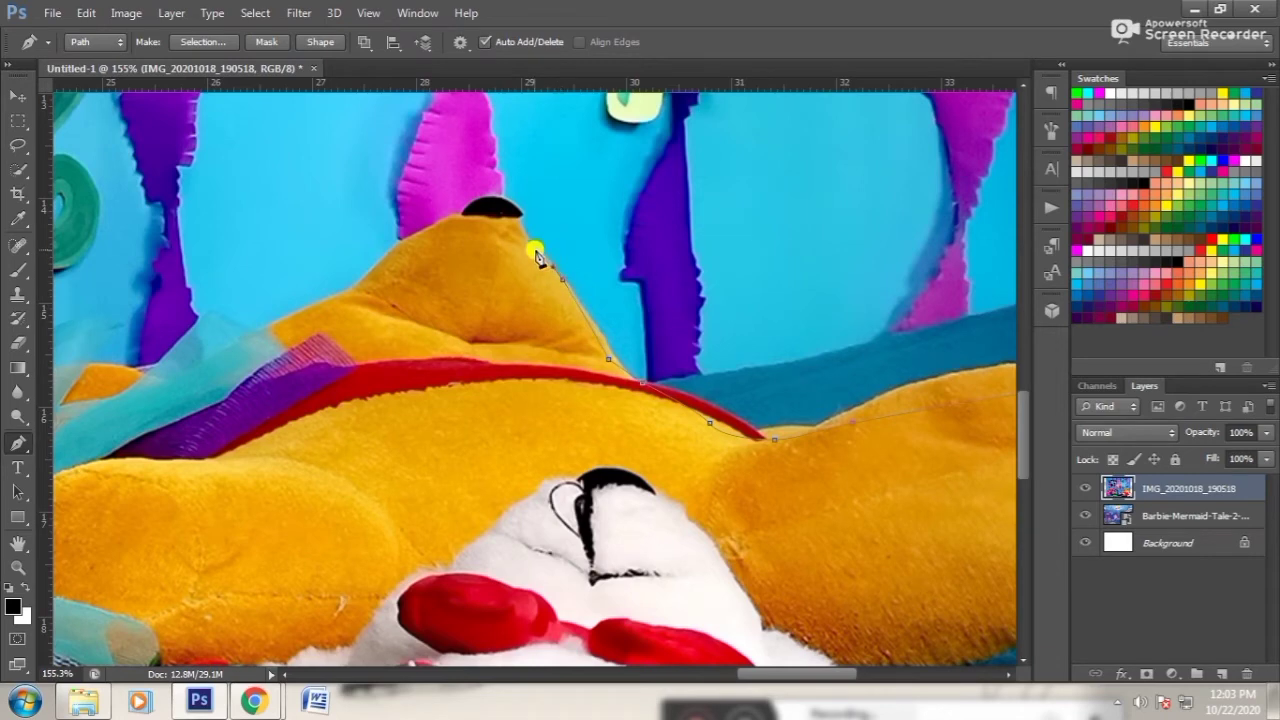
left_click_drag(530, 247, 558, 390)
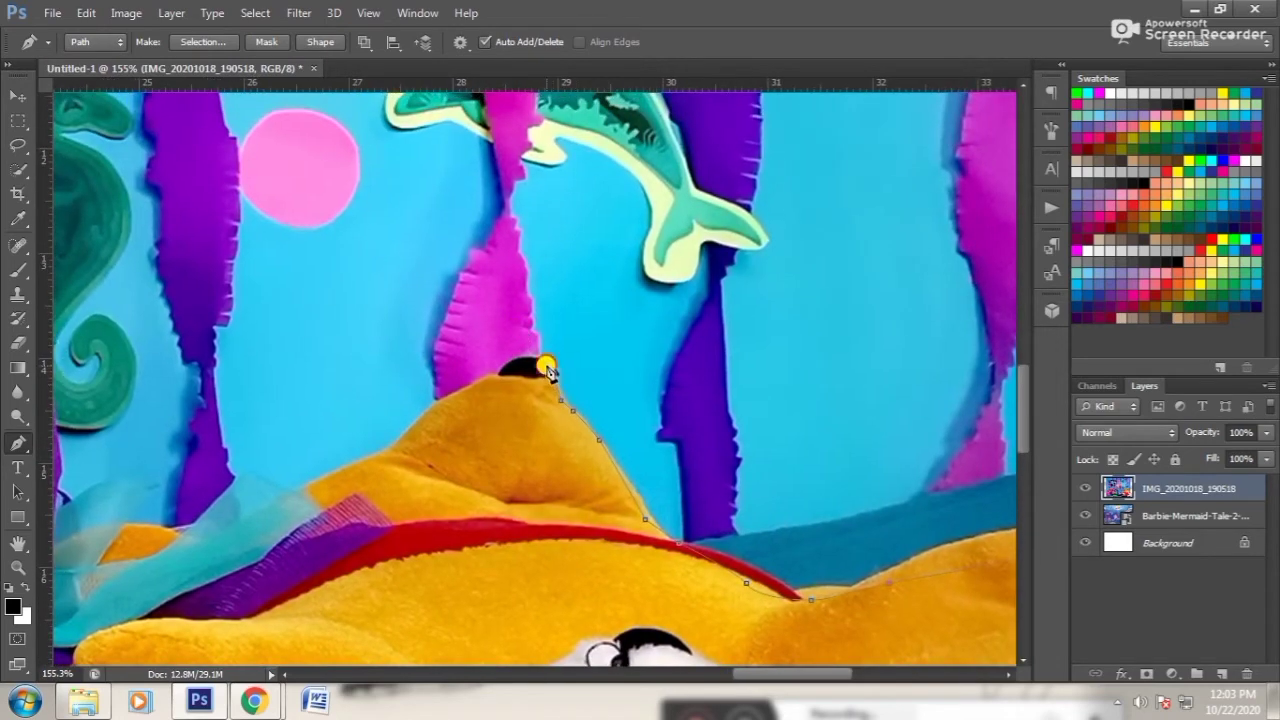
left_click(500, 375)
- Trace along the yellow plush's side and up the purple tulle to its tip
left_click_drag(408, 428, 460, 452)
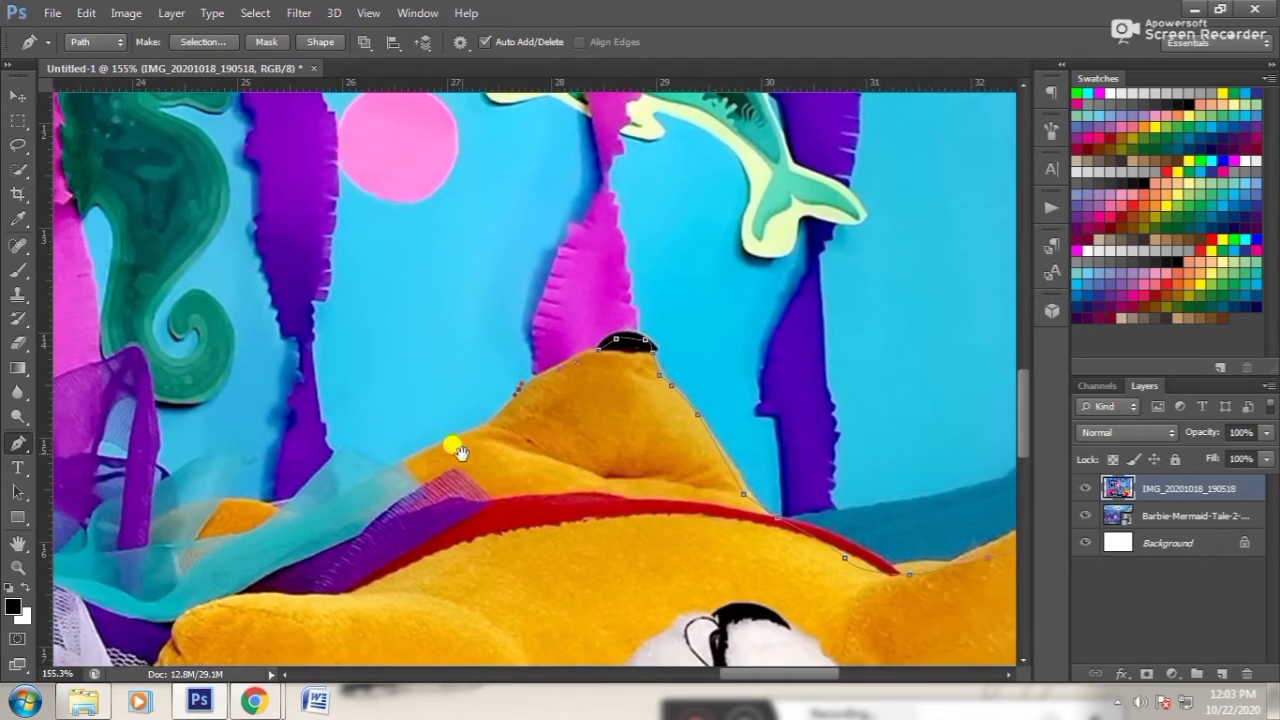
left_click_drag(320, 523, 494, 449)
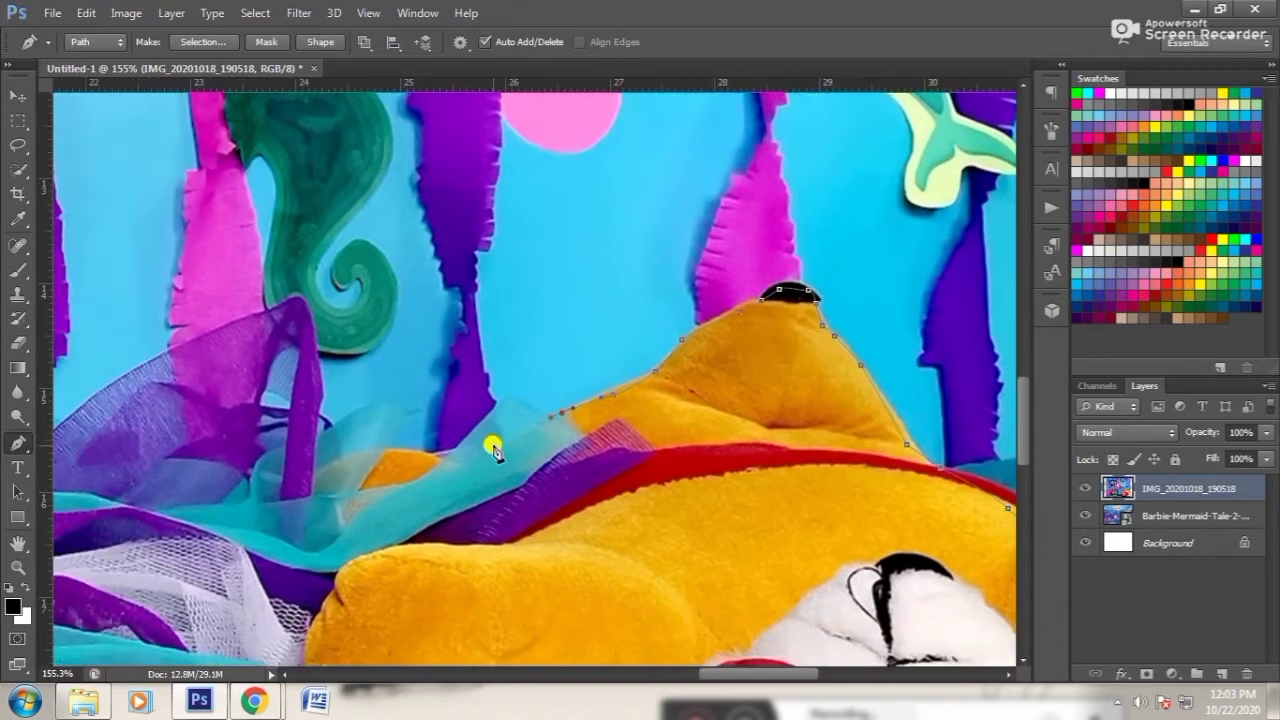
left_click(426, 452)
left_click_drag(297, 364, 505, 462)
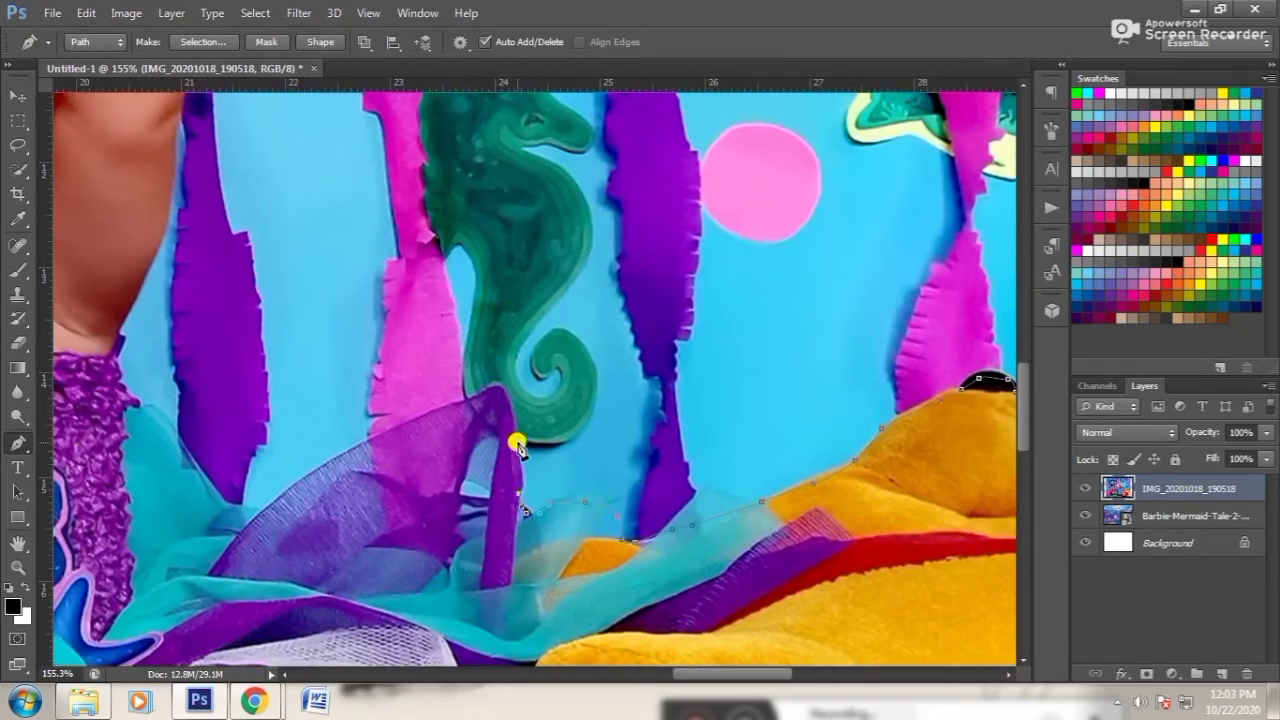
left_click(516, 442)
left_click_drag(497, 393, 473, 388)
- Add anchors up the girl's side and arm, closing the outline at the hand
left_click_drag(241, 533, 528, 508)
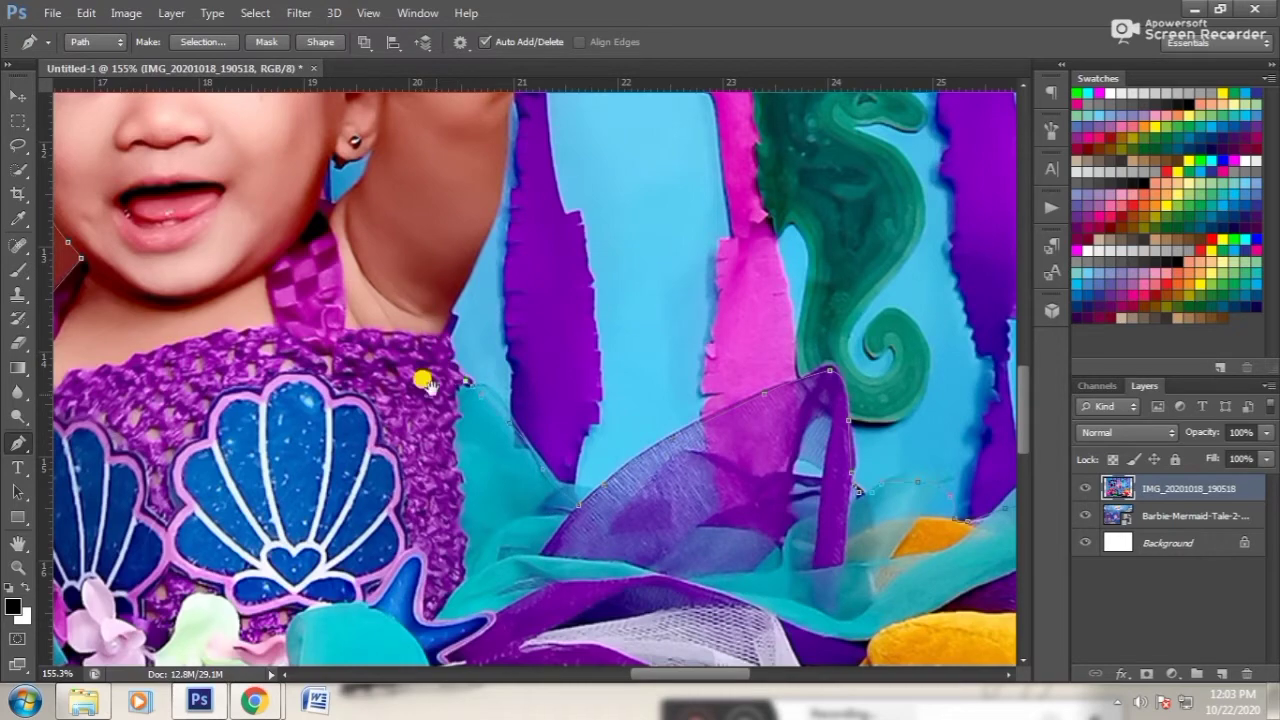
scroll(500, 409, "up", 3)
scroll(539, 420, "up", 1)
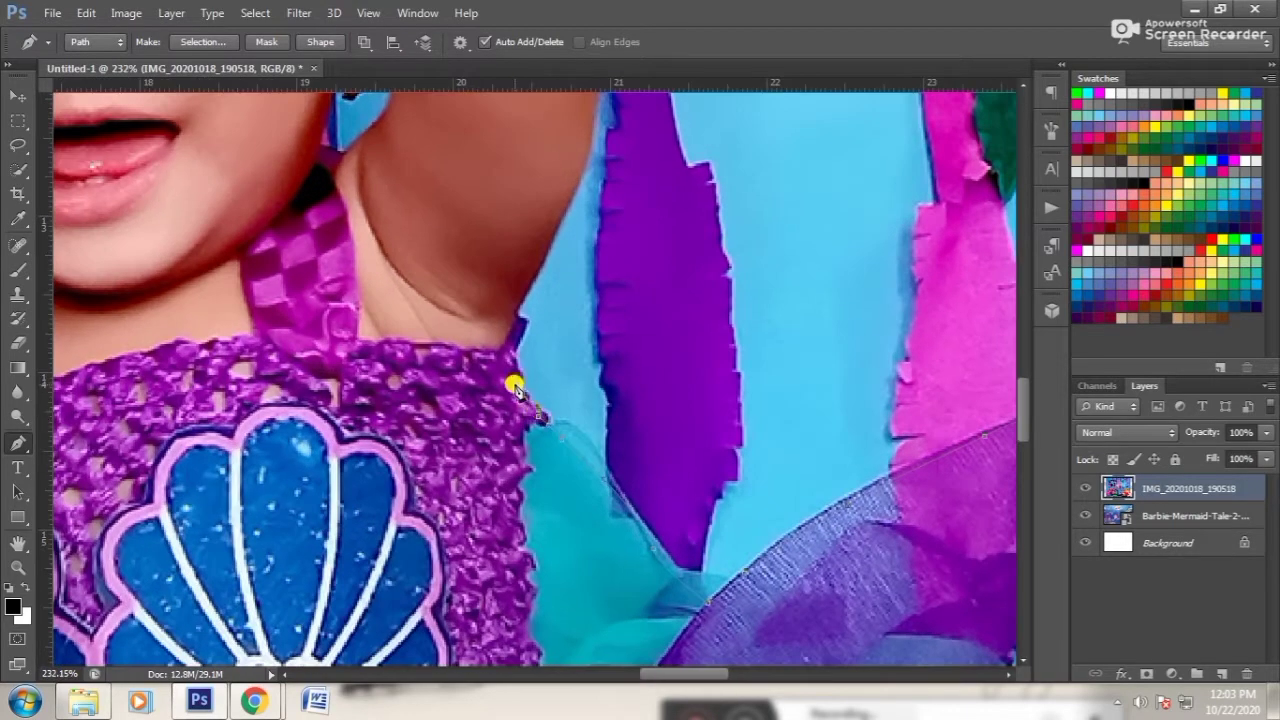
scroll(491, 309, "down", 2)
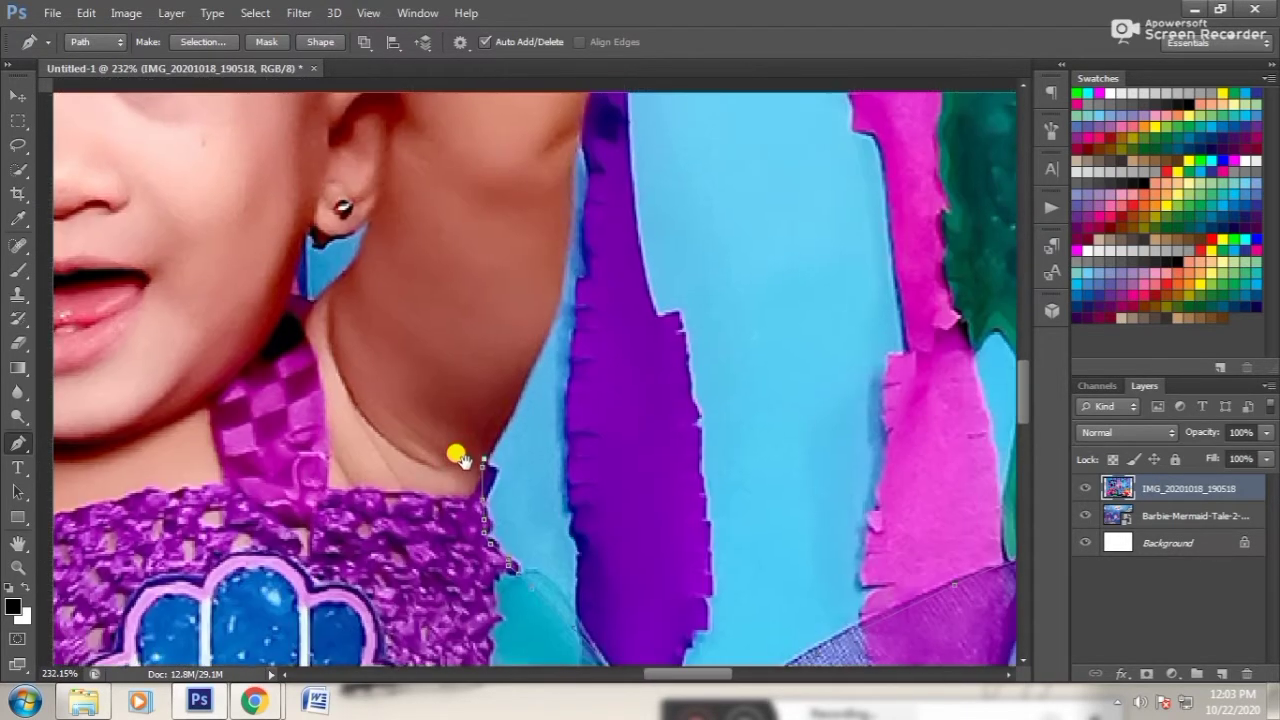
scroll(457, 451, "down", 1)
left_click_drag(380, 467, 337, 512)
mouse_move(425, 534)
left_mouse_down()
mouse_move(441, 493)
mouse_move(436, 512)
left_mouse_up()
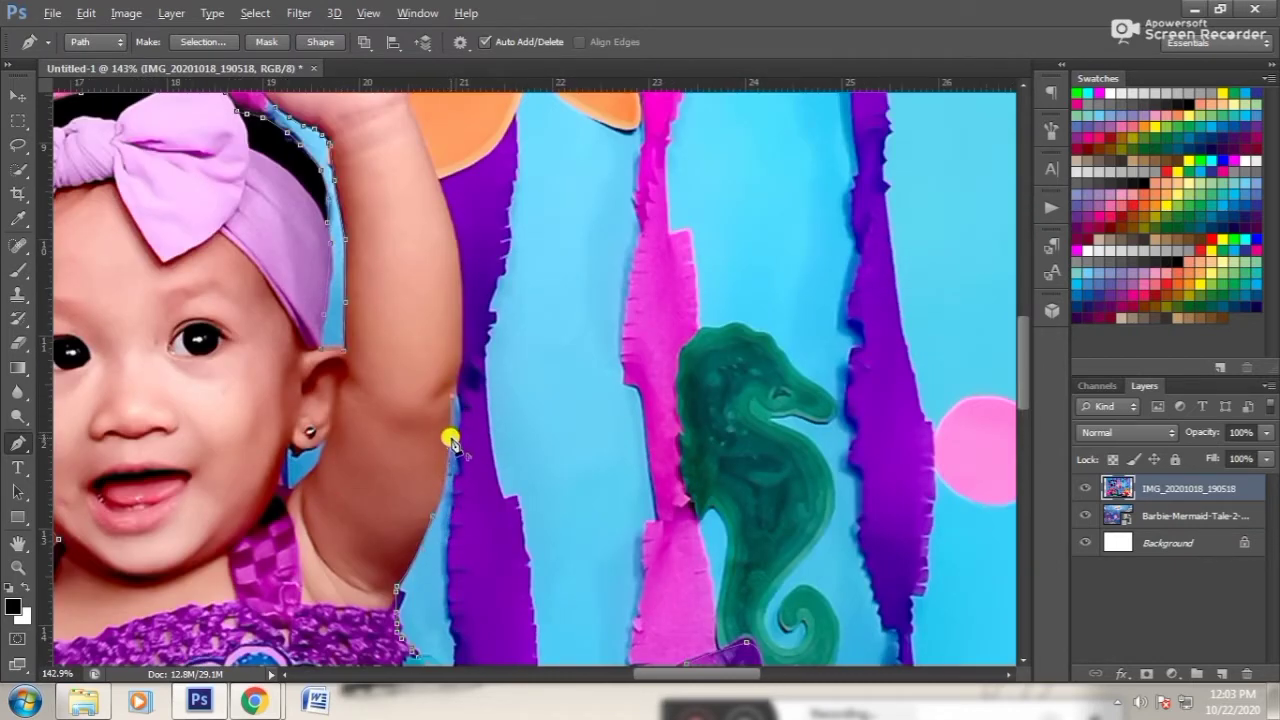
scroll(452, 443, "up", 3)
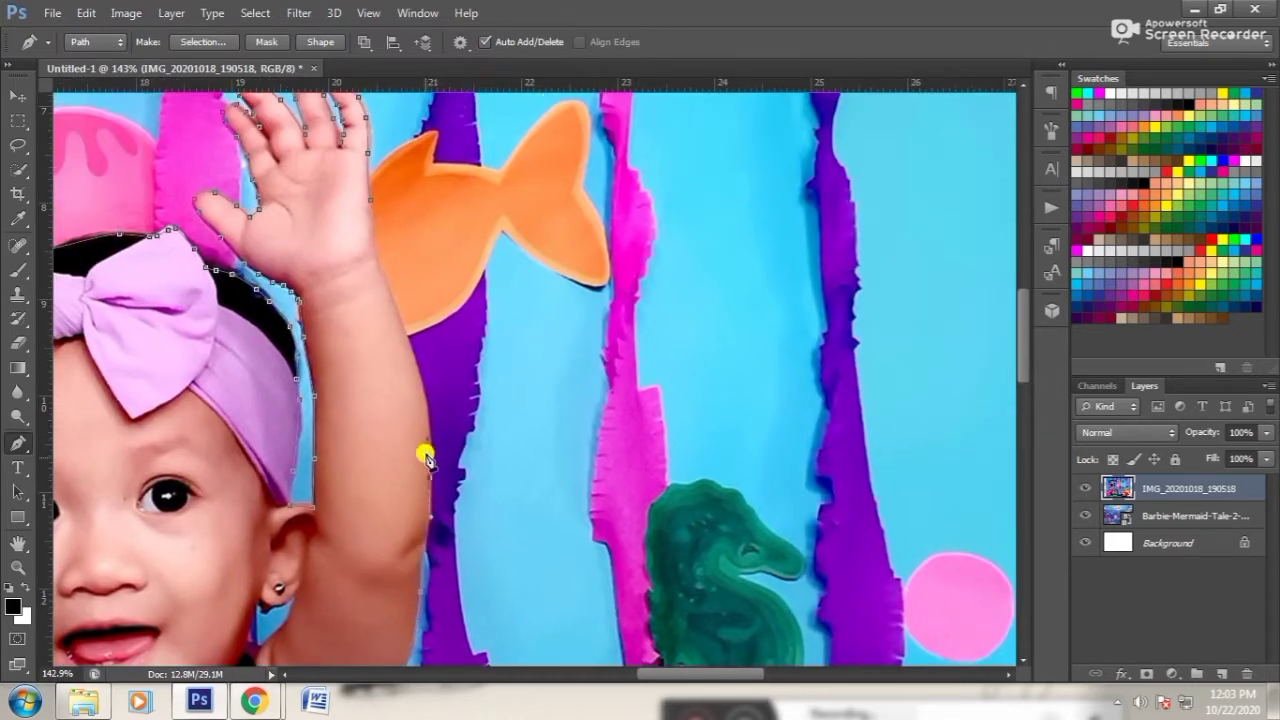
scroll(425, 457, "up", 3)
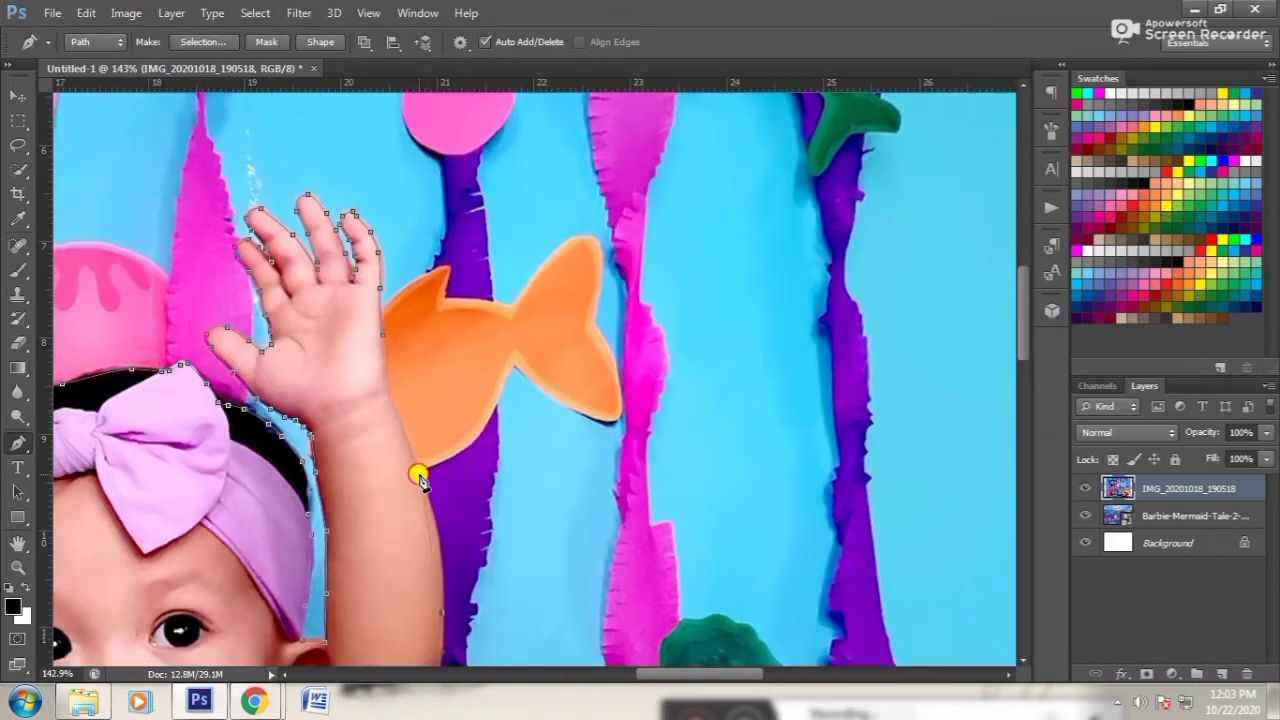
left_click(441, 518)
scroll(428, 500, "up", 2)
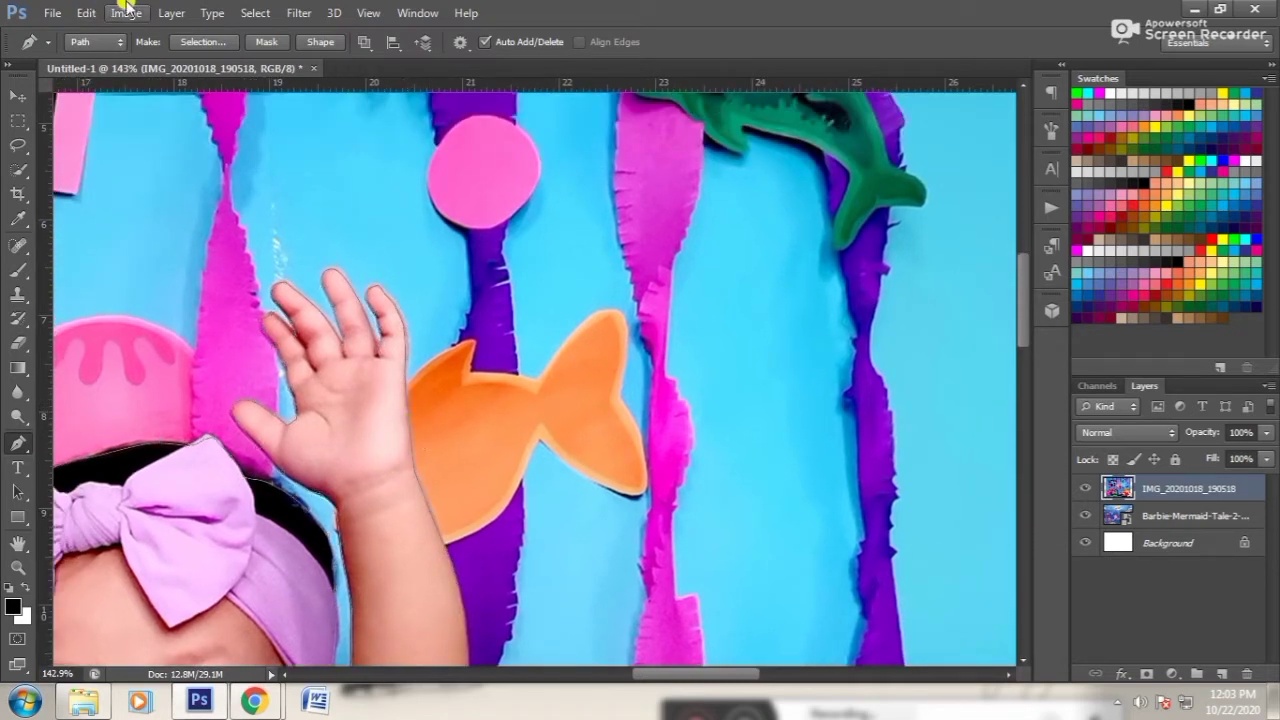
- Turn the path into a selection, delete the background around the girl, and deselect
left_click(203, 41)
key("Return")
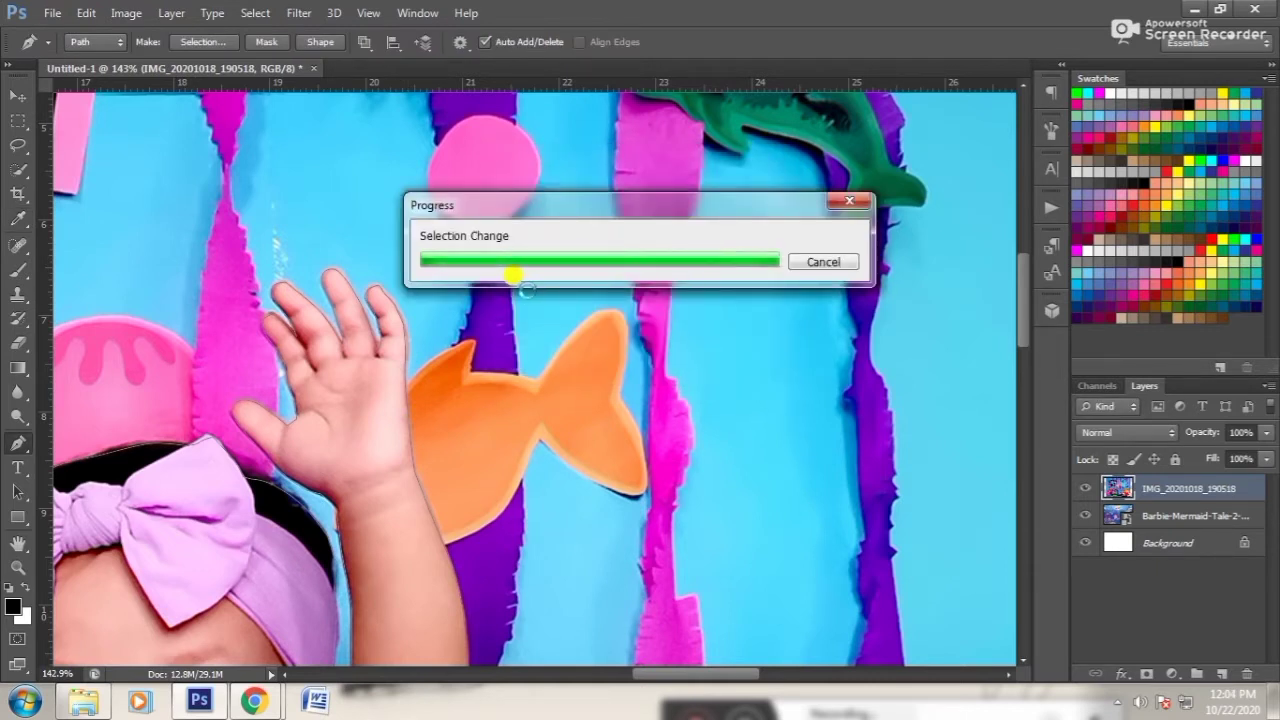
scroll(503, 417, "down", 5)
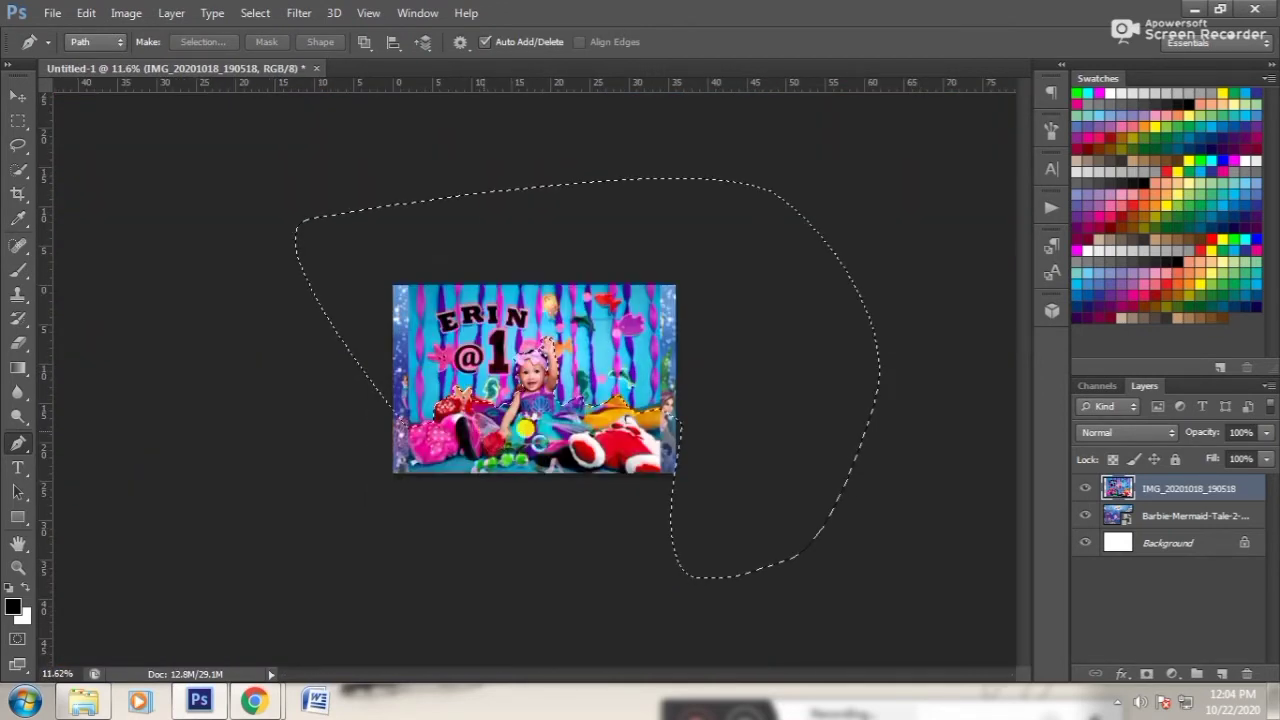
key("Delete")
key("ctrl+d")
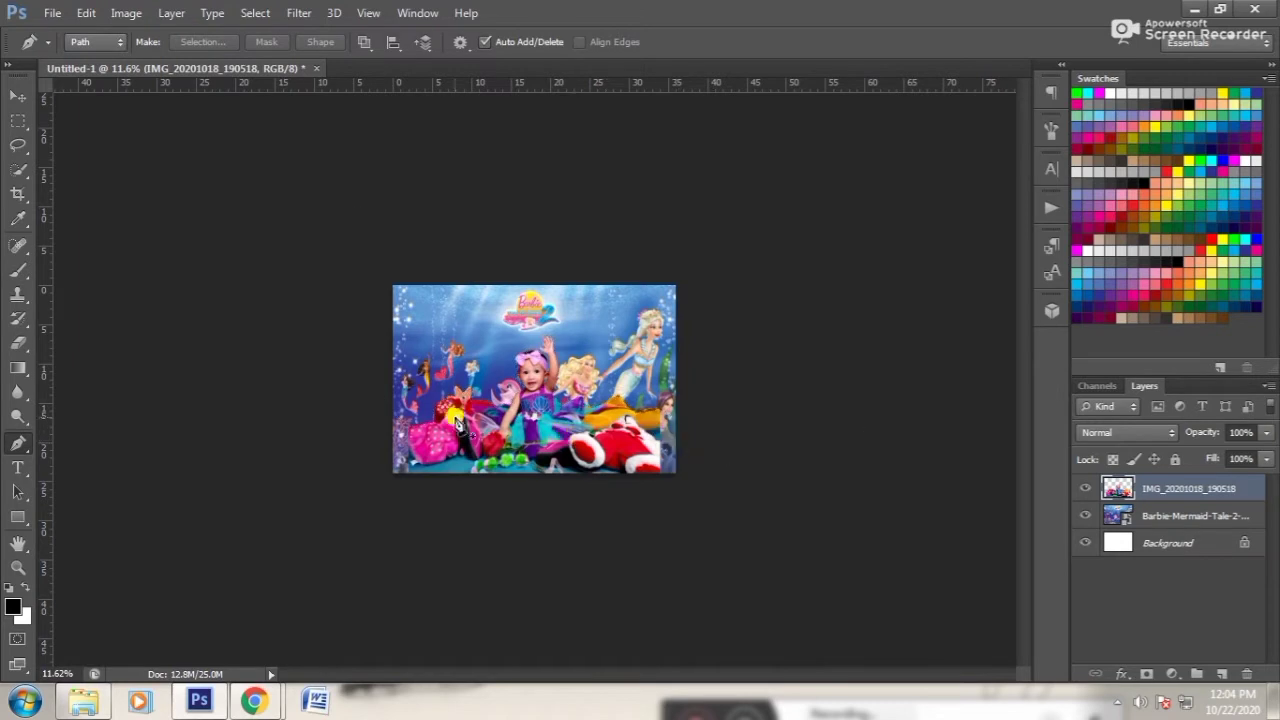
- Shift the cut-out girl slightly left on the banner
left_click(18, 96)
scroll(534, 400, "up", 2)
left_click_drag(522, 481, 487, 480)
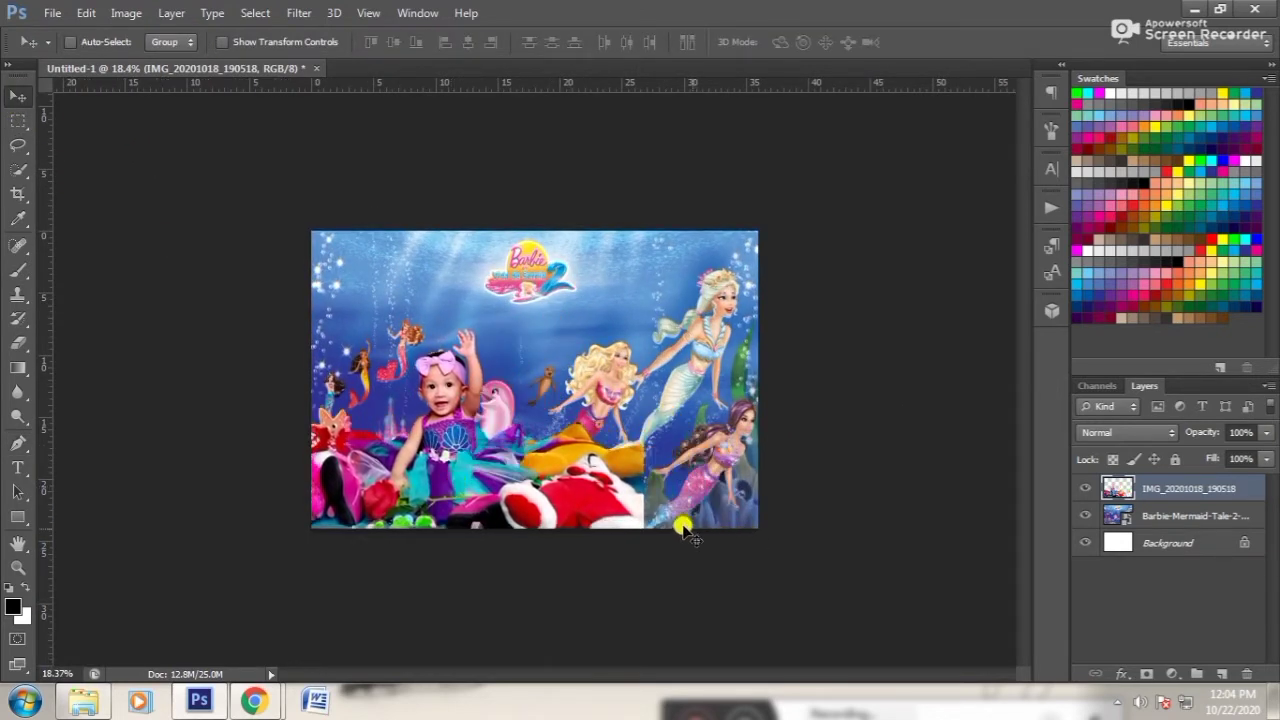
- Enlarge the girl cut-out to about 135% and move her higher
key("ctrl+t")
left_click_drag(643, 540, 786, 610)
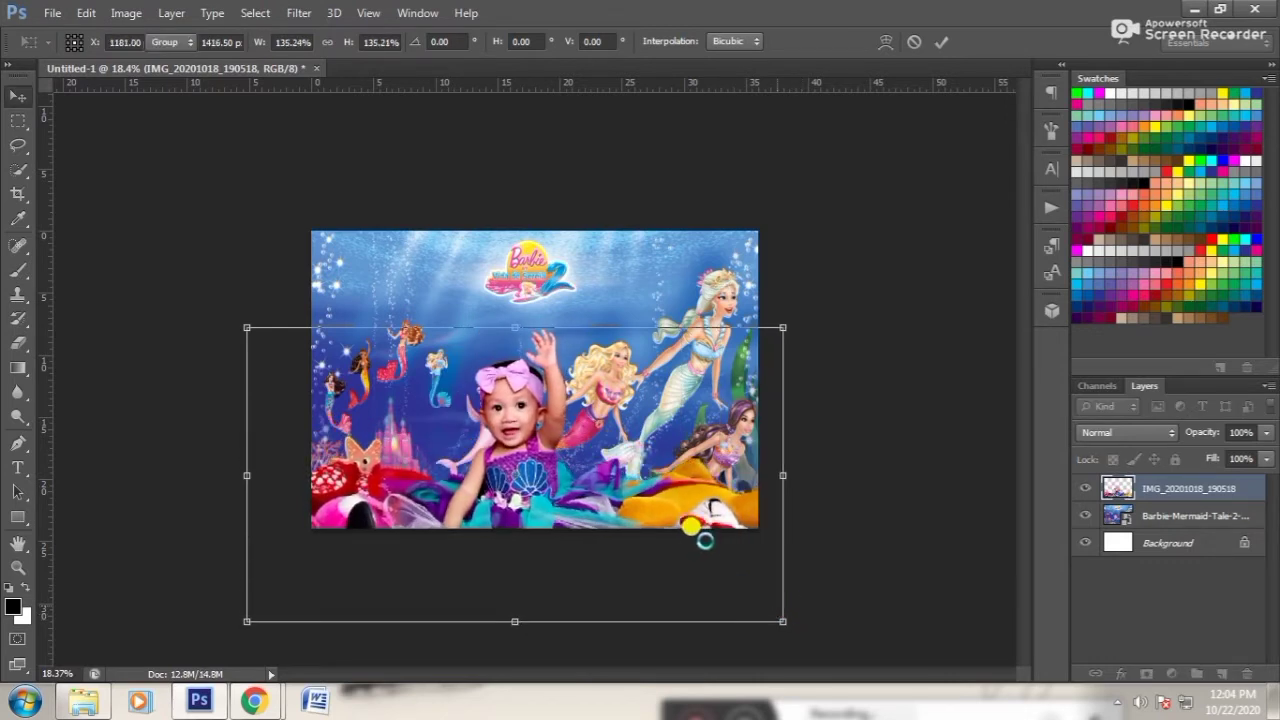
key("Return")
left_click_drag(705, 535, 718, 504)
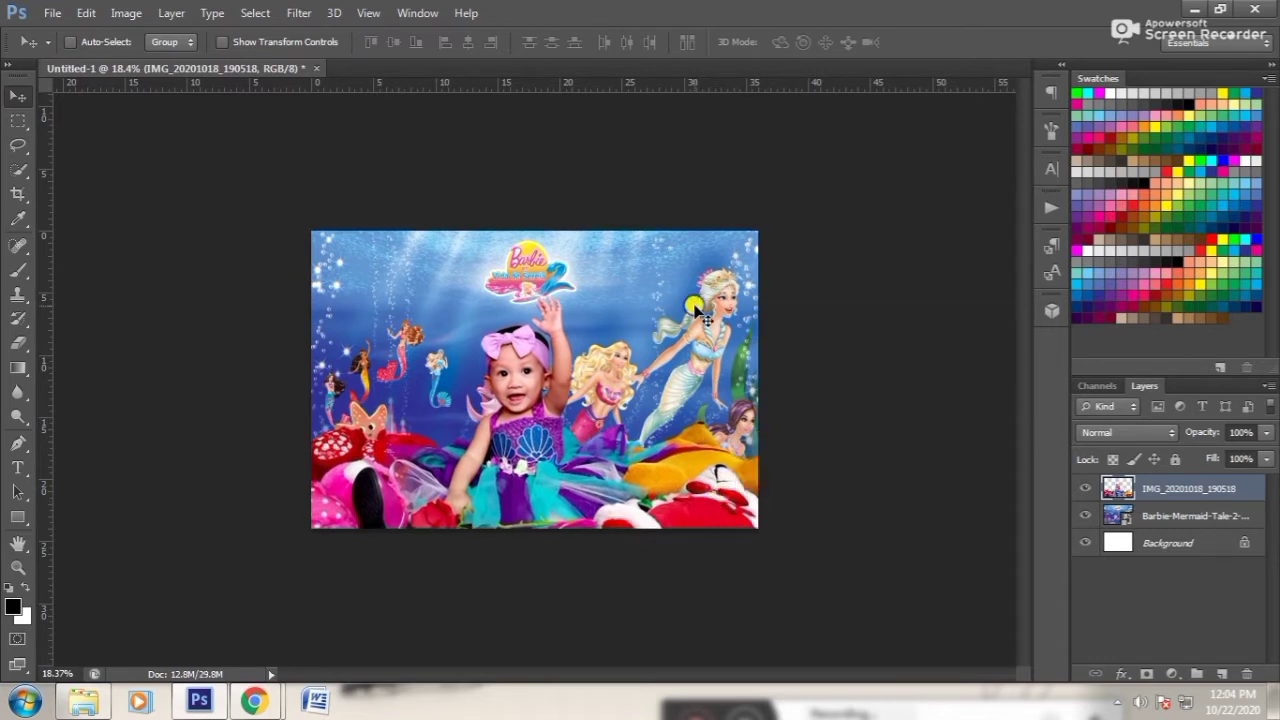
- Stretch the Barbie mermaid background to 148.59% by 160% and reselect the girl layer
left_click(1195, 515)
key("ctrl+t")
left_click_drag(311, 372, 266, 366)
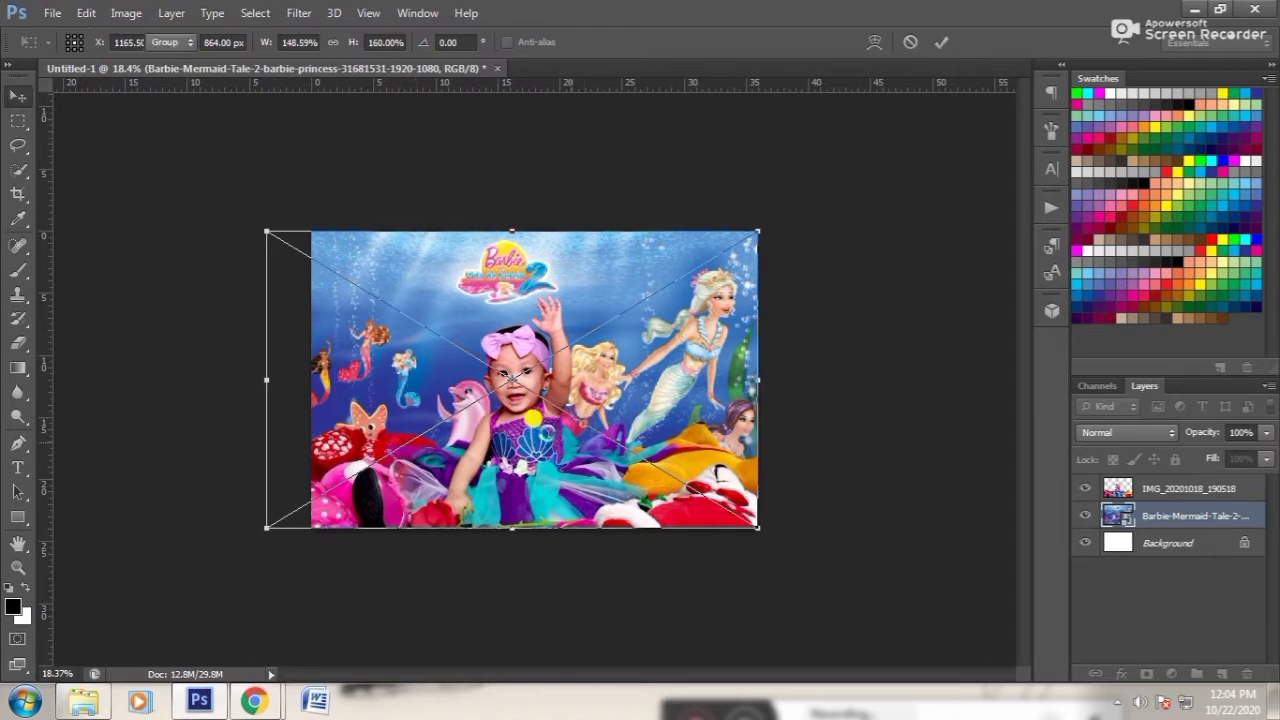
key("Return")
right_click(530, 414)
left_click(860, 423)
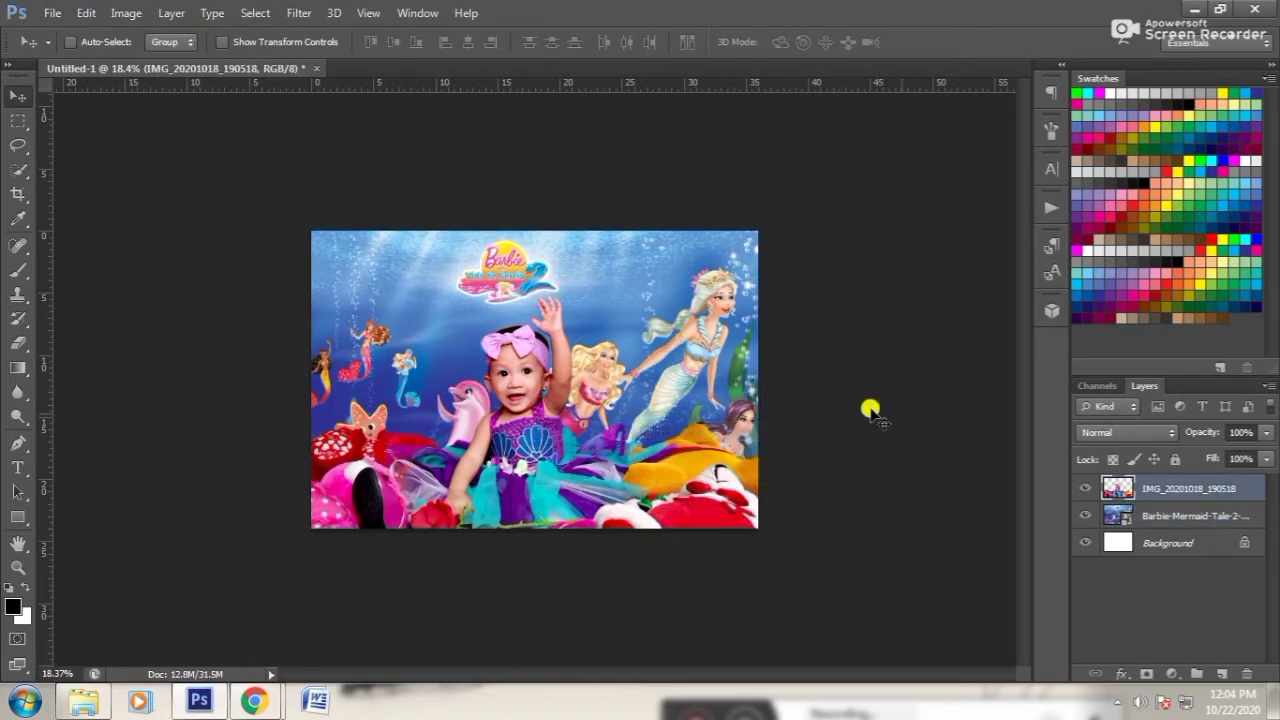
- Apply Curves to the girl's photo, raising input 124 to output 138
key("ctrl+m")
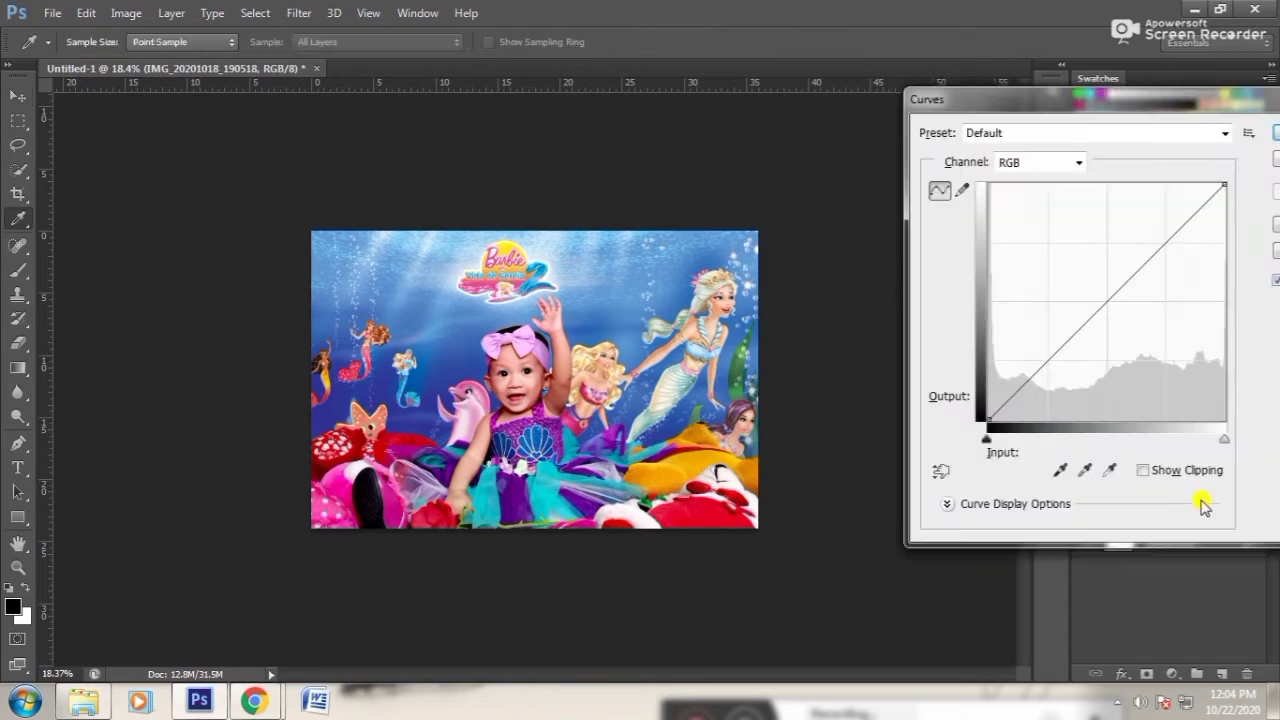
left_click_drag(1108, 296, 1094, 283)
key("Return")
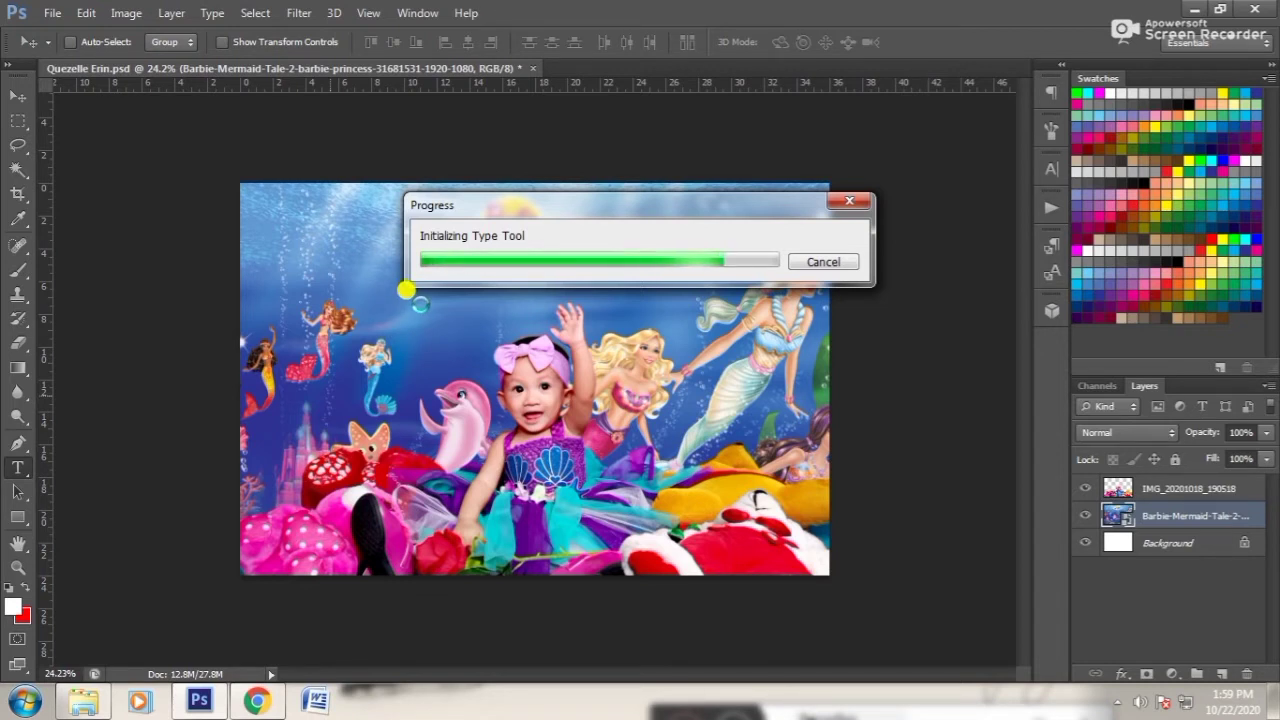
- Paste the child's name as a new text layer, then move and shrink it onto the photo
left_click(352, 322)
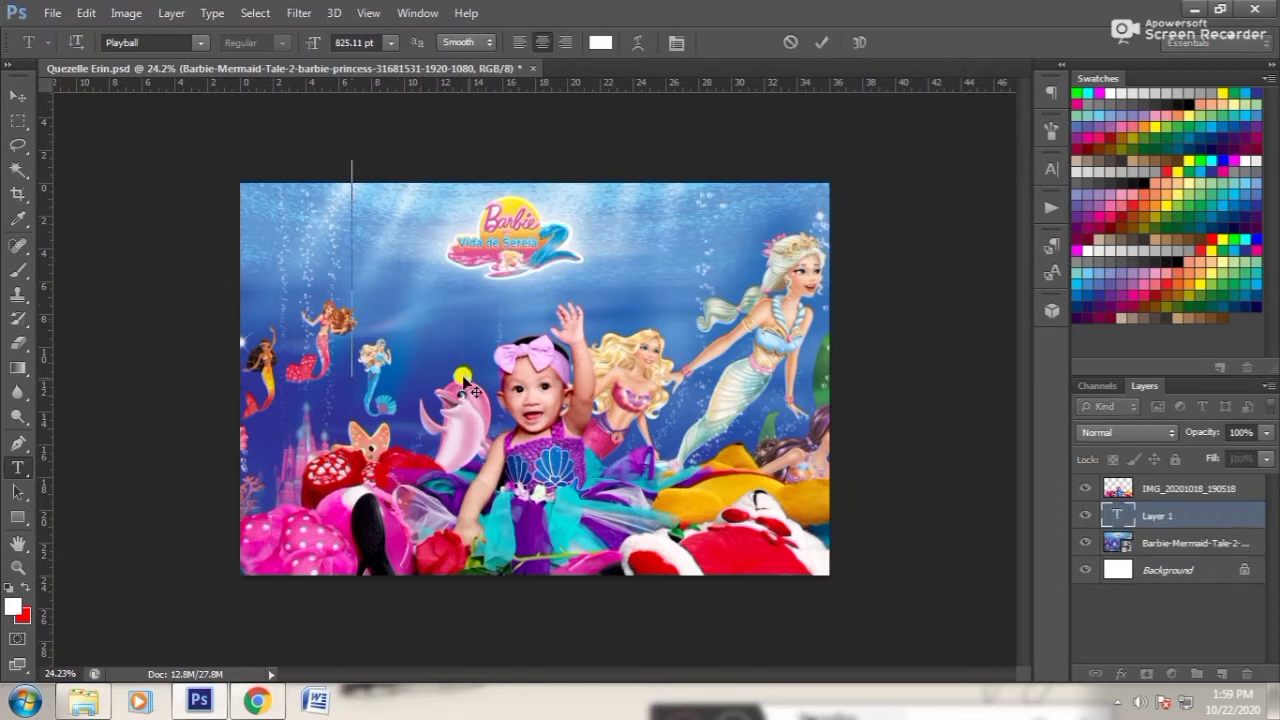
key("ctrl+v")
left_click(17, 95)
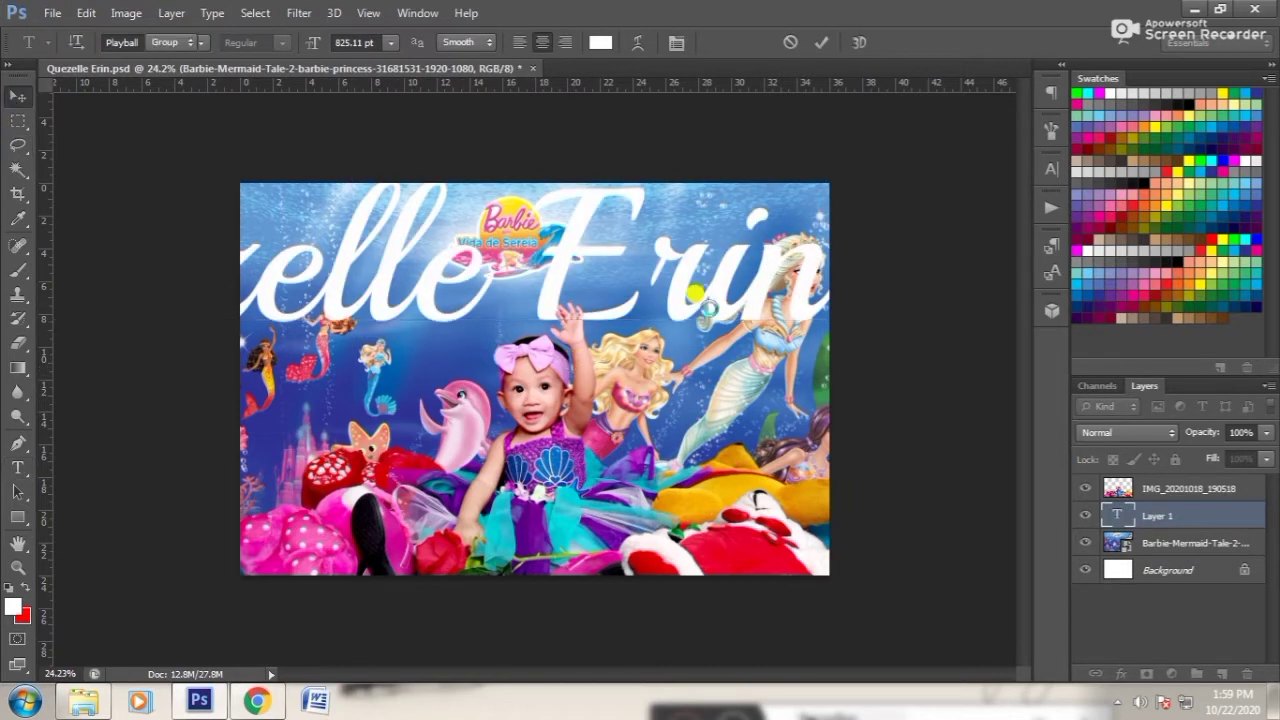
left_click_drag(623, 294, 660, 362)
key("ctrl+t")
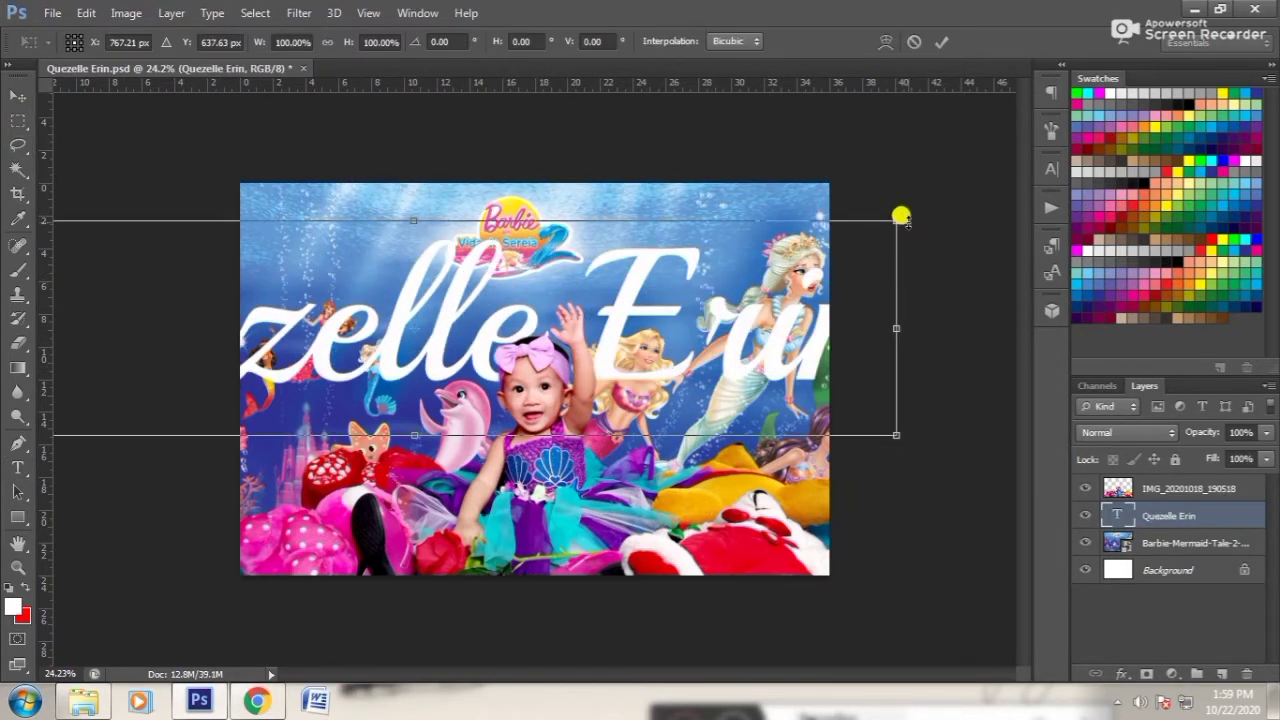
left_click_drag(900, 215, 722, 259)
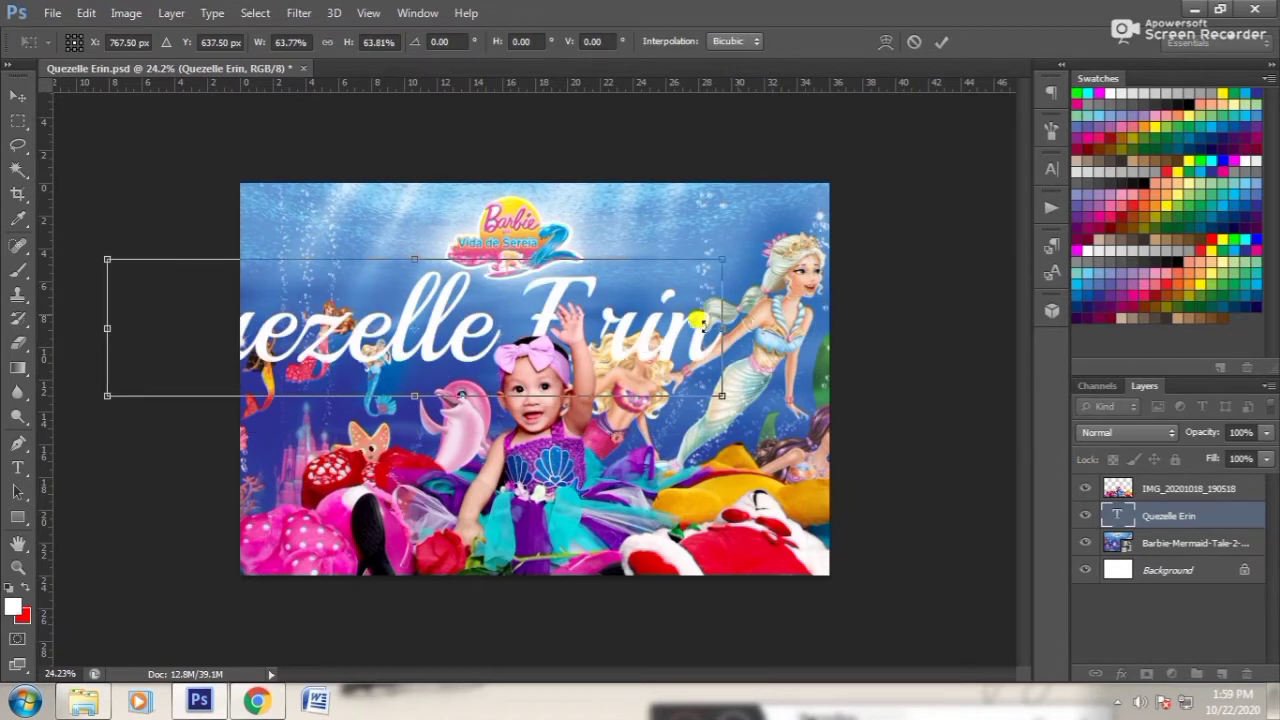
key("Return")
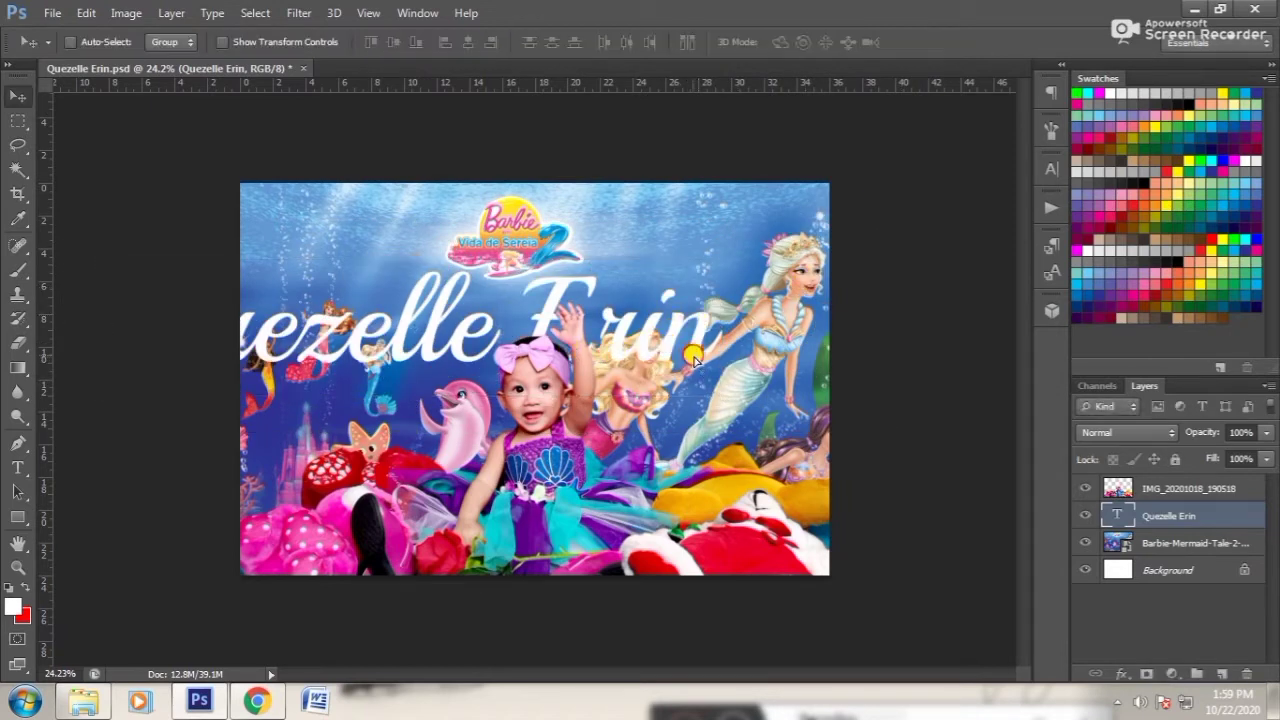
- Rescale the name to about 88.5%, stretch it taller, and shift it up within the banner
left_click_drag(592, 343, 725, 333)
key("ctrl+t")
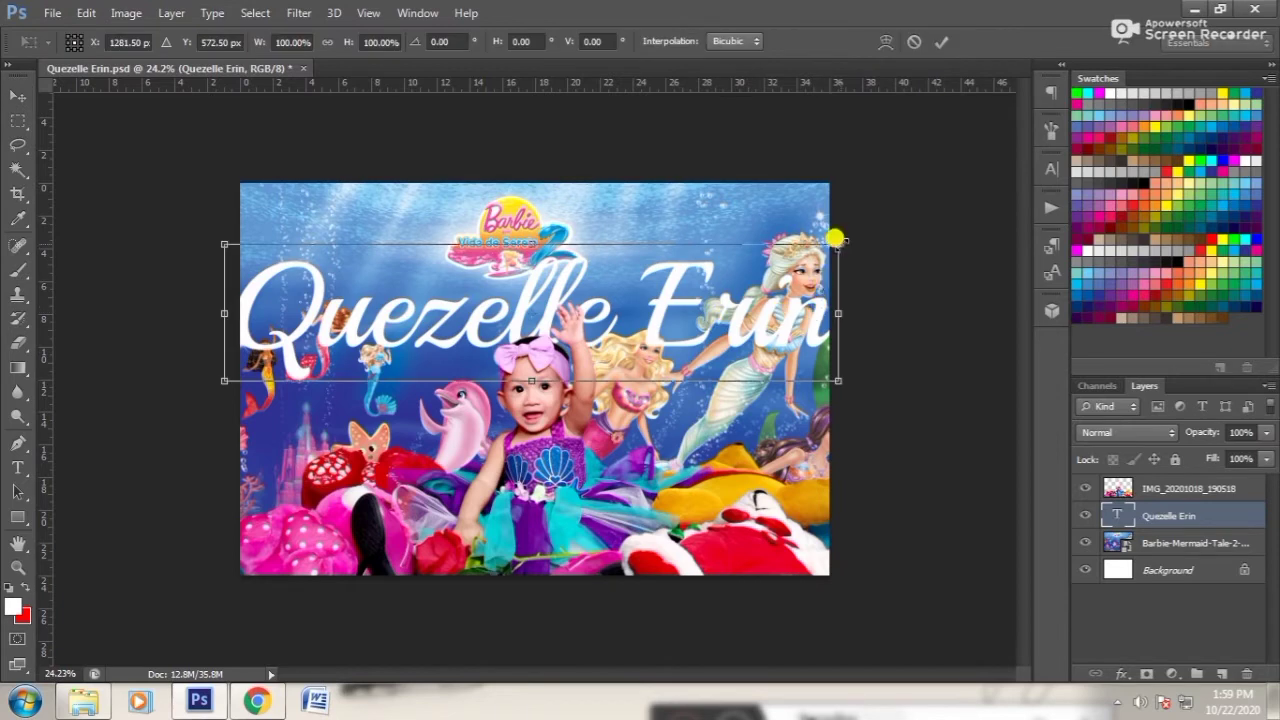
left_click_drag(837, 234, 805, 252)
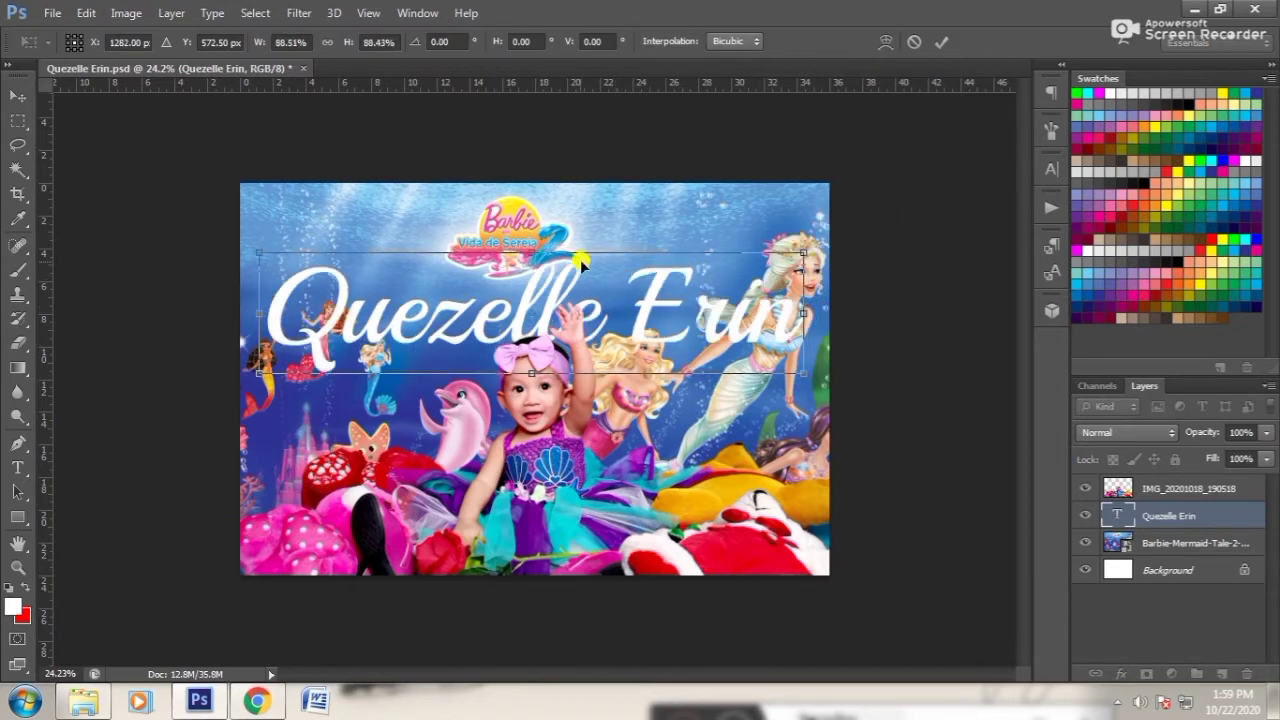
left_click_drag(517, 250, 512, 226)
key("Return")
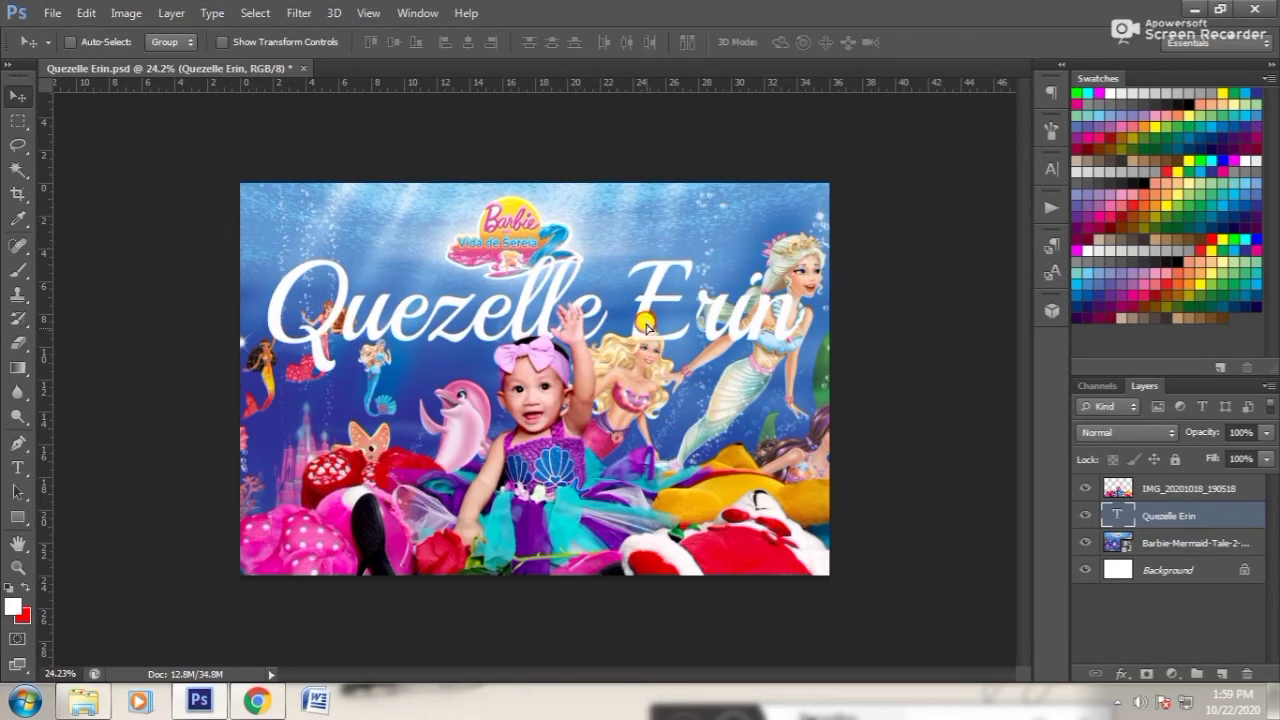
mouse_move(641, 347)
left_mouse_down()
mouse_move(641, 303)
mouse_move(649, 313)
left_mouse_up()
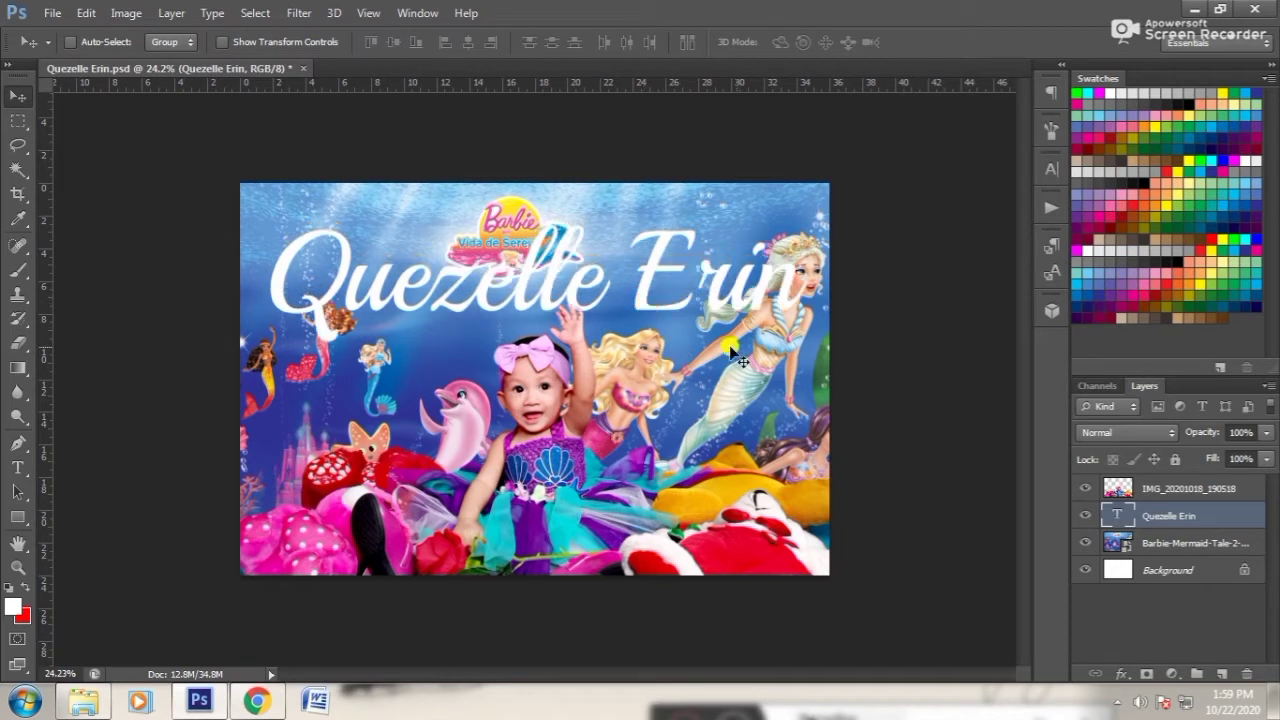
- Recolour the name text with a purple sampled from the image via the Character panel
left_click(1121, 674)
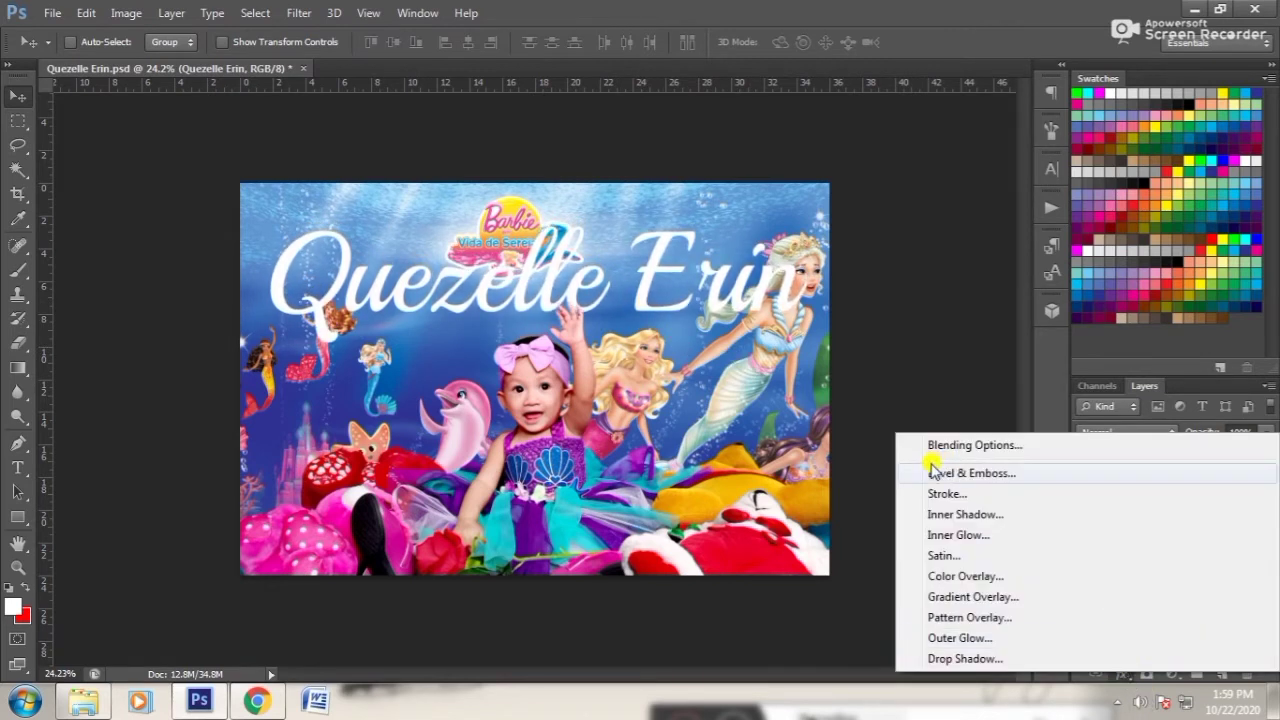
key("Escape")
left_click(1051, 169)
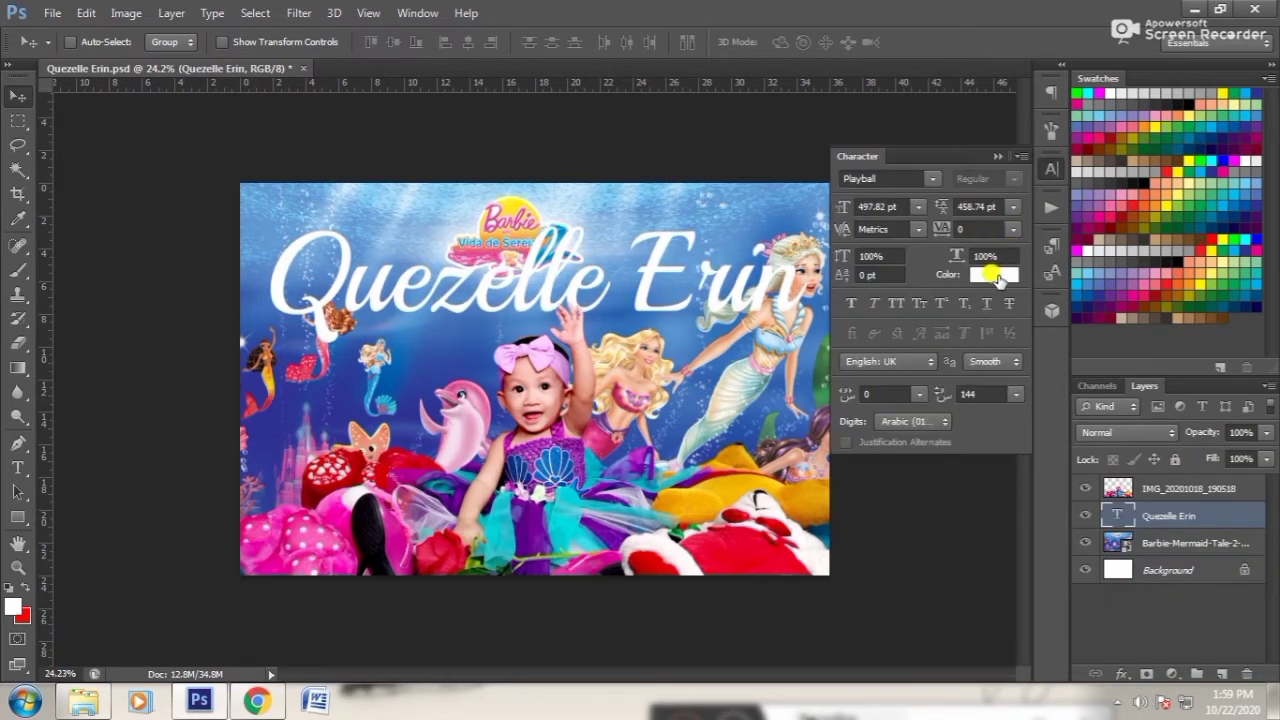
left_click(1119, 700)
right_click(1108, 607)
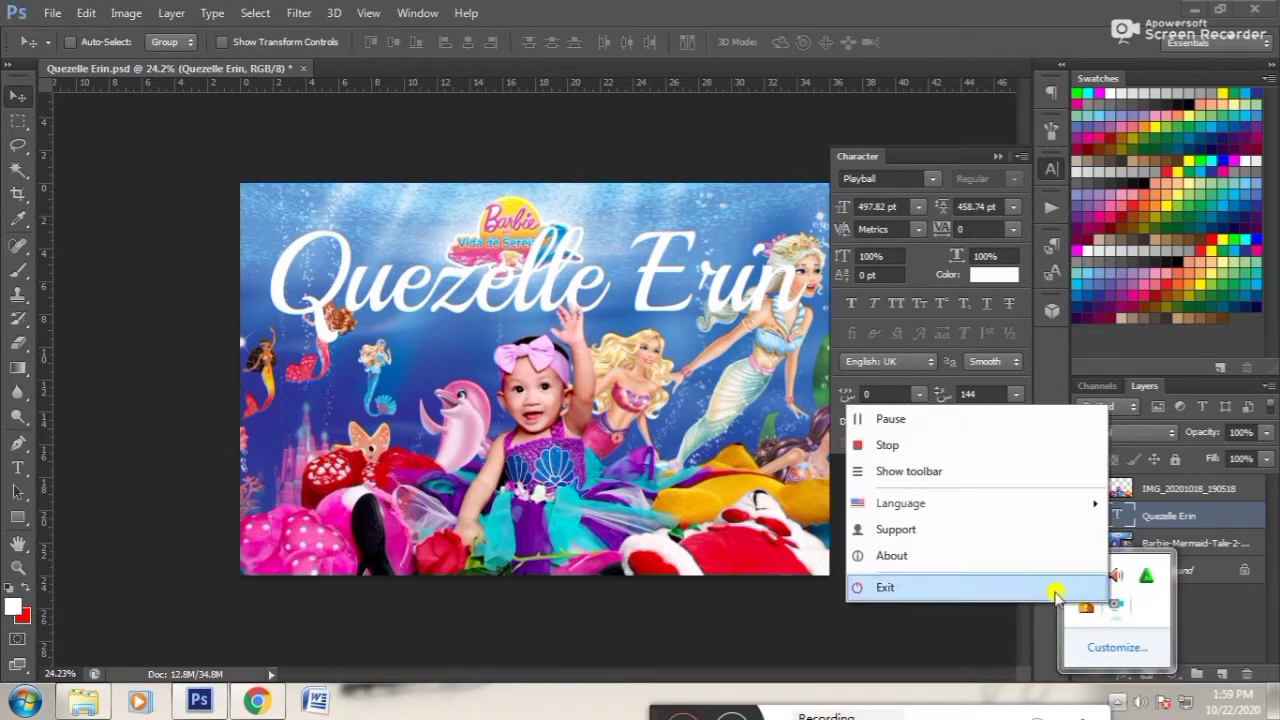
left_click(834, 626)
left_click(985, 278)
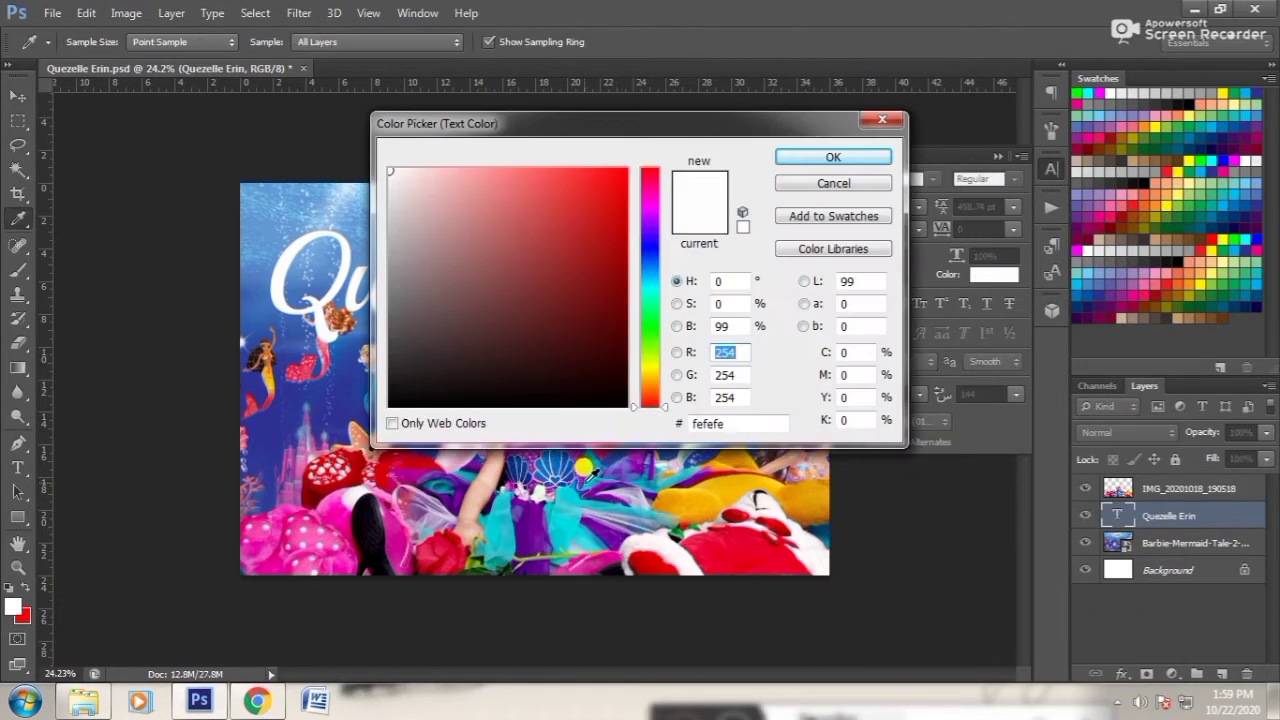
left_click(537, 521)
left_click(833, 157)
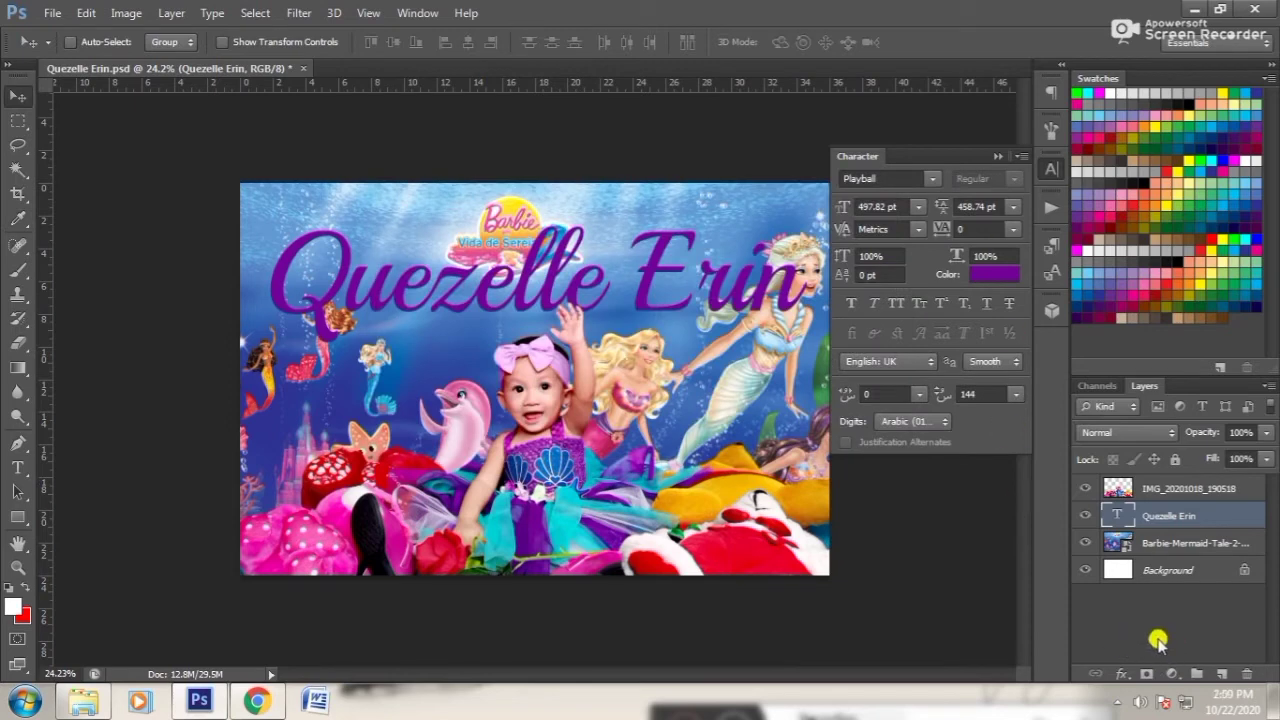
- Add a Stroke layer style to the name text, initially in light cyan
left_click(1121, 674)
left_click(1112, 498)
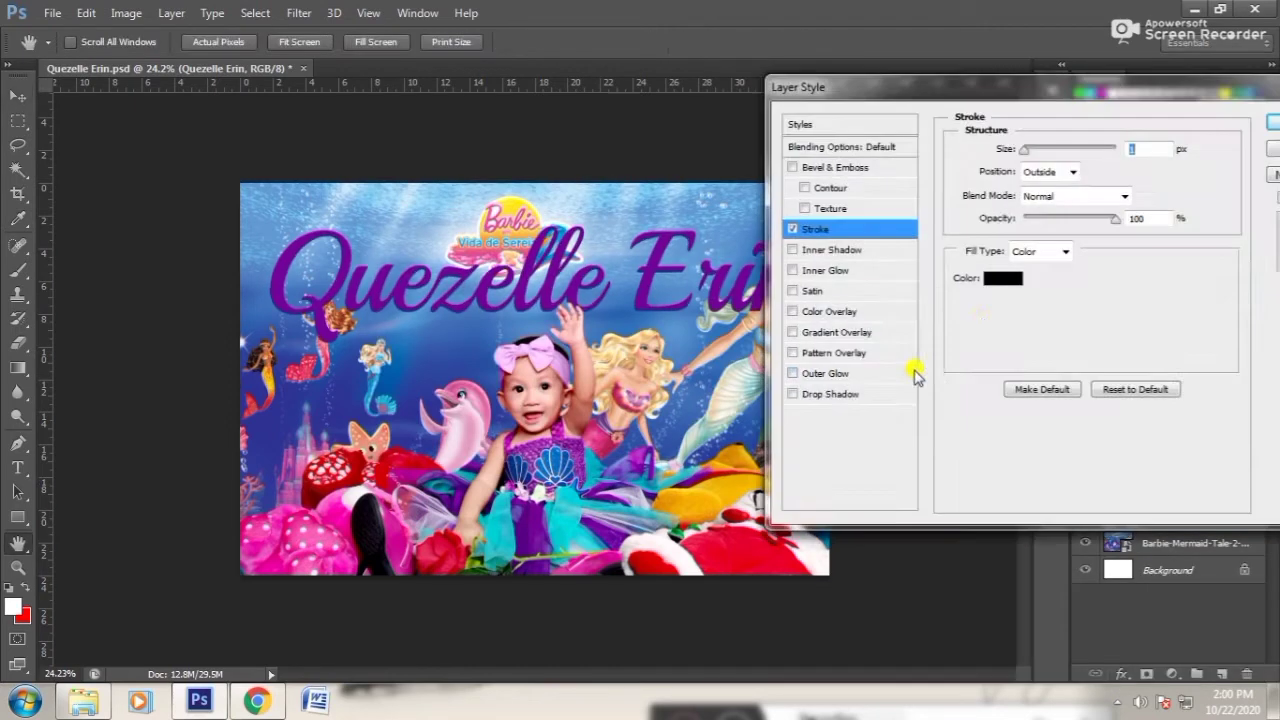
left_click(1003, 276)
left_click_drag(434, 211, 390, 174)
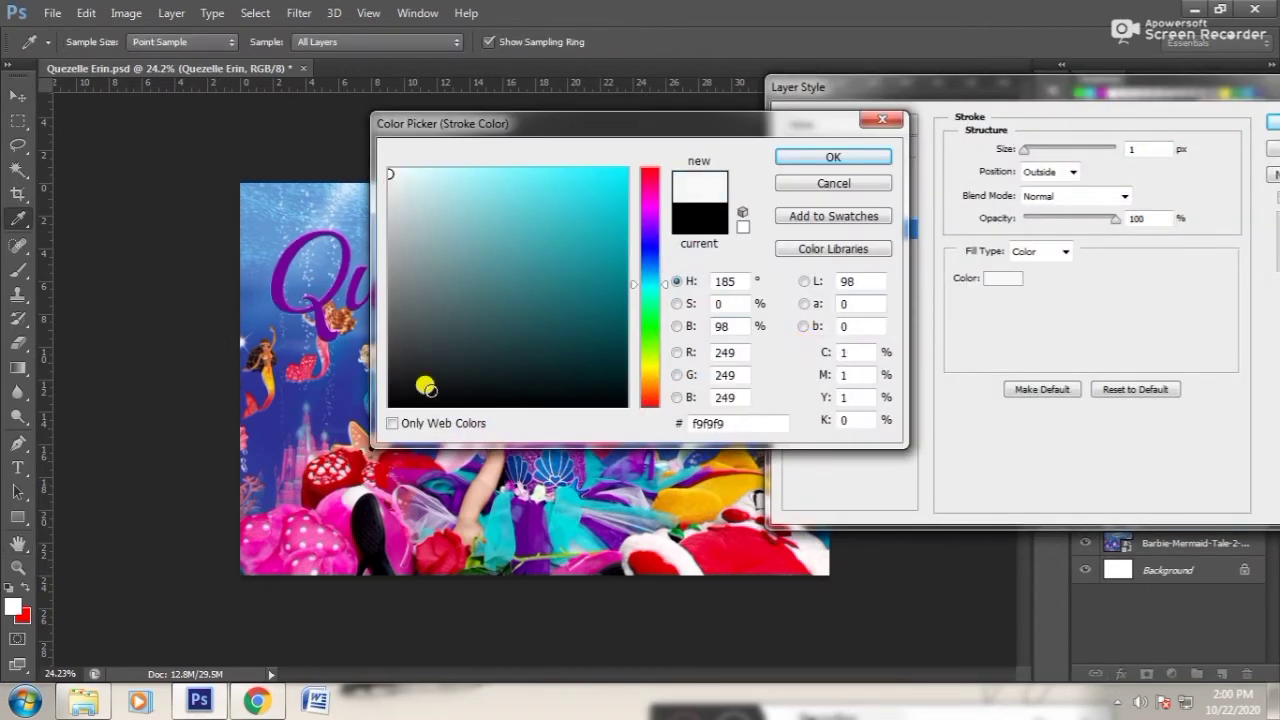
left_click(527, 540)
left_click(544, 171)
left_click(833, 157)
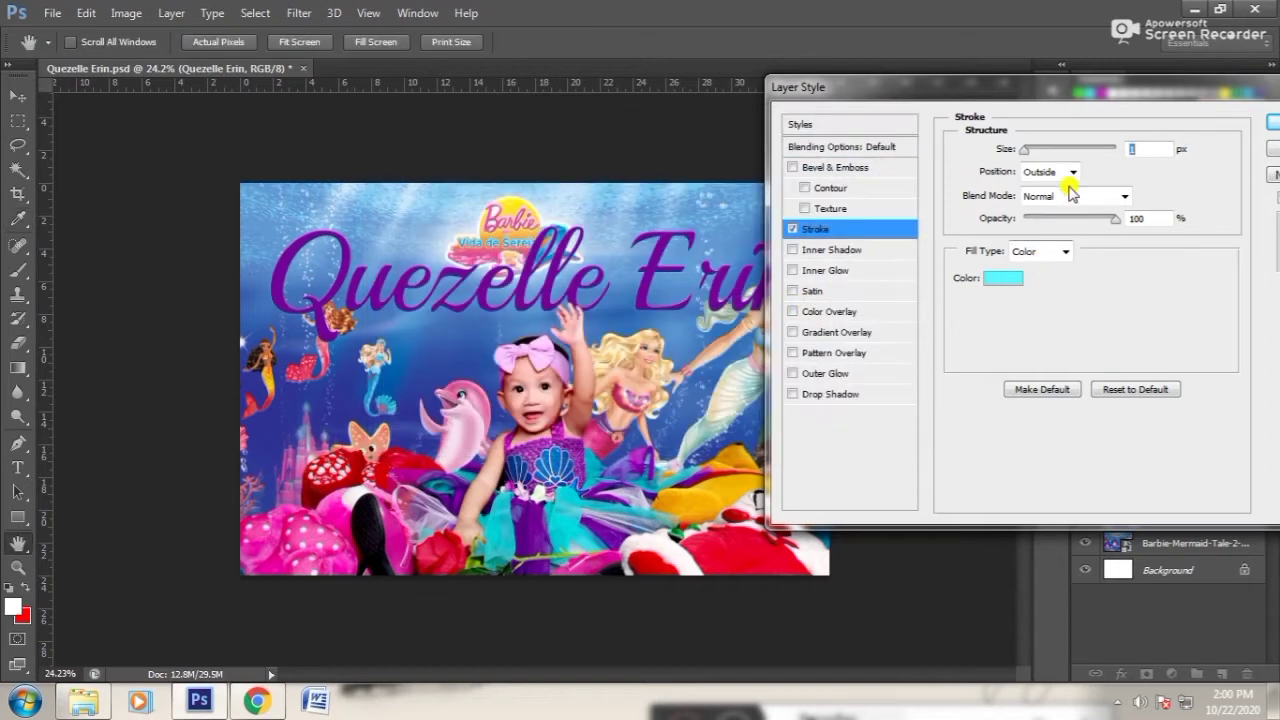
- Set the stroke size to 18 and change its colour to white
type("18")
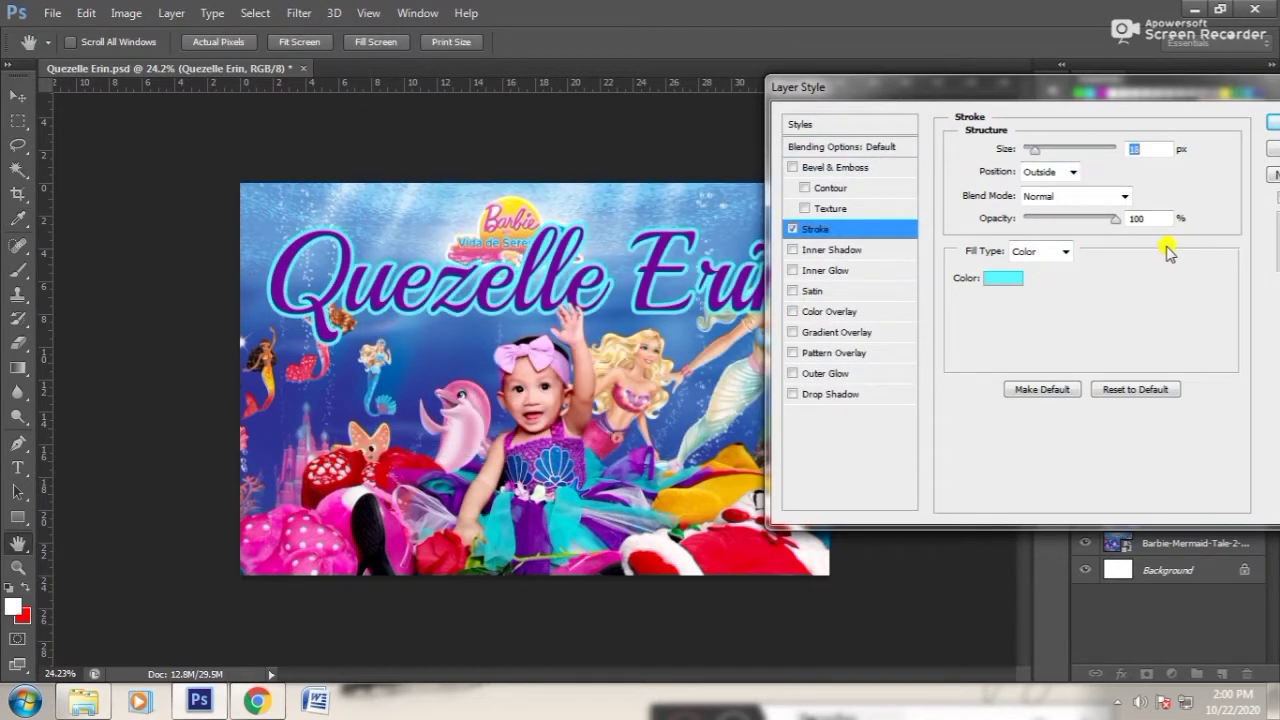
left_click(986, 280)
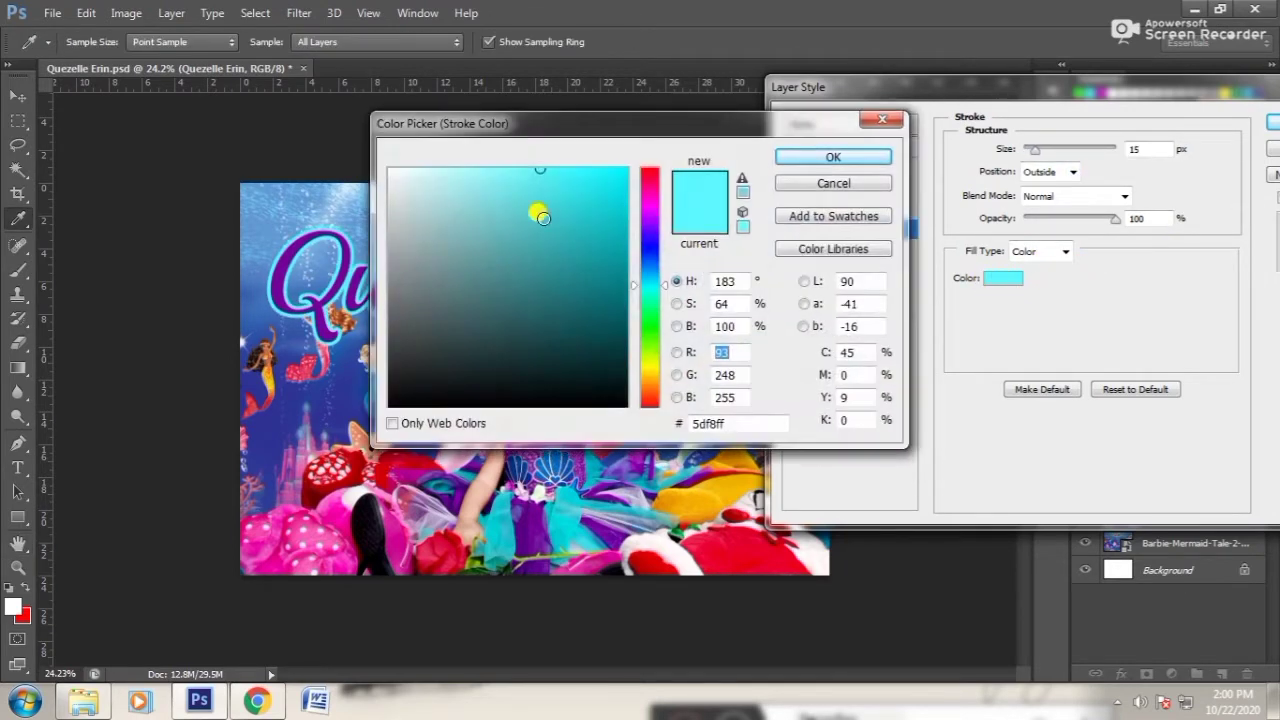
left_click(396, 146)
left_click(823, 77)
key("Return")
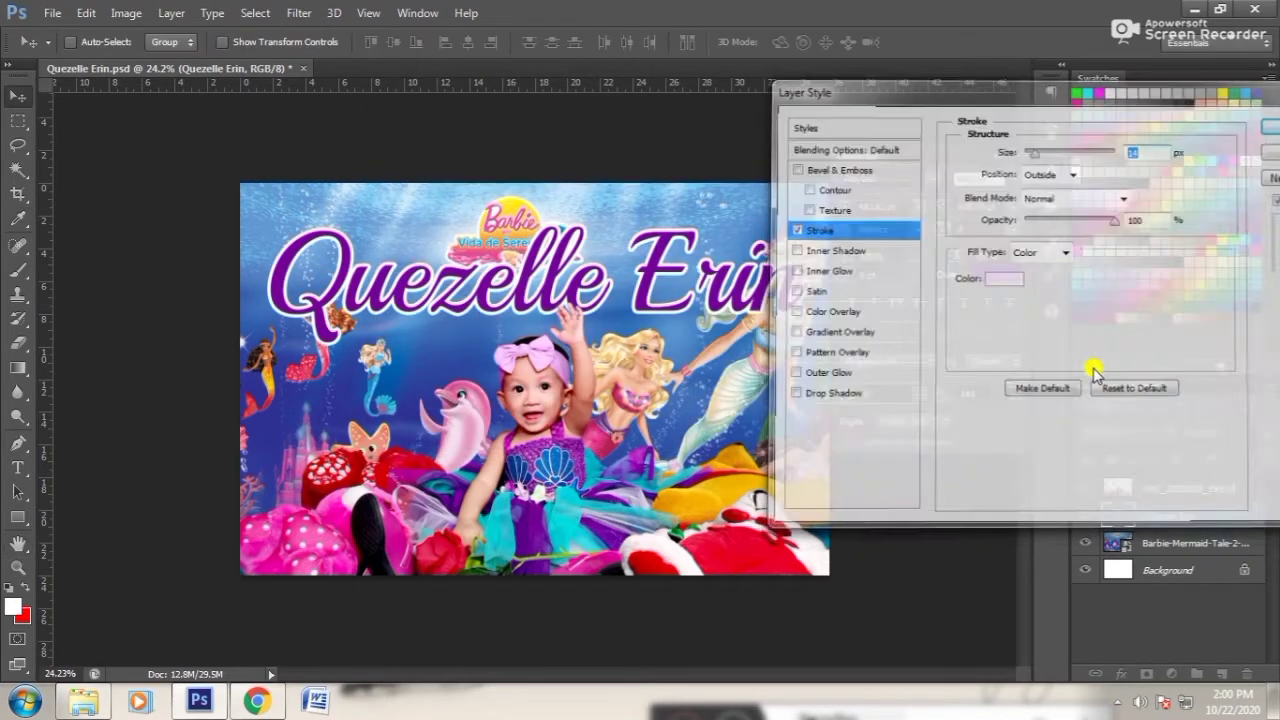
left_click(1051, 168)
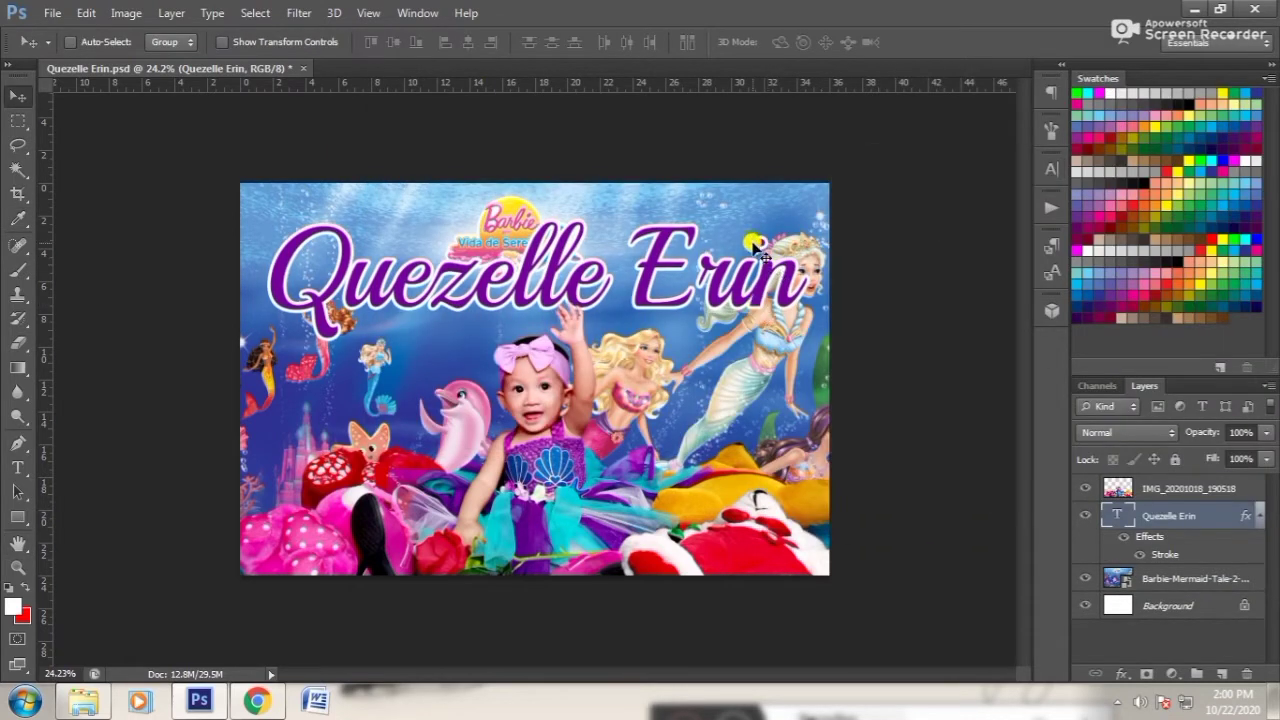
- Scale the name text to about 88% and duplicate its layer
key("ctrl+t")
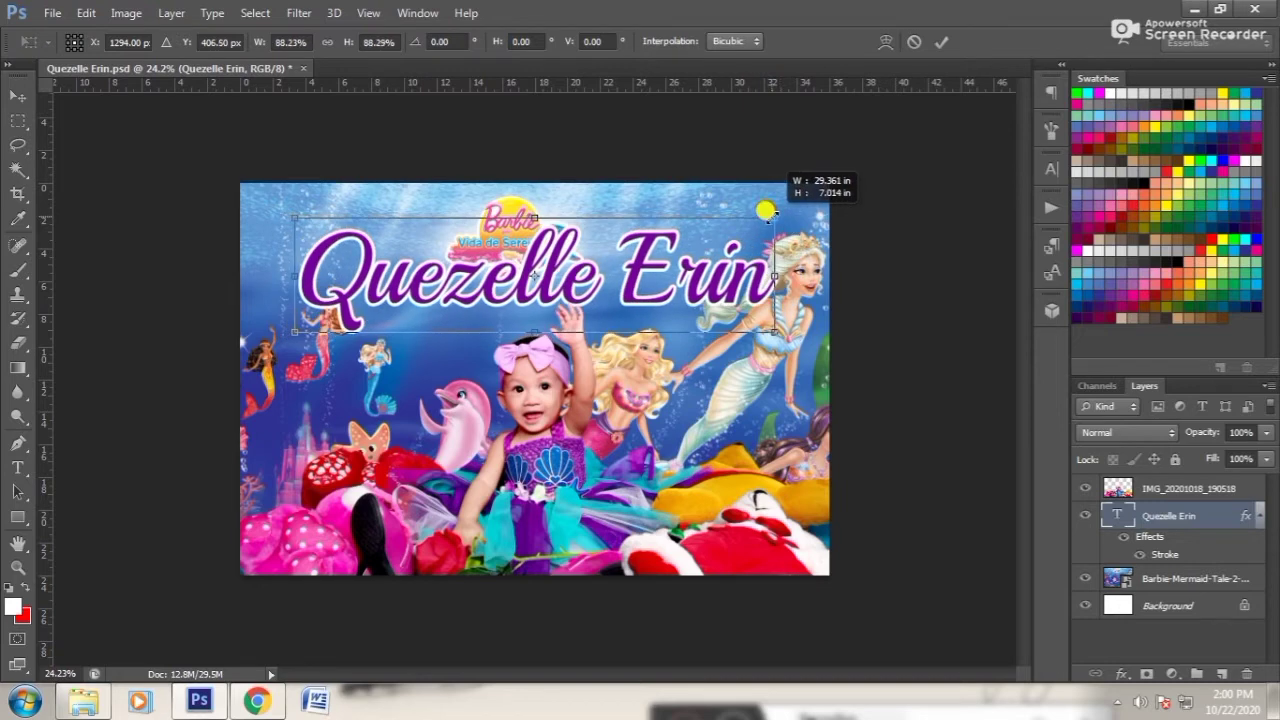
left_click_drag(797, 206, 770, 222)
key("Return")
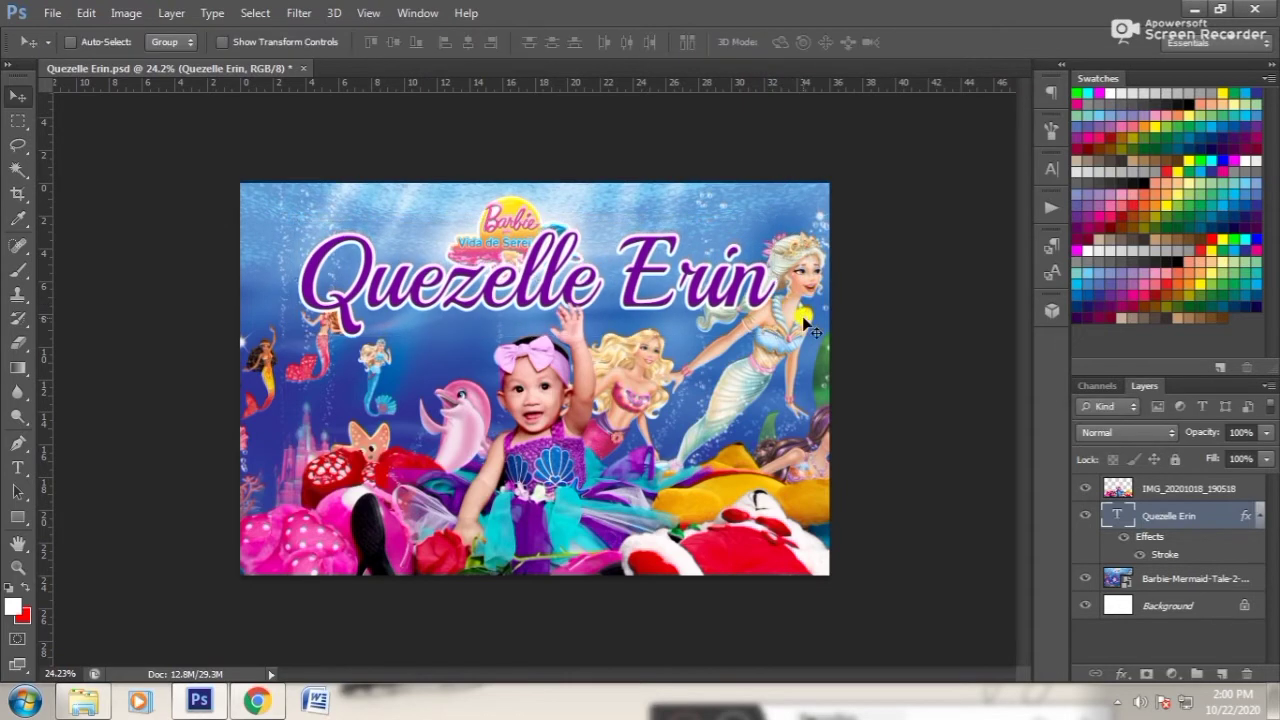
key("ctrl+j")
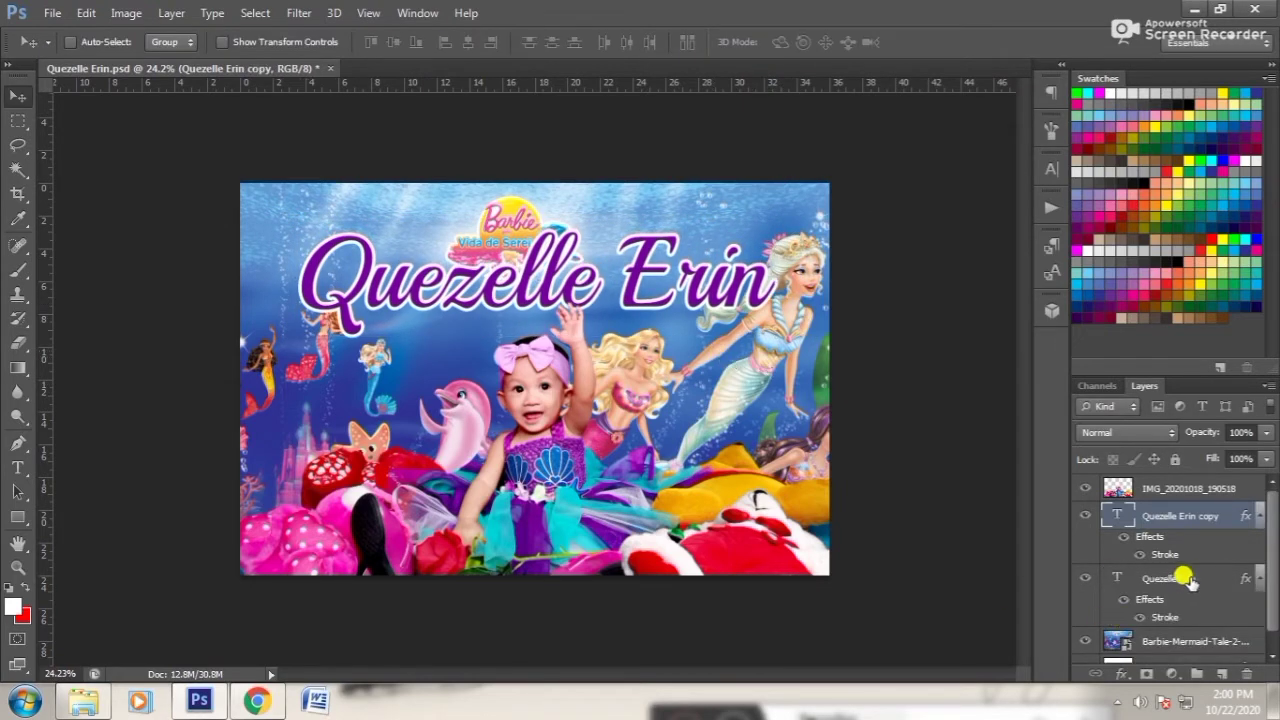
- Change the lower name layer's stroke to cyan at 25 px
left_click(1190, 580)
left_click(1120, 675)
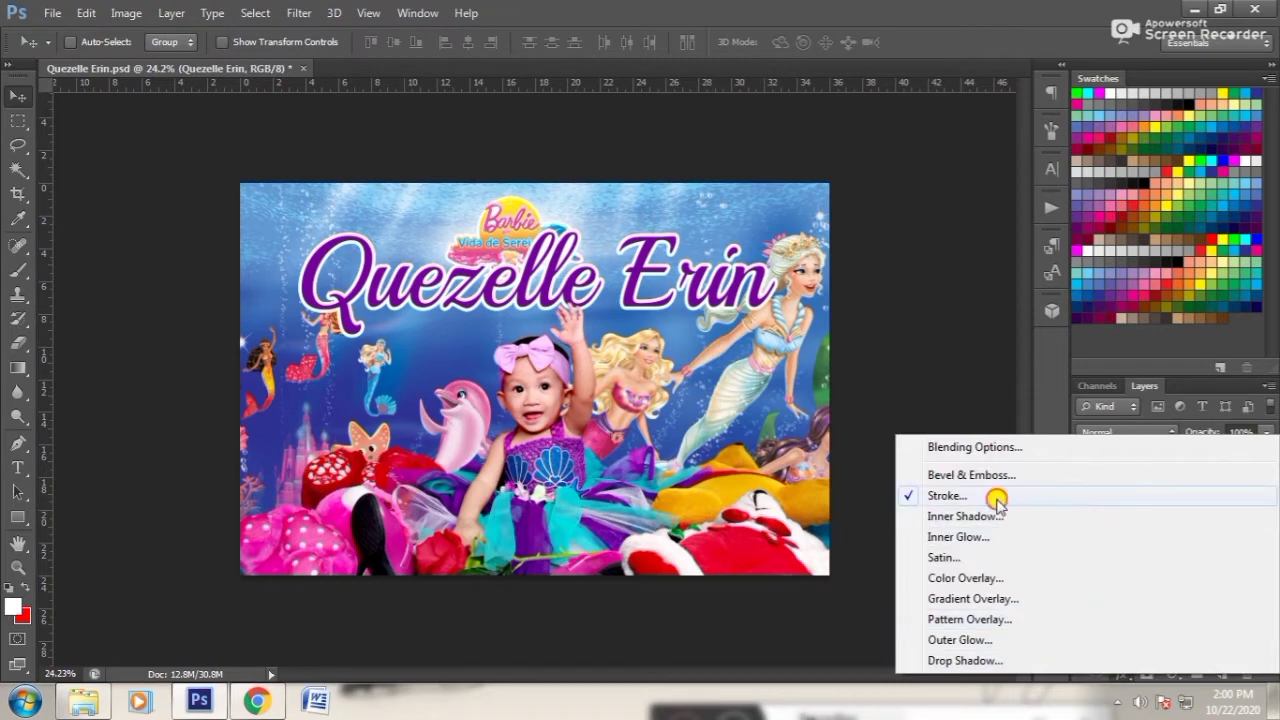
left_click(996, 497)
left_click(1003, 278)
left_click(577, 185)
left_click(837, 157)
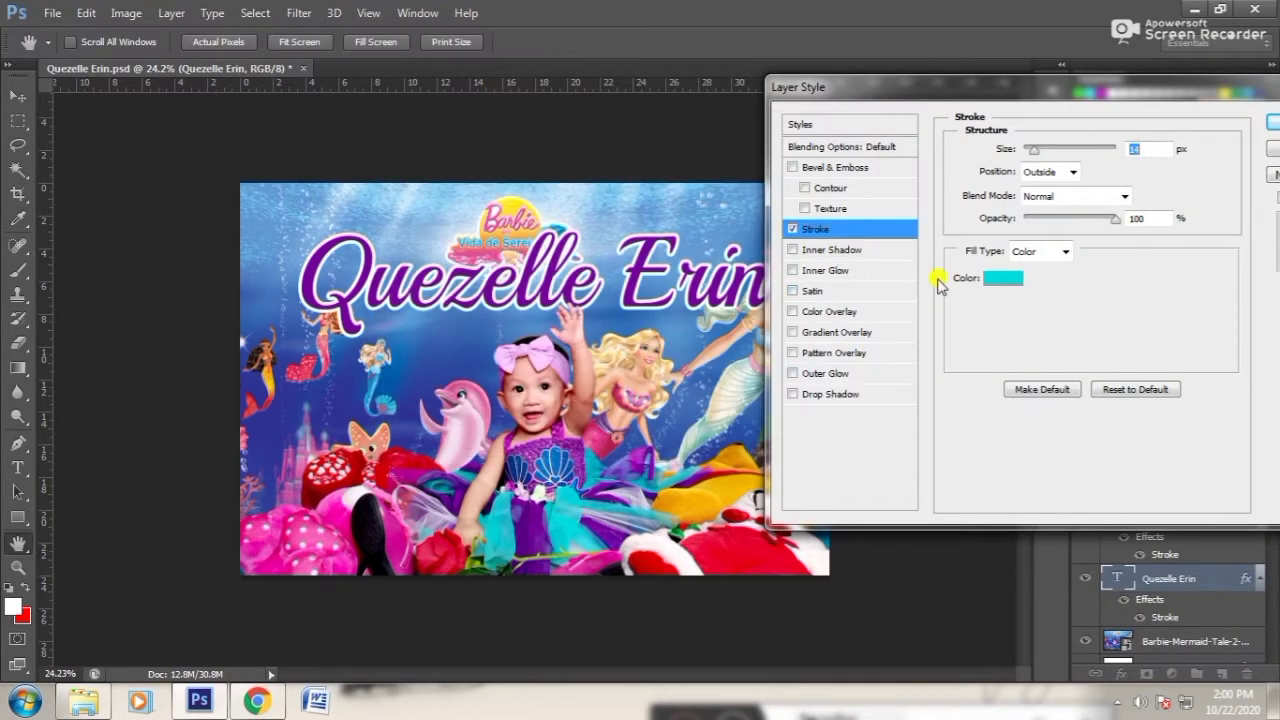
key("shift+Up")
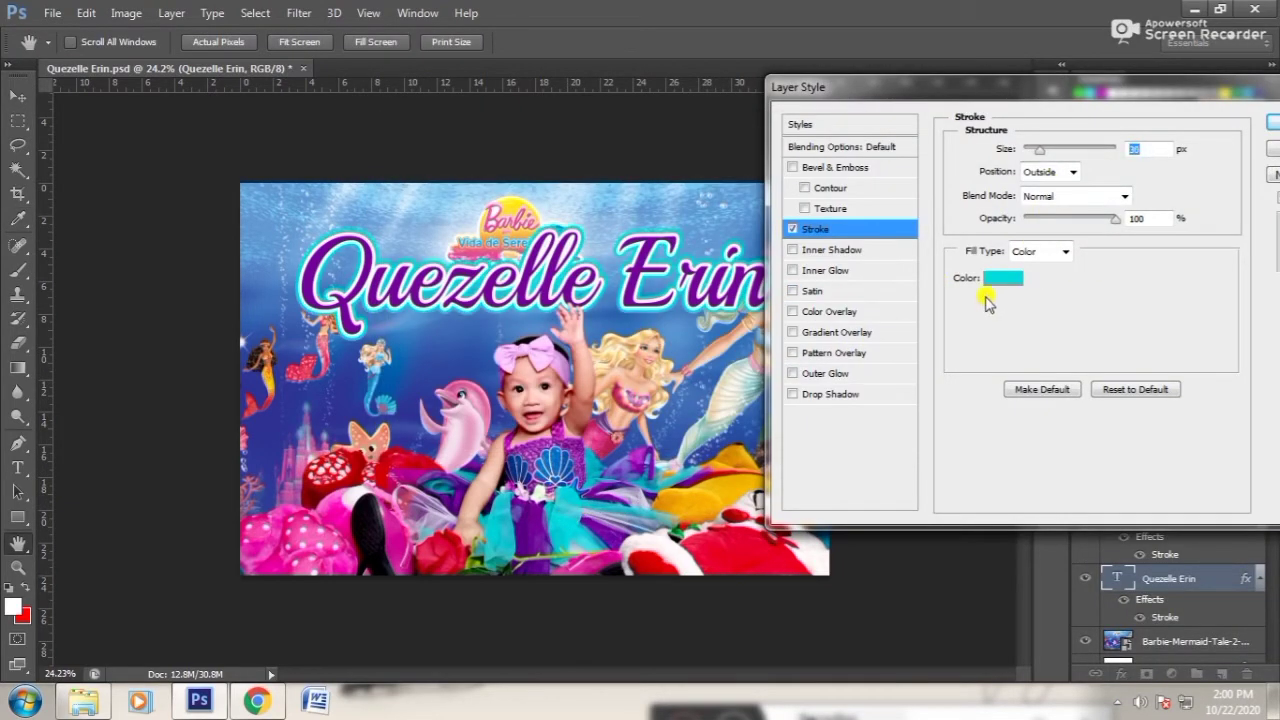
key("Return")
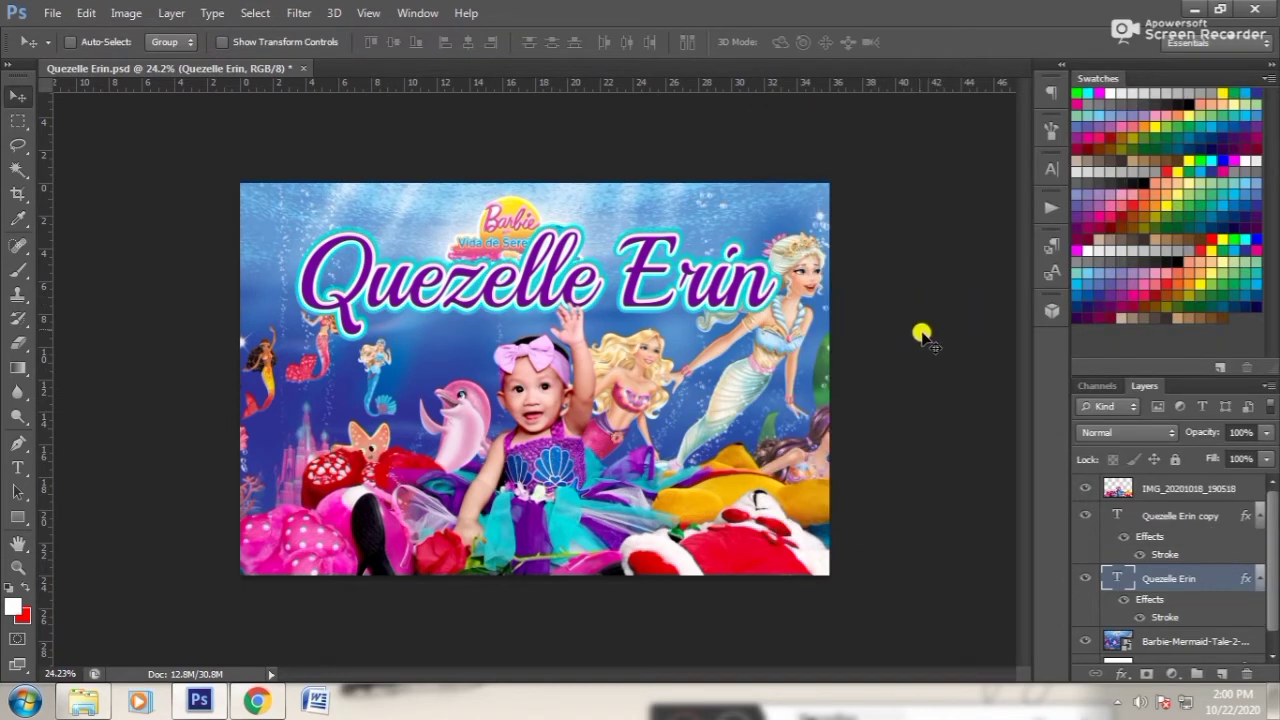
- Add a Gradient Overlay to the name copy layer, starting with purple
right_click(670, 290)
left_click(700, 298)
left_click(1121, 674)
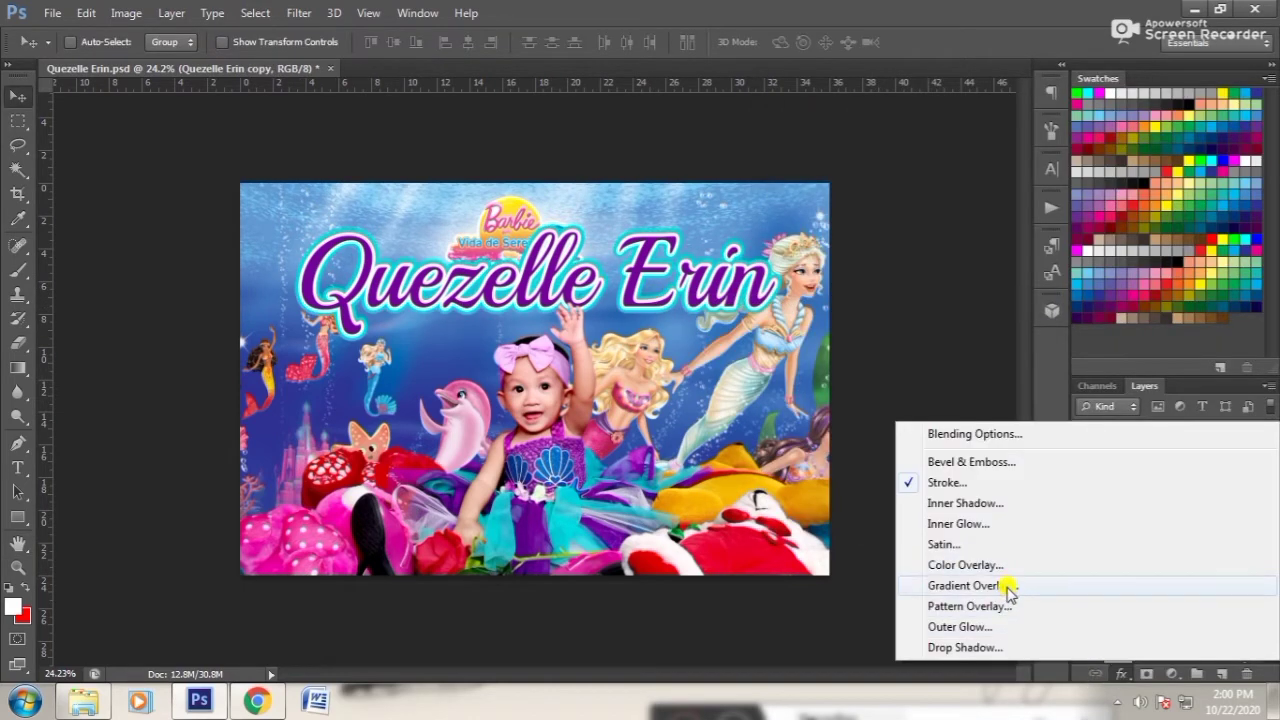
left_click(1006, 586)
left_click(1068, 194)
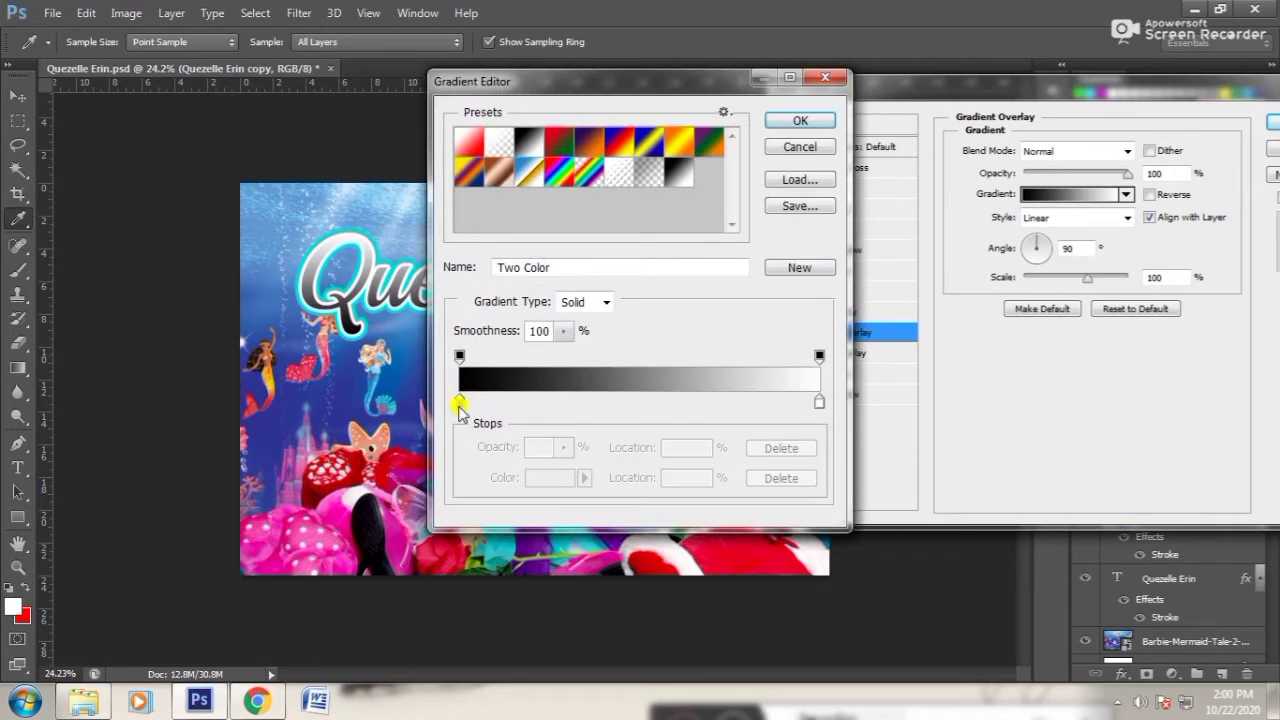
left_click(459, 401)
left_click(550, 477)
left_click(651, 271)
key("Return")
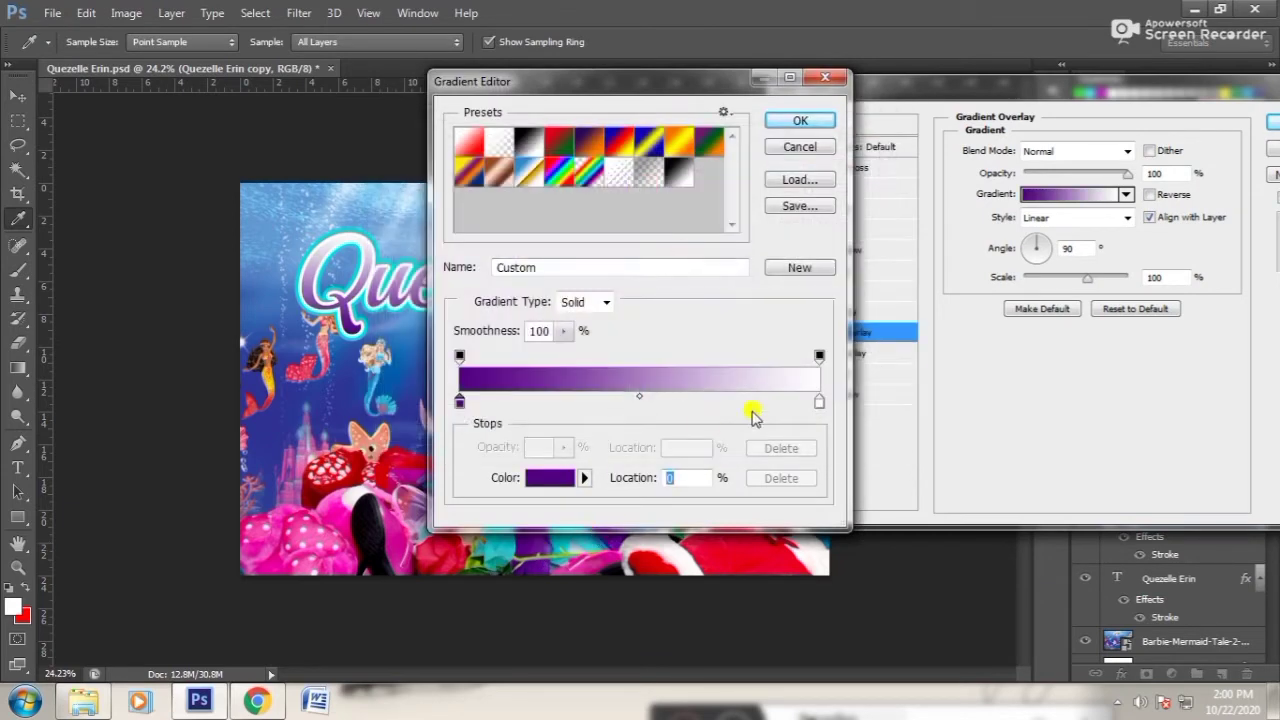
- Set the gradient's end stop to magenta and apply the overlay
left_click(819, 402)
left_click(550, 477)
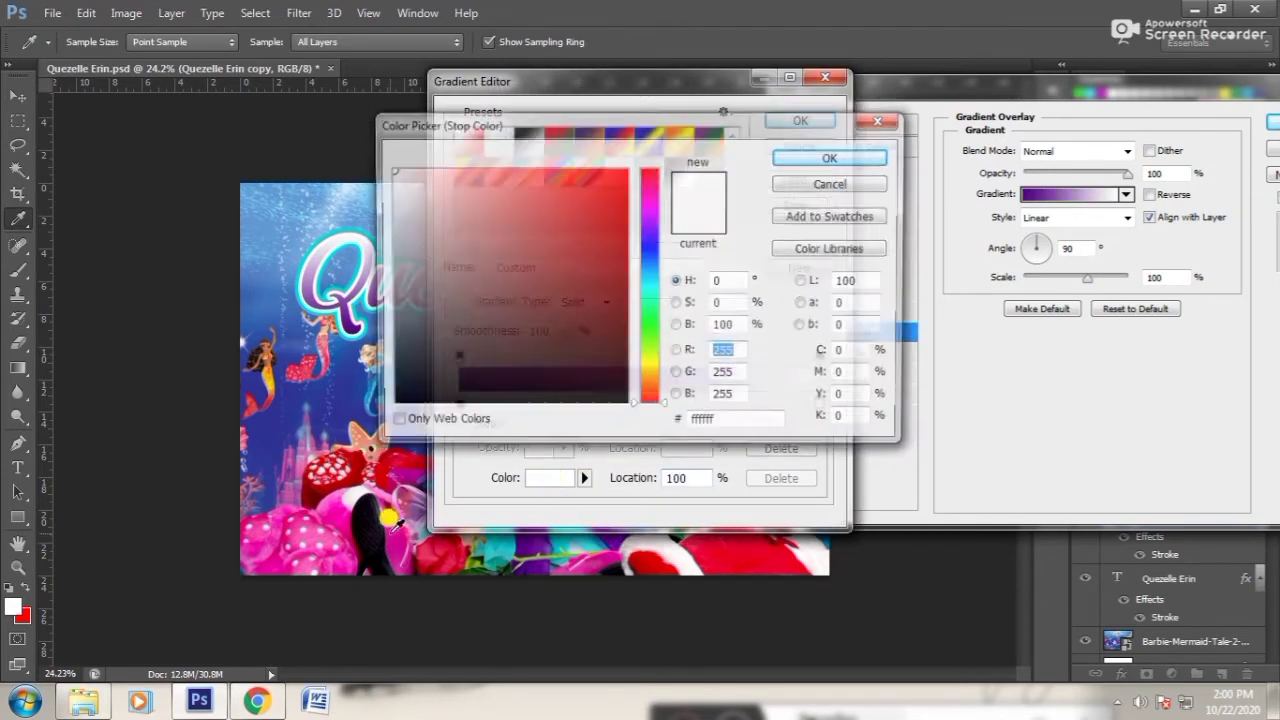
left_click(624, 213)
key("Return")
key("Return")
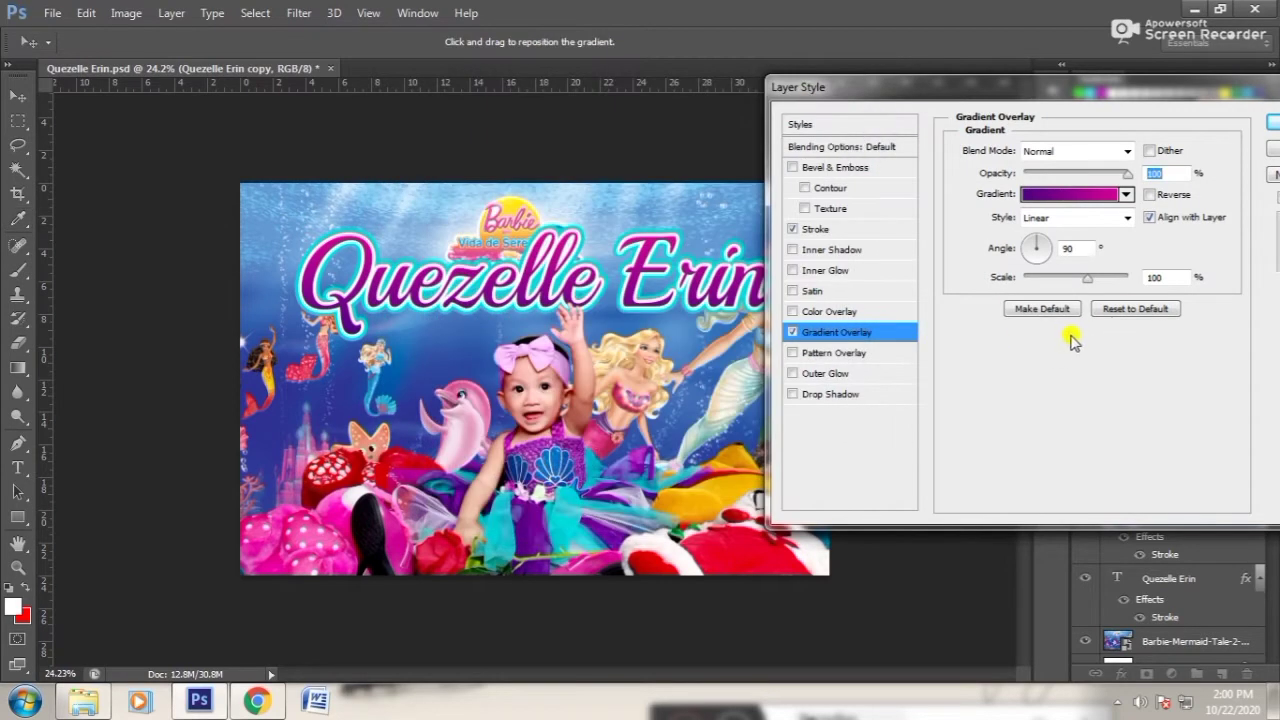
key("Return")
right_click(720, 290)
left_click(735, 305)
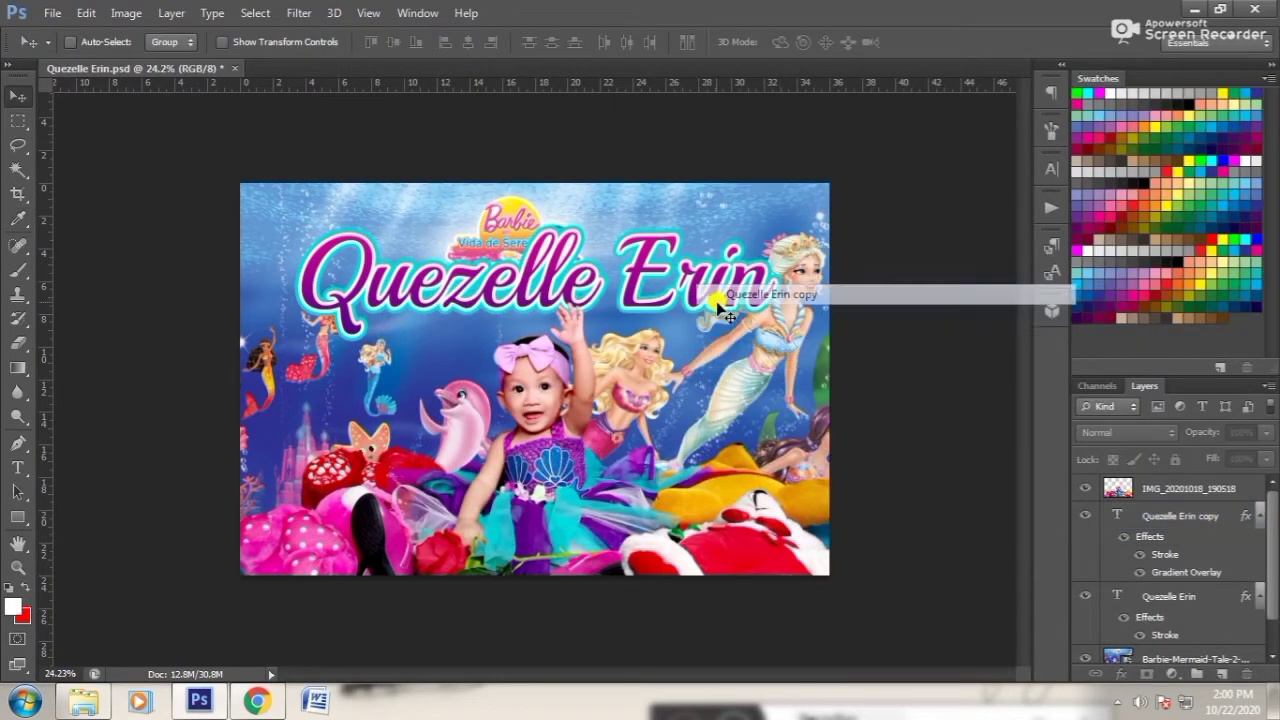
right_click(728, 306)
left_click(751, 339, "shift")
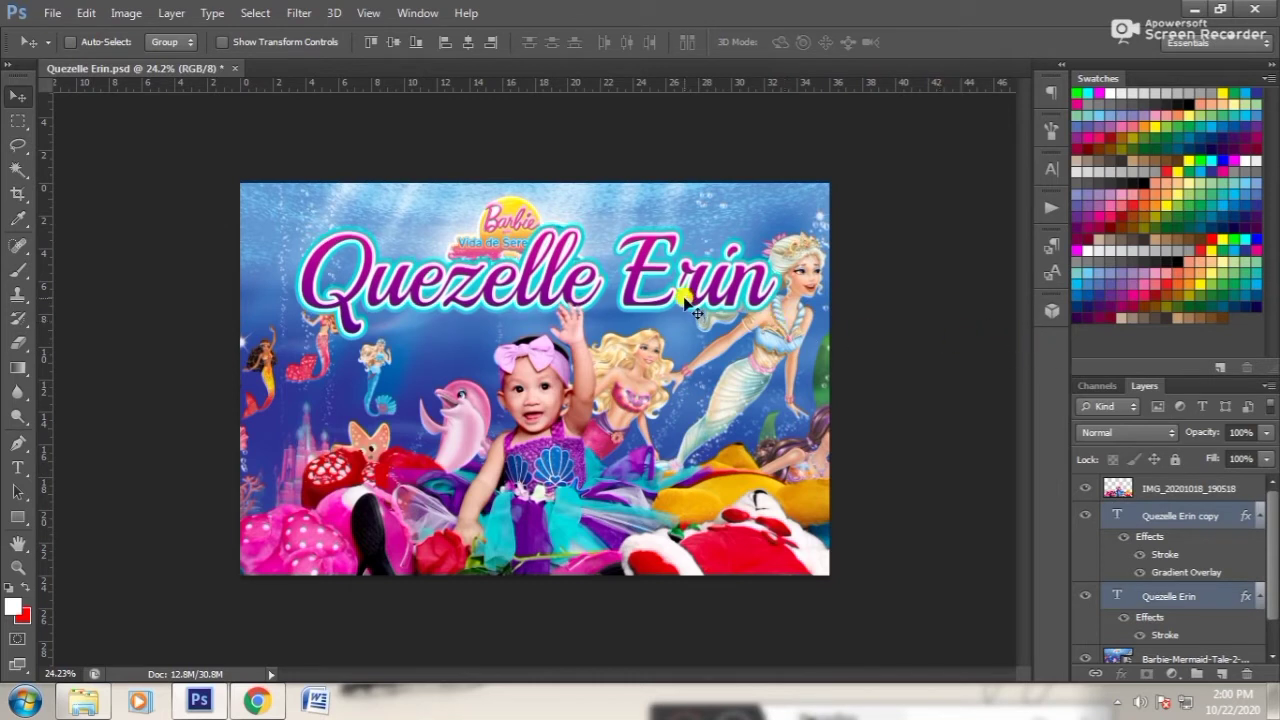
left_click_drag(680, 290, 686, 370)
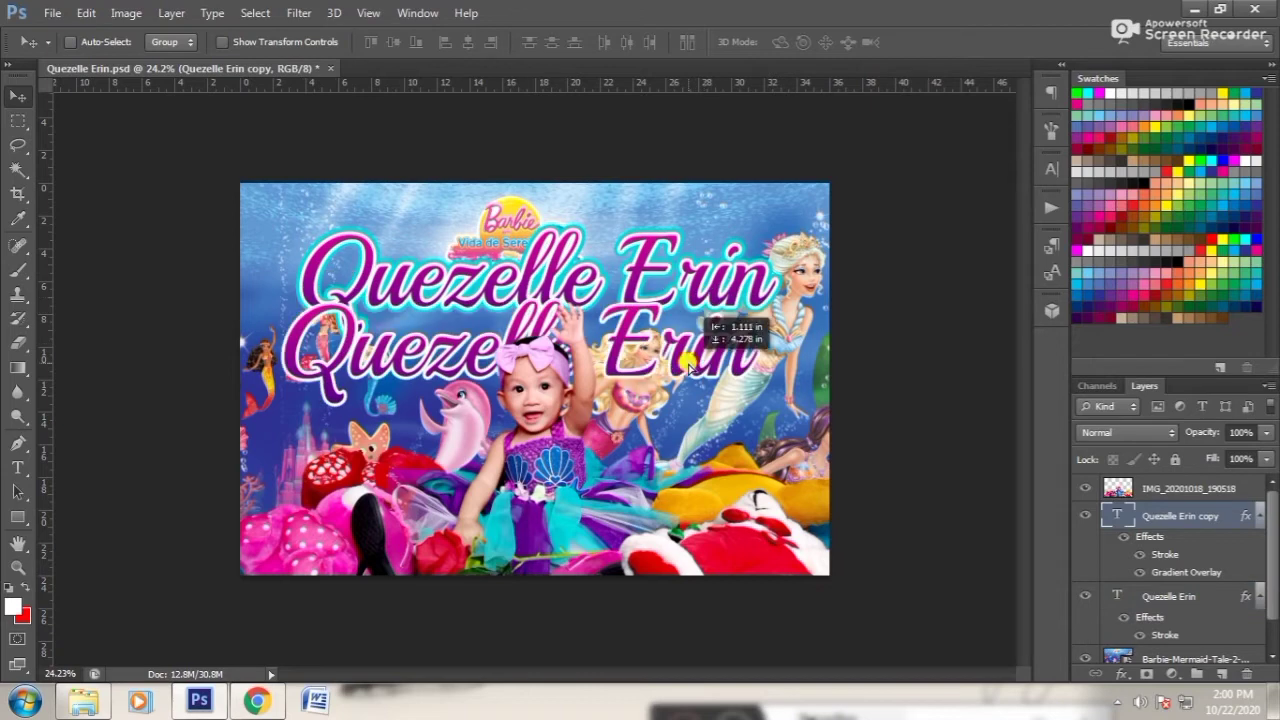
double_click(413, 366)
key("ctrl+a")
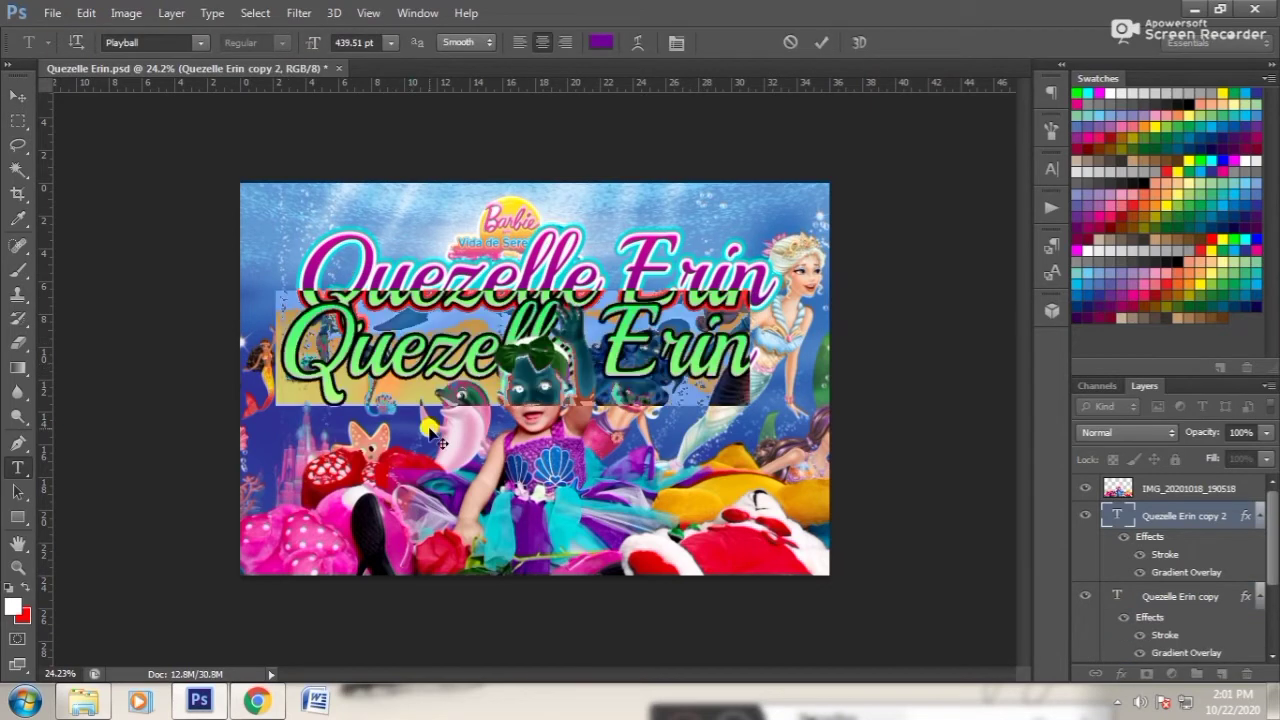
type("@1")
key("ctrl+Return")
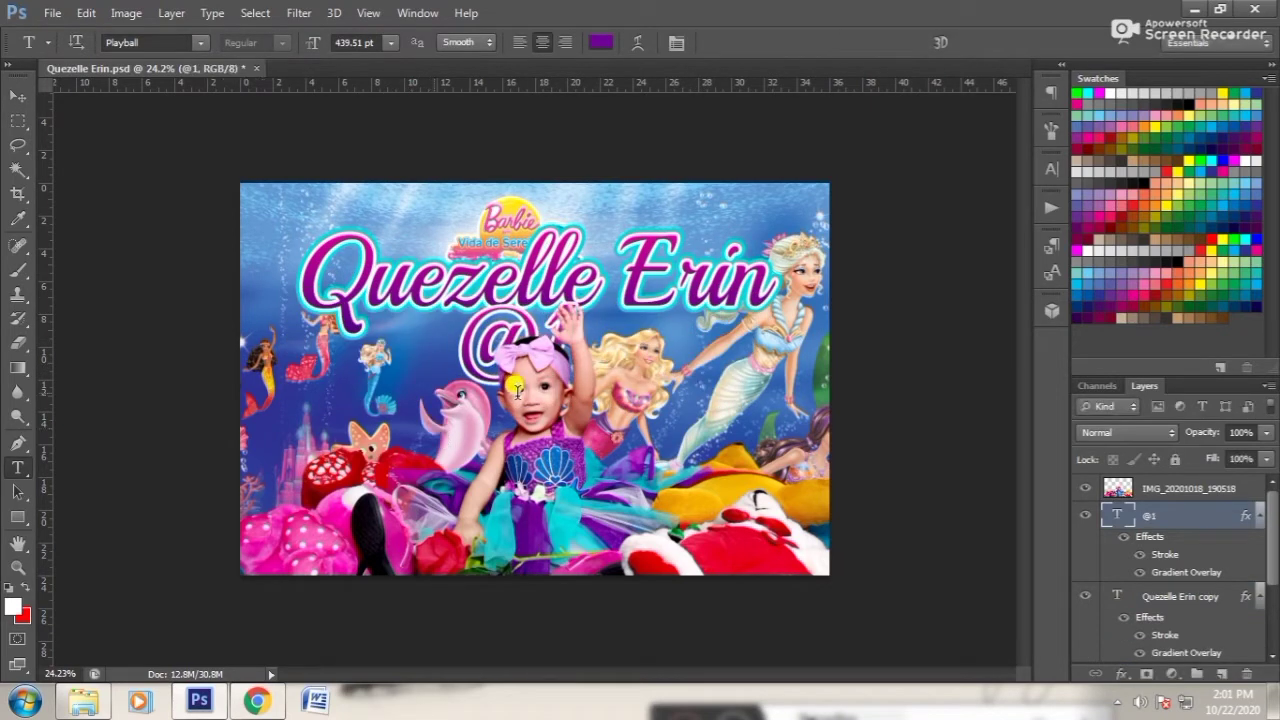
left_click(497, 340)
key("BackSpace")
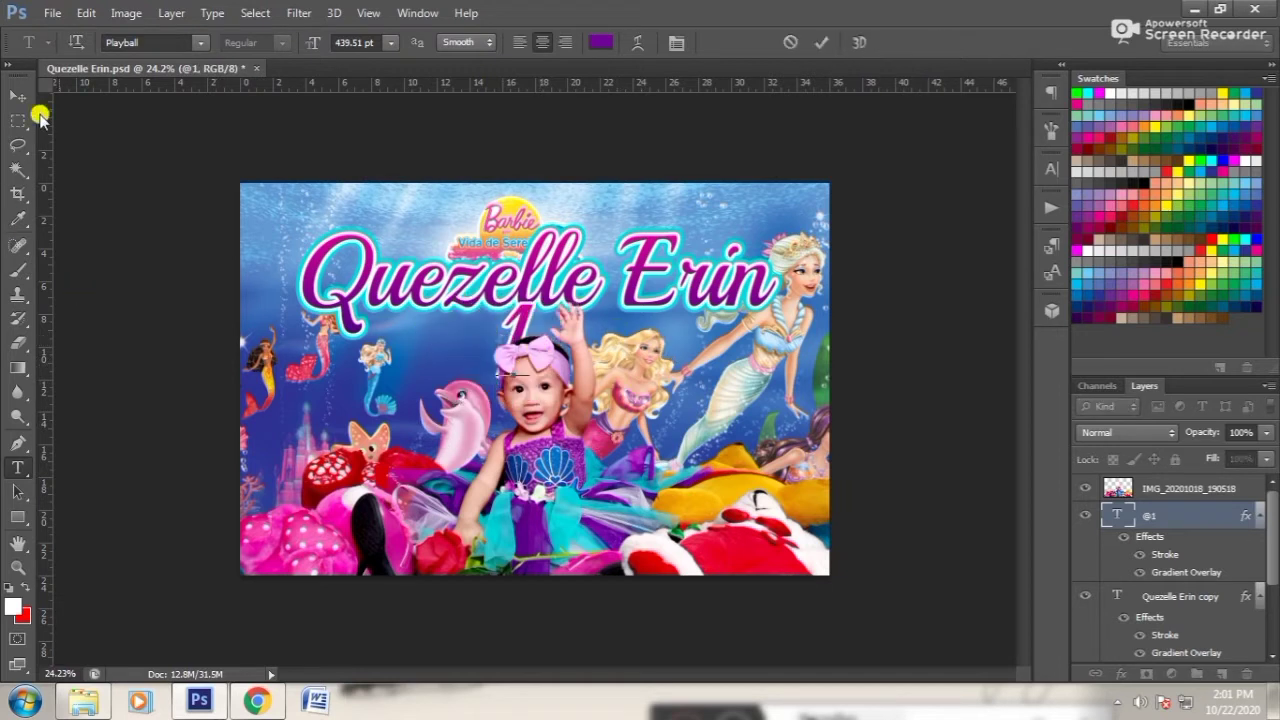
left_click(17, 95)
mouse_move(545, 410)
left_mouse_down()
mouse_move(487, 438)
mouse_move(470, 420)
mouse_move(505, 505)
mouse_move(488, 427)
left_mouse_up()
key("ctrl+t")
key("Return")
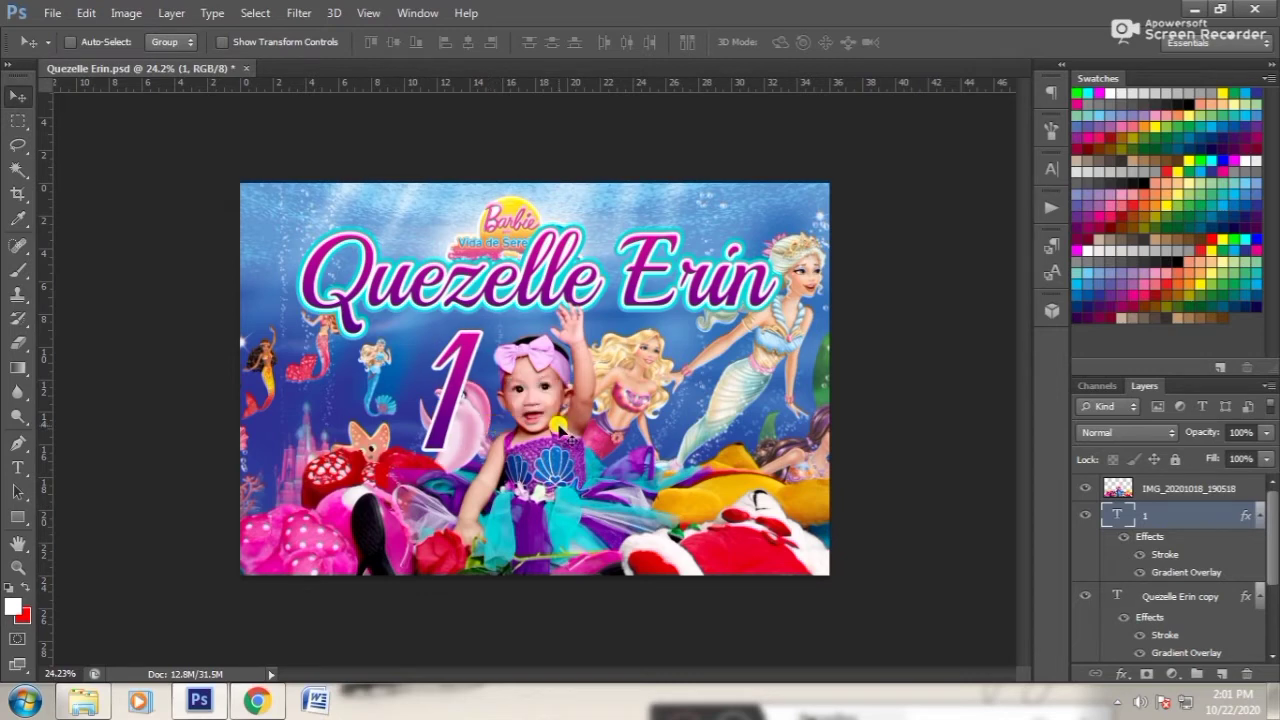
key("Delete")
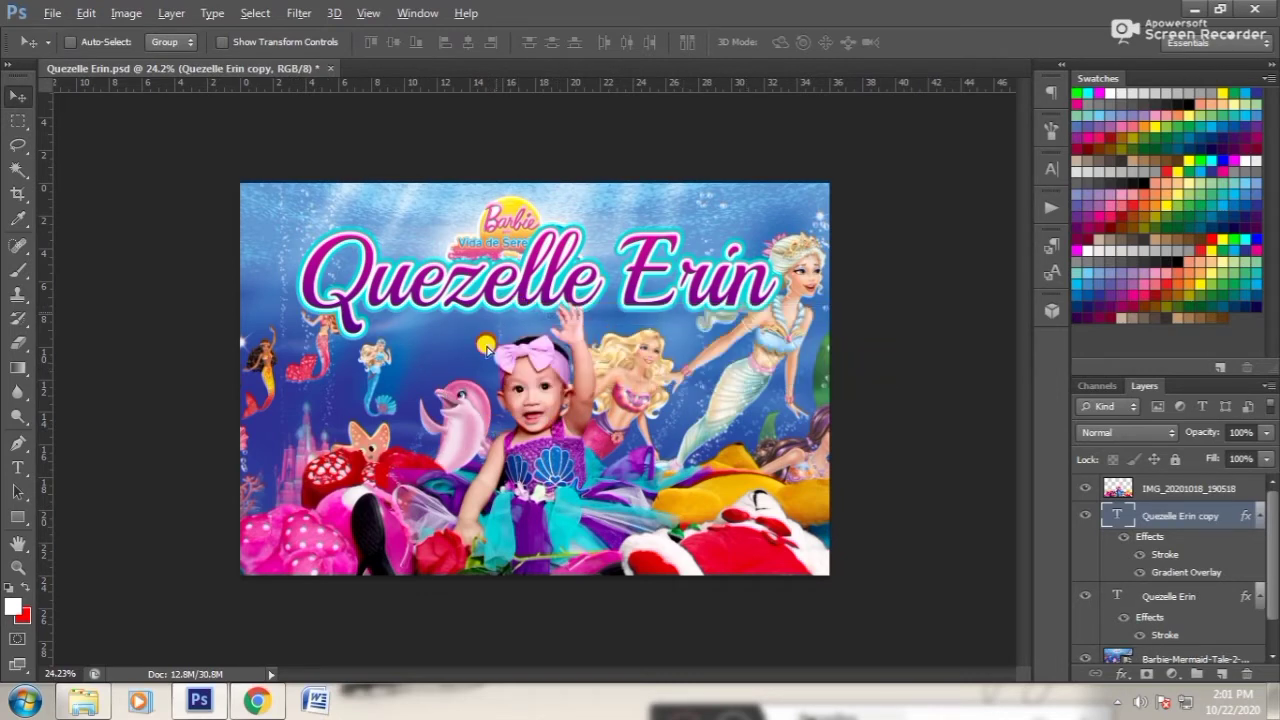
- Duplicate the styled title lower down and retype it as 'Happy 1st Birthday'
left_click_drag(757, 382, 727, 460)
key("t")
left_click(397, 385)
key("ctrl+a")
type("H")
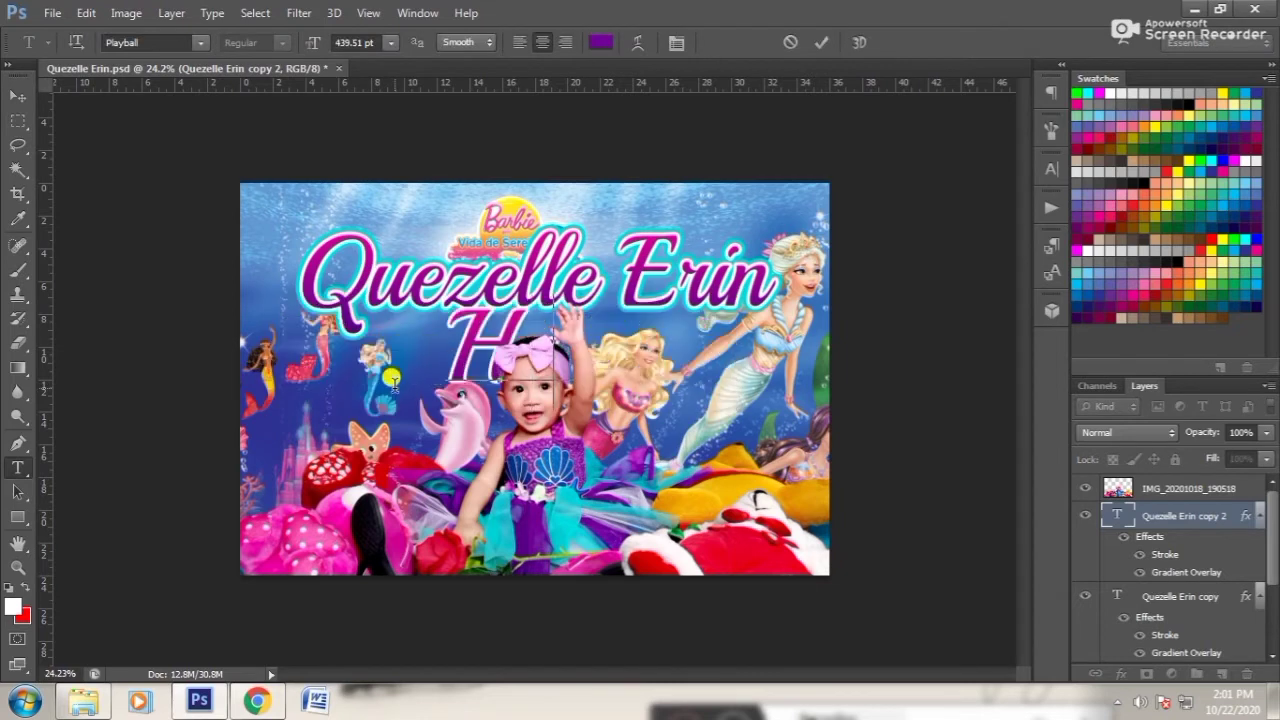
type("ap")
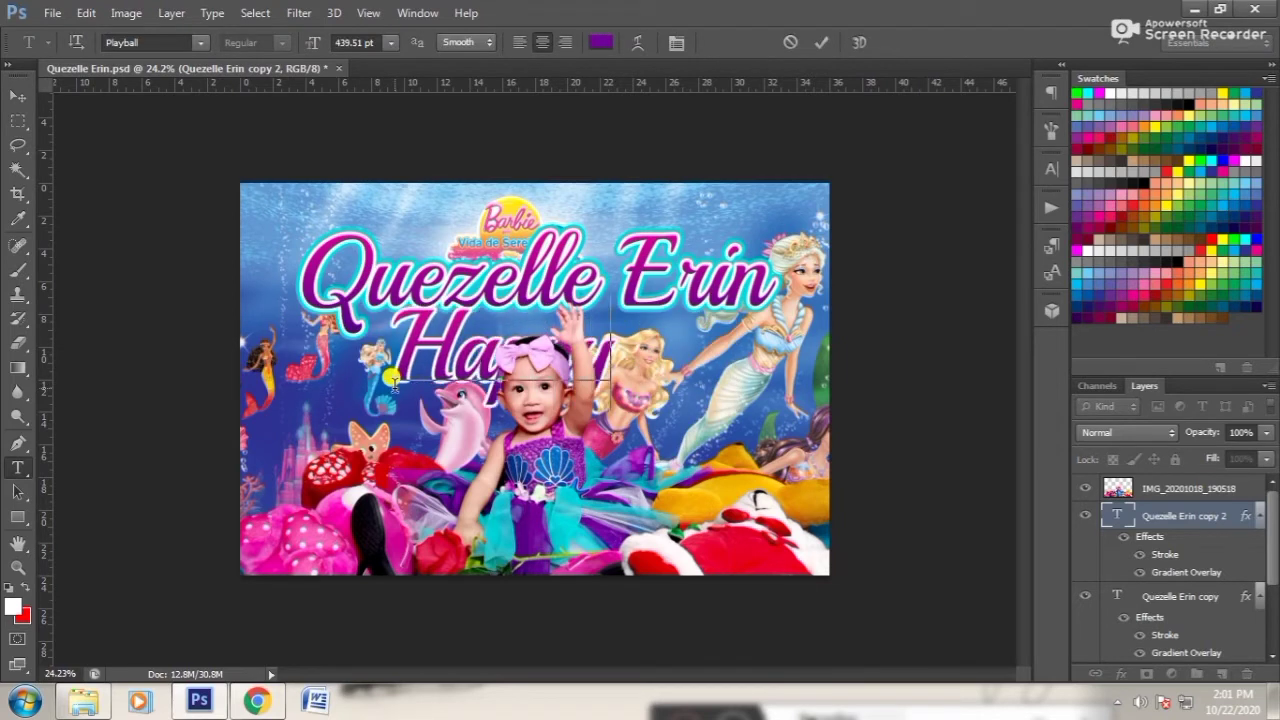
type("py 1st B")
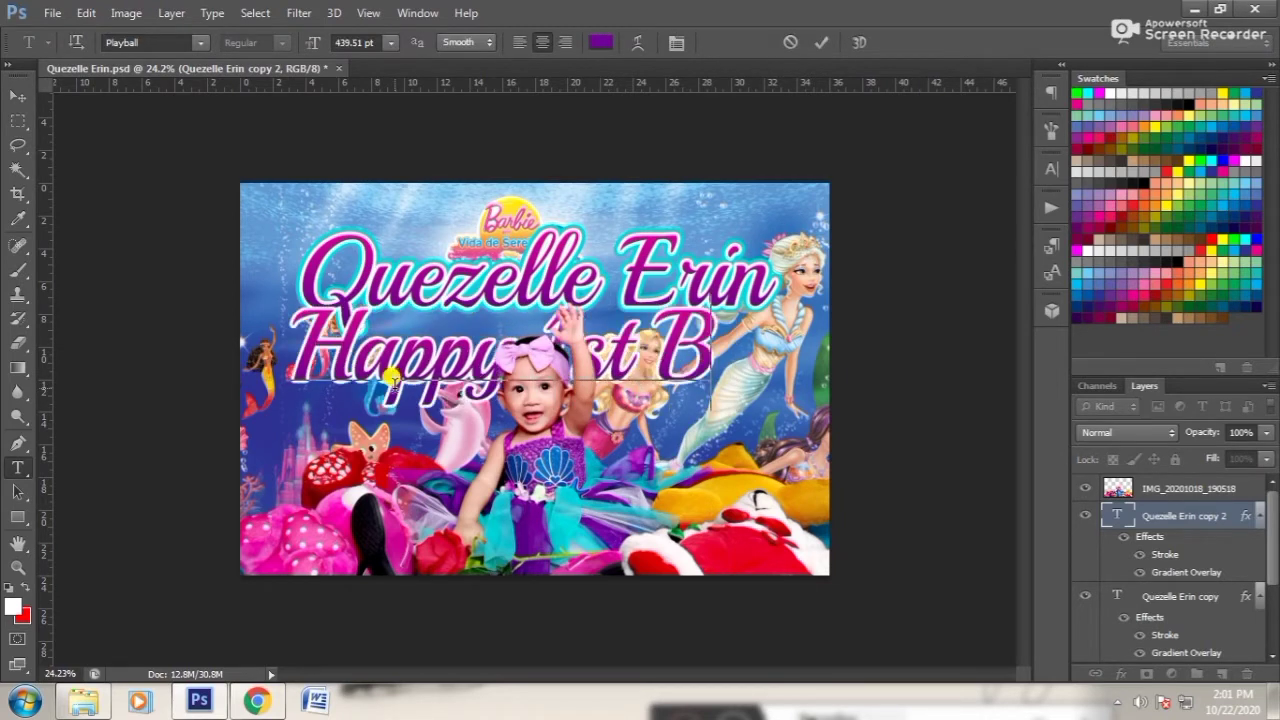
type("irthd")
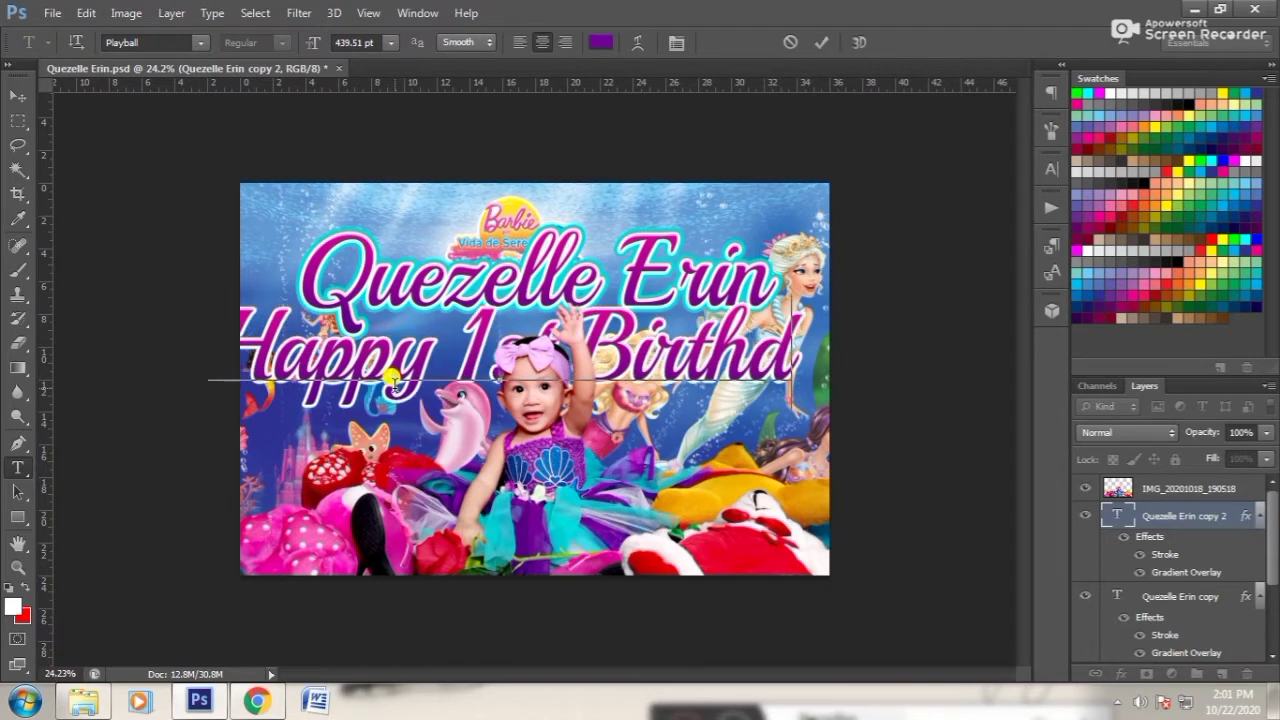
type("ay")
key("ctrl+Return")
- Shrink the Happy 1st Birthday text and move it above the child's name
left_click(14, 96)
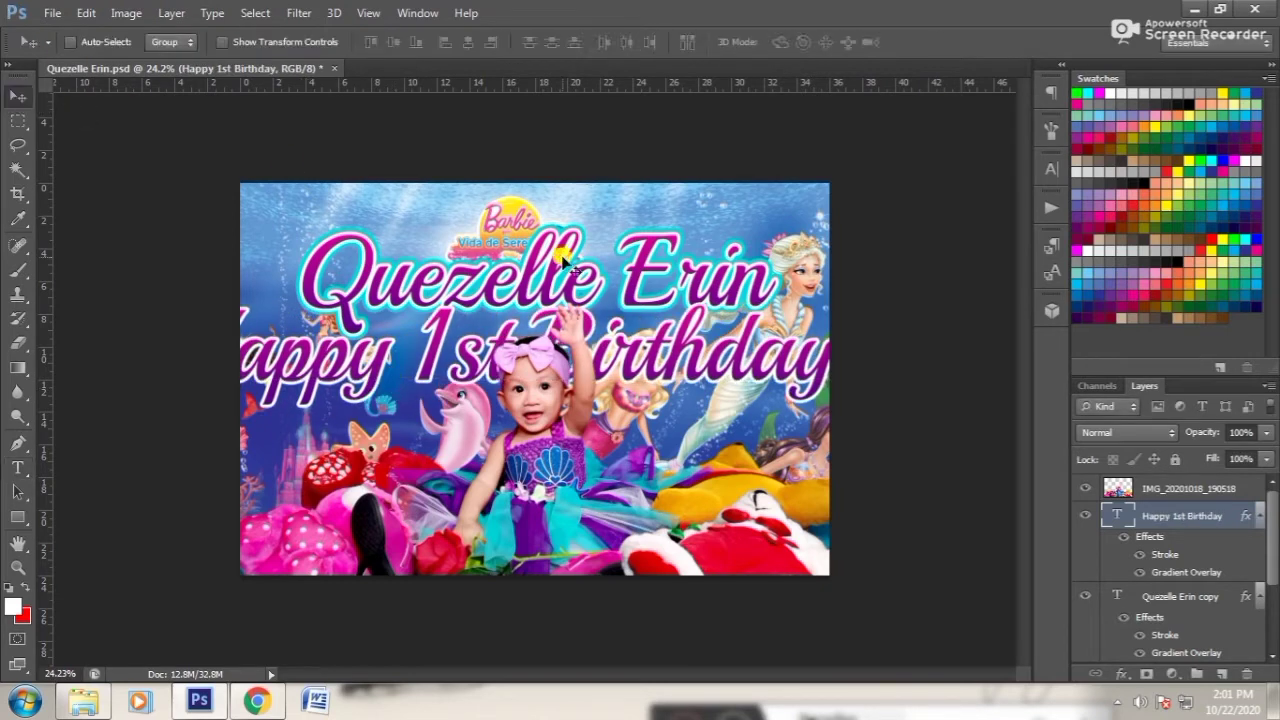
key("ctrl+t")
left_click_drag(822, 292, 714, 330)
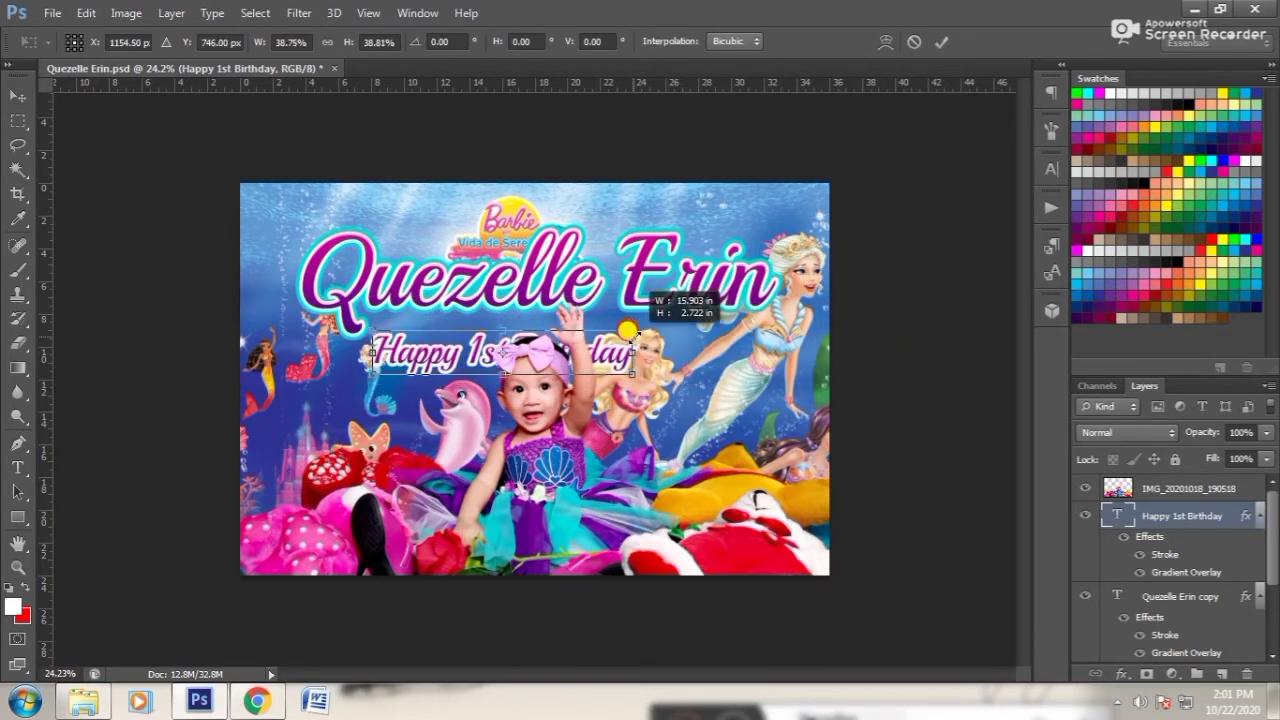
key("Return")
mouse_move(632, 420)
left_mouse_down()
mouse_move(628, 305)
mouse_move(643, 297)
left_mouse_up()
right_click(562, 302)
- Scale the name copy layer down slightly, then select the photo layer
left_click(562, 302)
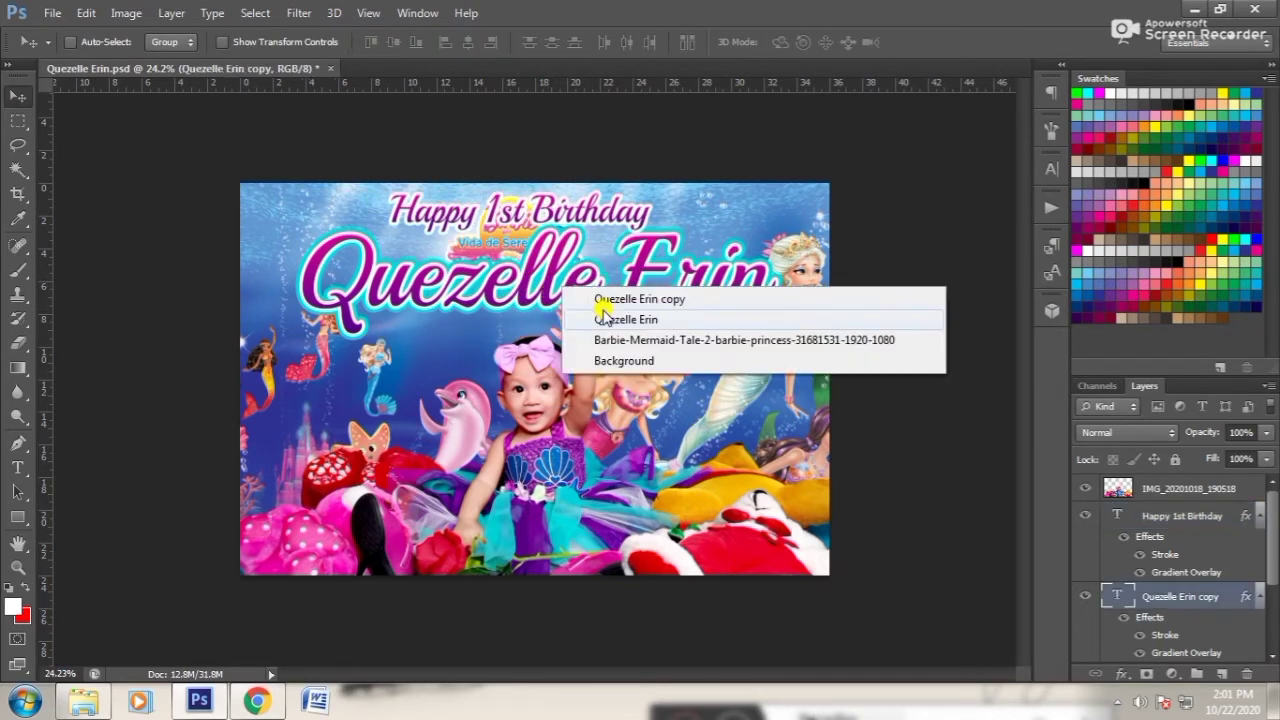
key("ctrl+t")
left_click_drag(770, 222, 741, 226)
key("Return")
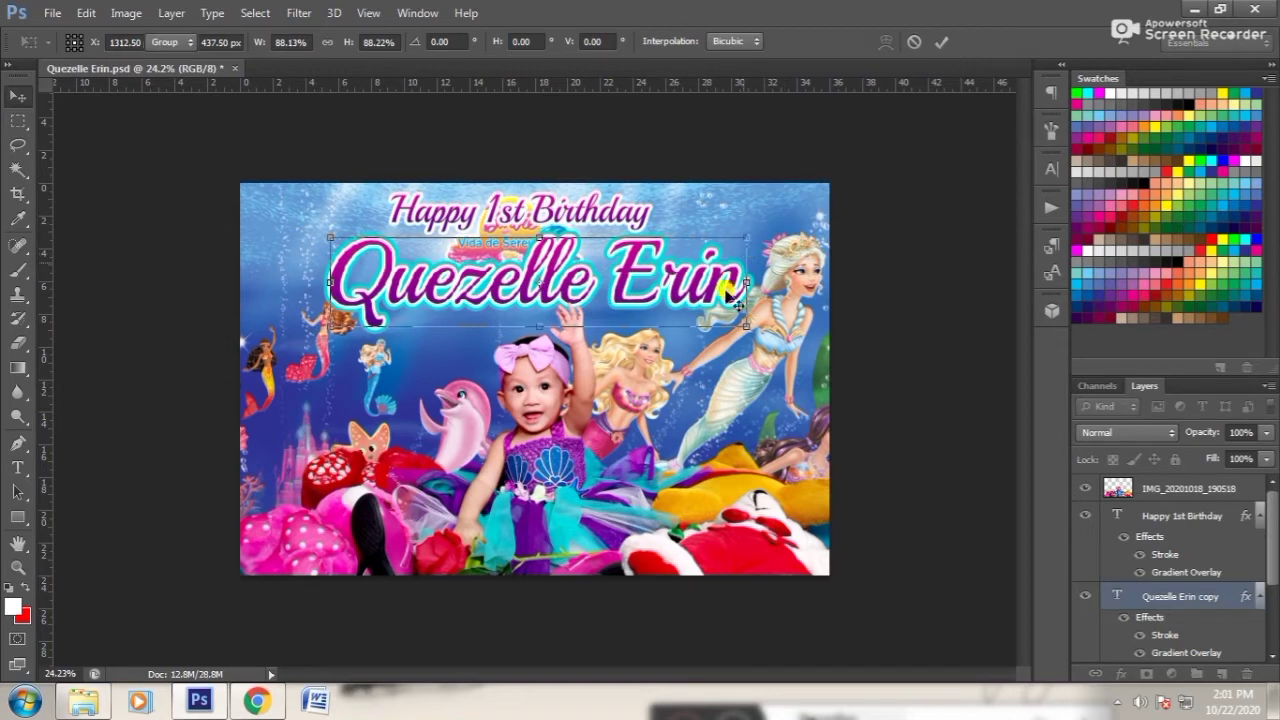
right_click(650, 336)
left_click(690, 346)
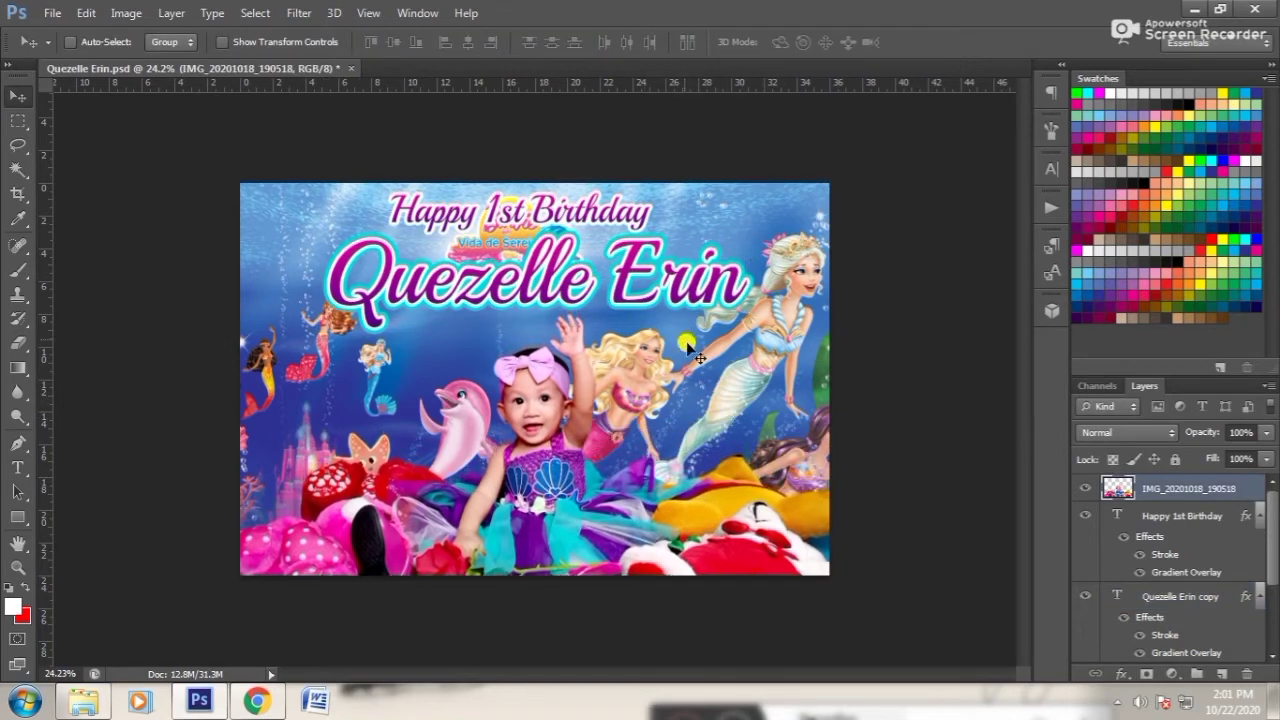
- Select the name copy and mermaid background layers, applying an unchanged transform to the background
right_click(648, 286)
left_click(660, 292)
right_click(668, 300)
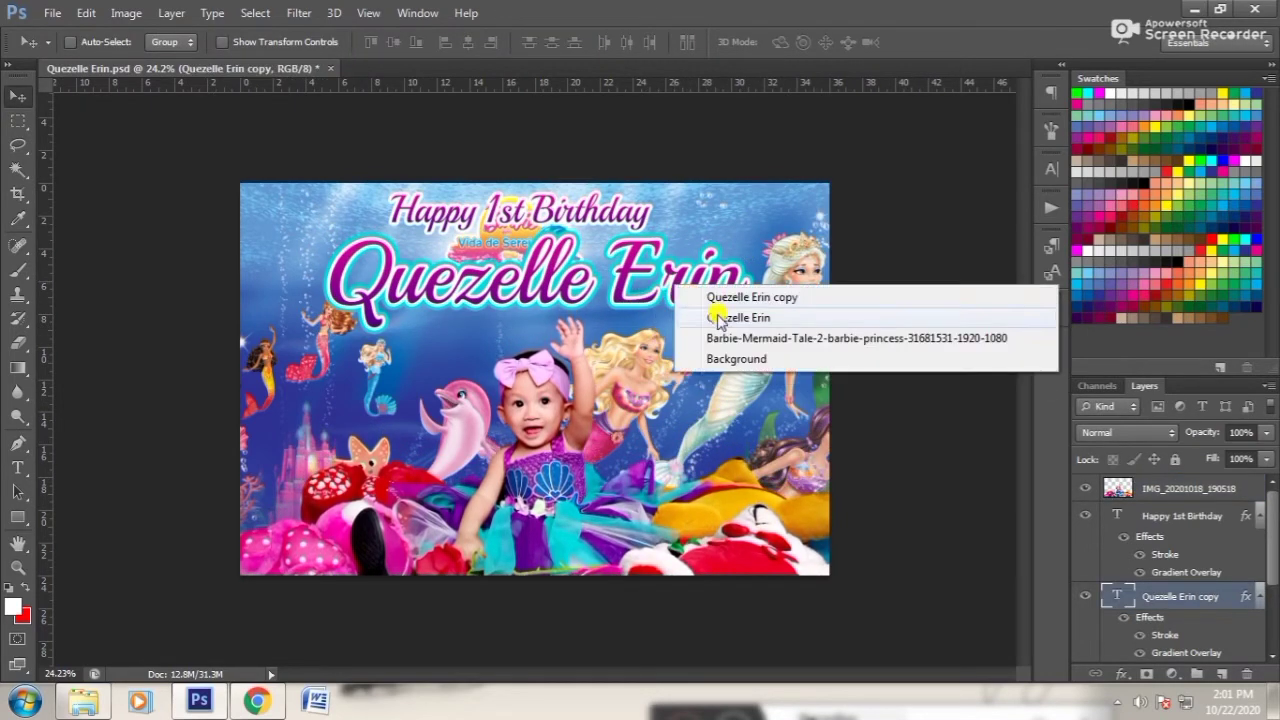
left_click(690, 312)
right_click(735, 218)
left_click(765, 264)
key("ctrl+t")
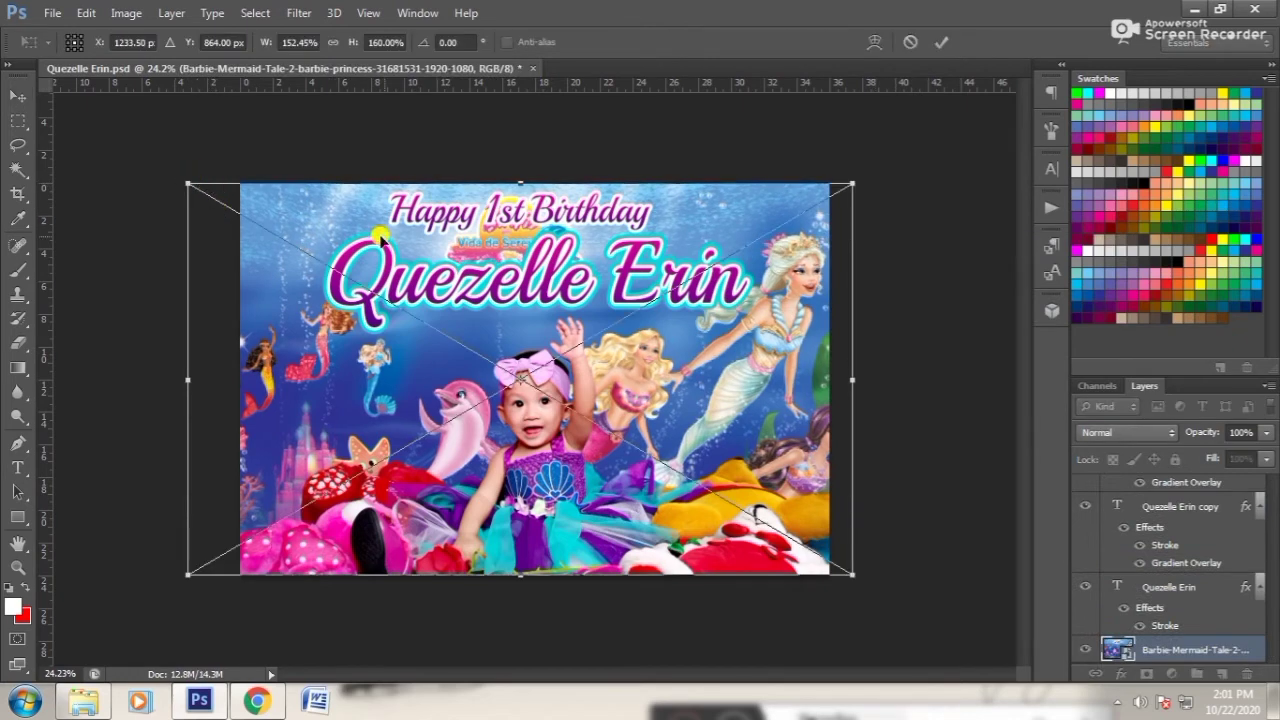
key("Return")
- Nudge Happy 1st Birthday right and move both name layers down slightly
right_click(590, 208)
left_click(610, 214)
left_click_drag(604, 211, 622, 216)
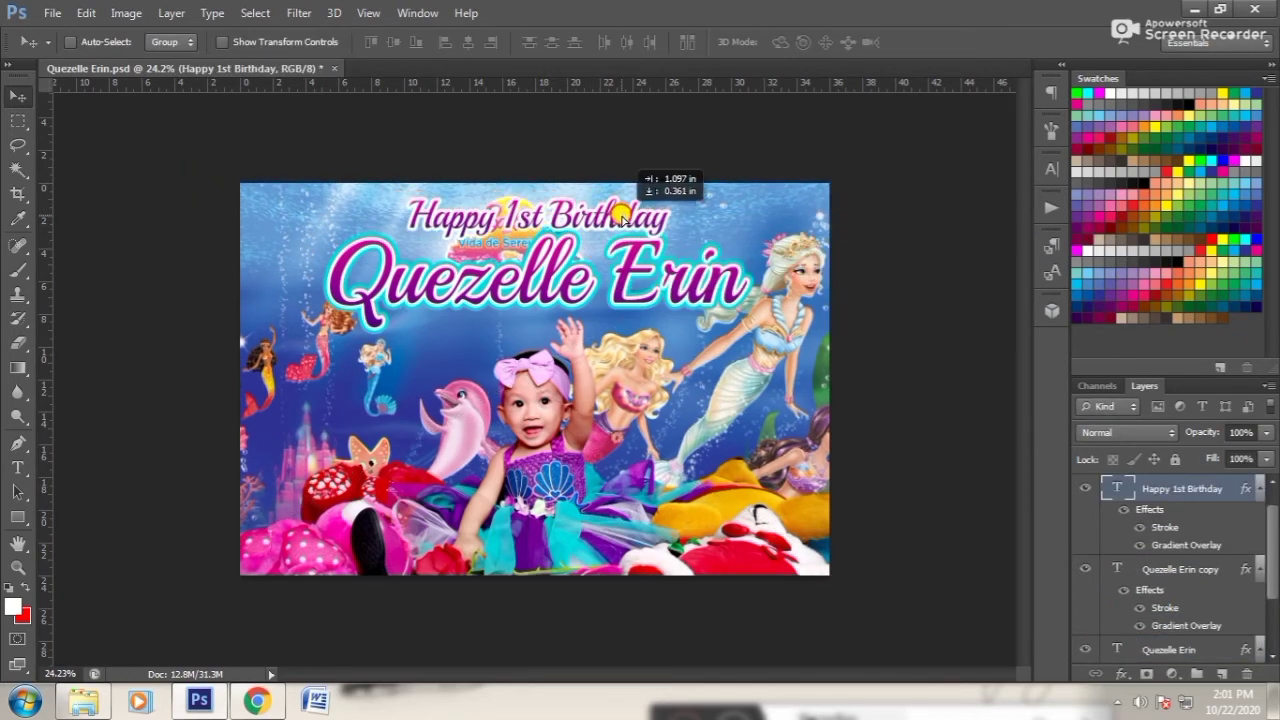
right_click(552, 284)
left_click(585, 298)
right_click(552, 286)
left_click(580, 318, "shift")
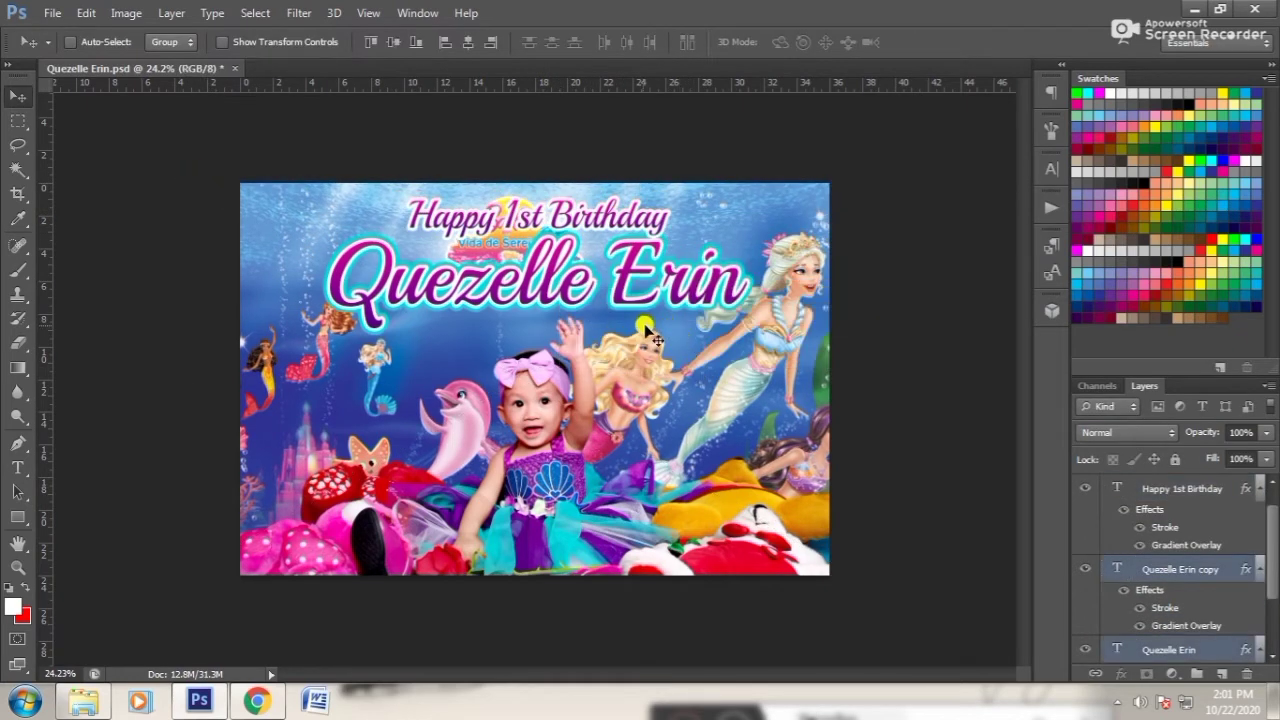
left_click_drag(648, 333, 648, 341)
- Nudge the Happy 1st Birthday title and make the 'st' of 1st superscript
right_click(609, 237)
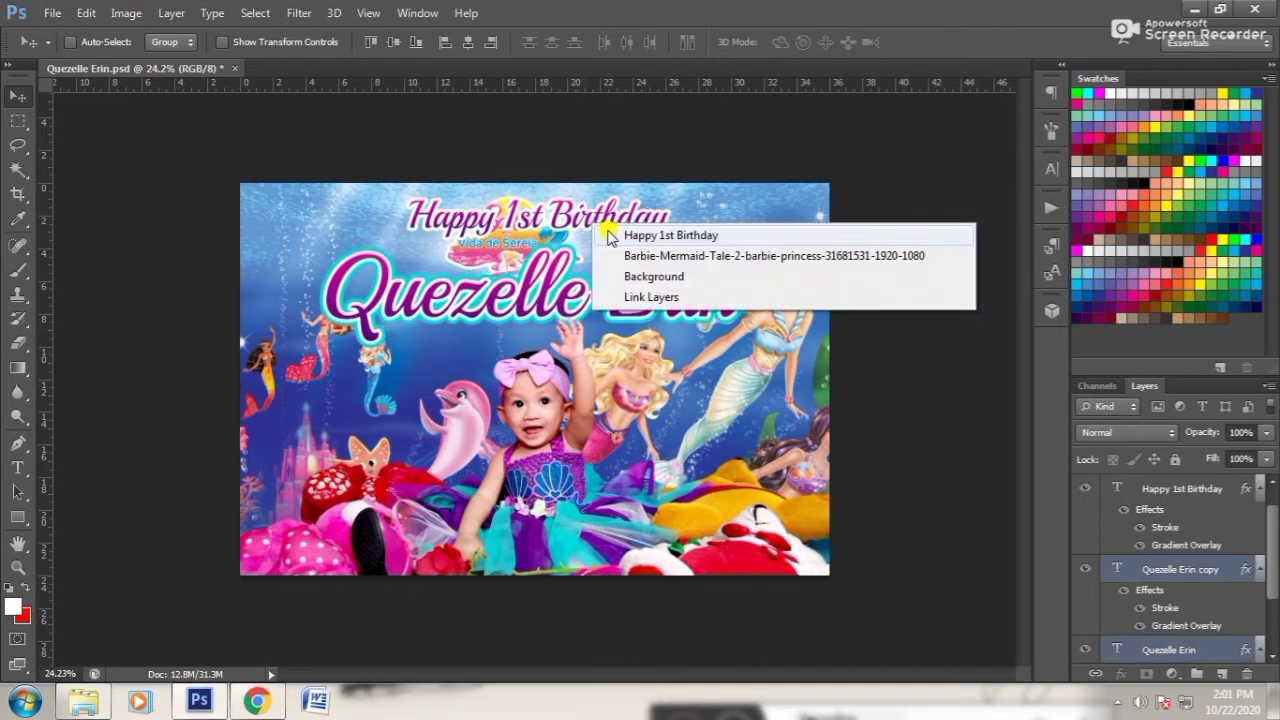
left_click(609, 237)
left_click_drag(609, 237, 618, 252)
key("t")
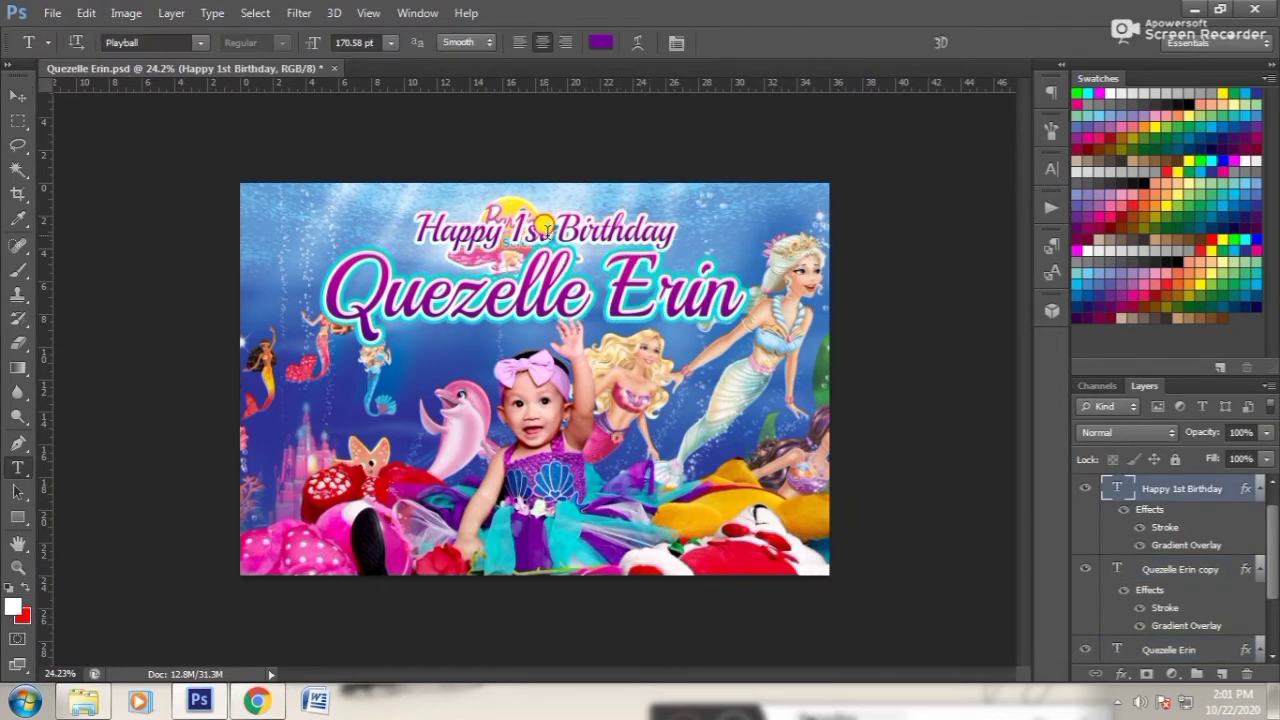
double_click(533, 230)
left_click(1051, 174)
left_click(937, 314)
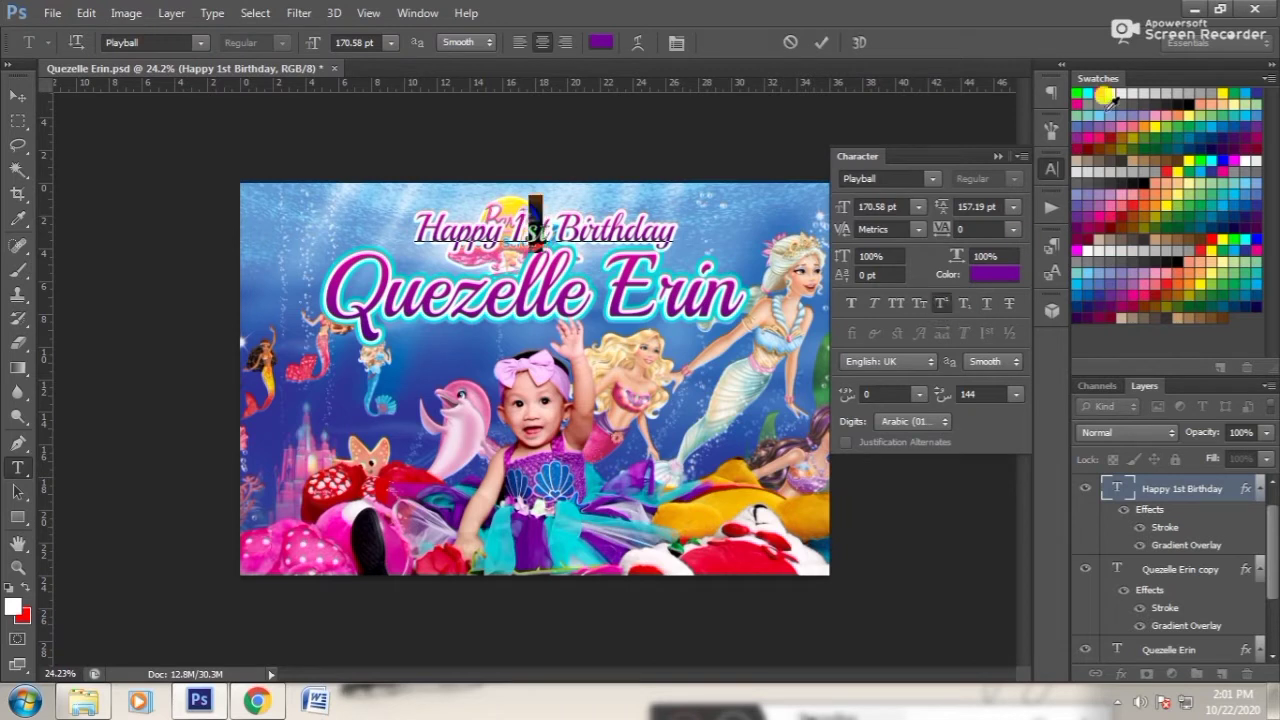
left_click(1000, 157)
left_click(18, 96)
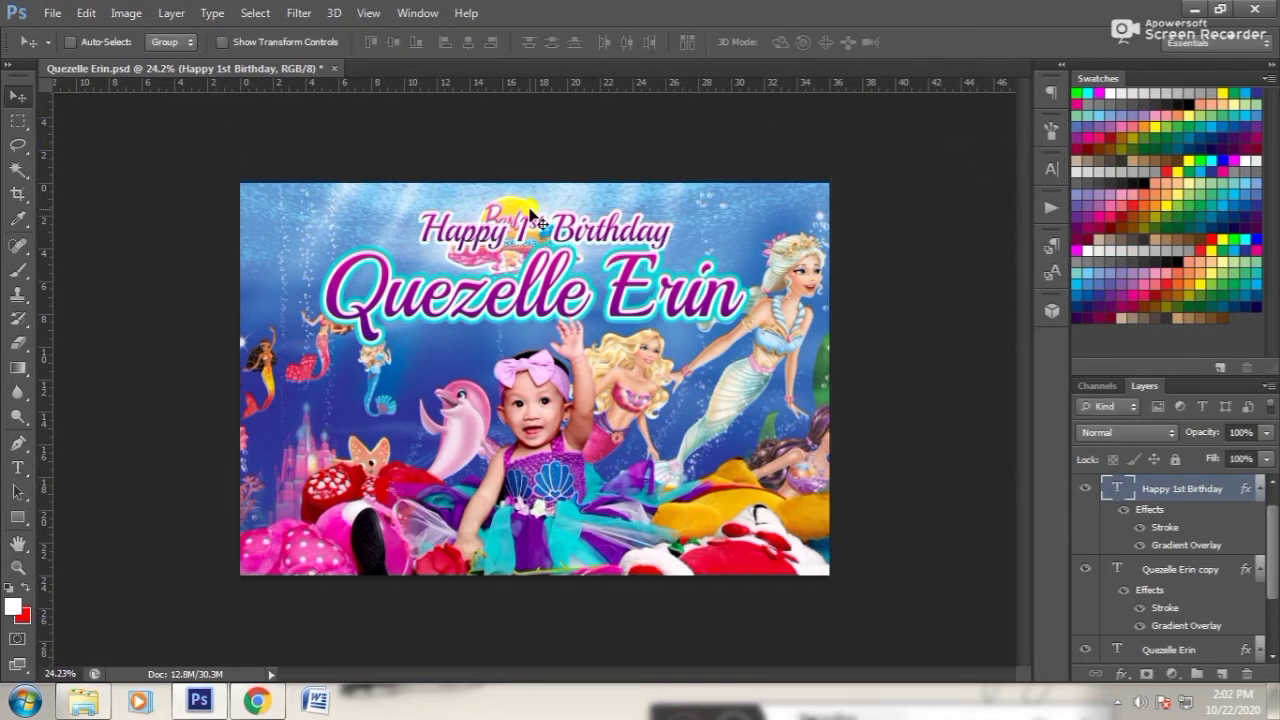
- Enlarge the Happy 1st Birthday title slightly
key("ctrl+t")
left_click_drag(665, 181, 680, 192)
key("Return")
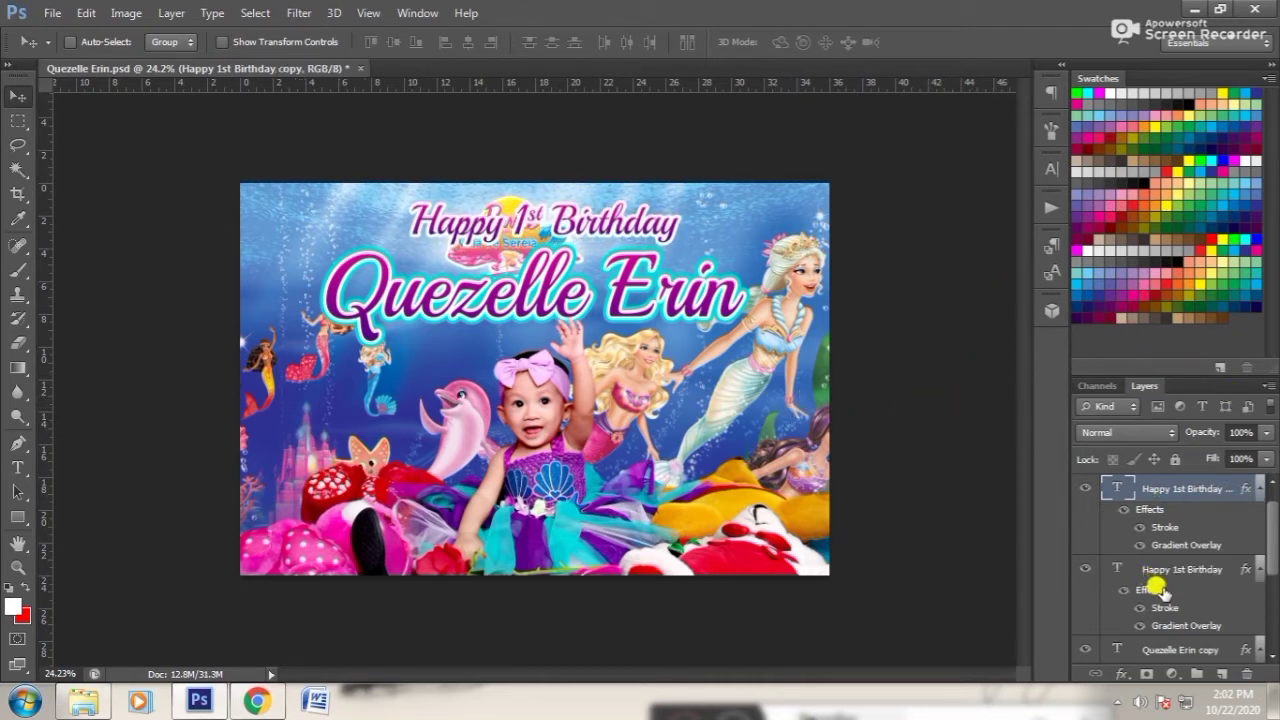
- Duplicate the Happy 1st Birthday layer and give it a slightly thicker cyan stroke sampled from the image
left_click_drag(1127, 575, 1141, 682)
left_click(1107, 678)
left_click(1080, 497)
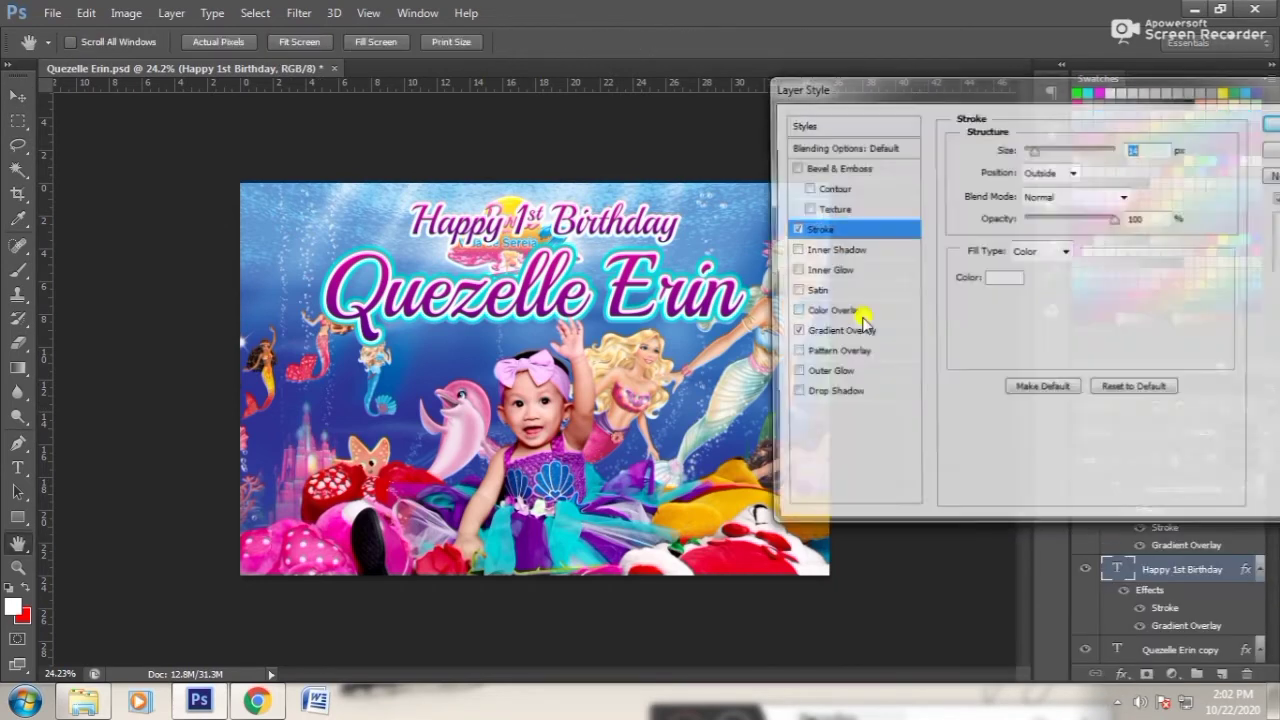
left_click(1003, 278)
left_click(572, 535)
left_click(833, 157)
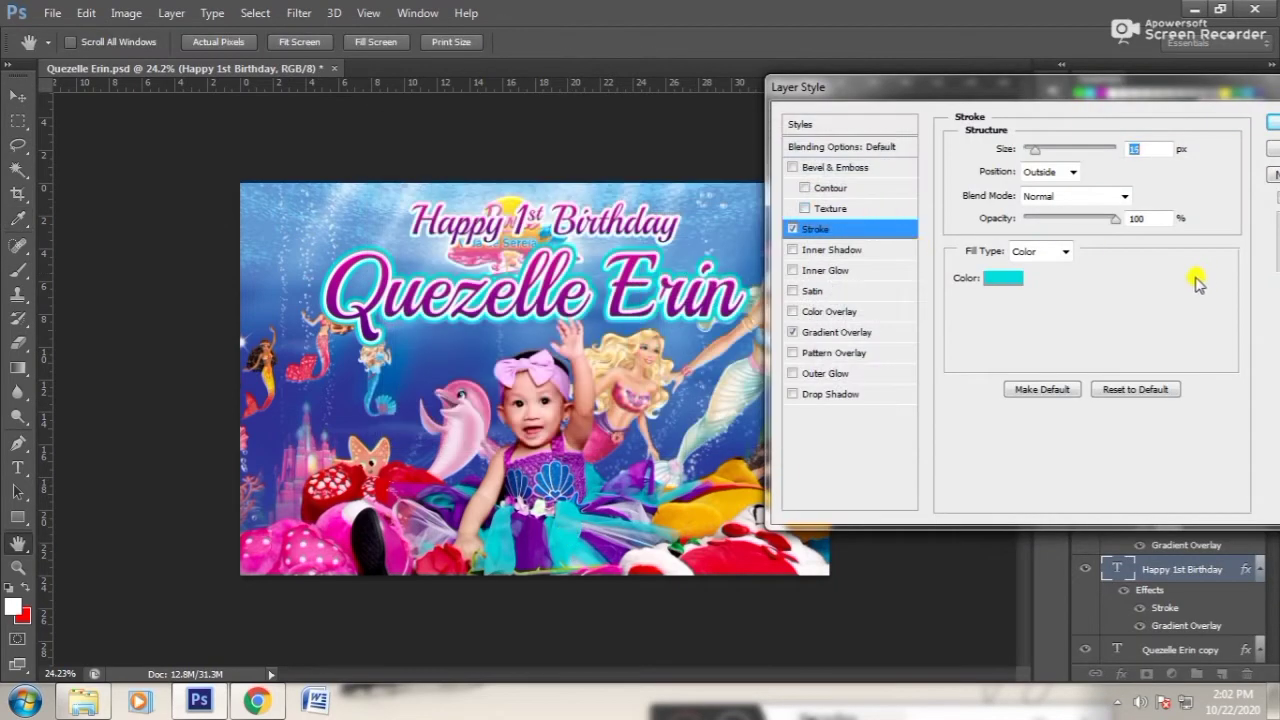
key("Up")
key("Return")
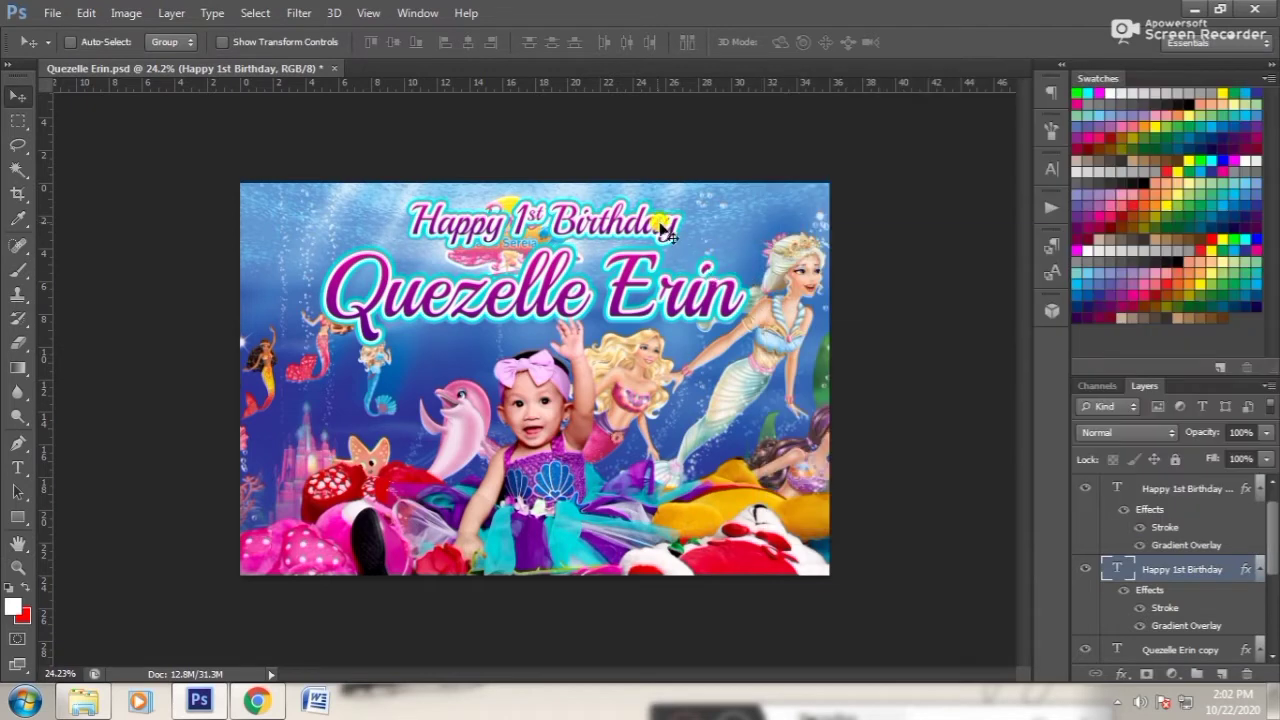
- Duplicate the layer again, review its stroke settings, and reselect the Happy 1st Birthday layer
key("ctrl+j")
left_click(1120, 675)
left_click(1000, 494)
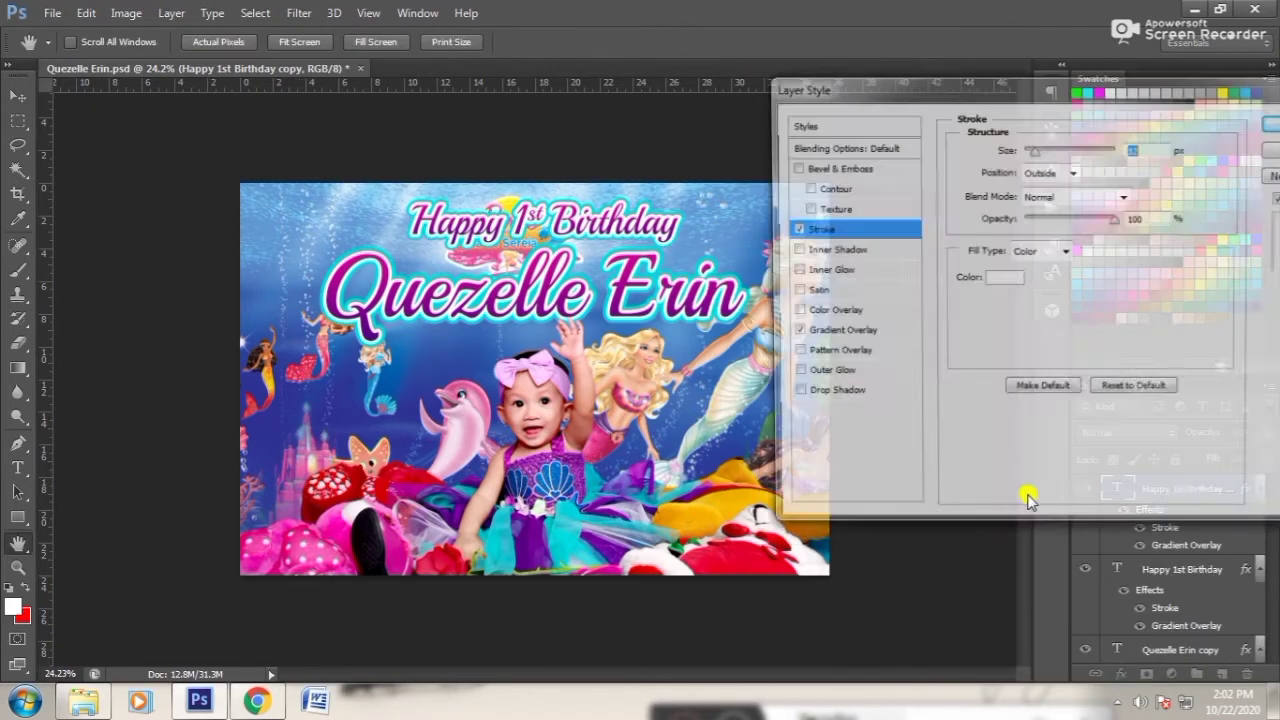
key("Return")
right_click(628, 228)
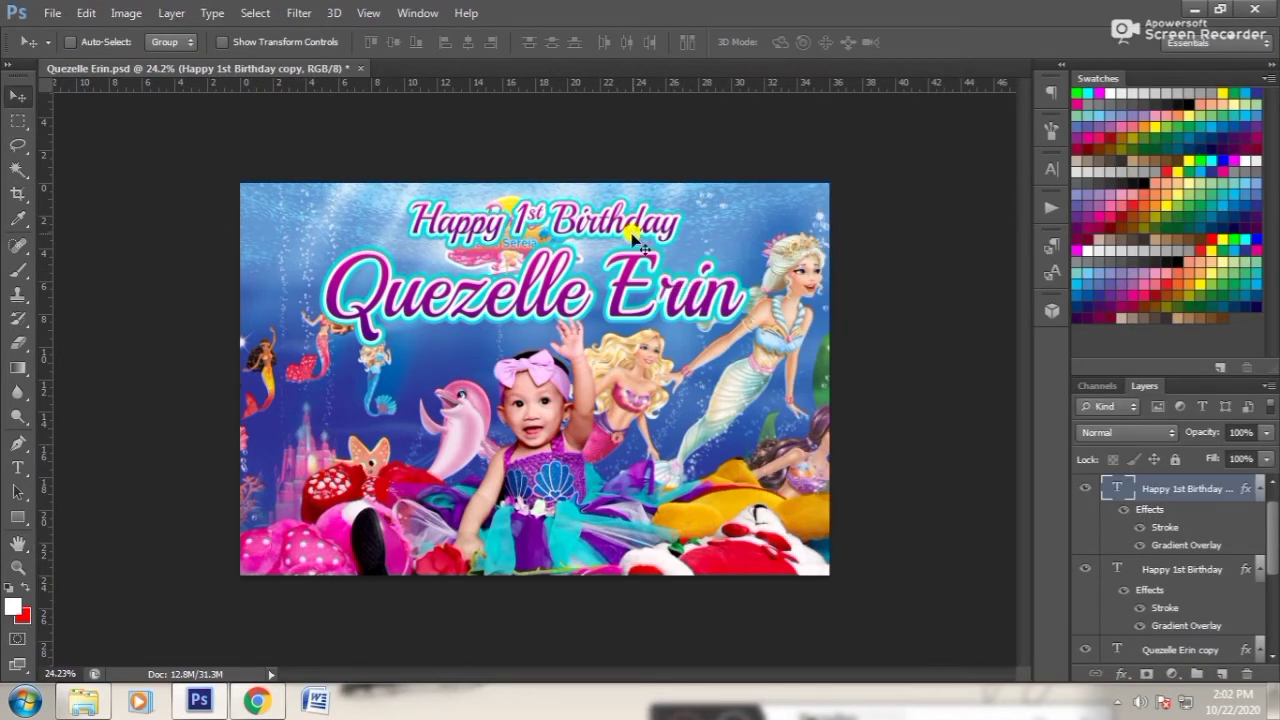
right_click(628, 228)
left_click(690, 269)
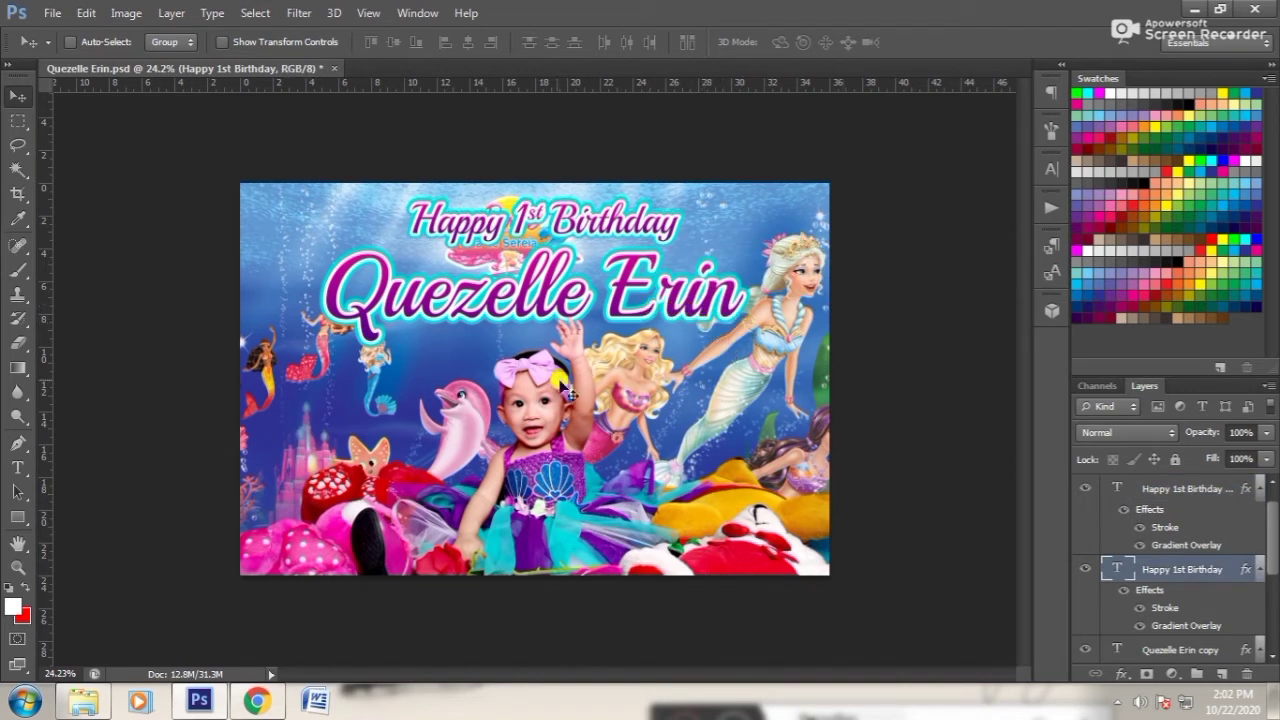
- View the five birthday photos in their Downloads folder in Explorer, then return to Photoshop
left_click(83, 700)
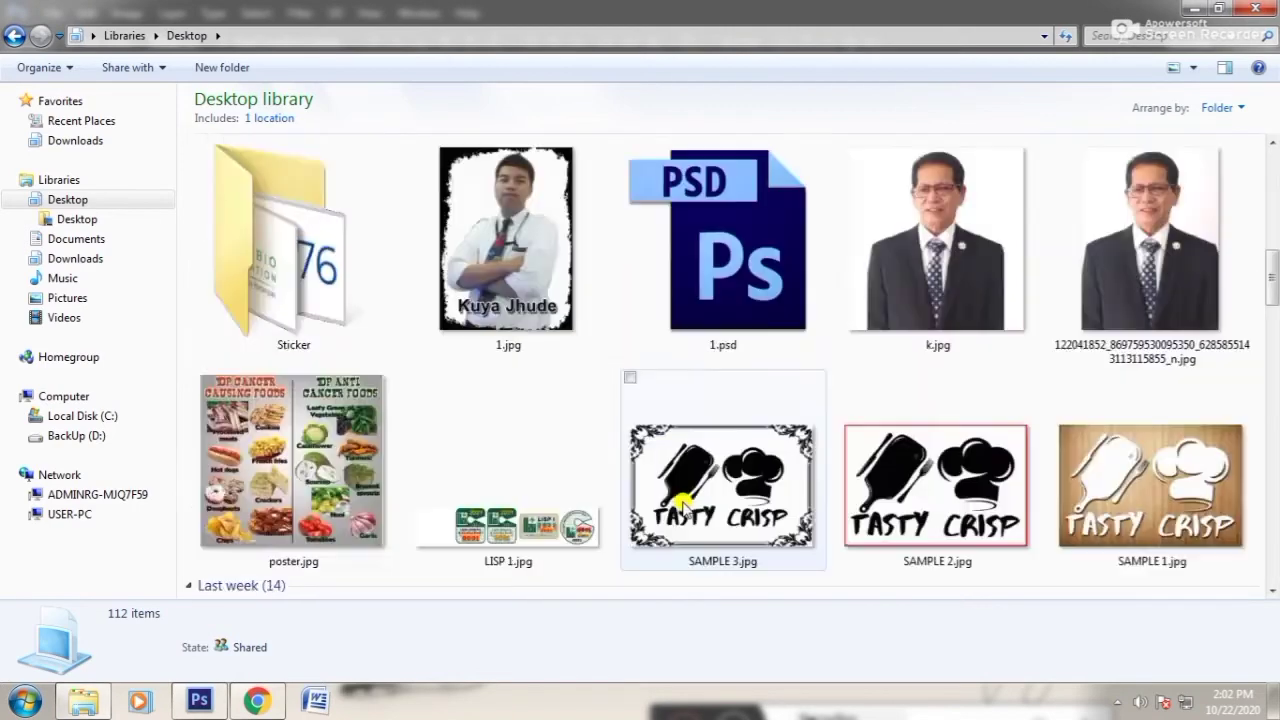
left_click(40, 199)
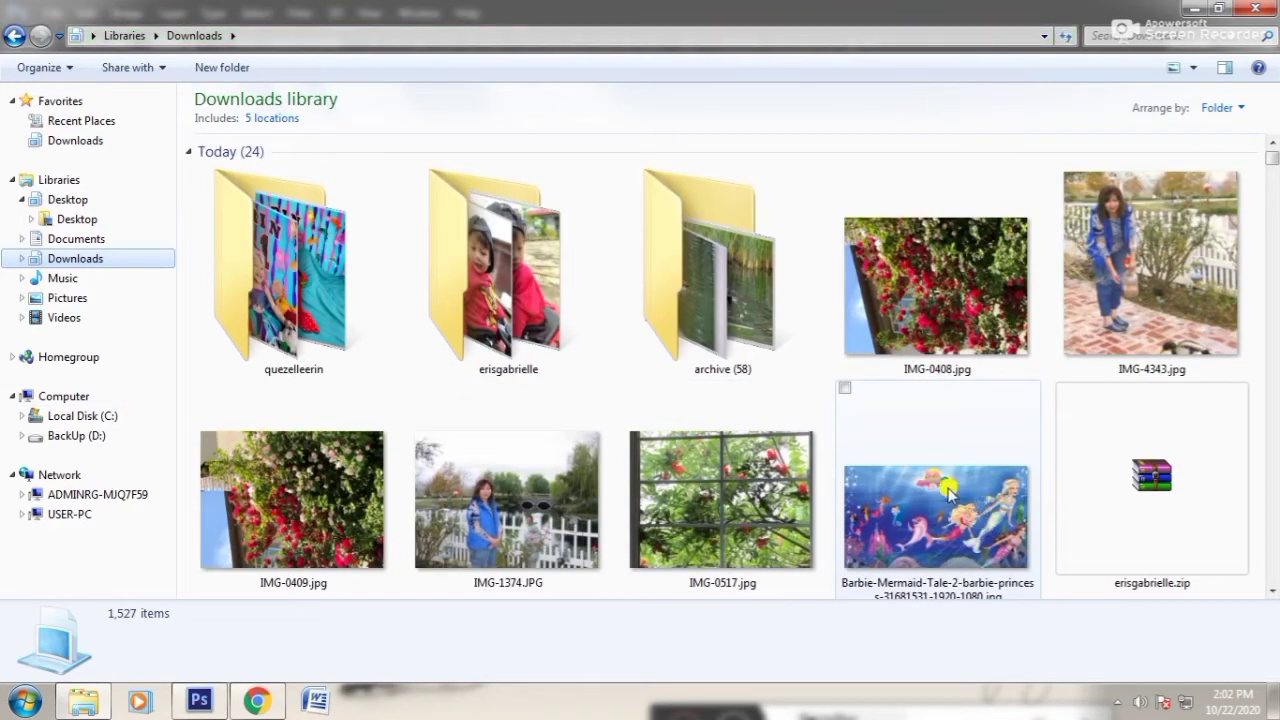
double_click(366, 334)
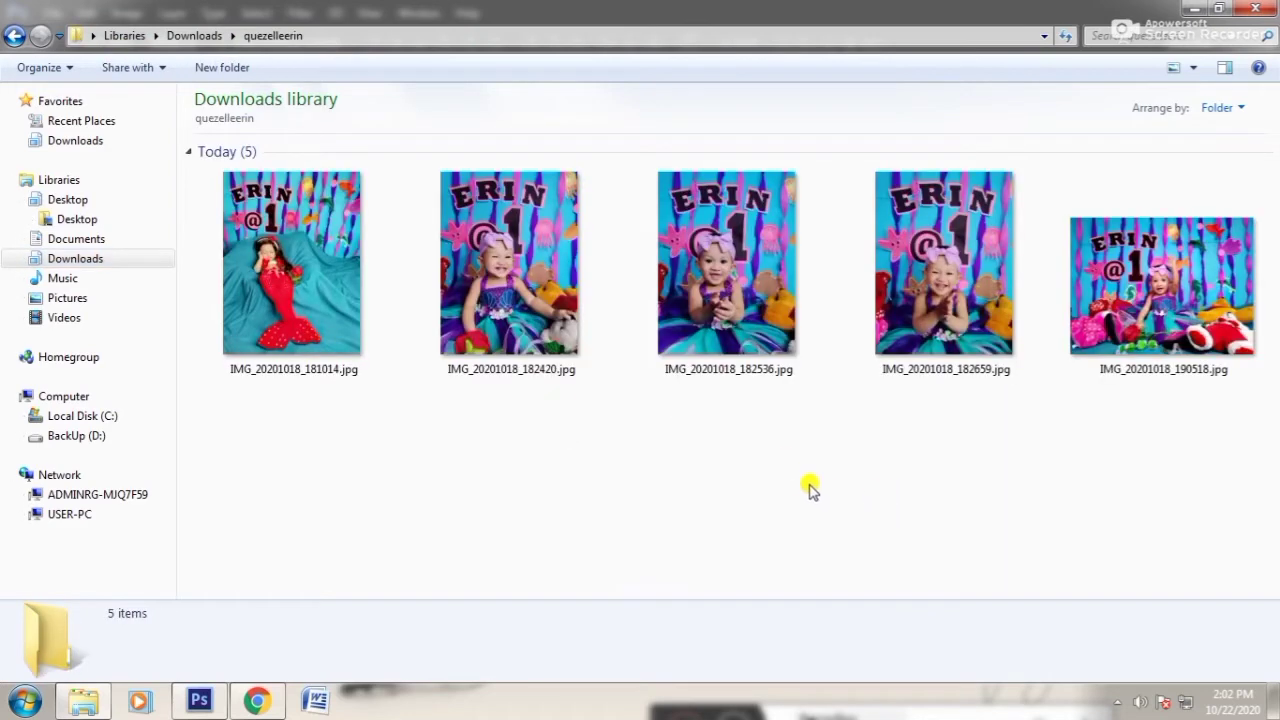
left_click(195, 701)
right_click(19, 124)
- Draw a white-filled circle on a new layer near the castle and move it up
left_click(112, 157)
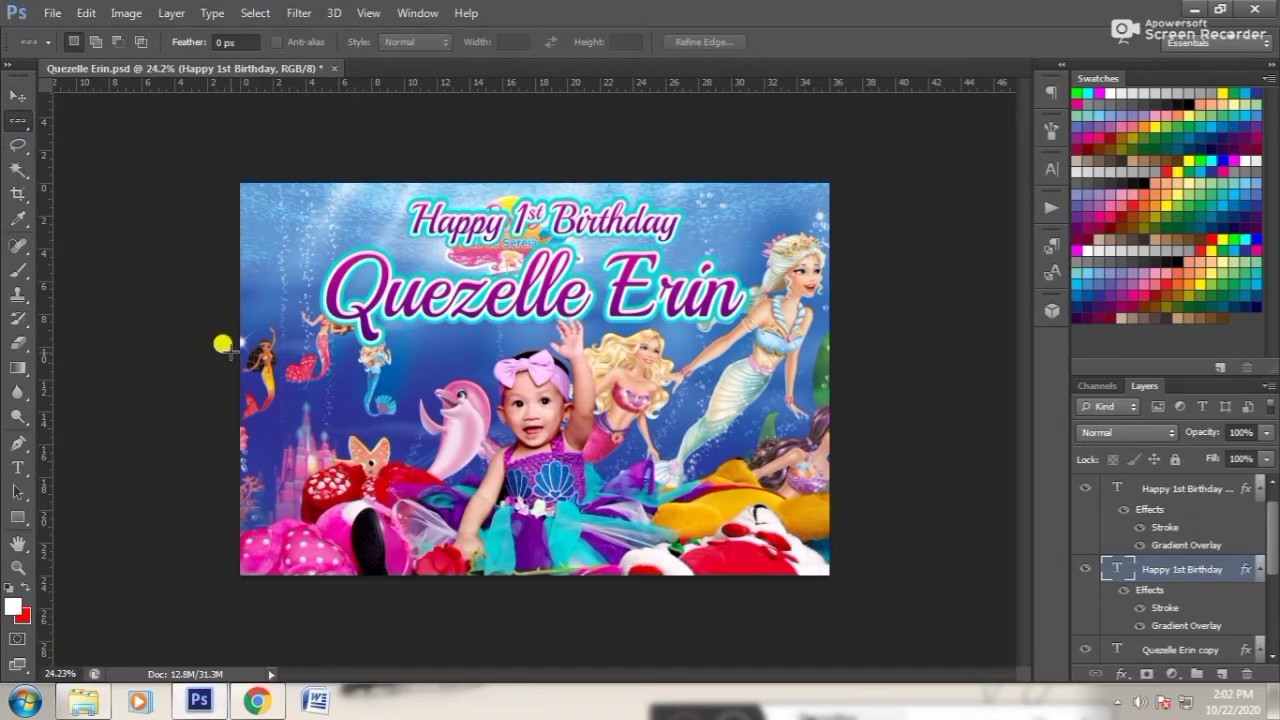
right_click(38, 125)
left_click(90, 136)
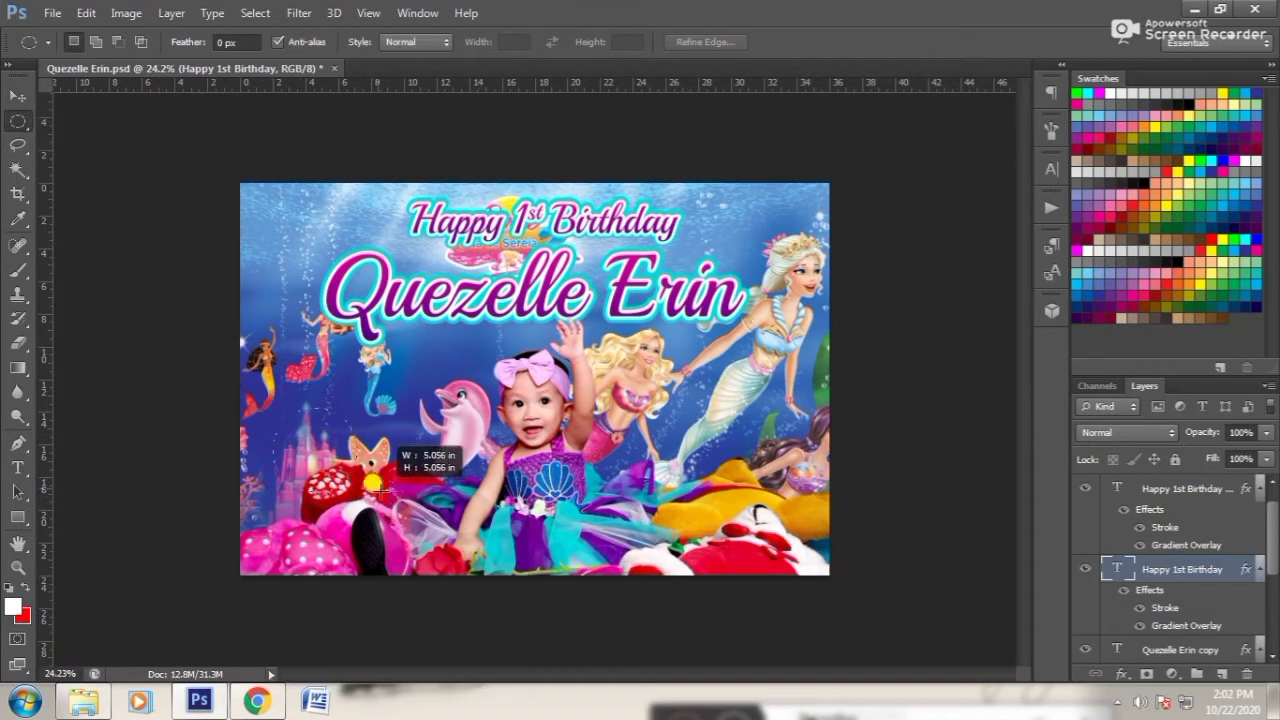
left_click_drag(272, 407, 365, 499)
key("Return")
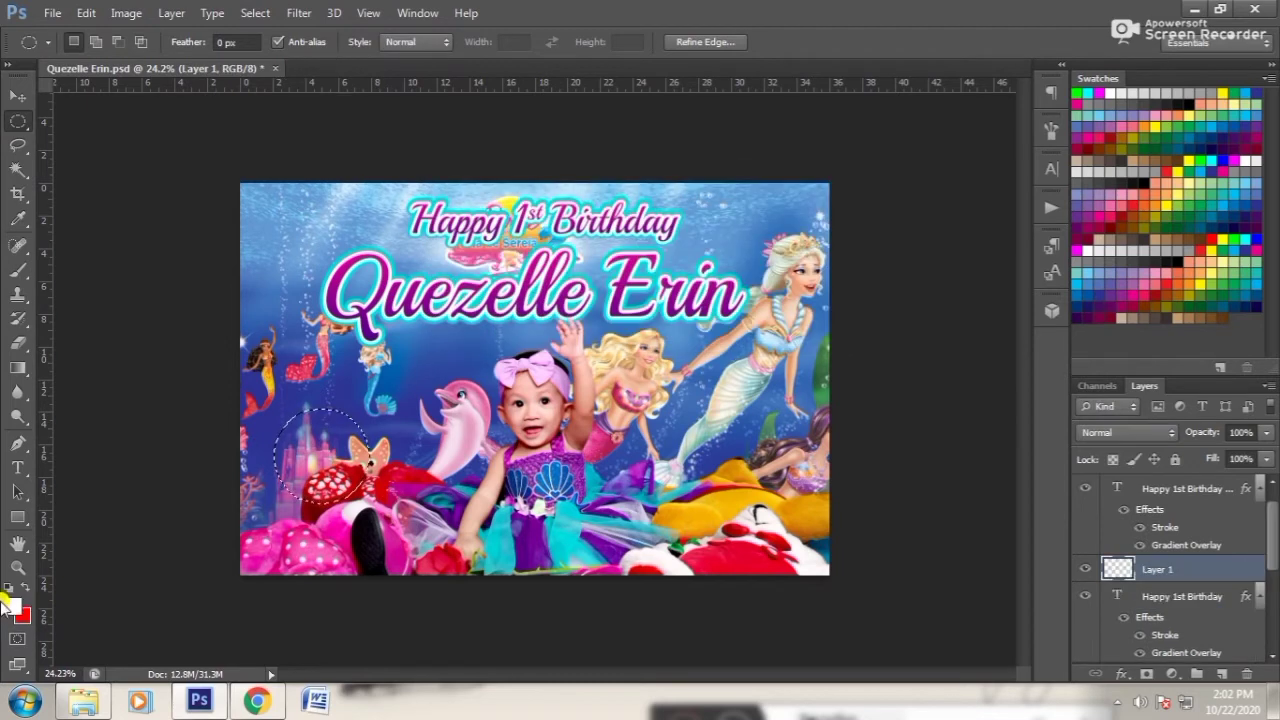
key("alt+BackSpace")
left_click(18, 95)
left_click_drag(366, 480, 365, 455)
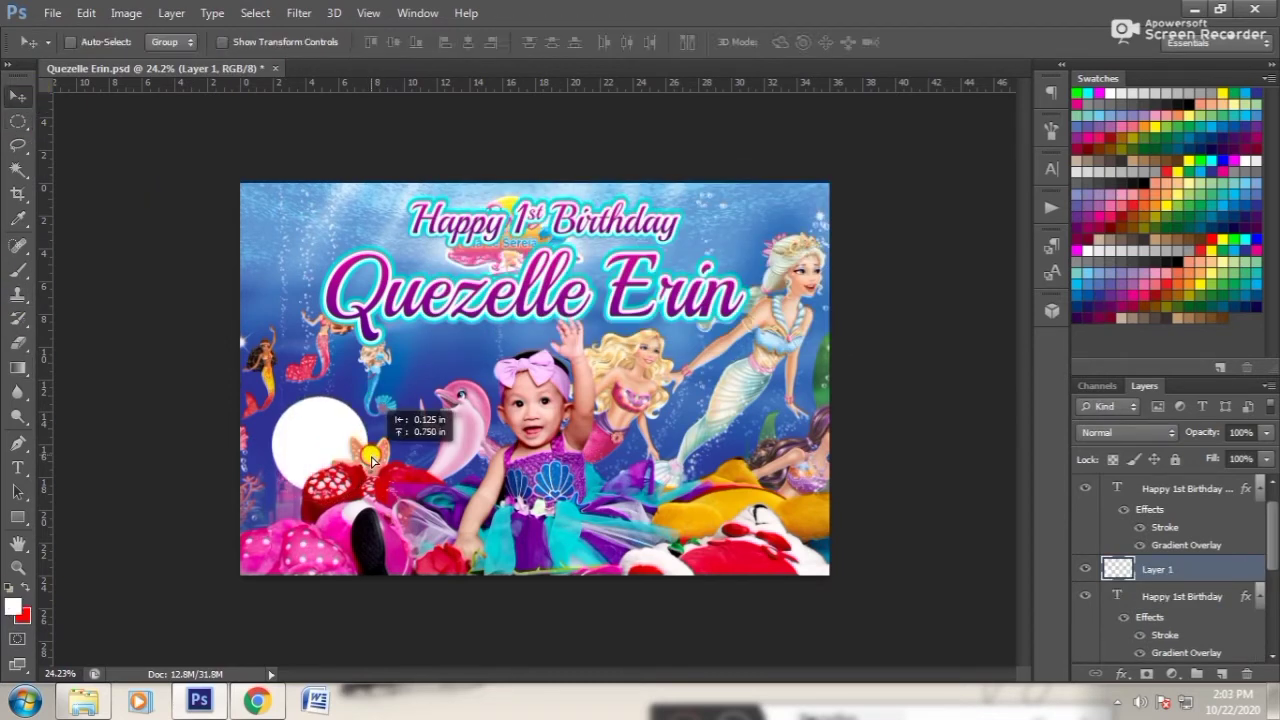
- Place the IMG_20201018_182420 photo, clip it to the white circle and scale it to fit
left_click(83, 700)
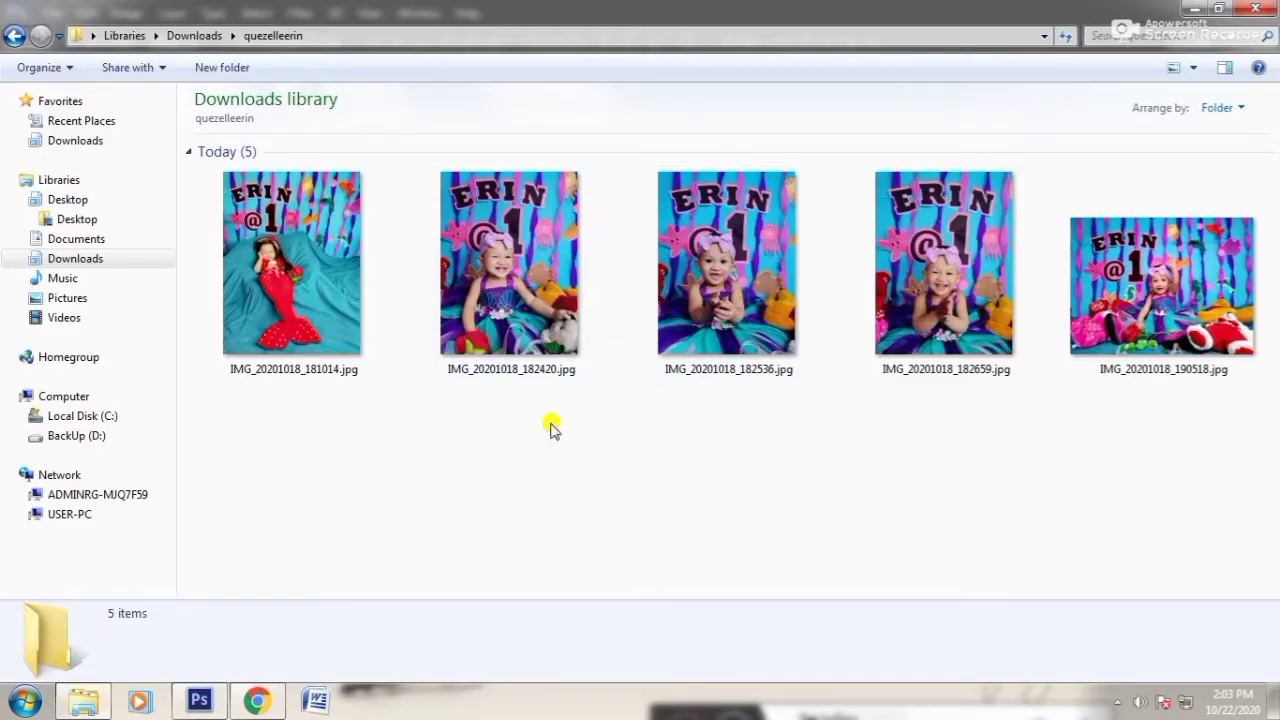
left_click_drag(509, 265, 562, 530)
key("Return")
left_click(1168, 584, "alt")
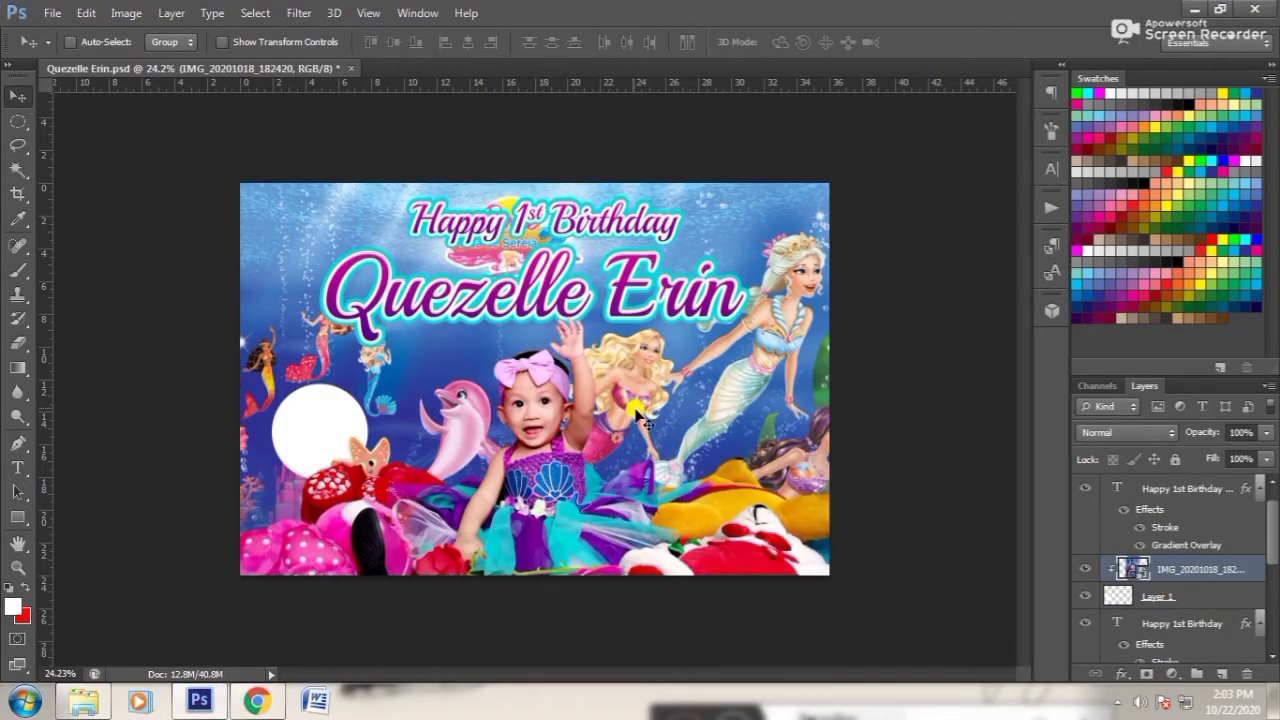
left_click_drag(575, 206, 395, 300)
key("ctrl+t")
left_click_drag(518, 246, 368, 466)
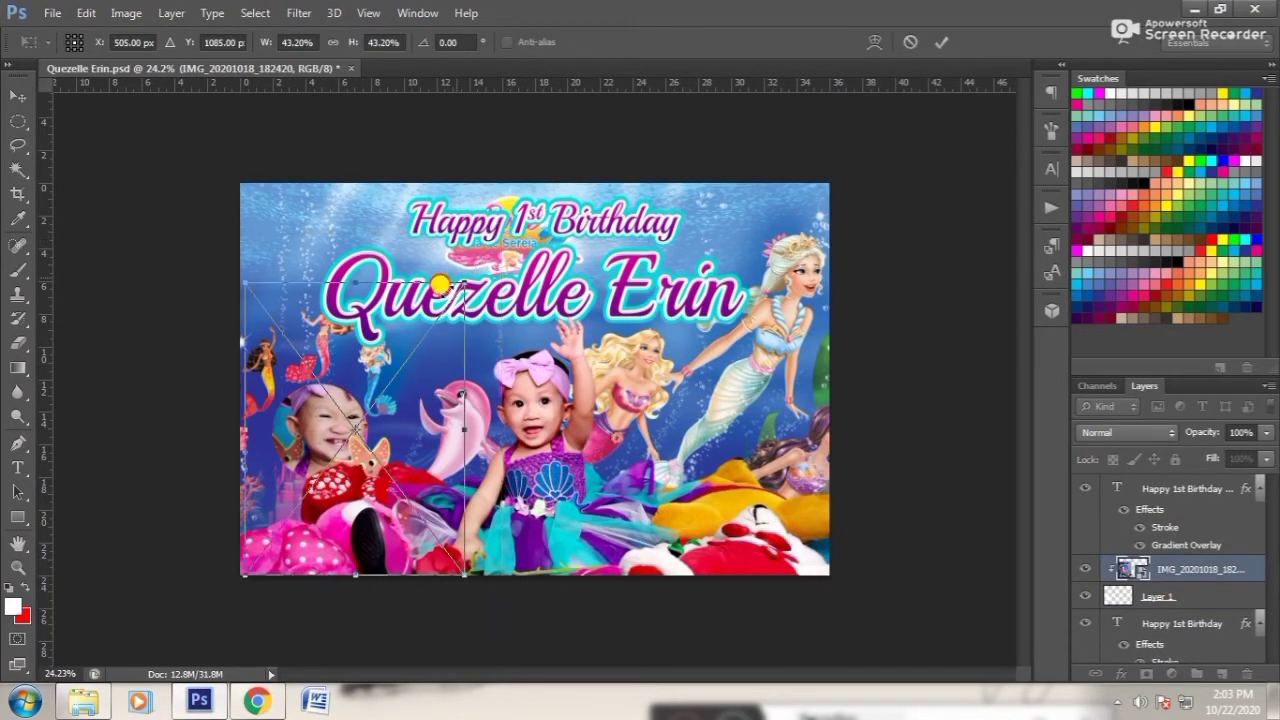
key("Return")
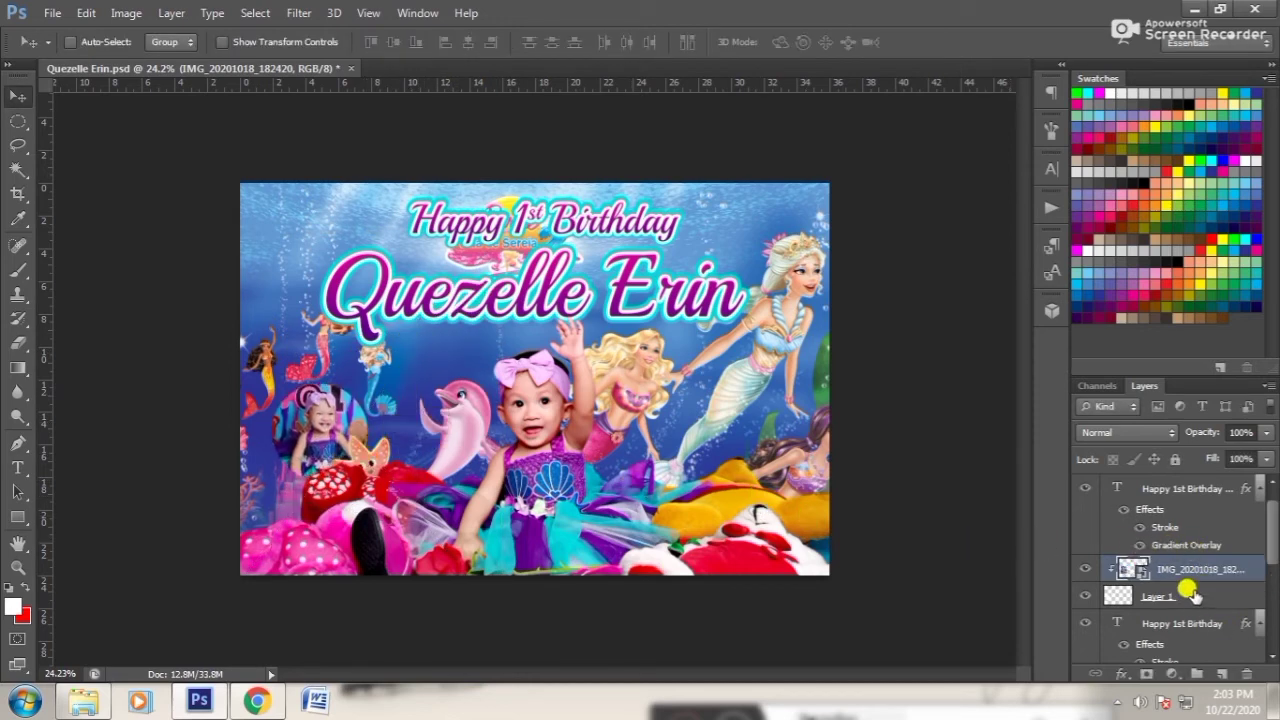
- Merge the photo with its circle and duplicate it up and to the right
left_click(1192, 595, "shift")
right_click(1150, 588)
left_click(951, 385)
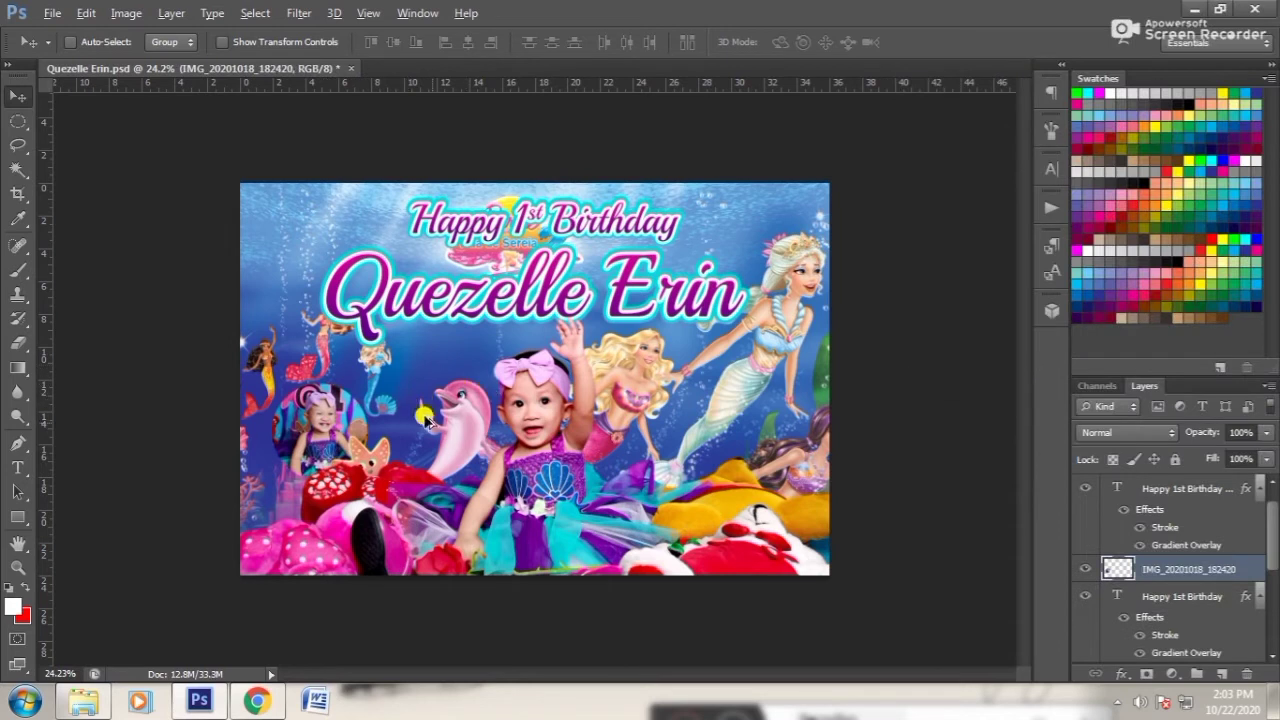
left_click_drag(425, 420, 388, 392)
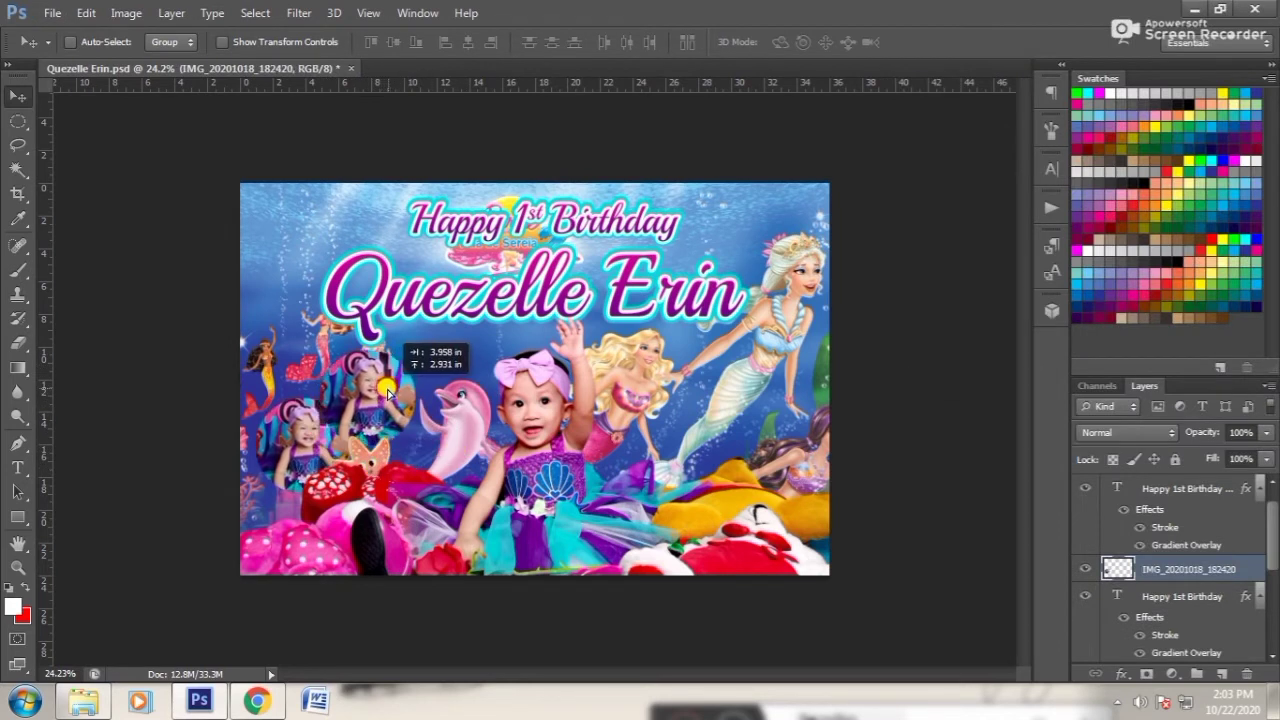
key("ctrl+t")
key("Return")
- Nudge the copied circle photo slightly right into position
right_click(290, 452)
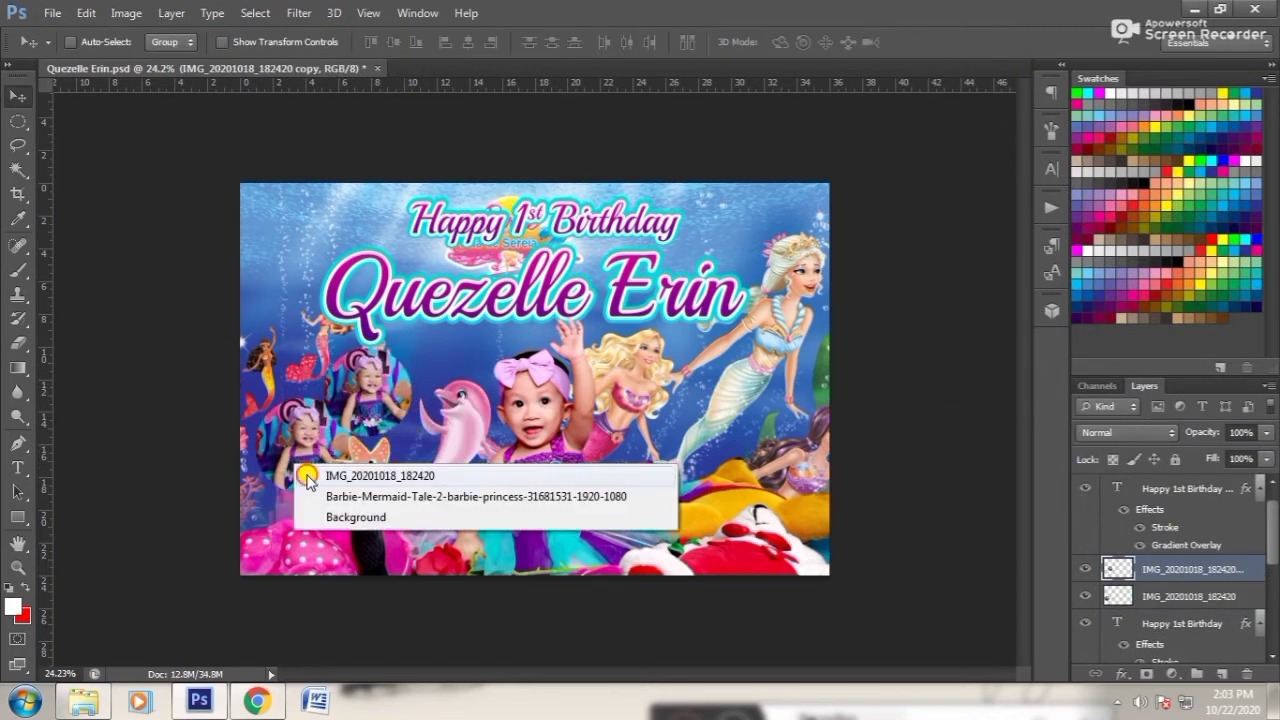
left_click(330, 460)
right_click(398, 404)
left_click(480, 408)
left_click_drag(368, 392, 390, 396)
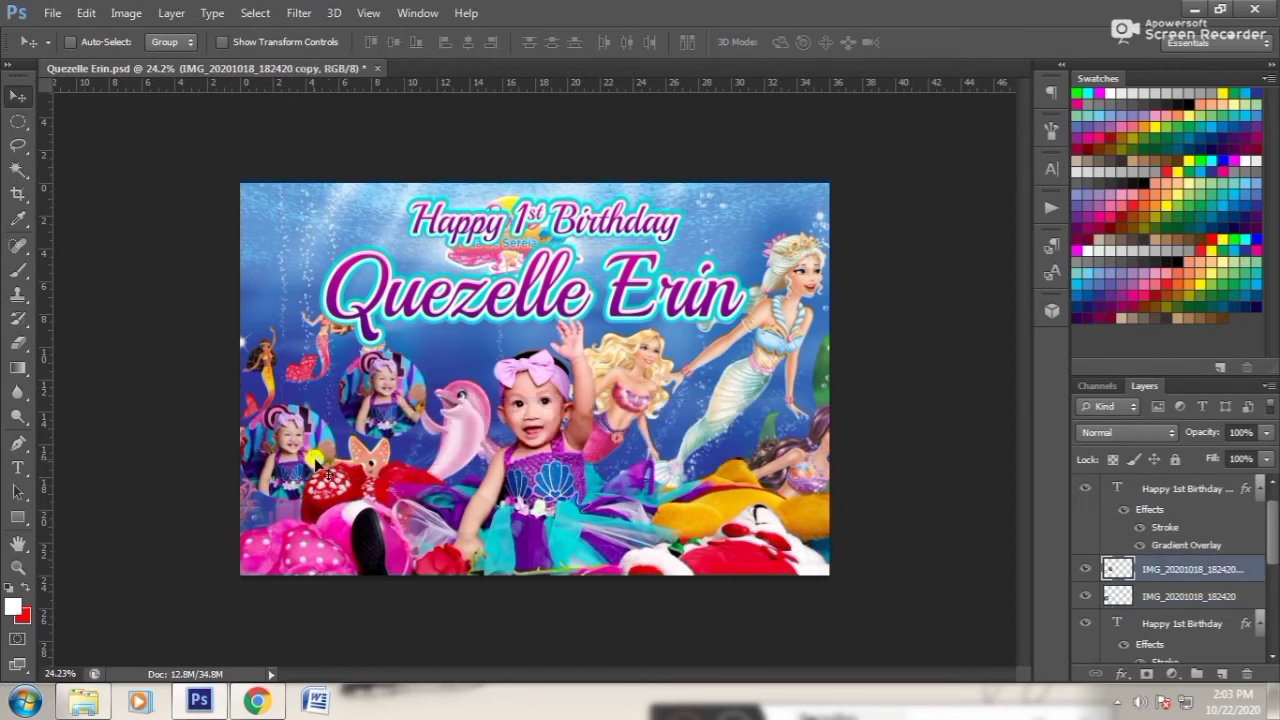
right_click(304, 448)
left_click(340, 460)
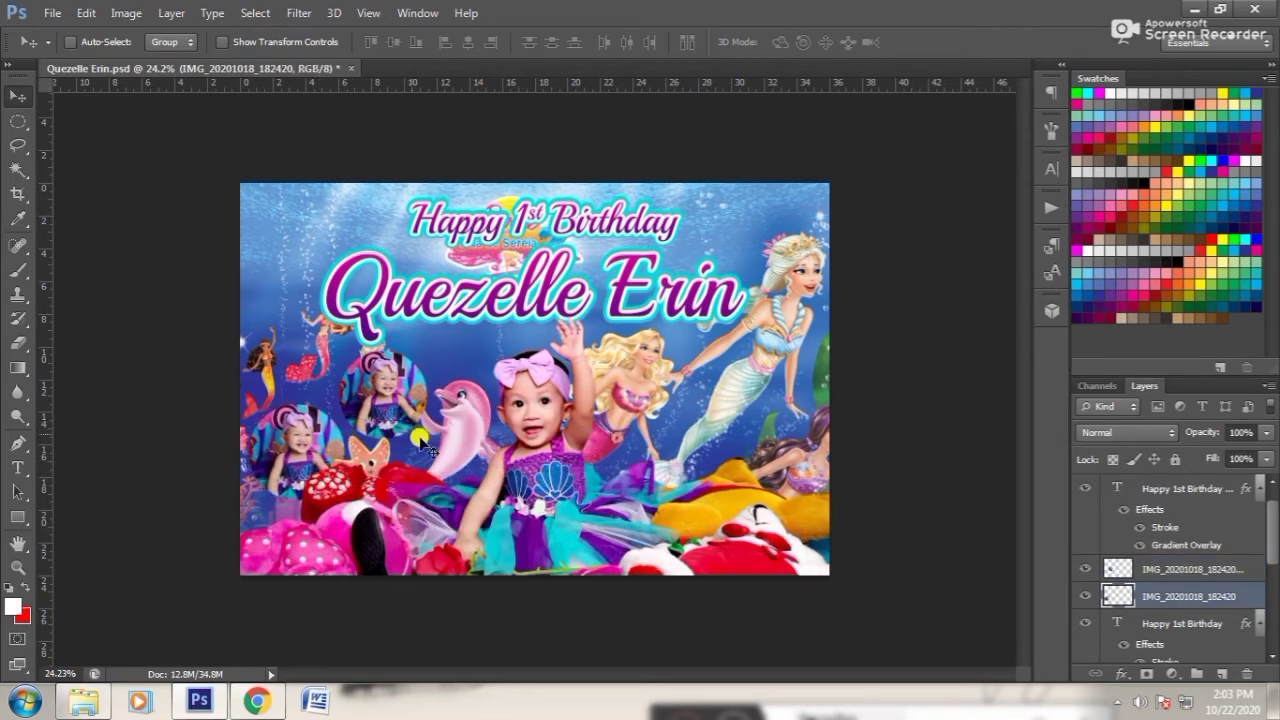
right_click(340, 354)
left_click(420, 400)
left_click(83, 700)
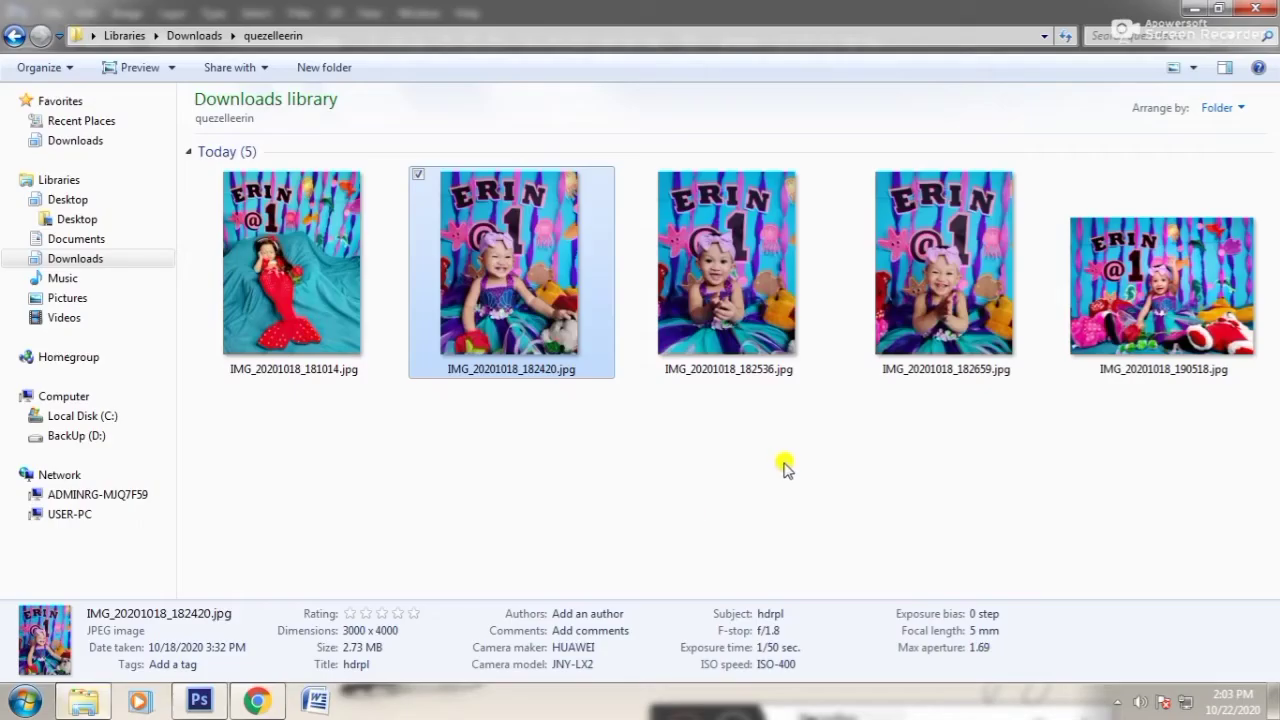
- Place the 182536 photo over the second circle, shrink it to fit and merge them
key("Right")
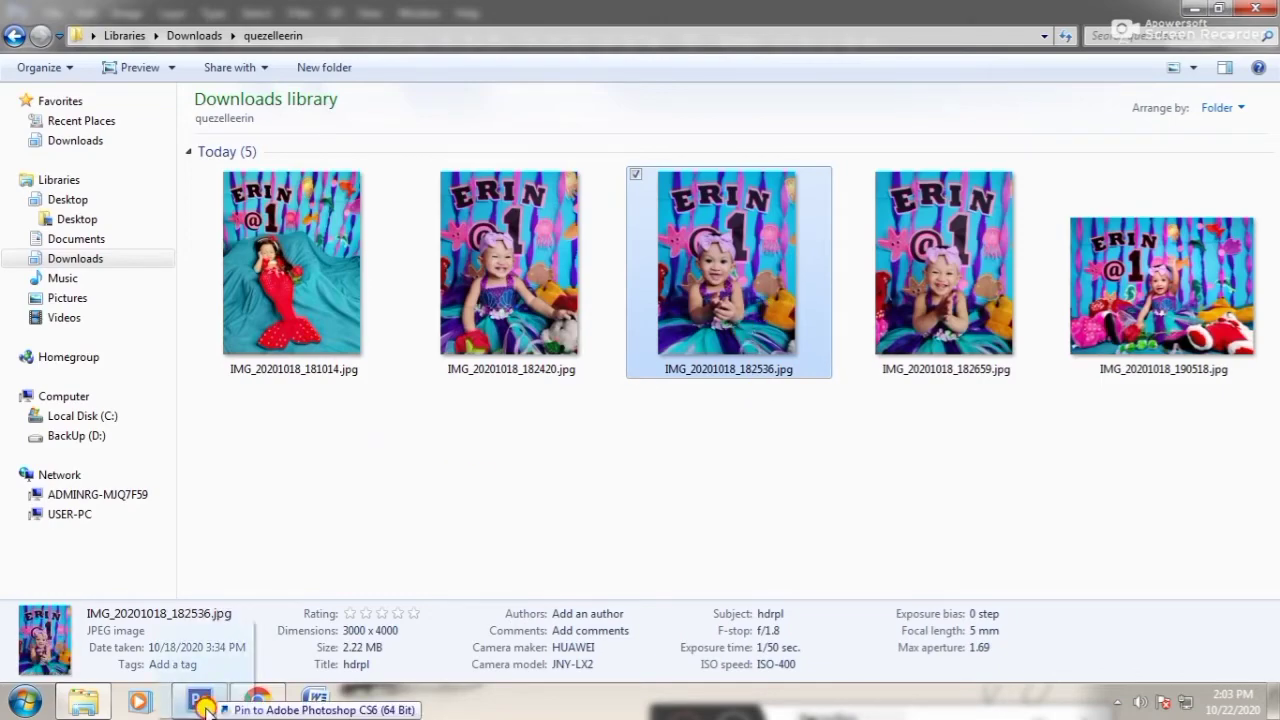
left_click(201, 703)
left_click_drag(977, 521, 1103, 591)
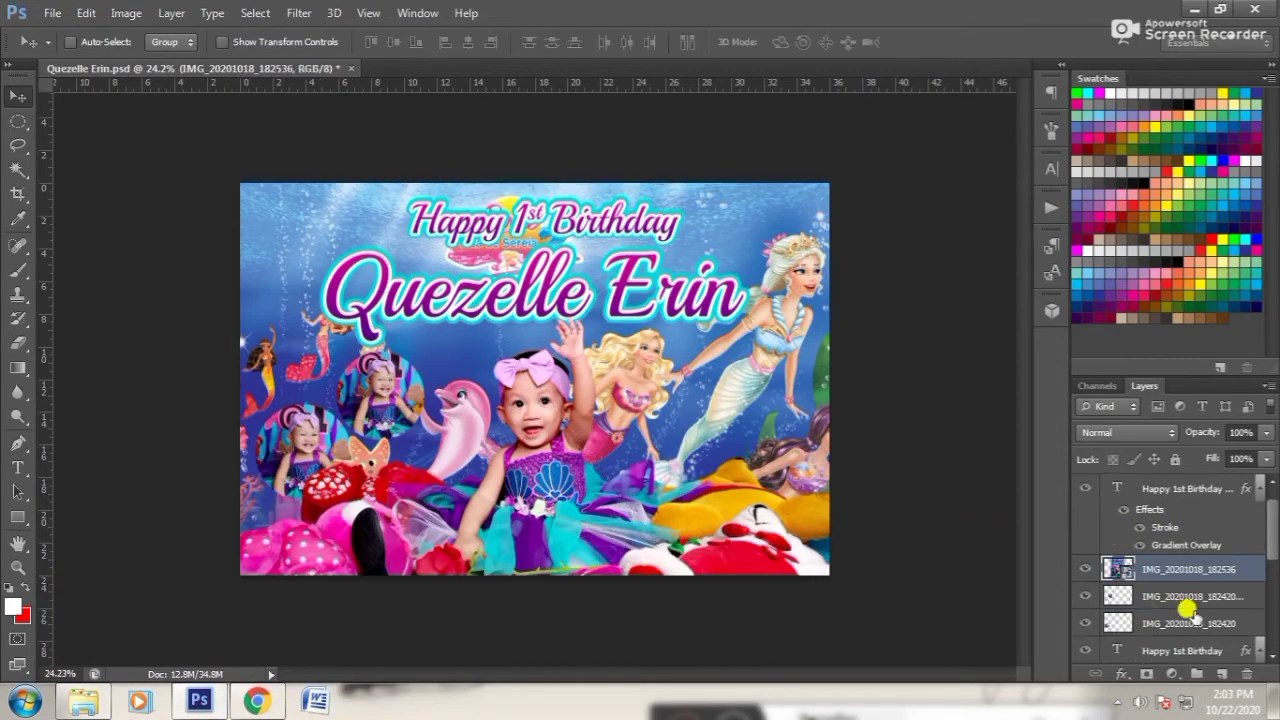
key("Return")
left_click_drag(519, 393, 427, 427)
key("ctrl+t")
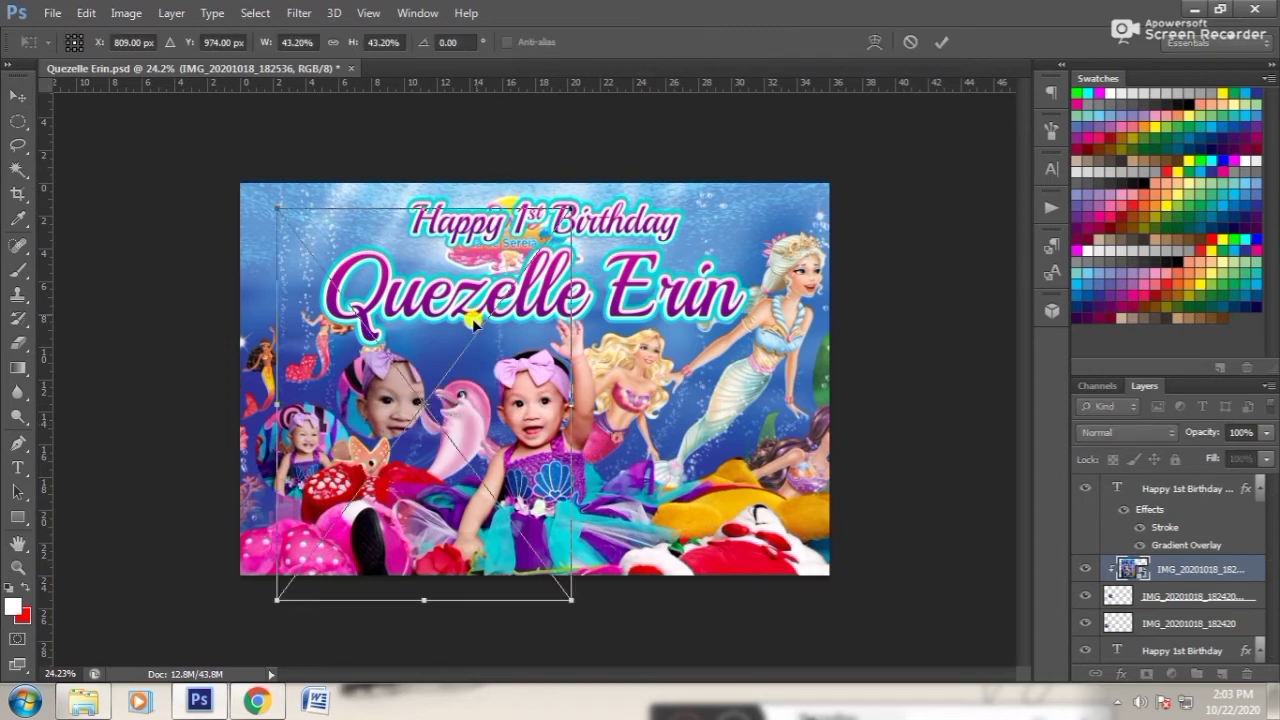
mouse_move(573, 210)
left_mouse_down()
mouse_move(390, 450)
mouse_move(424, 421)
left_mouse_up()
key("Return")
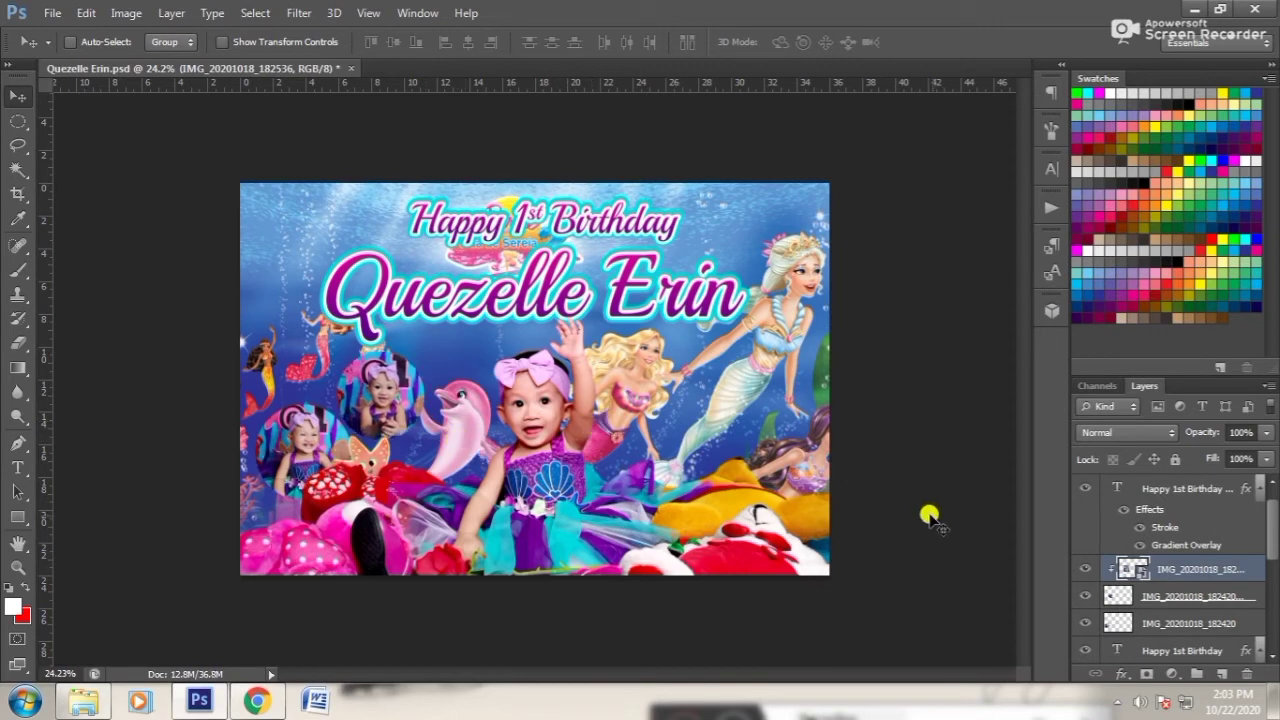
right_click(1225, 598)
left_click(922, 388)
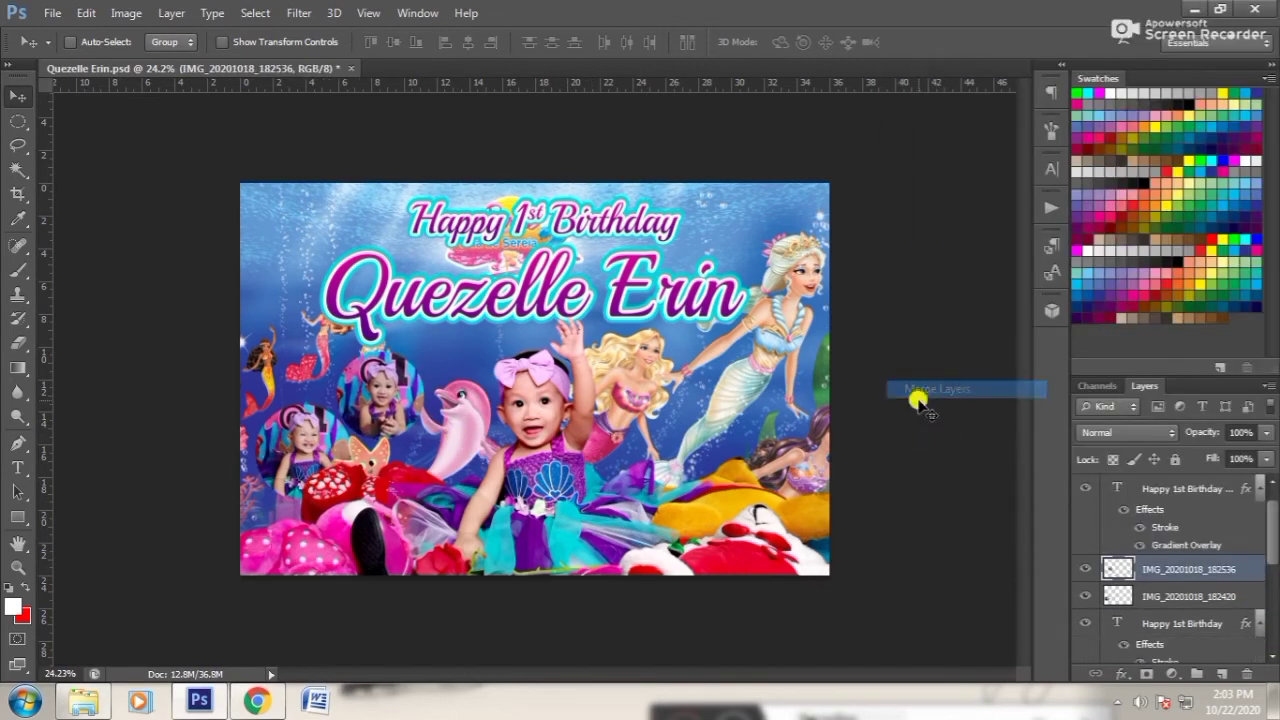
- Copy the circle to the girl's right and clip the 182659 photo into it, scaled to fit
mouse_move(459, 408)
left_mouse_down()
mouse_move(752, 415)
mouse_move(737, 410)
left_mouse_up()
left_click(85, 699)
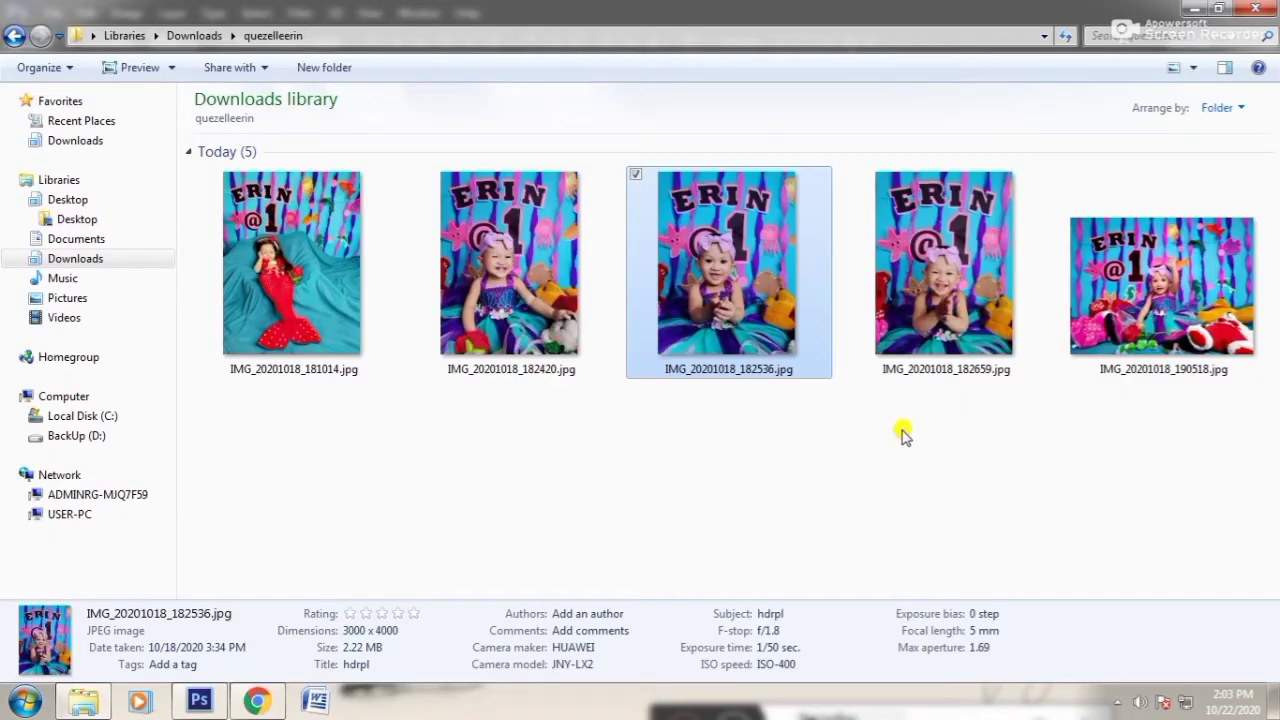
left_click(918, 338)
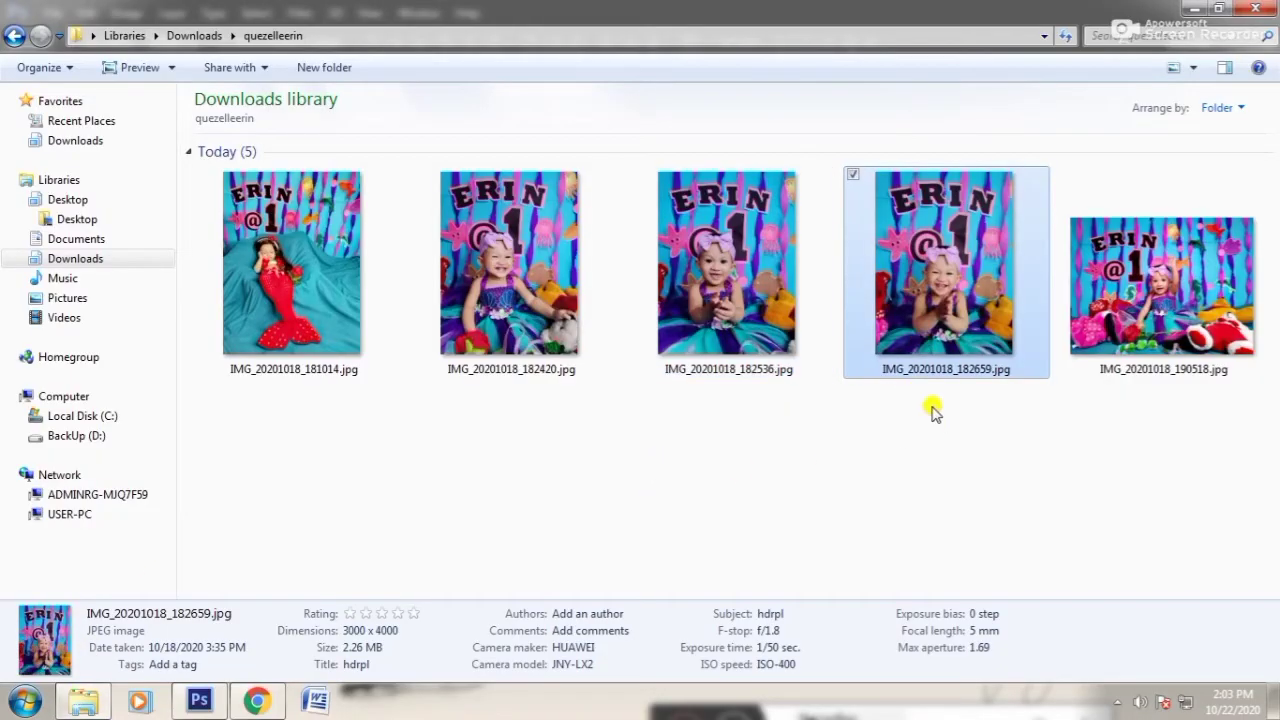
left_click(199, 700)
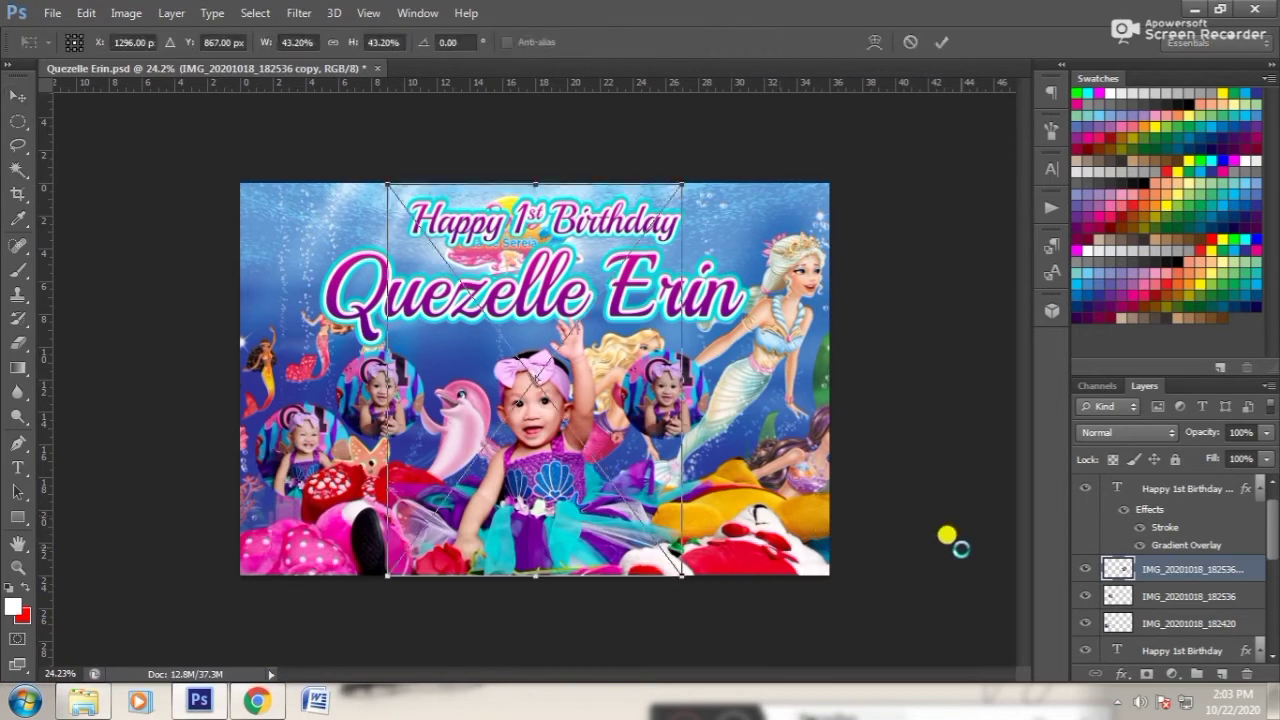
left_click(1183, 582, "alt")
left_click_drag(593, 383, 727, 383)
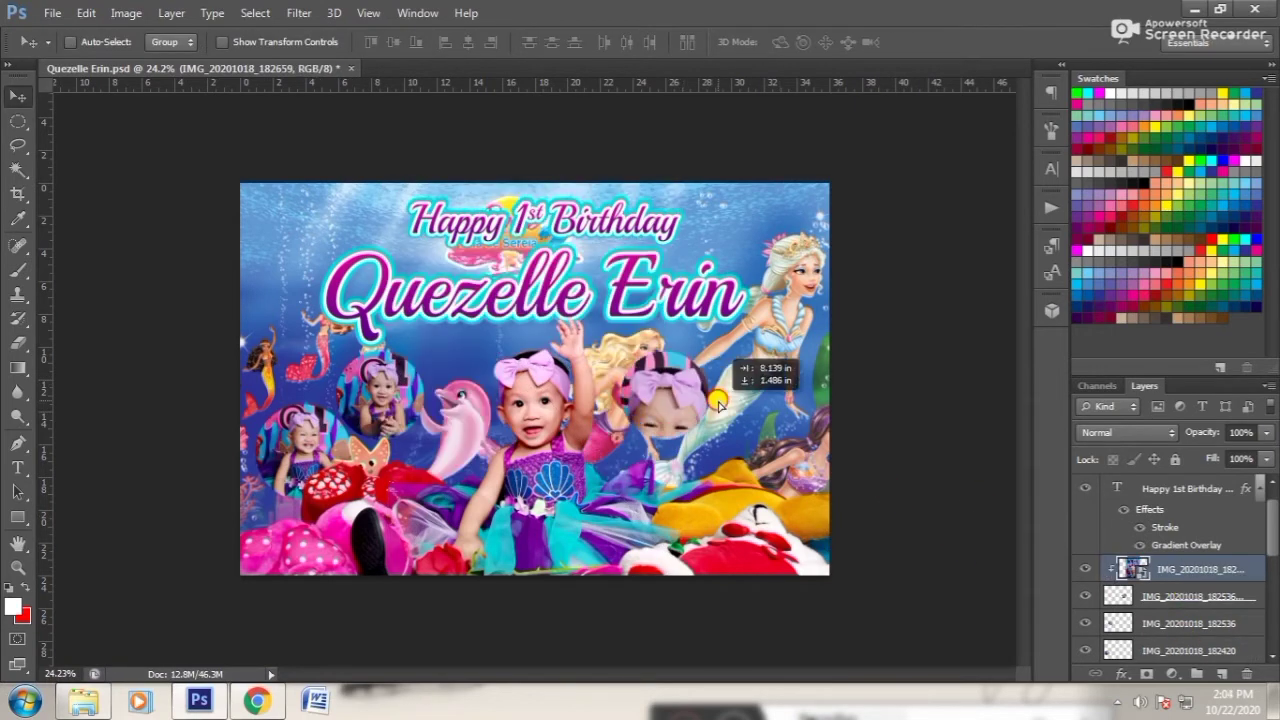
key("ctrl+t")
left_click_drag(810, 213, 750, 318)
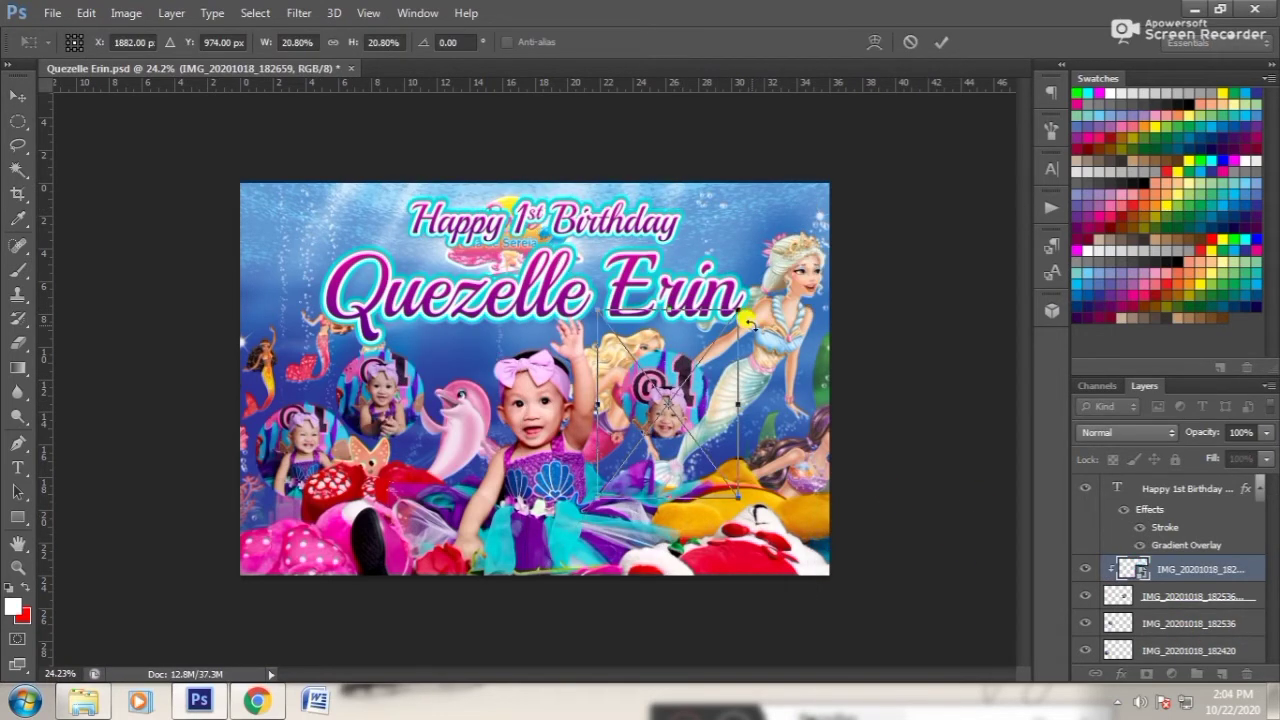
key("Return")
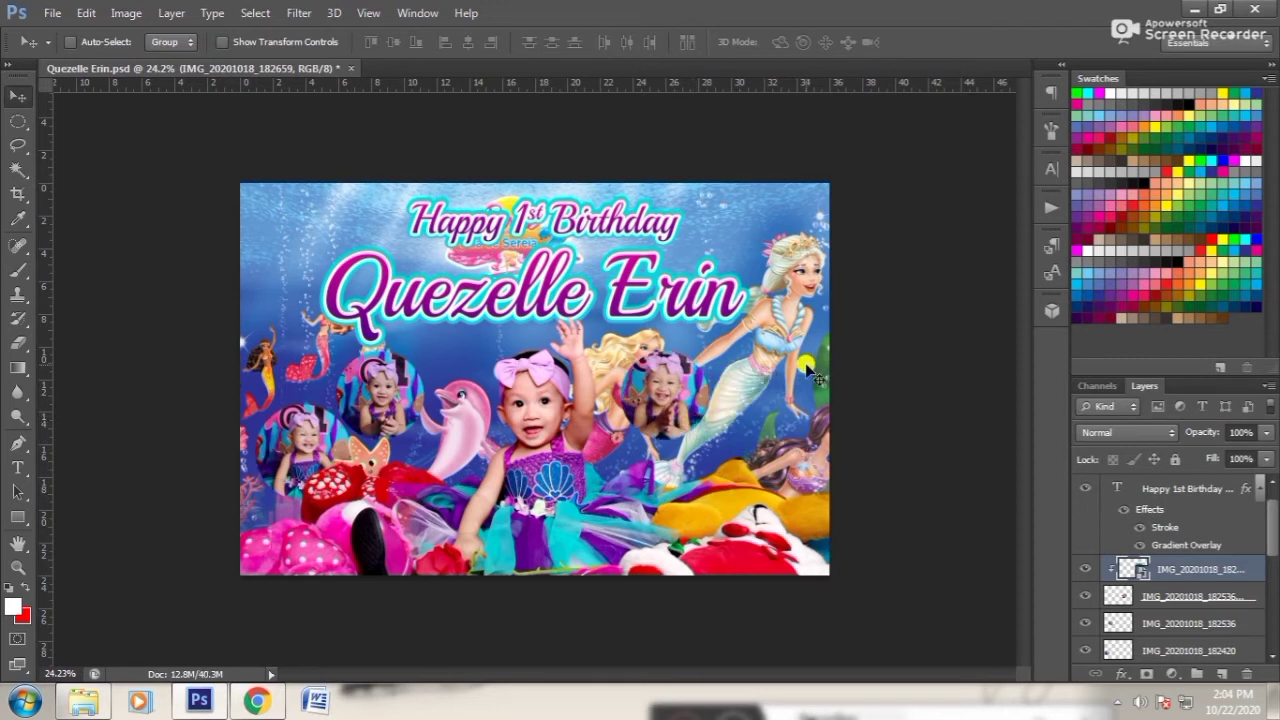
- Fine-tune the 182659 photo's size and position, then merge it with its circle
key("ctrl+t")
left_click_drag(724, 289, 716, 285)
key("Return")
left_click_drag(697, 413, 697, 425)
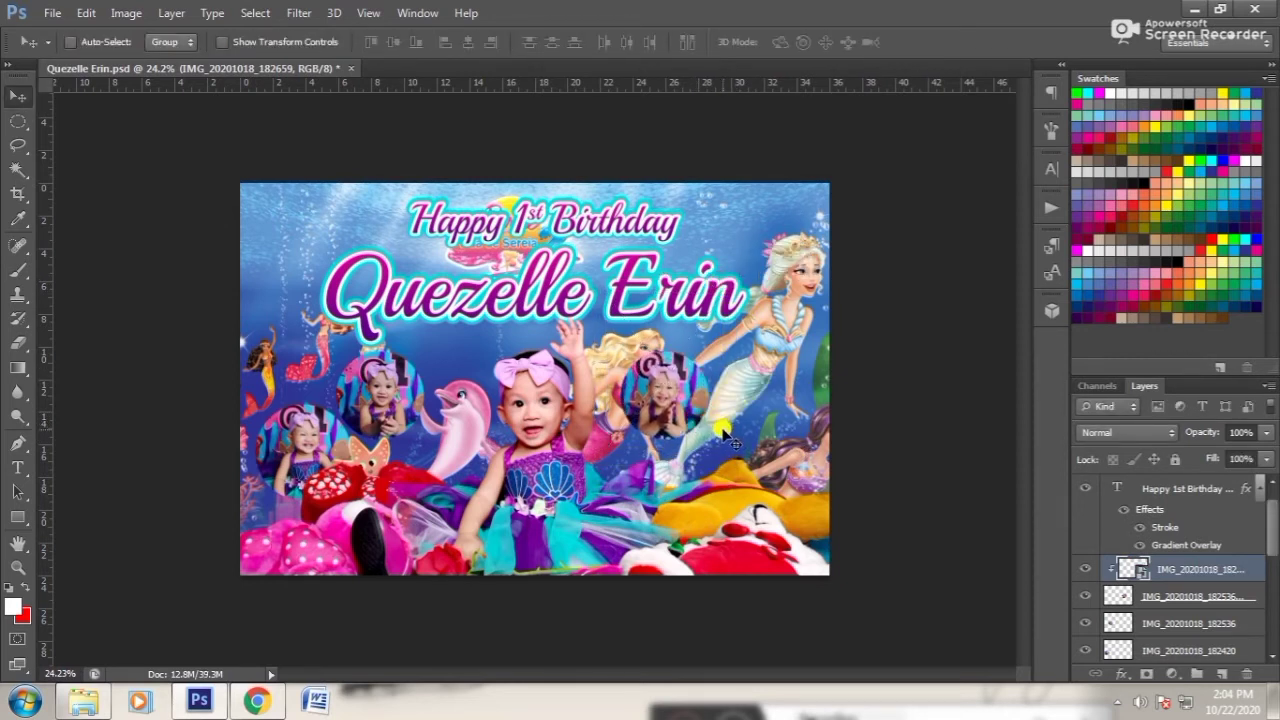
left_click(1086, 577)
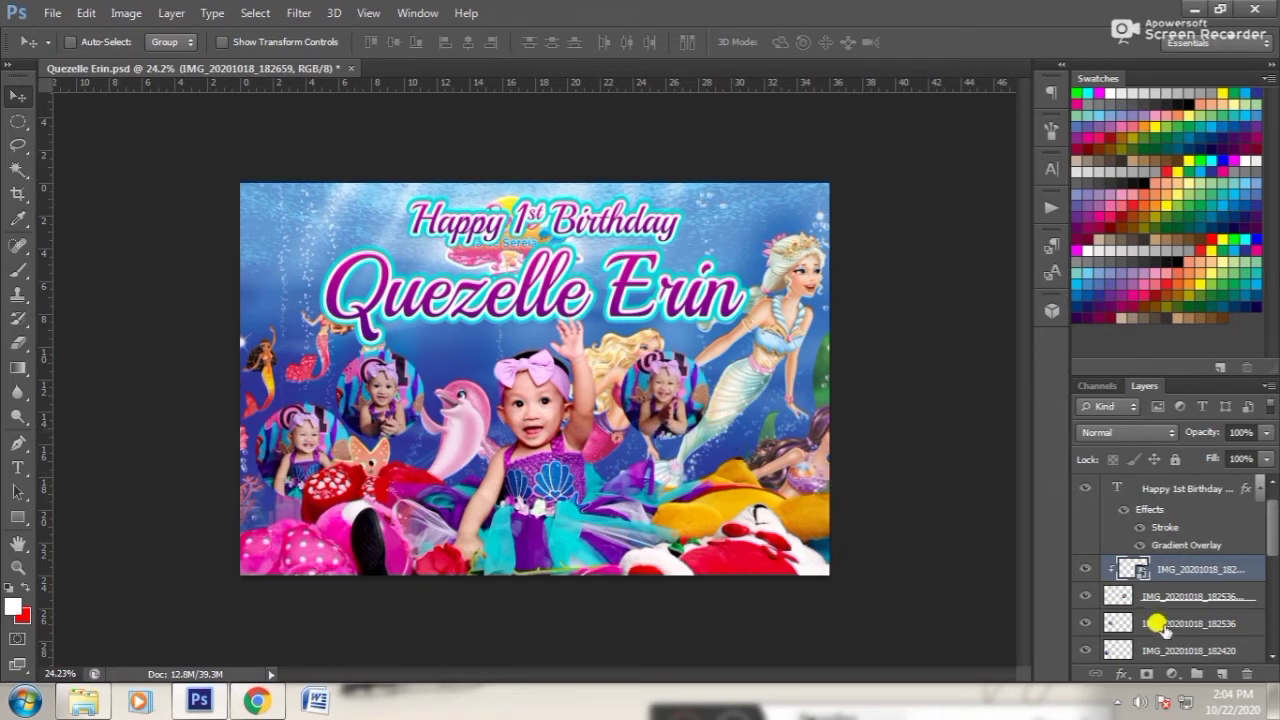
right_click(1157, 568)
left_click(960, 392)
- Duplicate the 182659 circle photo to the lower right and enlarge it to 106.46%
mouse_move(700, 420)
left_mouse_down()
mouse_move(782, 487)
mouse_move(866, 494)
left_mouse_up()
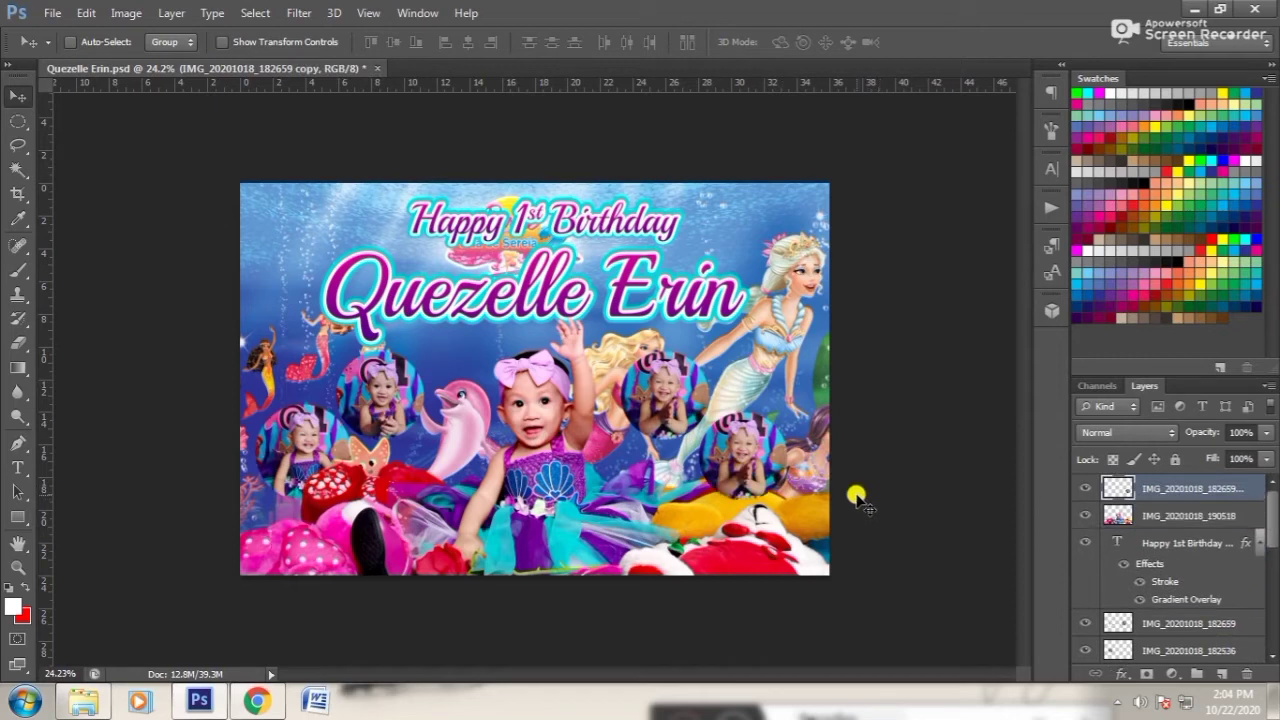
left_click_drag(745, 500, 738, 468)
key("ctrl+t")
left_click_drag(775, 425, 800, 430)
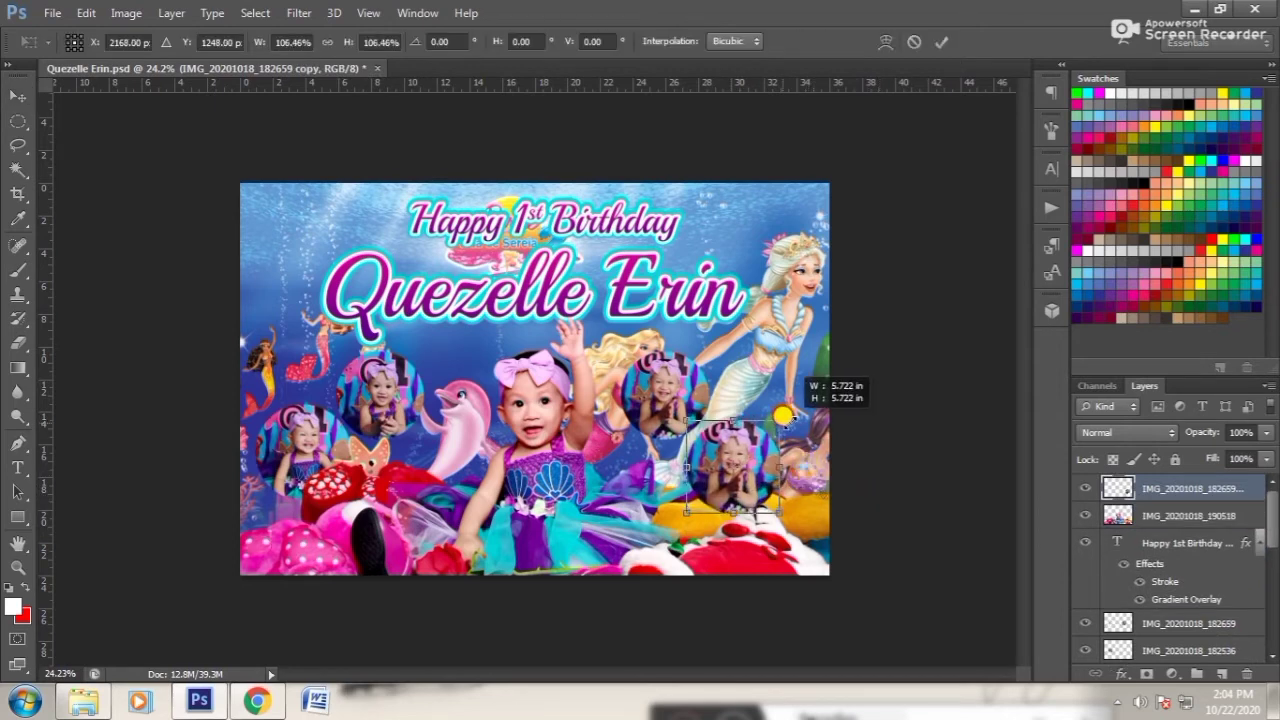
key("Return")
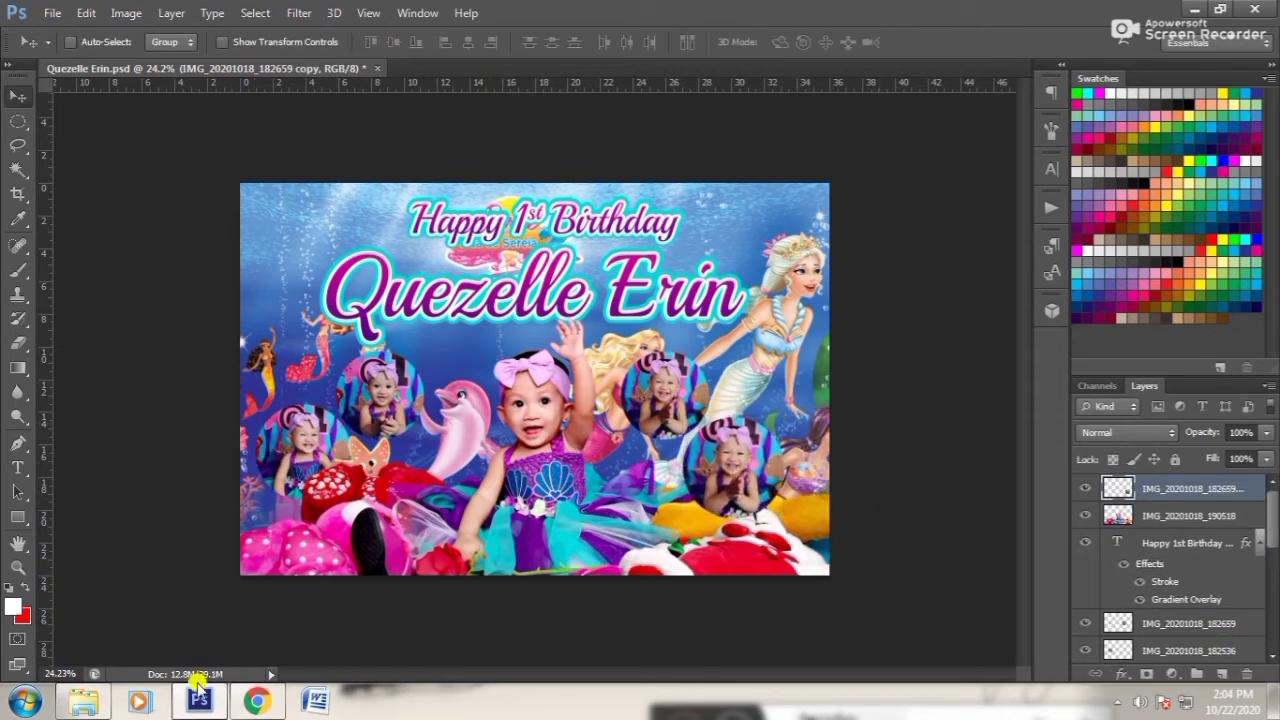
left_click(84, 700)
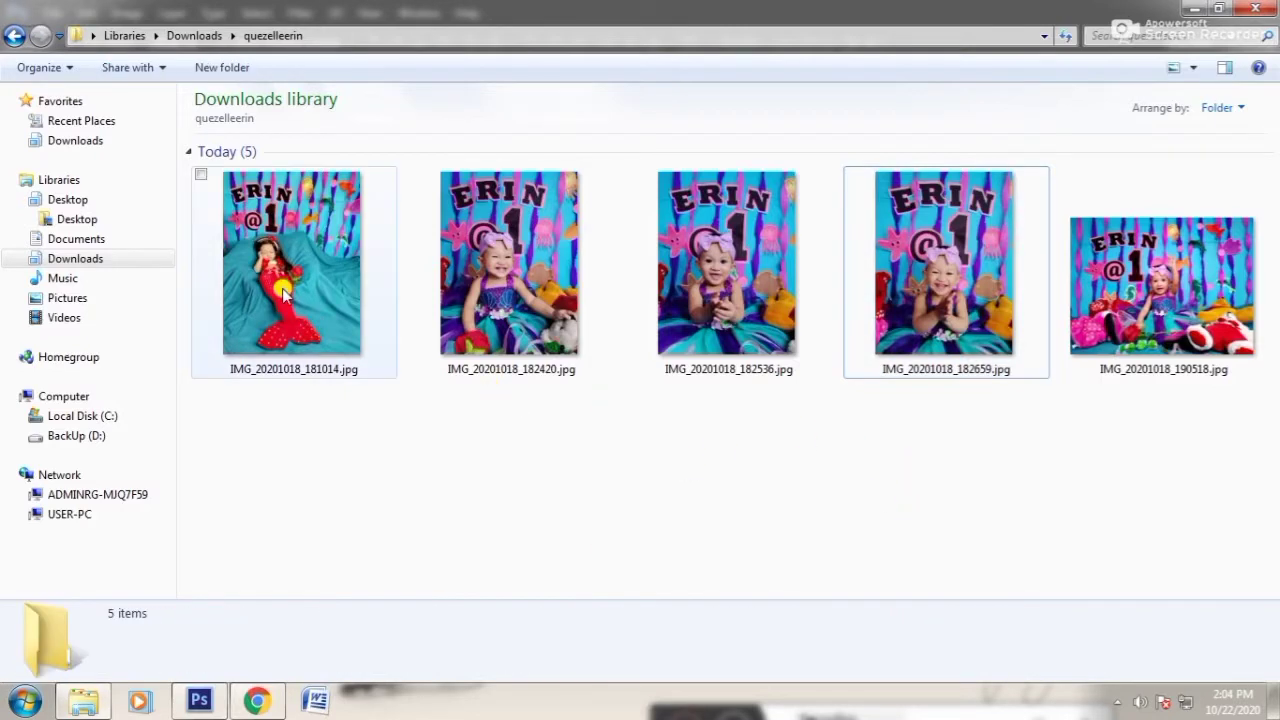
- Place the IMG_20201018_181014 red-dress photo, clip it to the lower-right circle at 43.2%
mouse_move(310, 350)
left_mouse_down()
mouse_move(197, 712)
mouse_move(694, 450)
mouse_move(803, 505)
left_mouse_up()
key("Return")
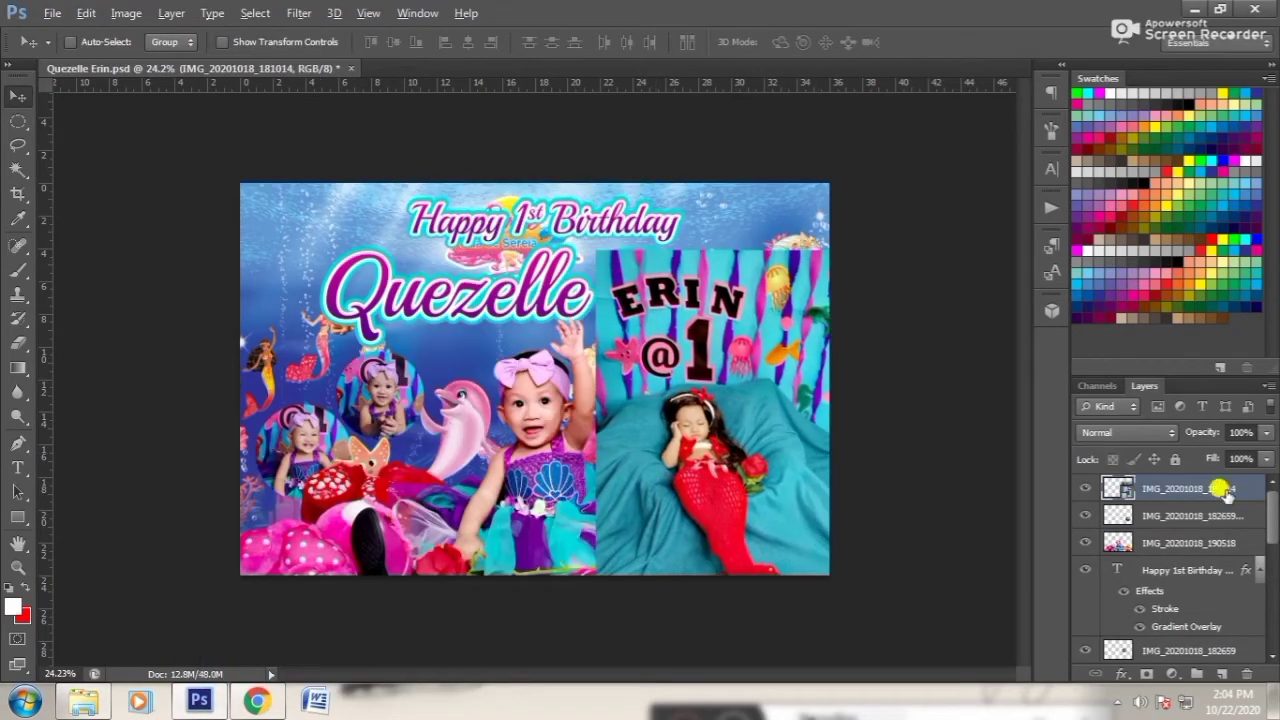
left_click(1170, 501, "alt")
key("ctrl+t")
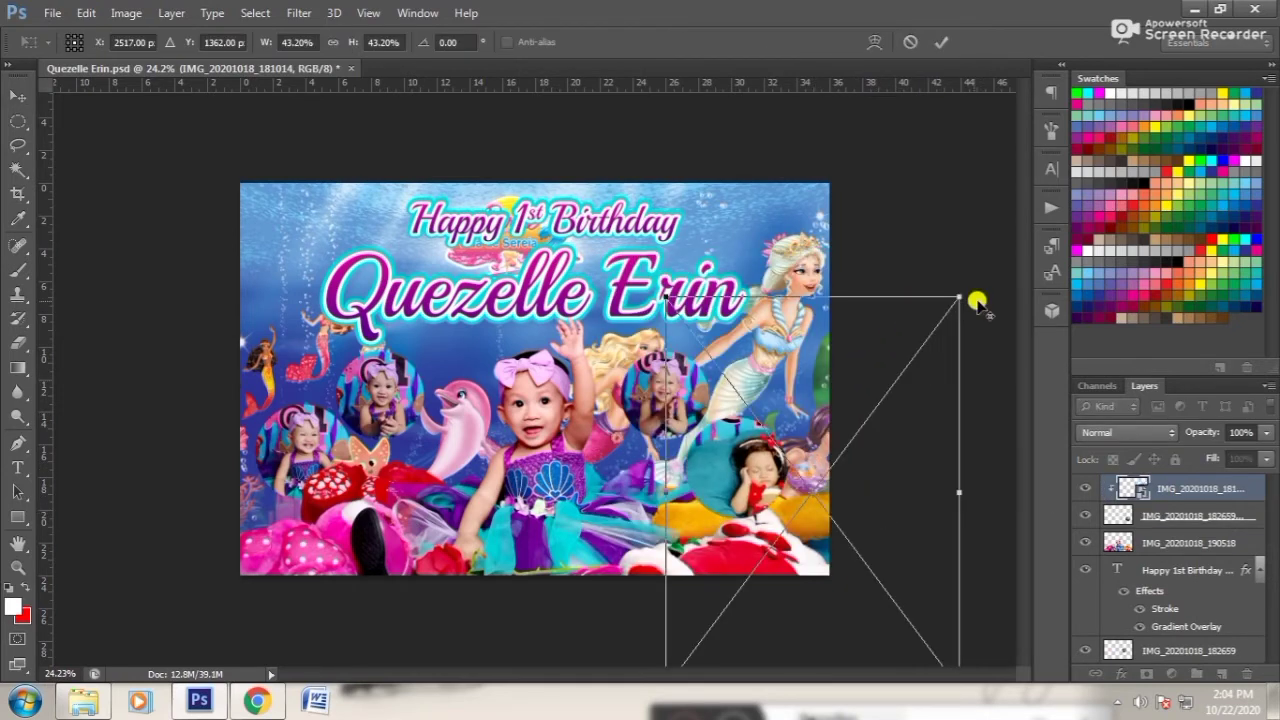
mouse_move(980, 294)
left_mouse_down()
mouse_move(935, 322)
mouse_move(941, 374)
left_mouse_up()
key("Return")
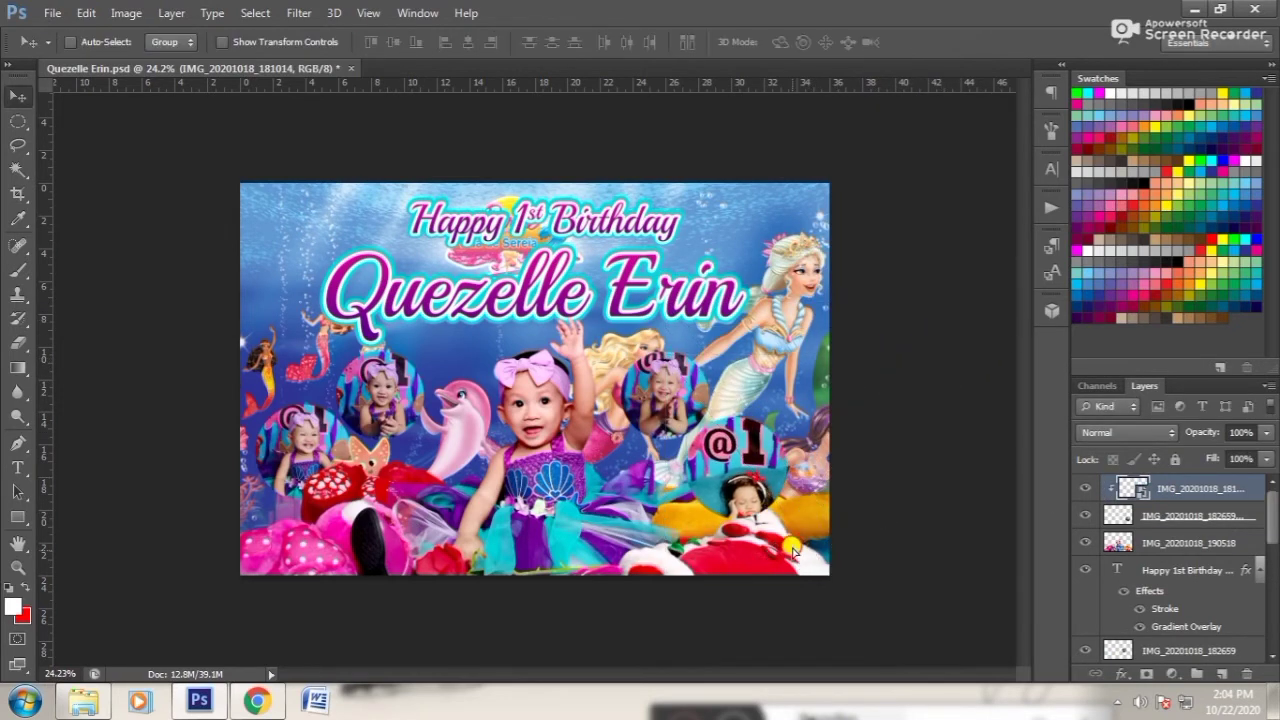
left_click_drag(812, 484, 802, 454)
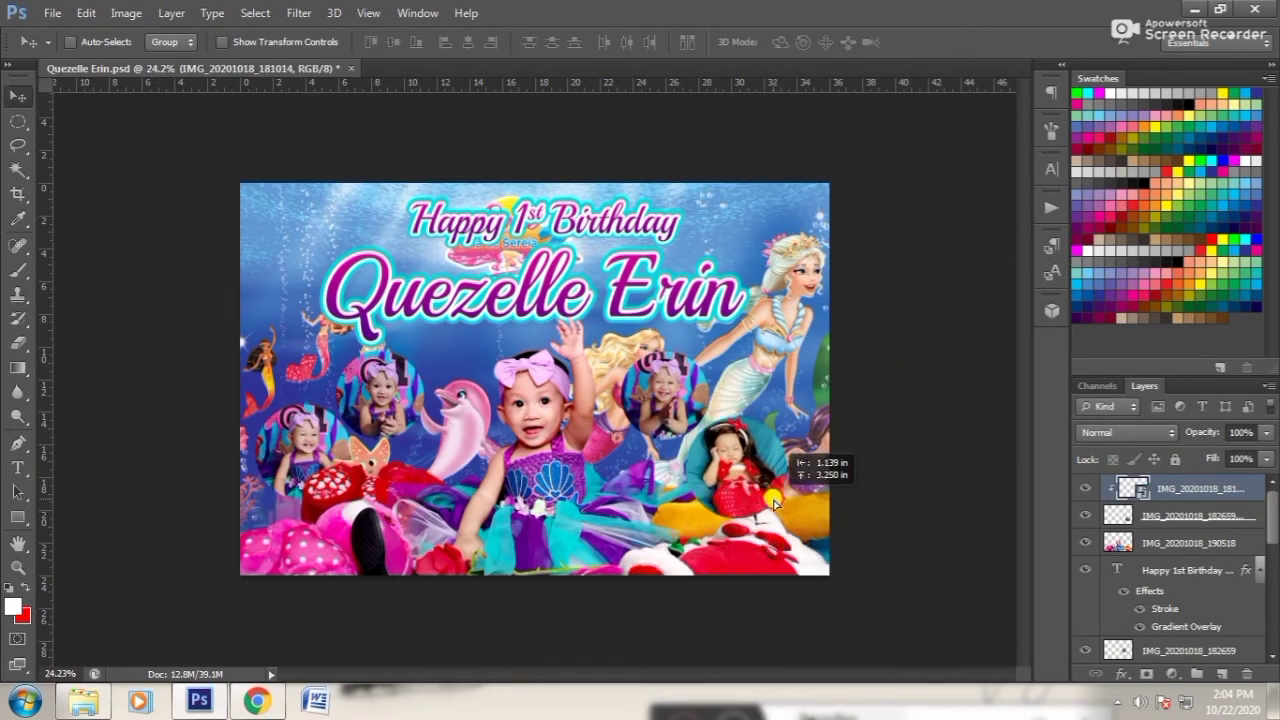
- Merge the clipped red-dress photo into its circle and nudge the left circle photo right
right_click(1195, 513)
left_click(871, 448)
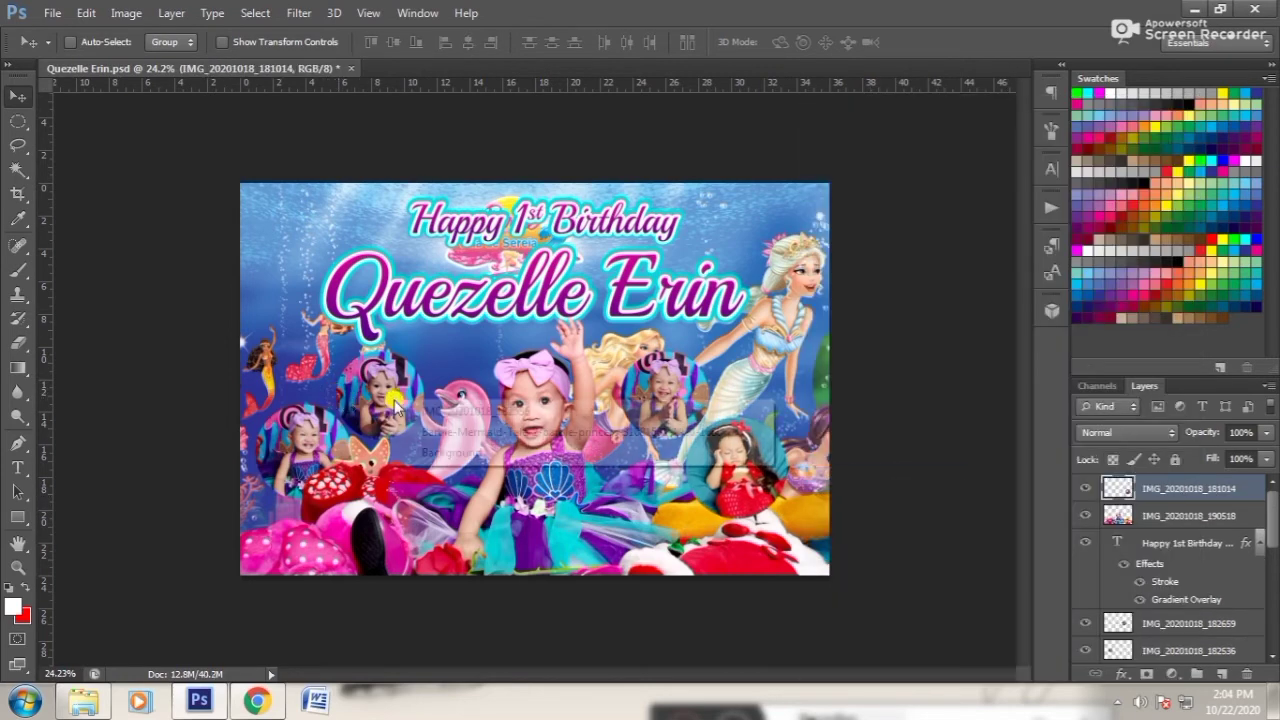
key("shift+Right")
left_click(1117, 704)
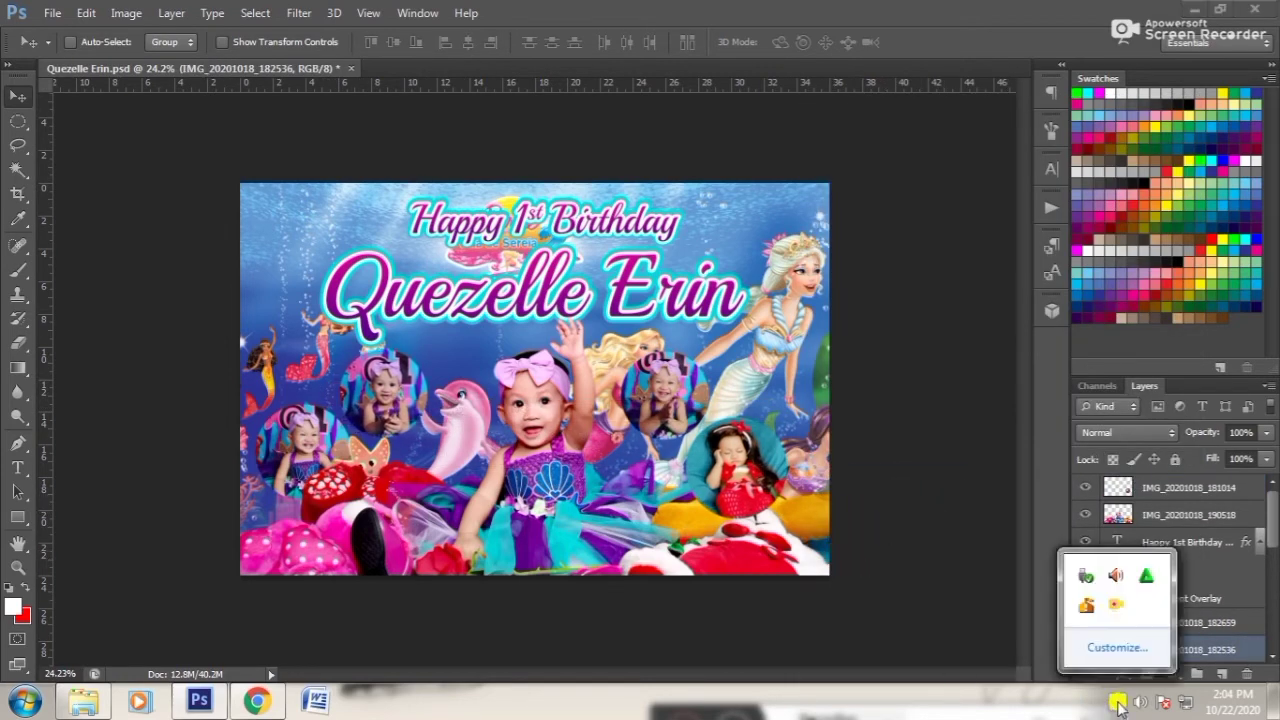
right_click(1112, 608)
left_click(890, 449)
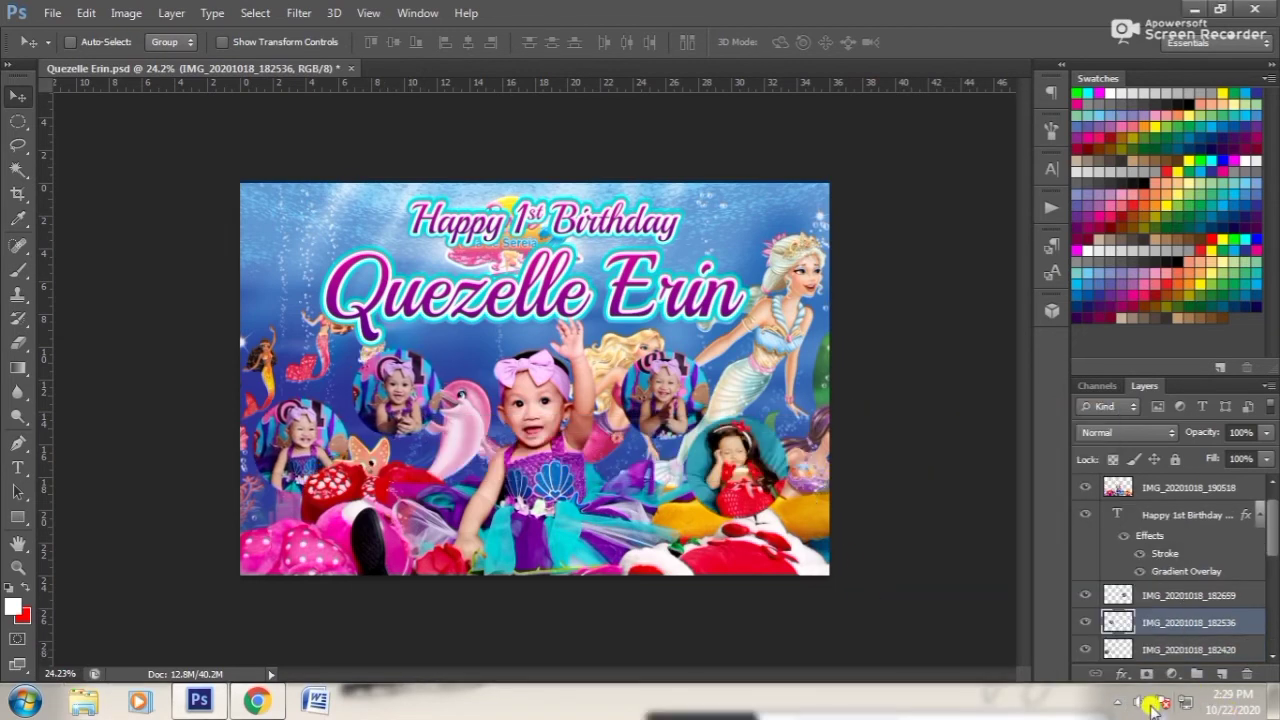
- Add a white outside Stroke and a Drop Shadow to the 182536 circle photo
left_click(1122, 674)
left_click(961, 497)
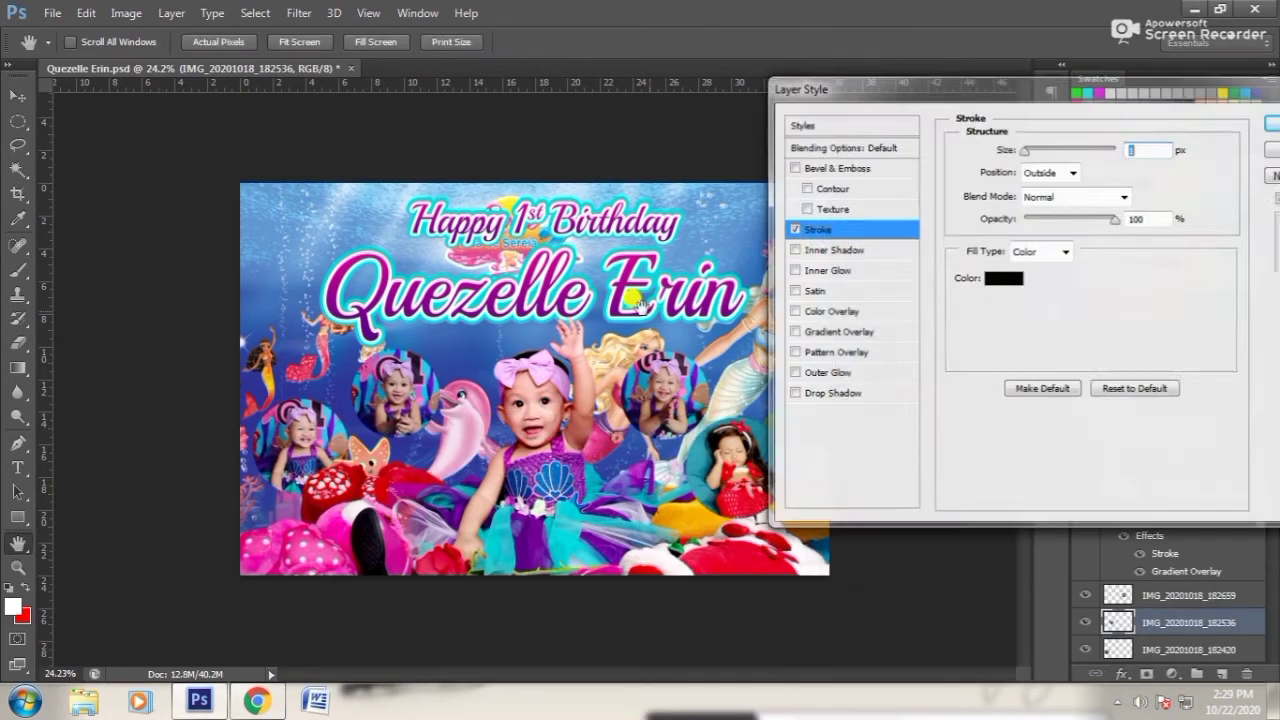
left_click(1000, 278)
left_click(817, 157)
left_click(1066, 178)
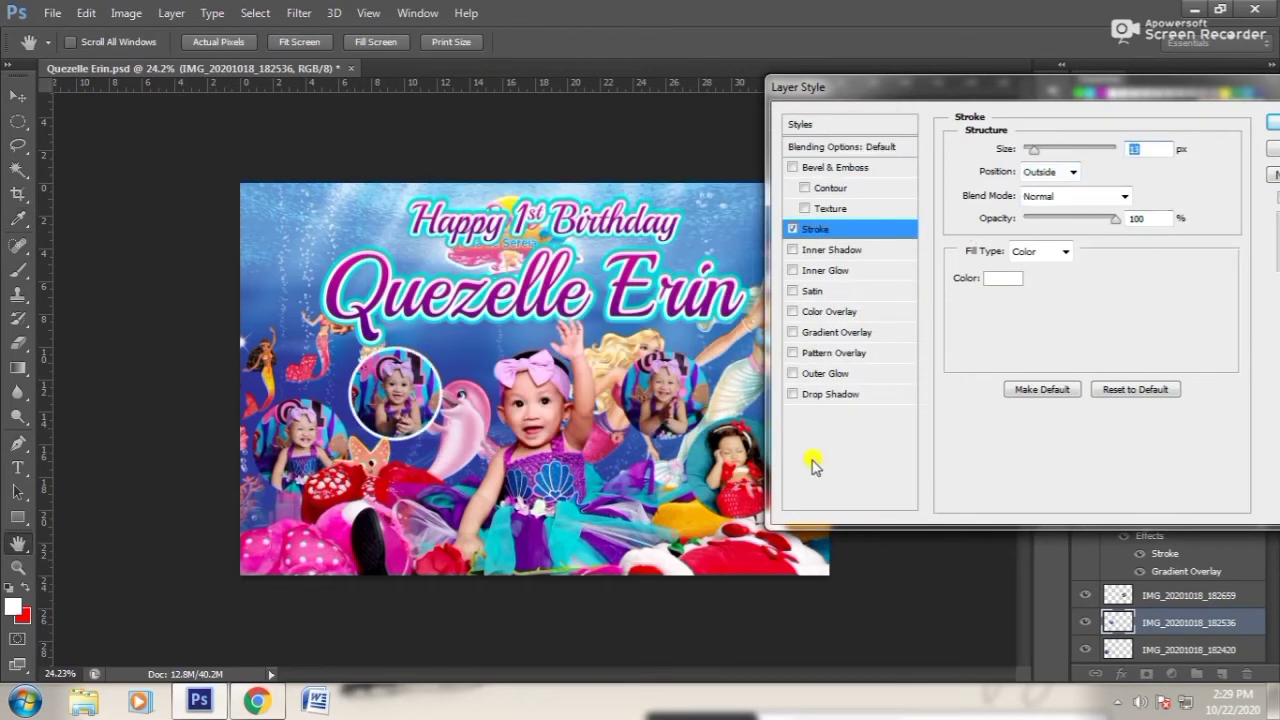
left_click(852, 394)
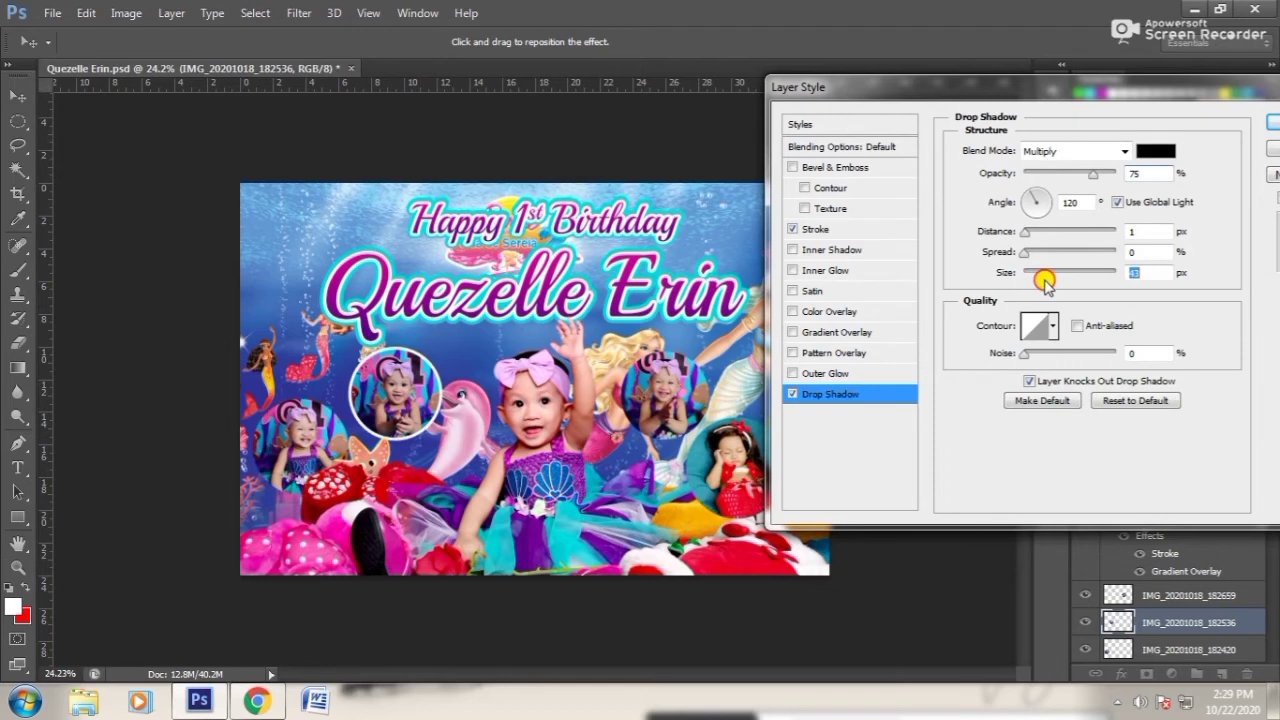
key("Return")
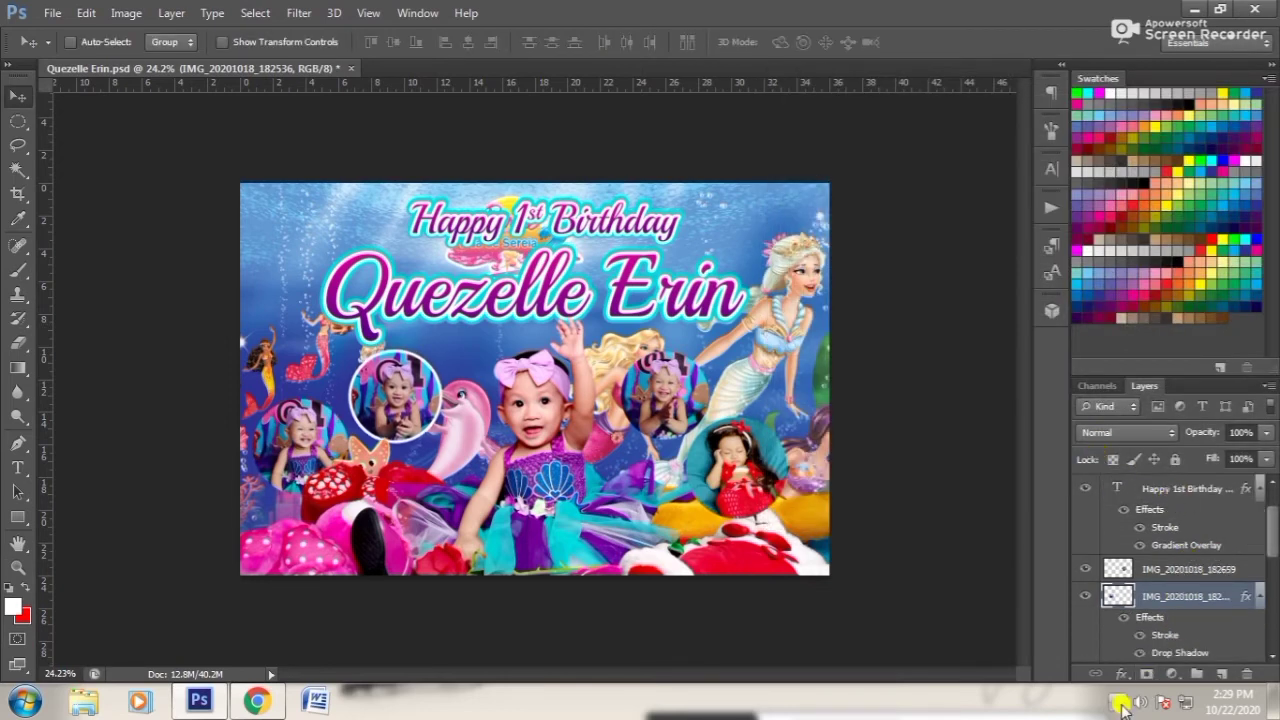
- Copy that layer style and select the left circle photo's layer
left_click(1118, 702)
left_click(1118, 702)
right_click(1180, 635)
left_click(1183, 488)
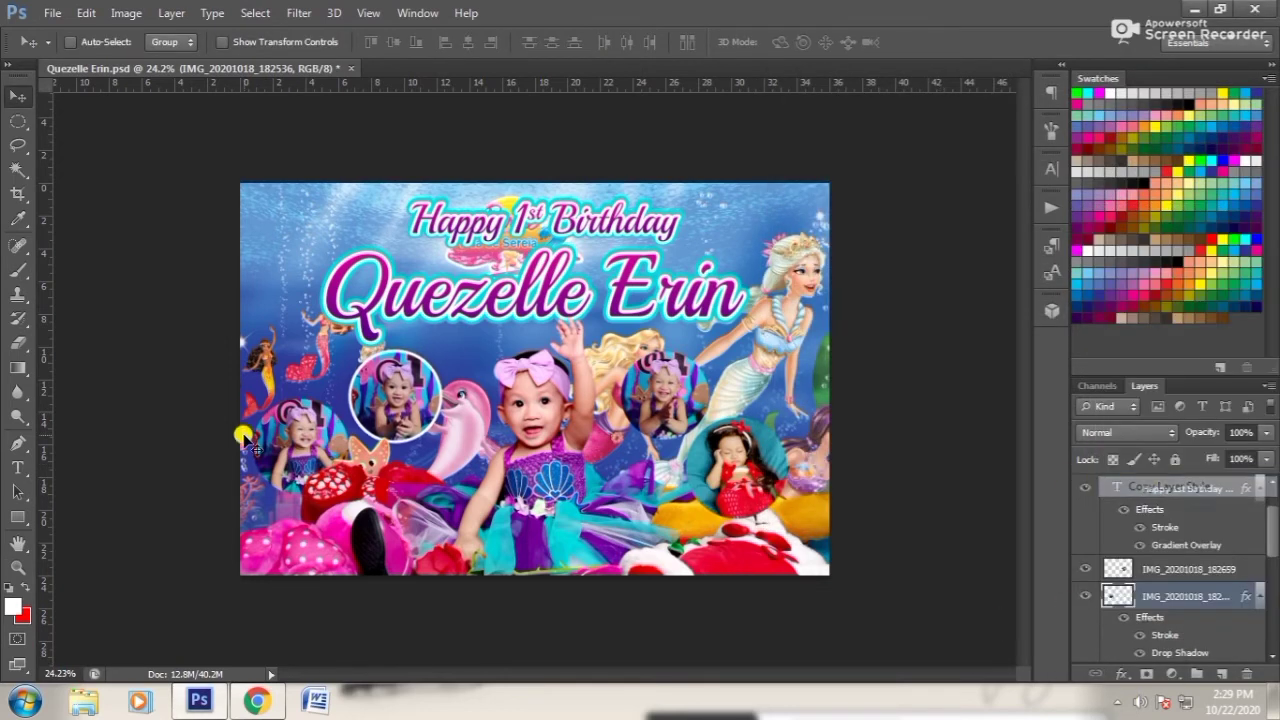
right_click(243, 437)
left_click(300, 446)
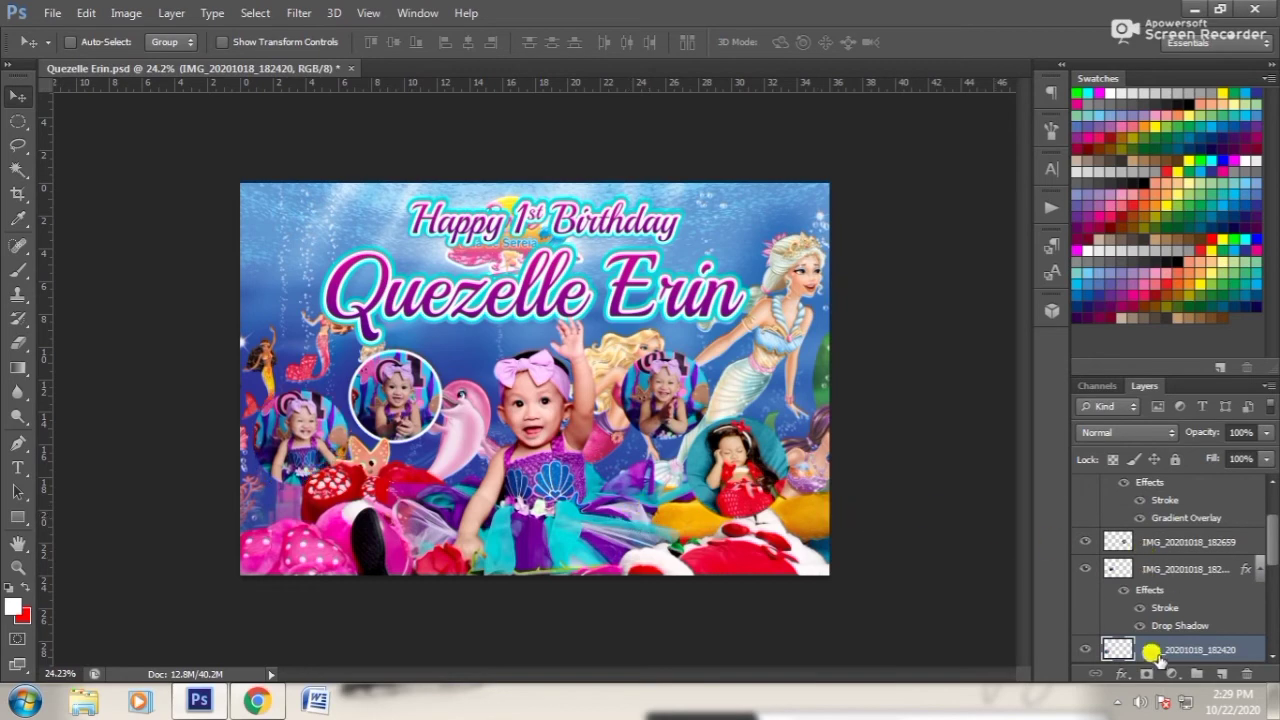
- Paste the stroke-and-shadow style onto the left, upper-right and red-dress circle photos
right_click(1155, 655)
left_click(951, 368)
right_click(670, 398)
left_click(720, 410)
right_click(778, 486)
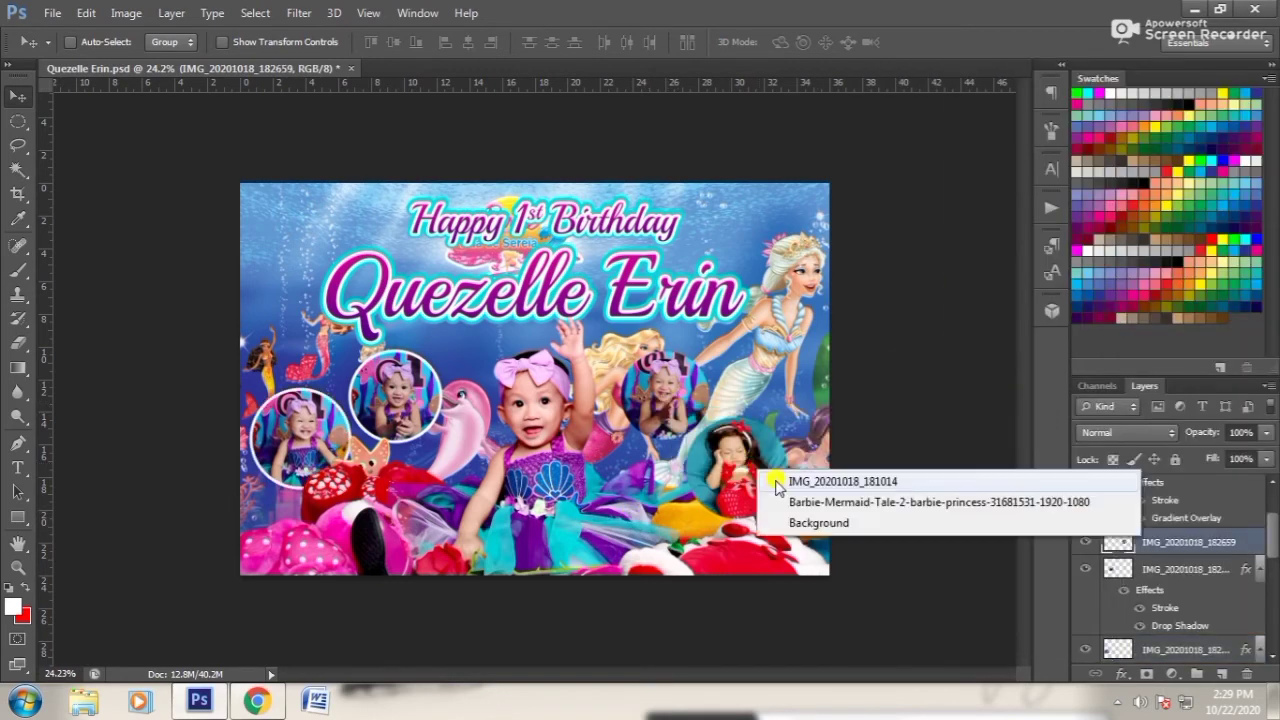
left_click(777, 482)
right_click(1092, 560)
left_click(850, 400)
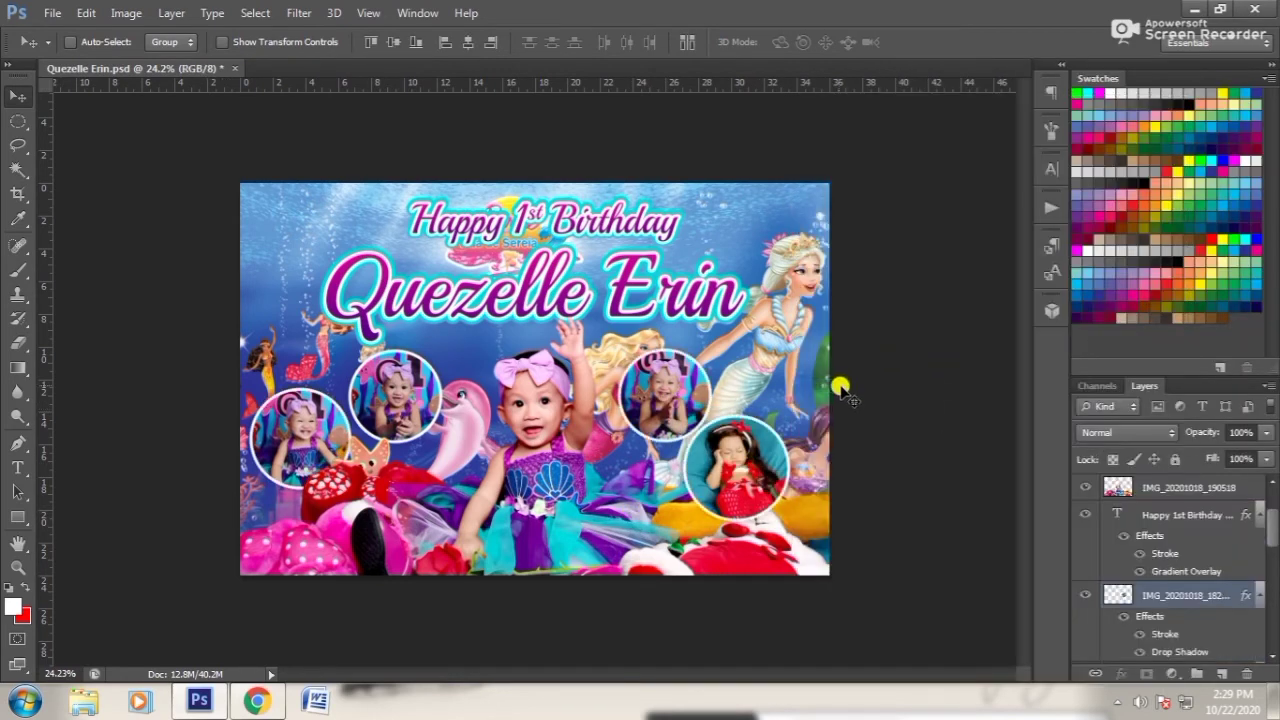
- Move the red-dress circle down-right, the upper-right circle lower, the upper-left circle right
key("ctrl+shift+bracketright")
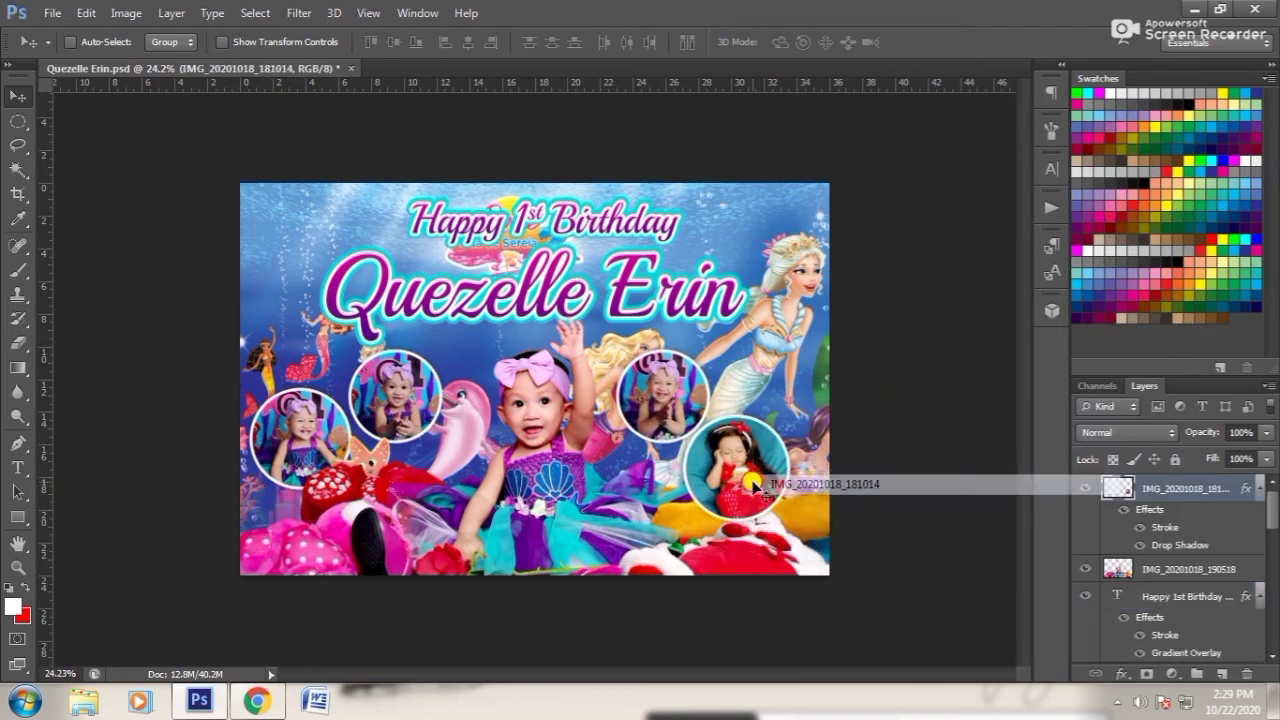
left_click_drag(752, 487, 772, 512)
right_click(655, 408)
left_click(700, 430)
left_click_drag(660, 400, 660, 438)
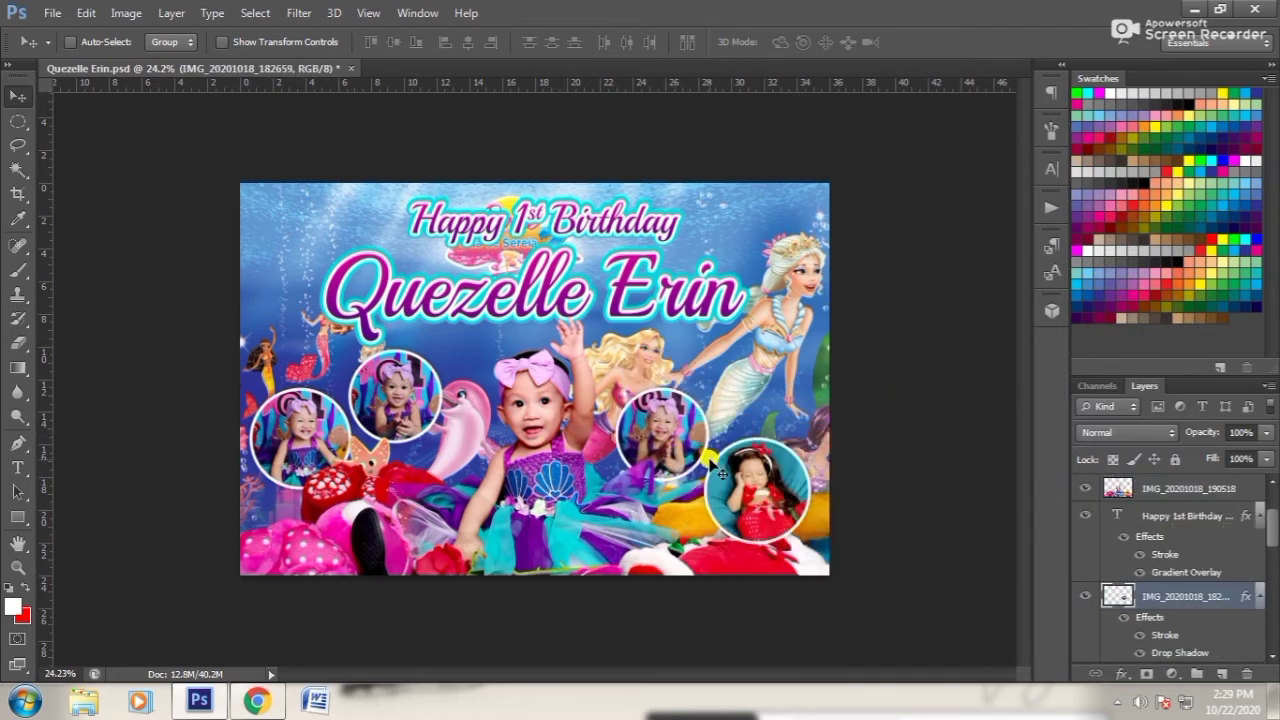
right_click(381, 412)
left_click(420, 430)
left_click_drag(427, 443, 452, 443)
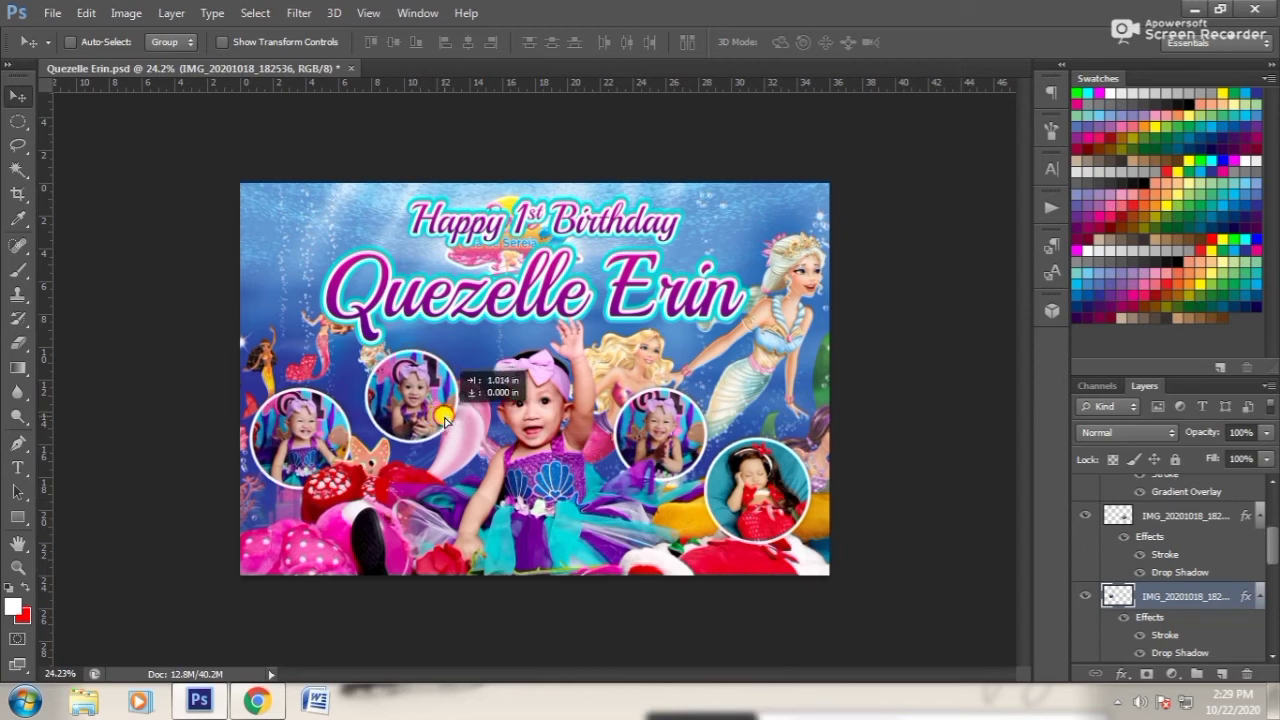
- Select the name title's copy text layer
right_click(570, 310)
left_click(600, 320)
right_click(570, 292)
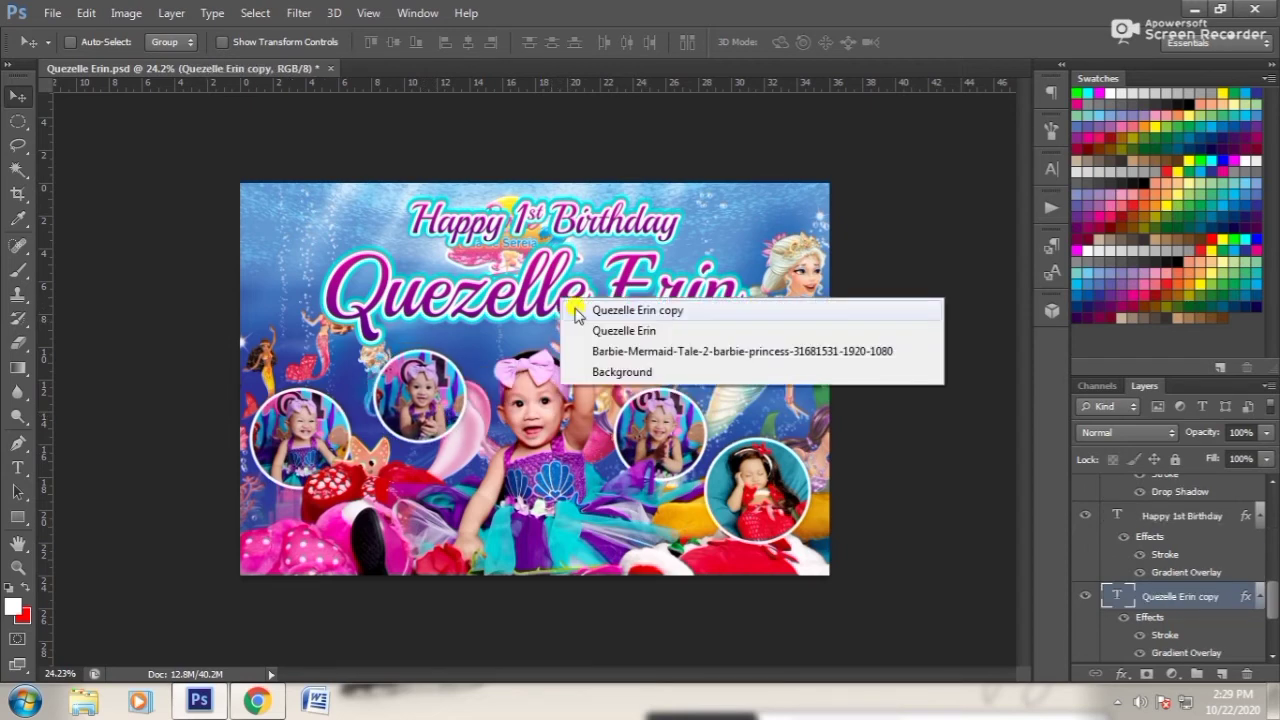
left_click(600, 302)
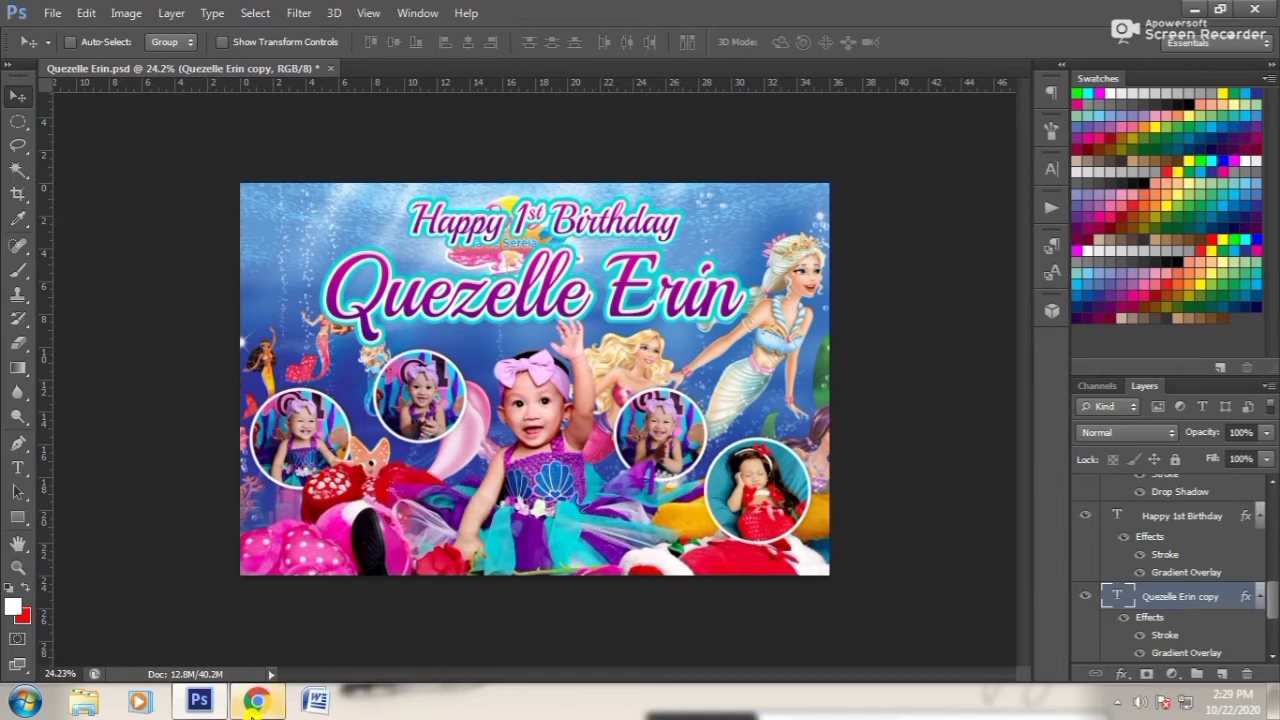
- Search Google Images for 'ballons png' in Chrome
left_click(255, 700)
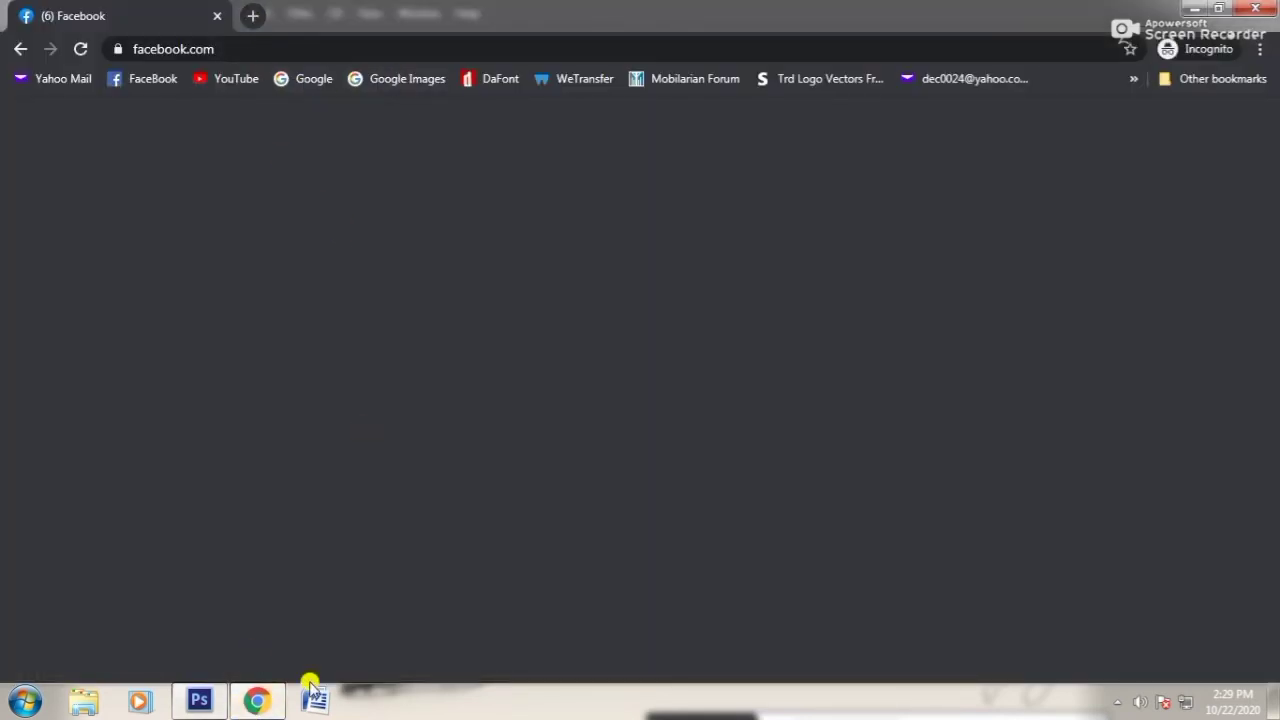
left_click(255, 16)
left_click(400, 78)
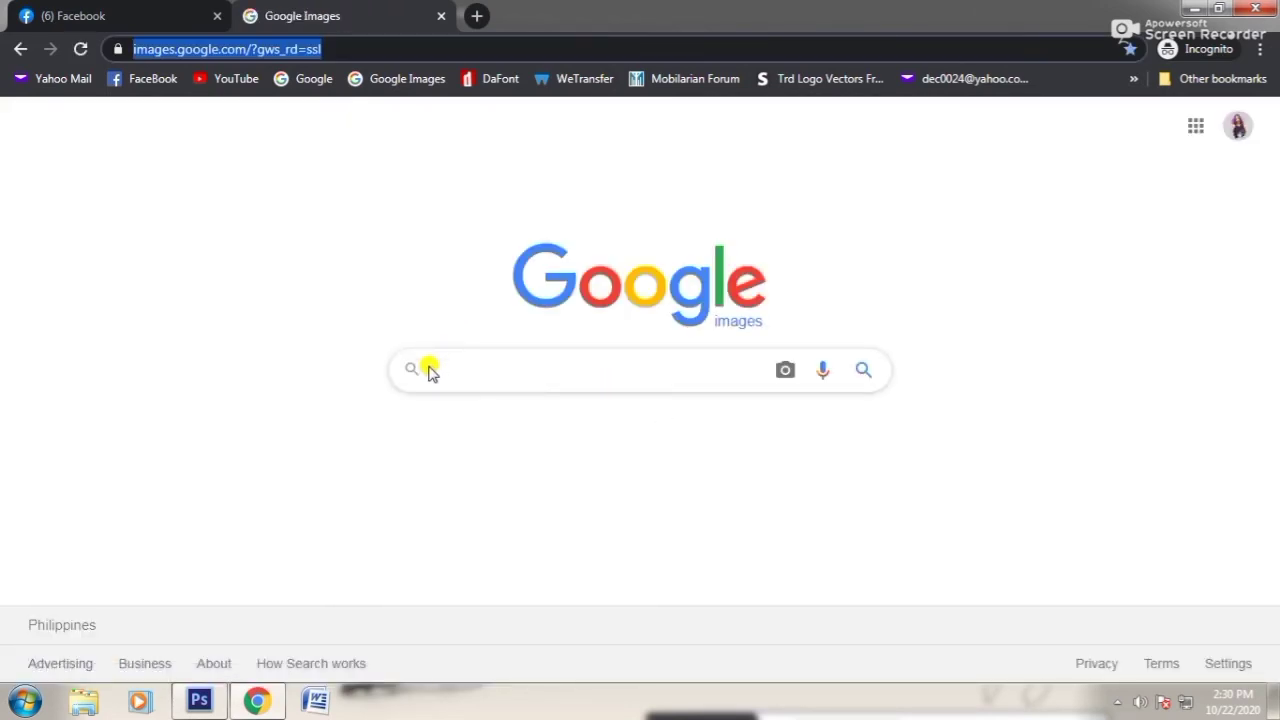
left_click(432, 370)
type("allons ")
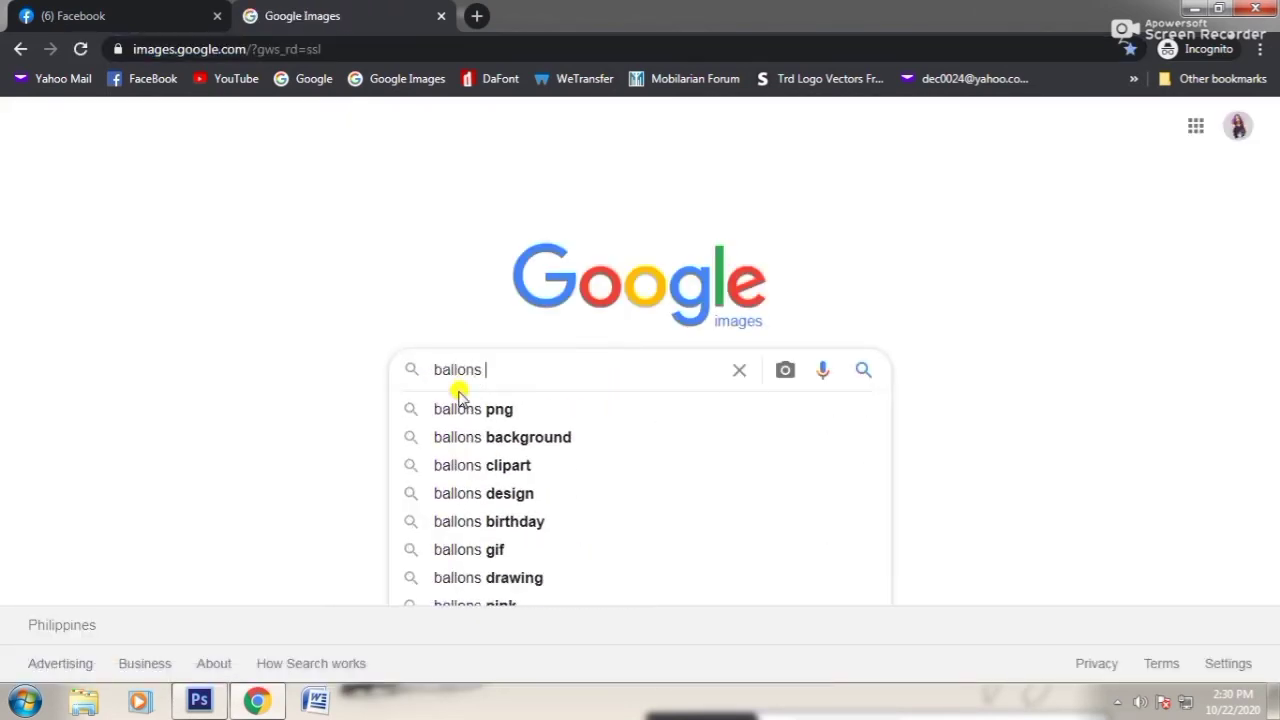
type("png")
key("Return")
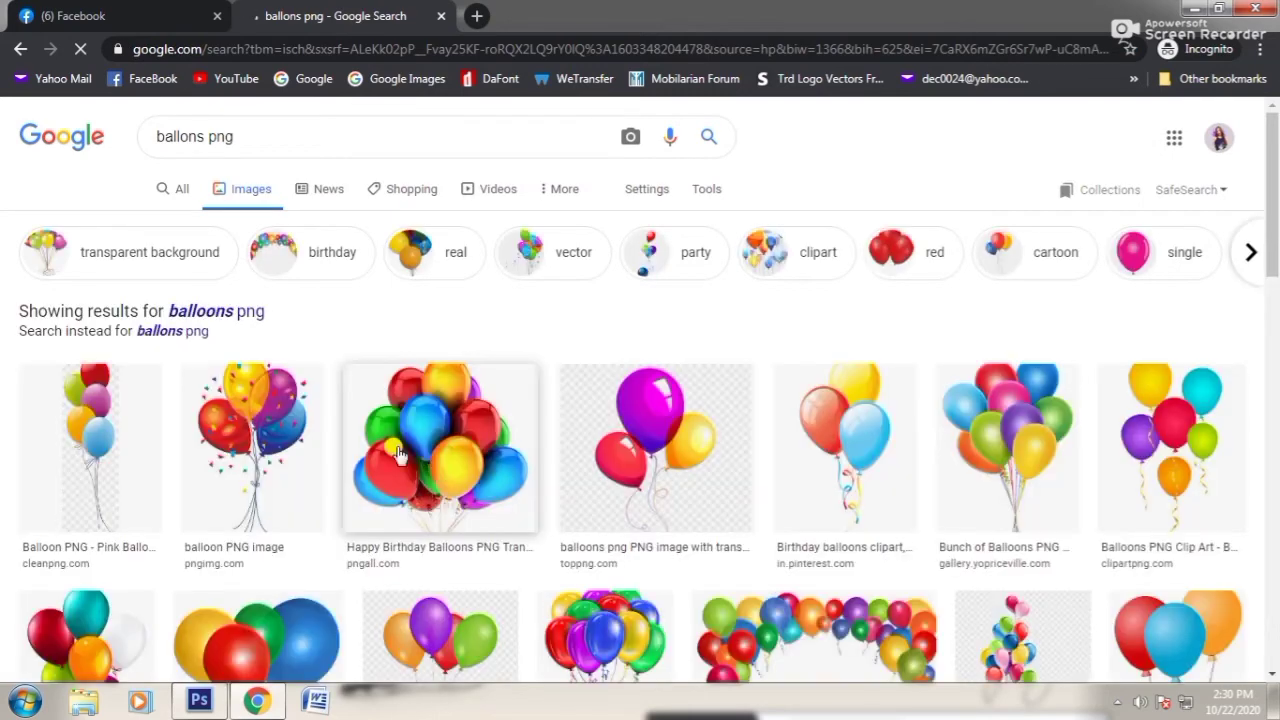
scroll(458, 395, "down", 3)
scroll(918, 592, "down", 2)
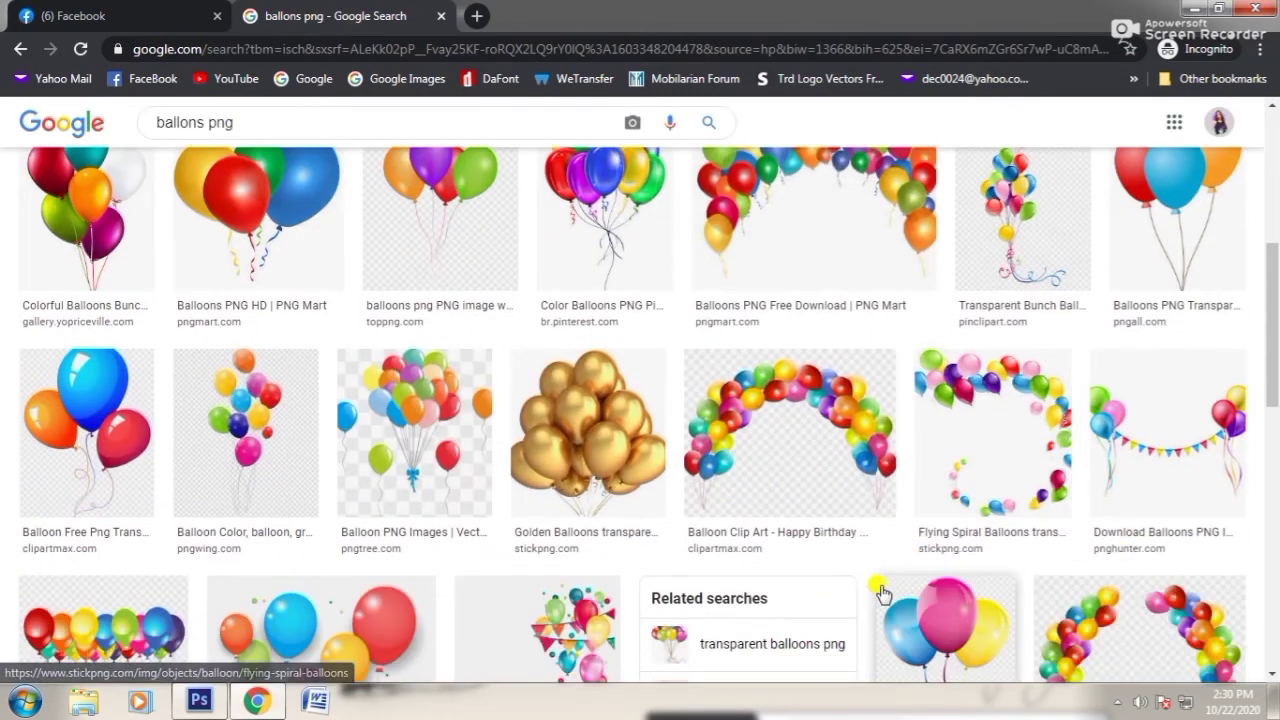
- Save the balloons-with-bunting image as balloons-a5i.png in Downloads
left_click(1155, 500)
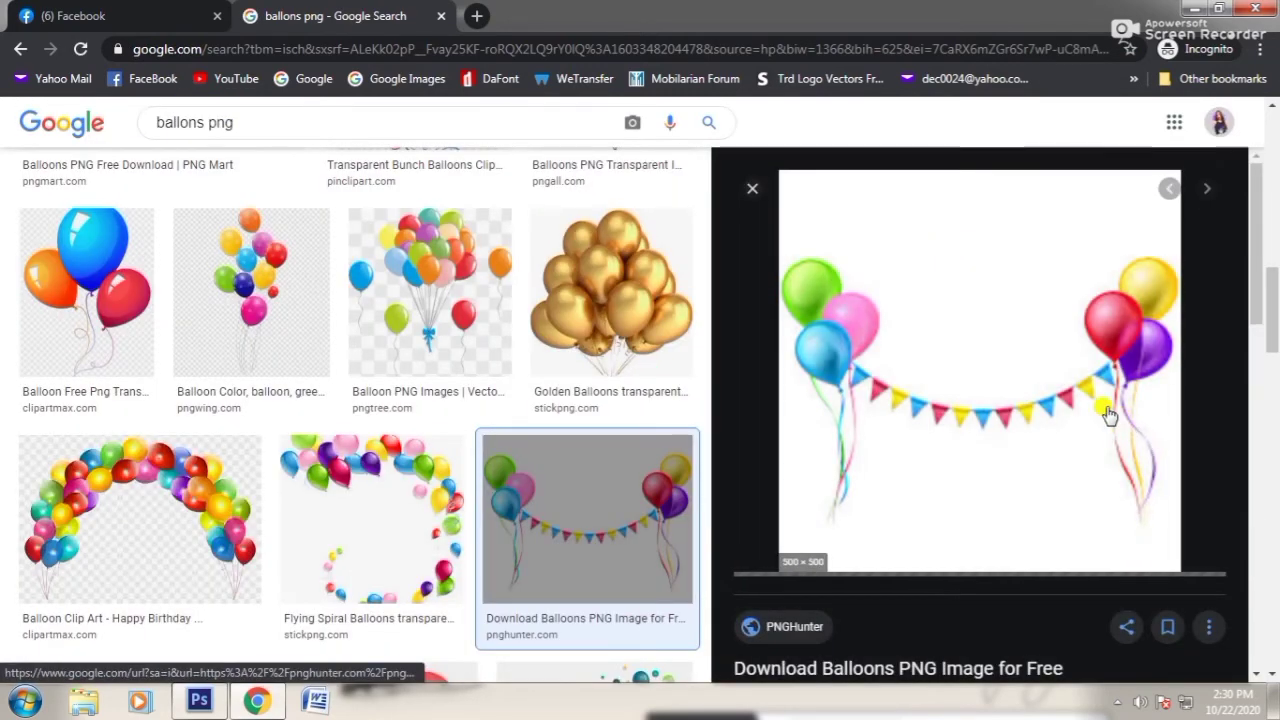
right_click(1140, 366)
left_click(1088, 536)
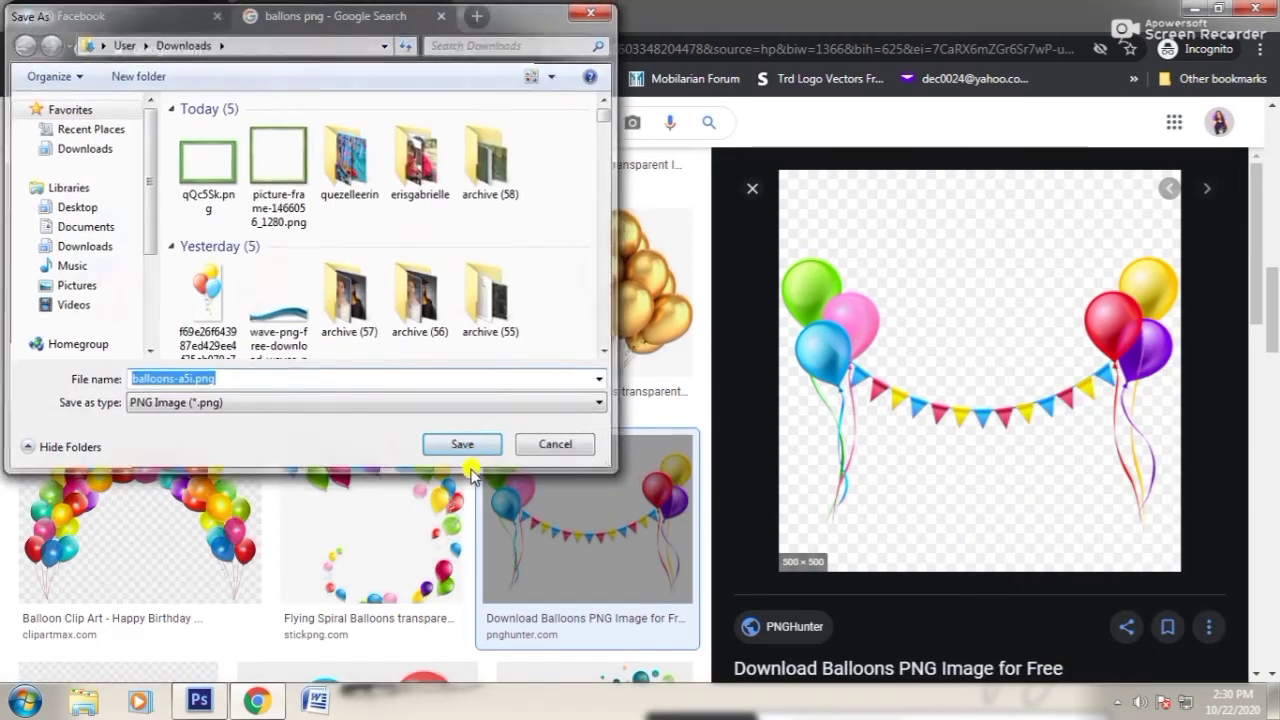
left_click(462, 446)
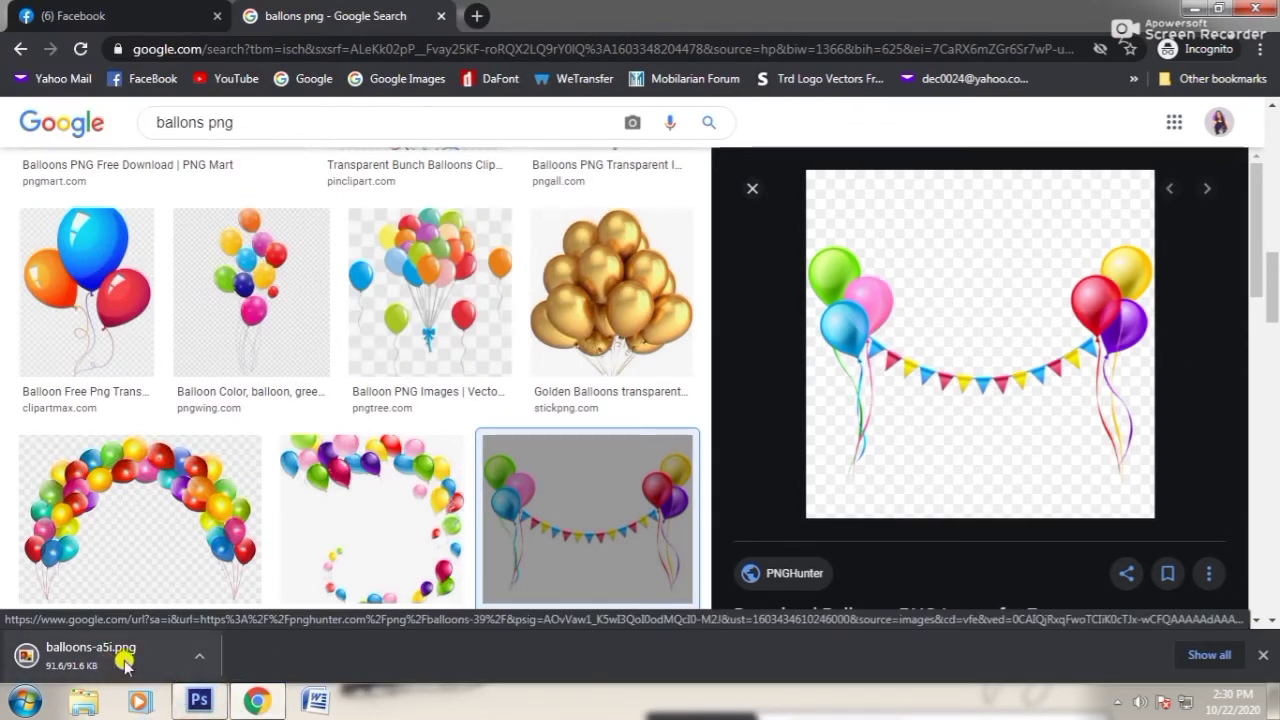
- Place balloons-a5i.png on the banner, enlarged and moved toward the top
left_click_drag(175, 697, 346, 596)
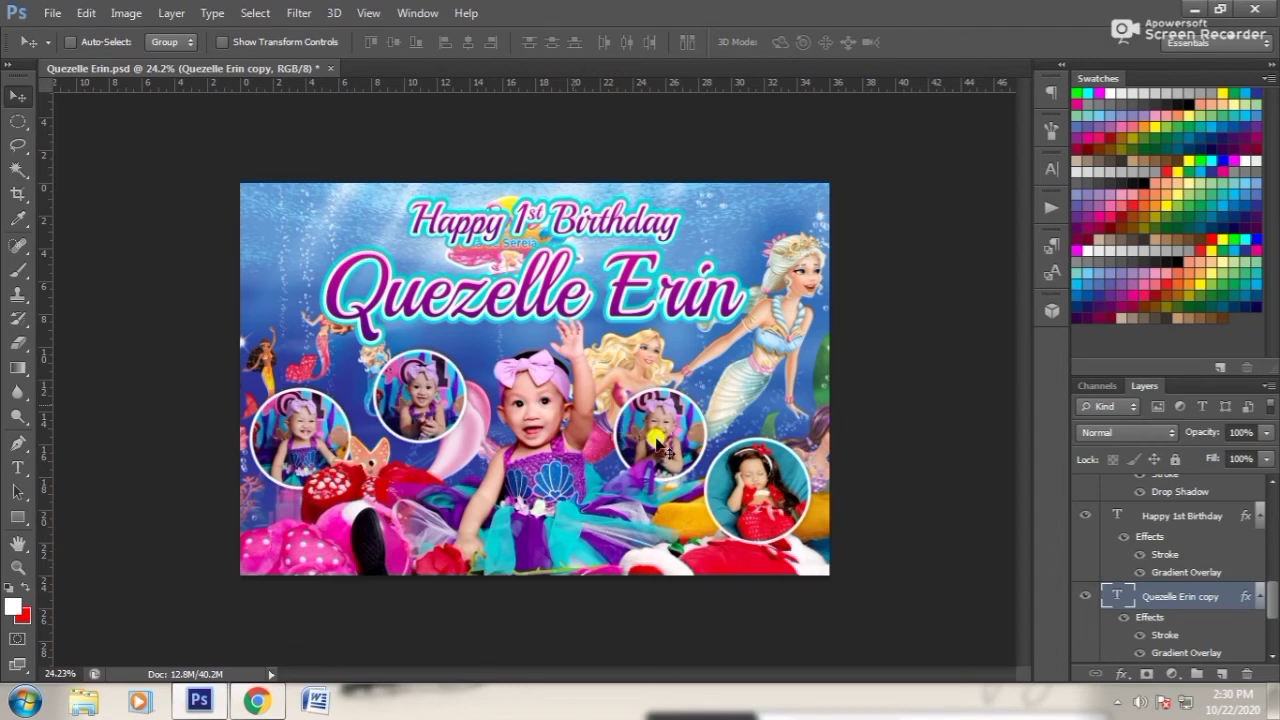
left_click_drag(658, 447, 755, 323)
mouse_move(542, 363)
left_mouse_down()
mouse_move(1006, 240)
mouse_move(996, 237)
left_mouse_up()
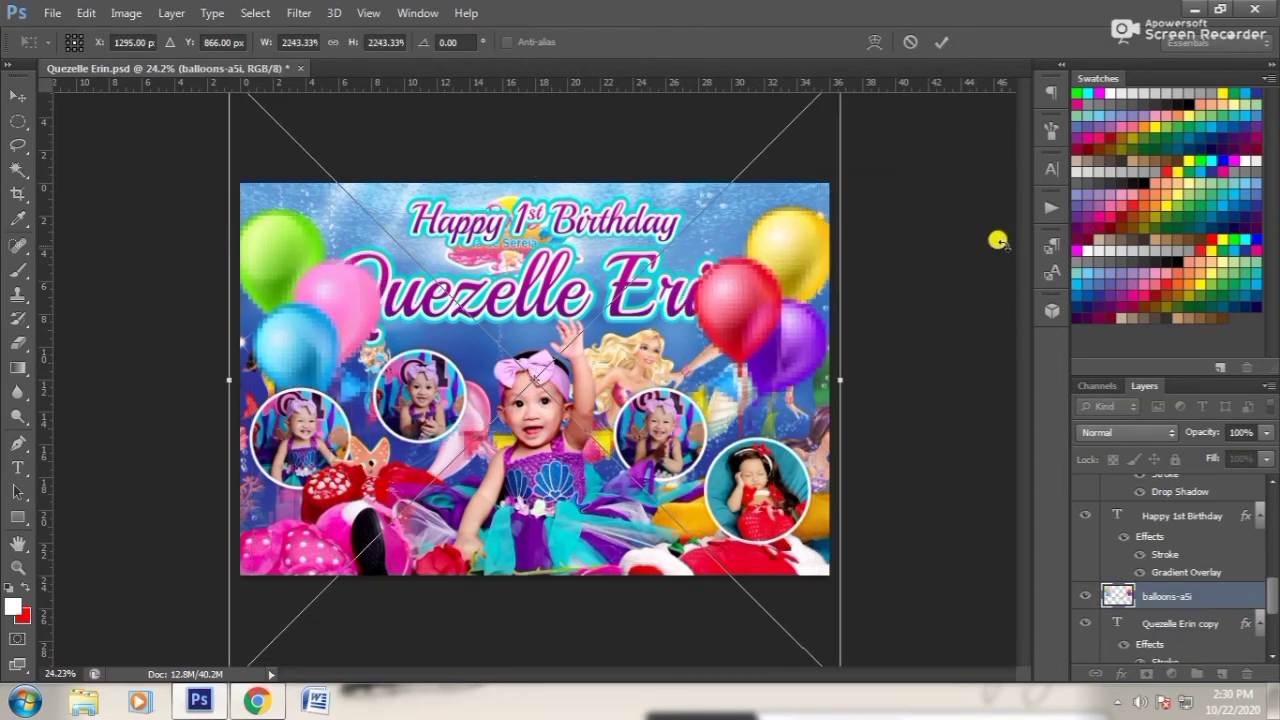
key("Return")
left_click_drag(795, 255, 790, 205)
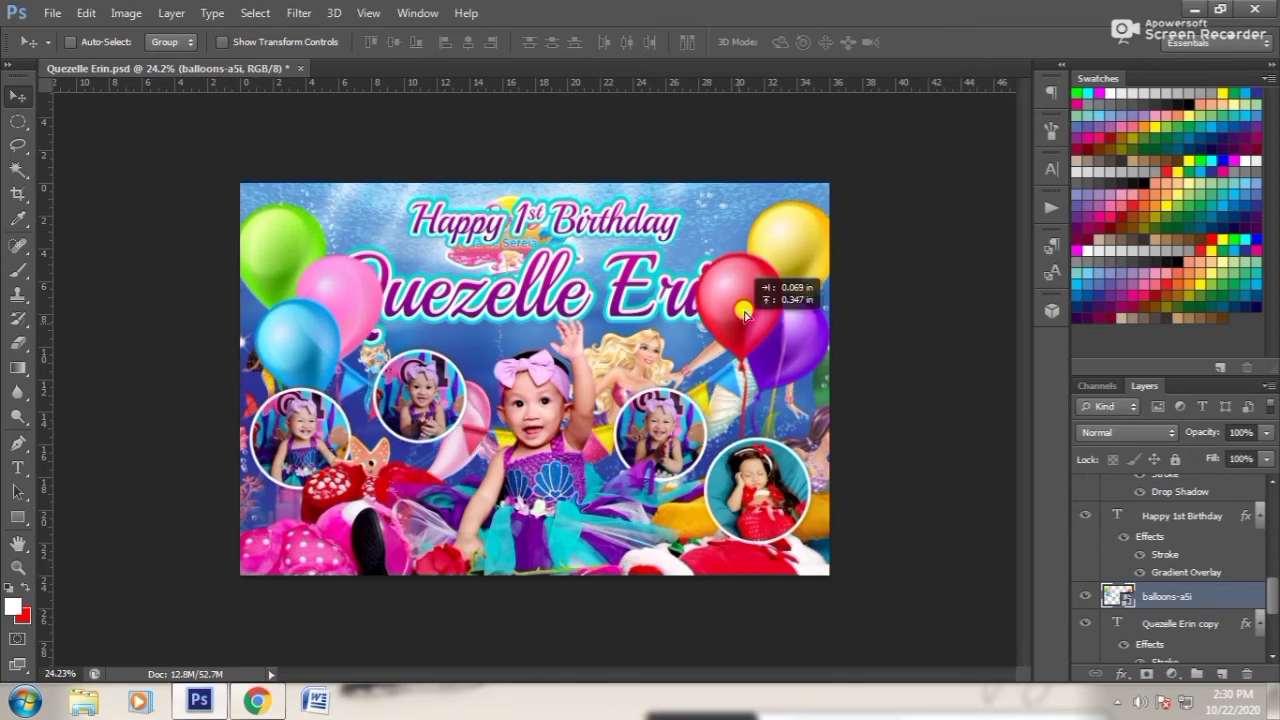
- Send the balloons behind the name text and resize them to fill both top corners
key("ctrl+t")
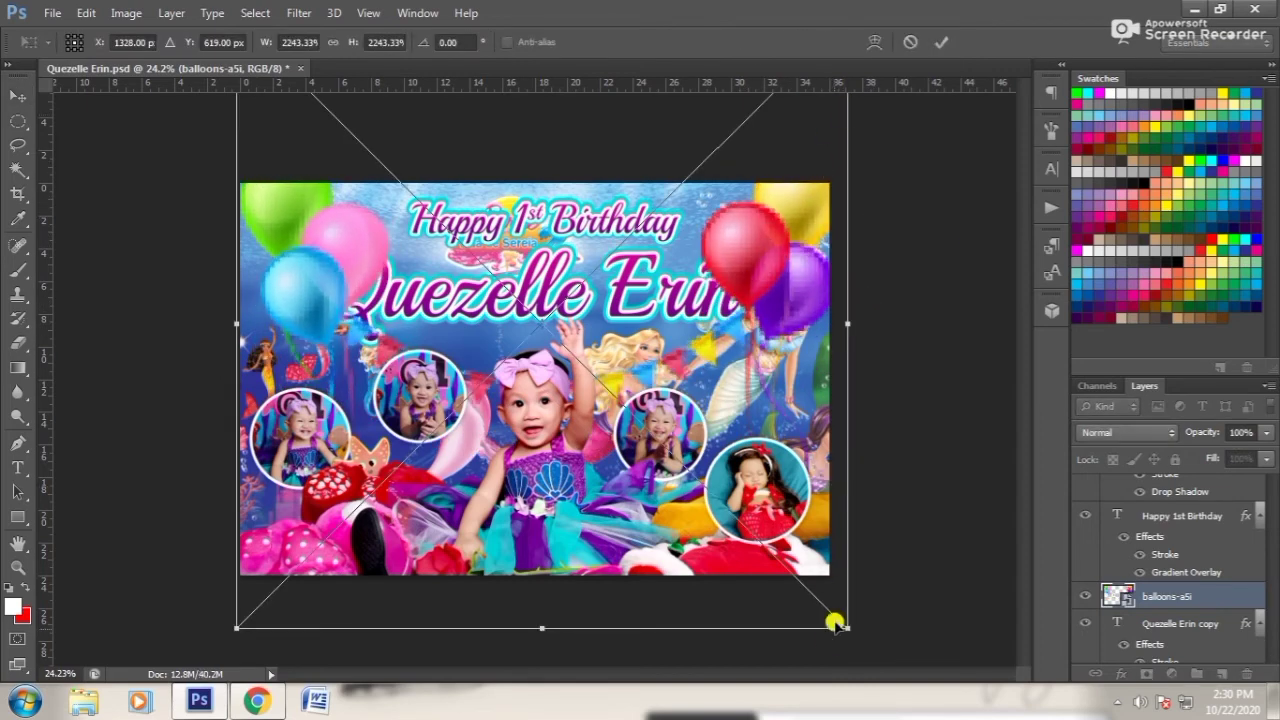
left_click_drag(847, 627, 645, 408)
key("Return")
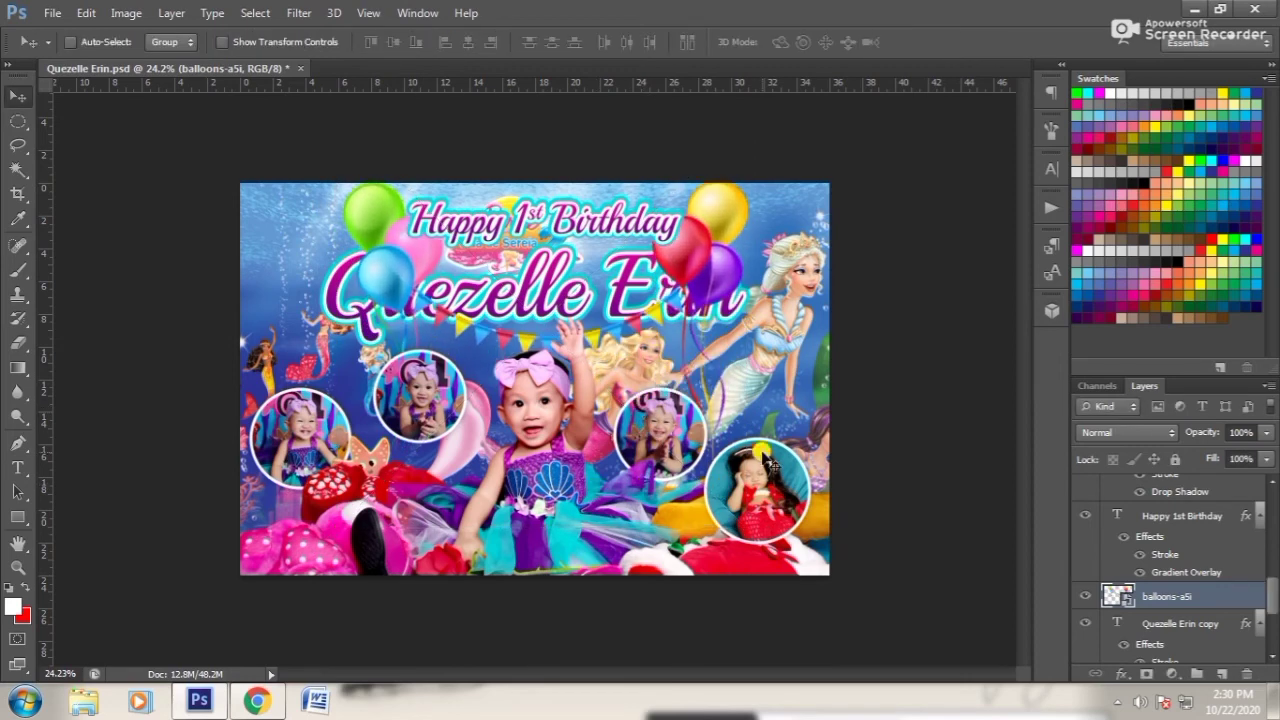
key("ctrl+bracketleft")
key("ctrl+bracketleft")
key("ctrl+t")
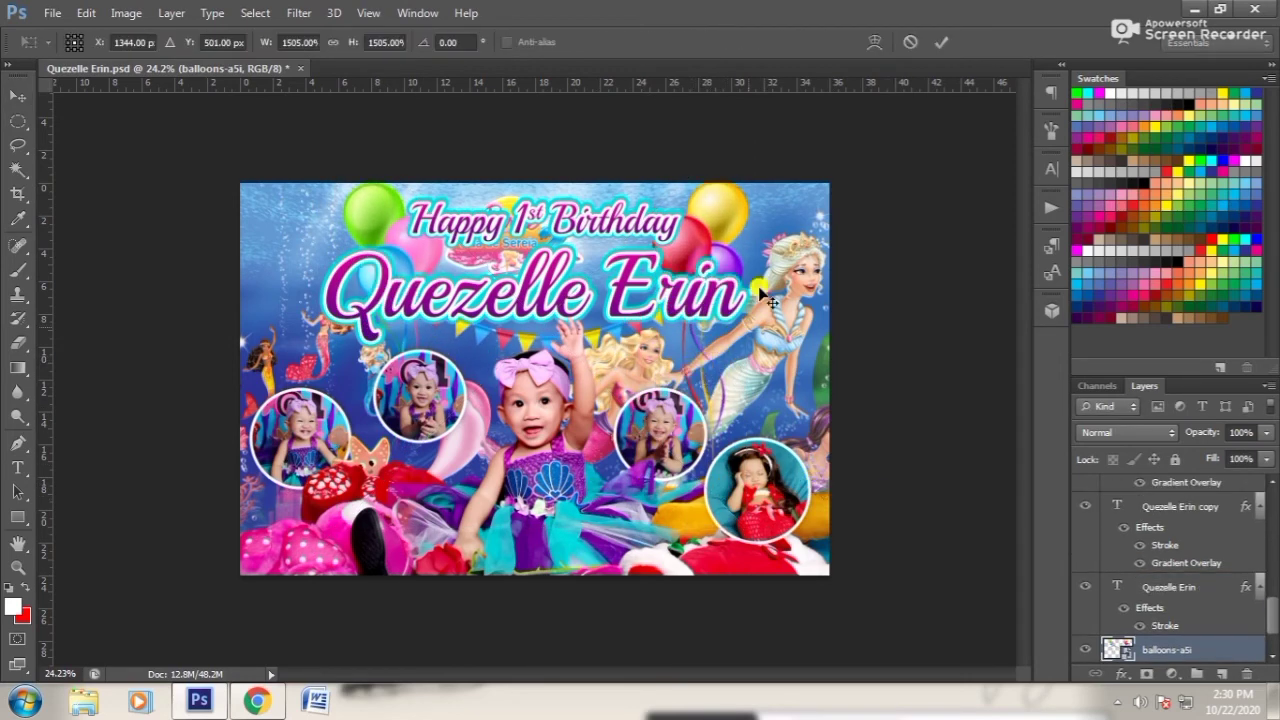
left_click_drag(338, 520, 186, 508)
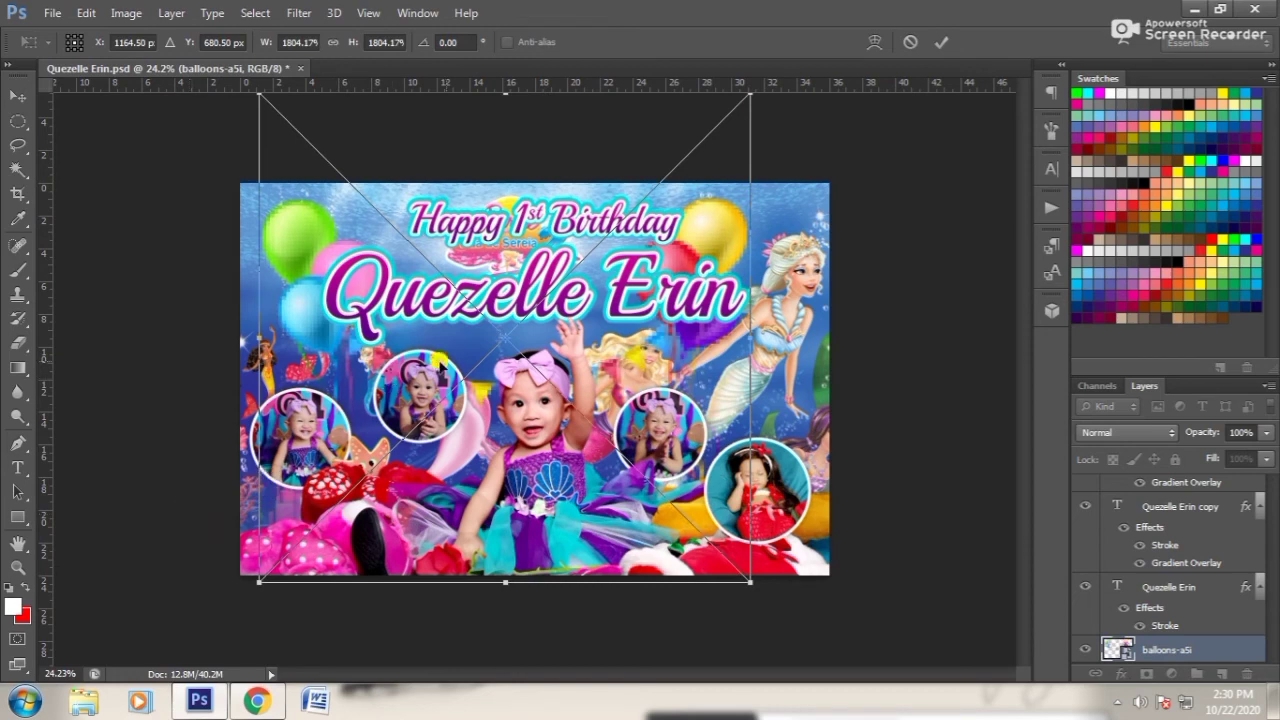
key("Return")
mouse_move(596, 398)
left_mouse_down()
mouse_move(618, 382)
mouse_move(670, 430)
mouse_move(704, 409)
left_mouse_up()
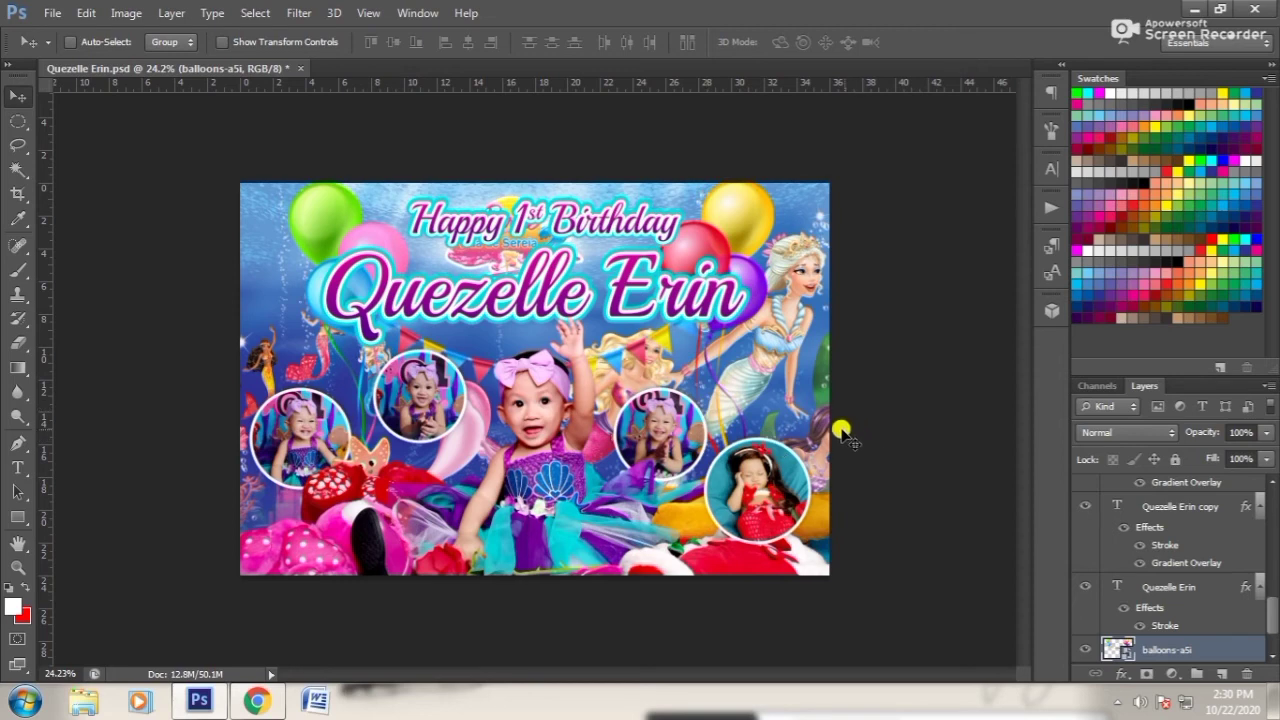
- Nudge the upper-left circle photo slightly left, then select the balloons-a5i layer
left_click(724, 452, "ctrl")
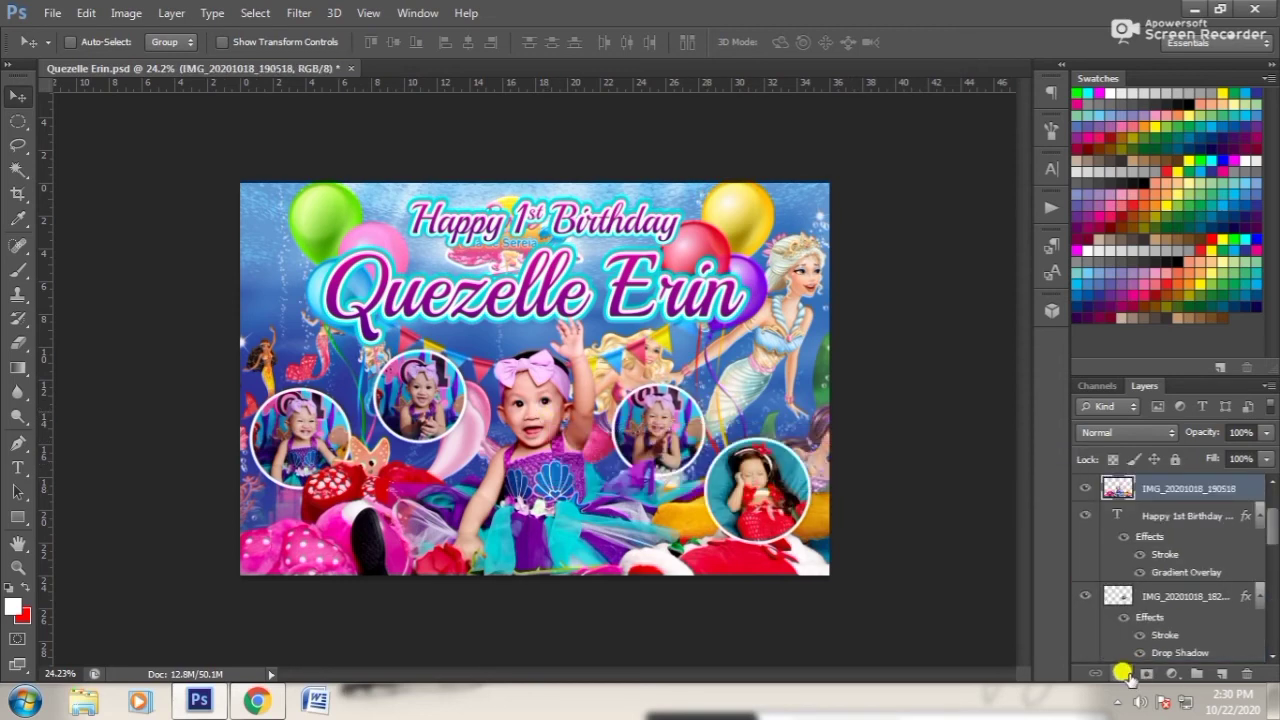
left_click(1121, 674)
left_click(738, 480)
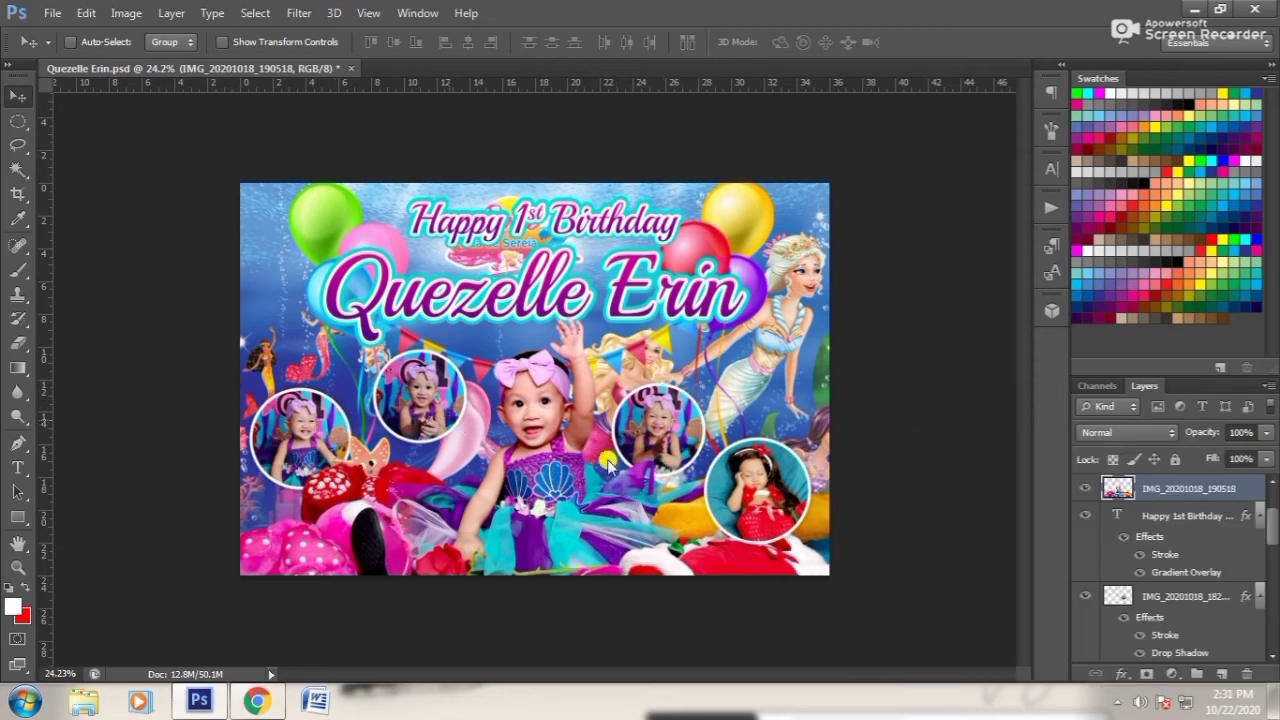
left_click_drag(705, 455, 697, 455)
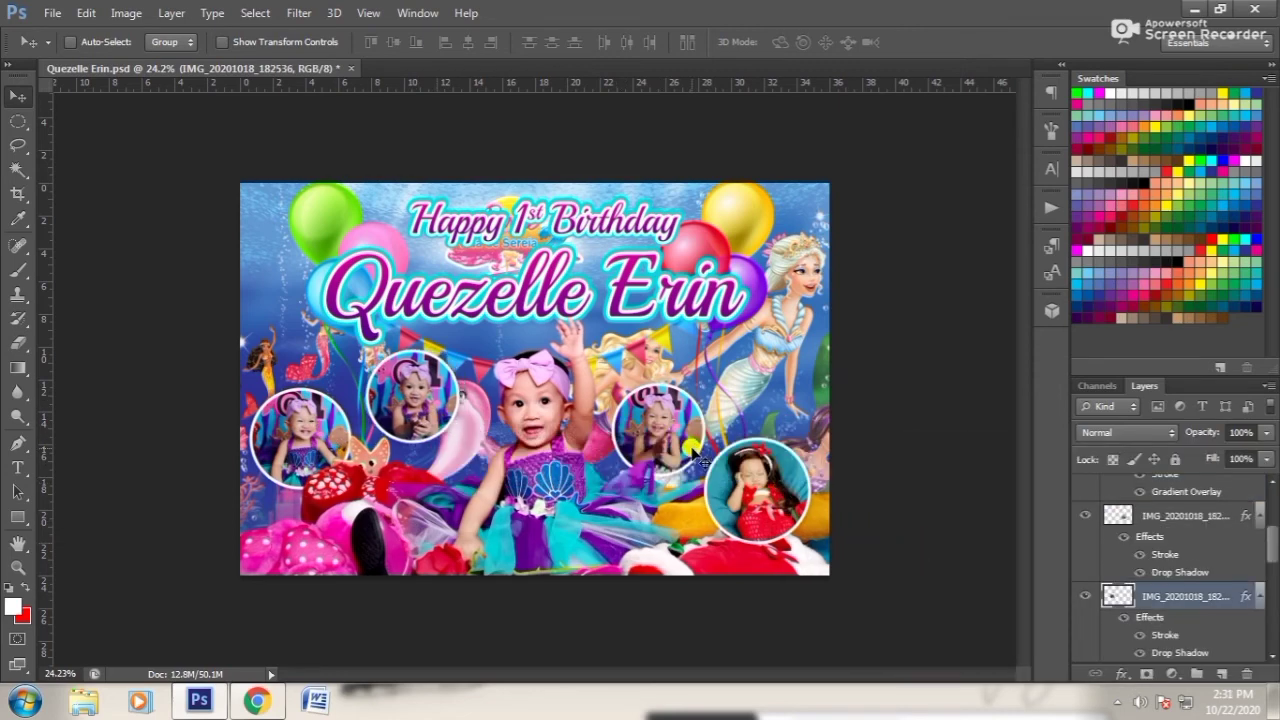
right_click(697, 455)
right_click(668, 355)
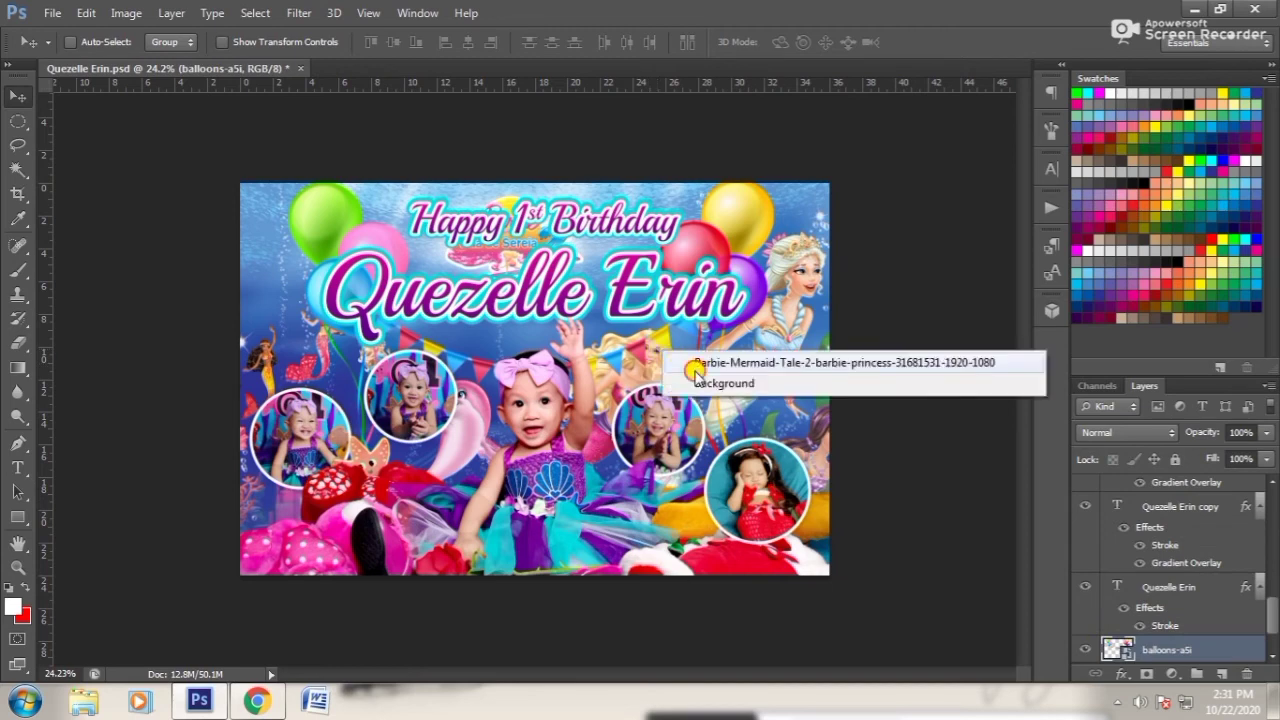
left_click(700, 323)
- Briefly switch to the Eraser, then reposition the IMG_20201018_190518 circle photo layer
key("e")
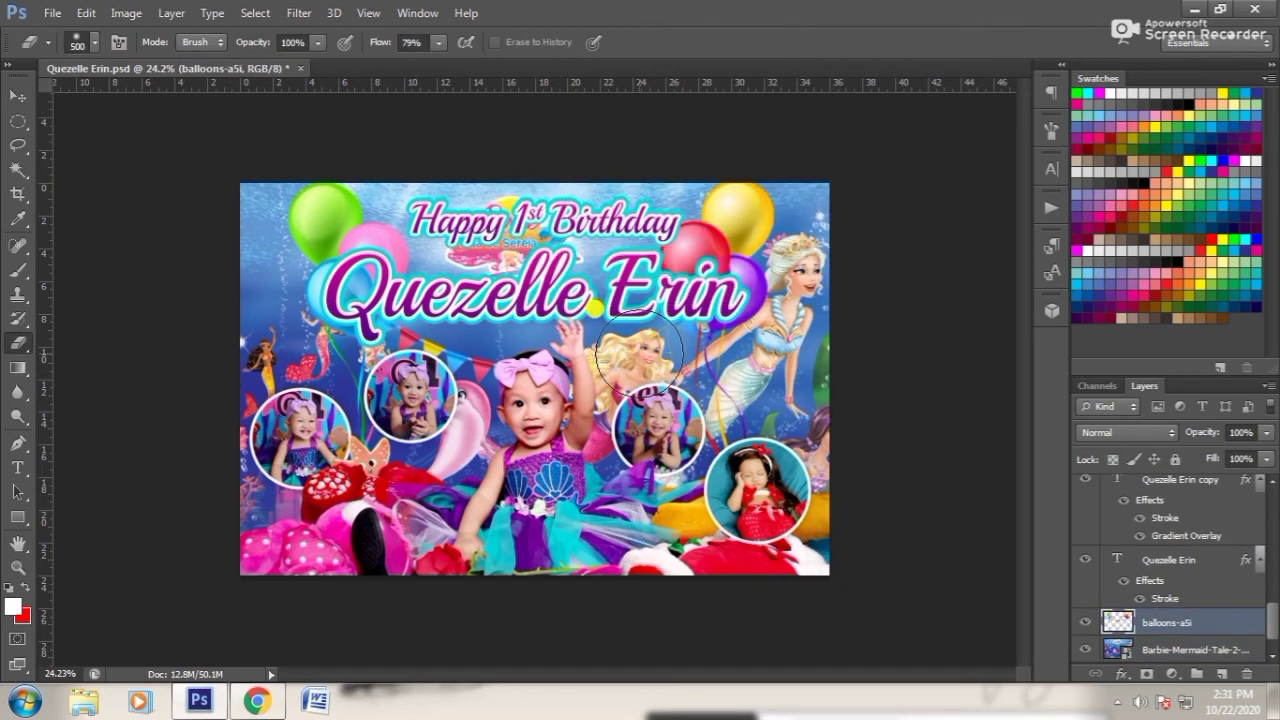
left_click(18, 98)
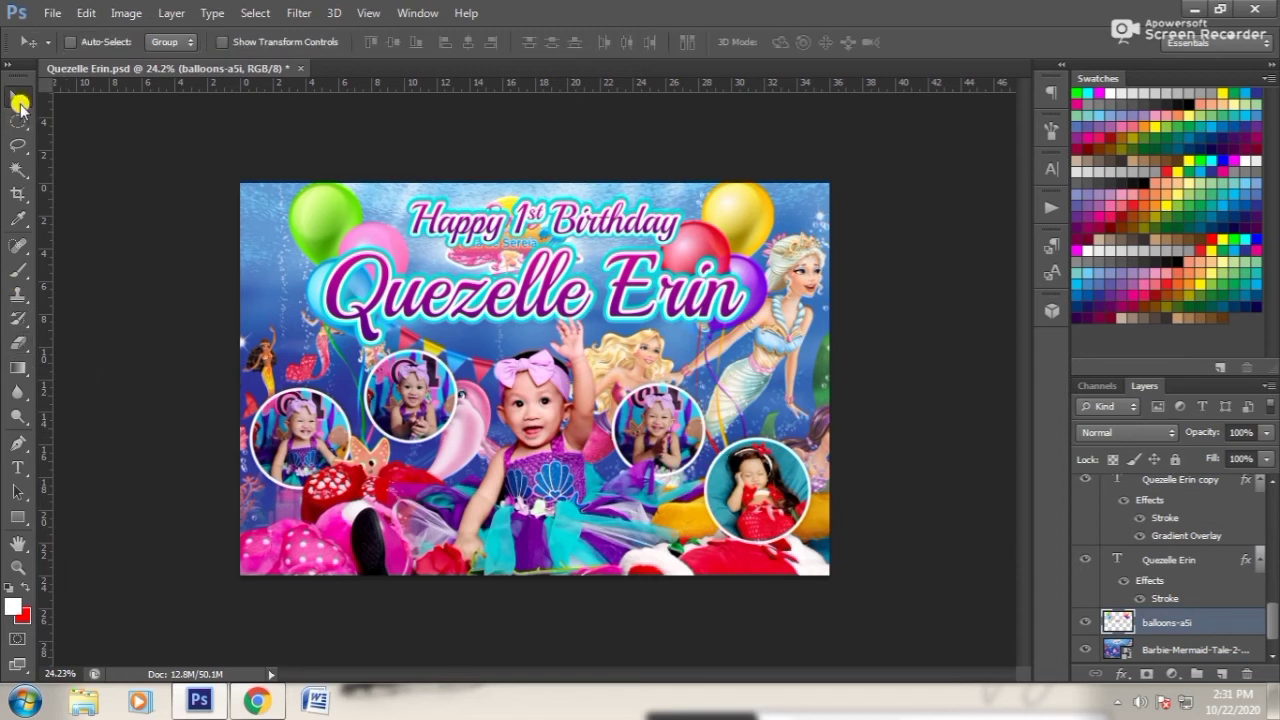
right_click(757, 462)
left_click(740, 440)
left_click(1083, 570)
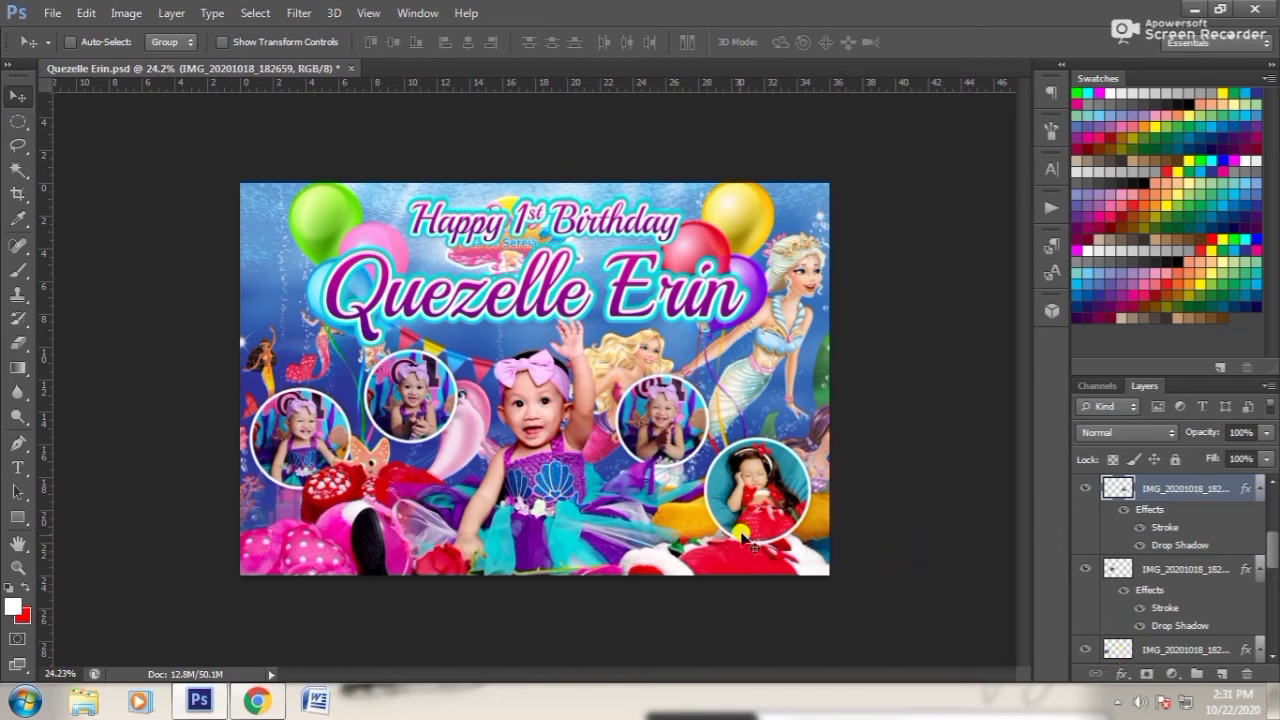
right_click(562, 474)
left_click(580, 486)
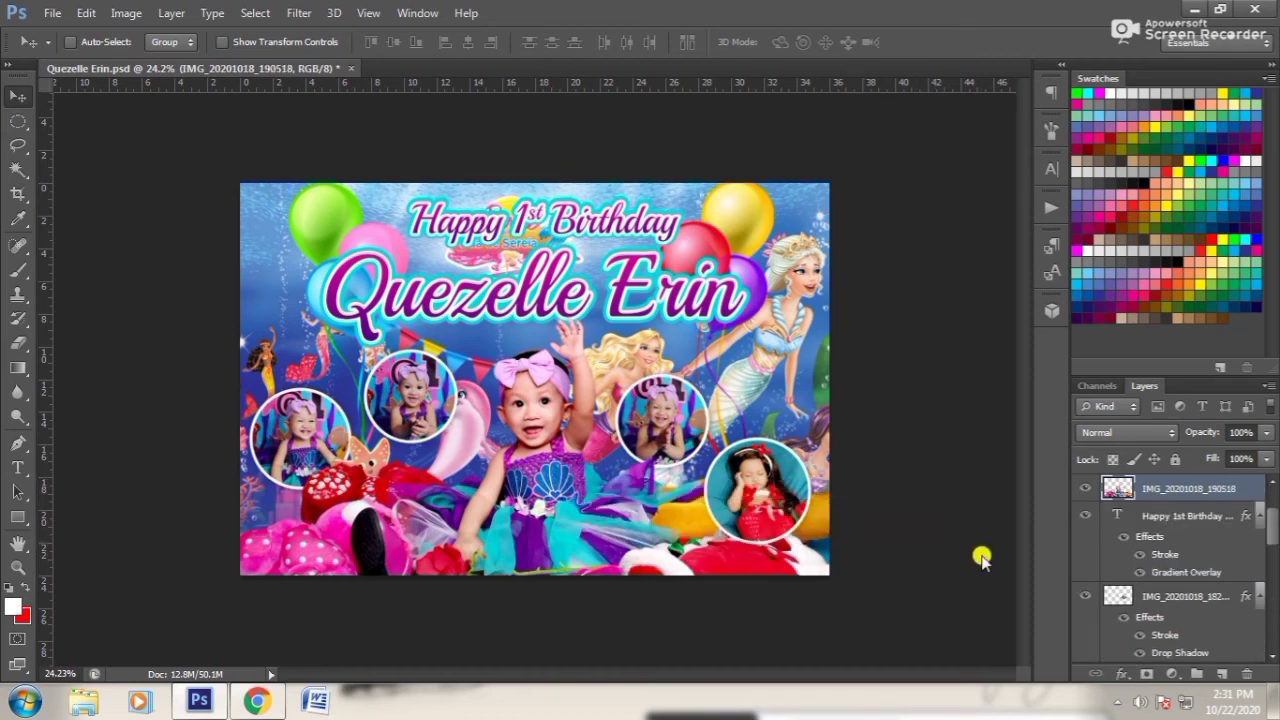
- Save the banner over the existing PSD and switch to Facebook in the browser
key("ctrl+shift+s")
left_click(840, 426)
key("Return")
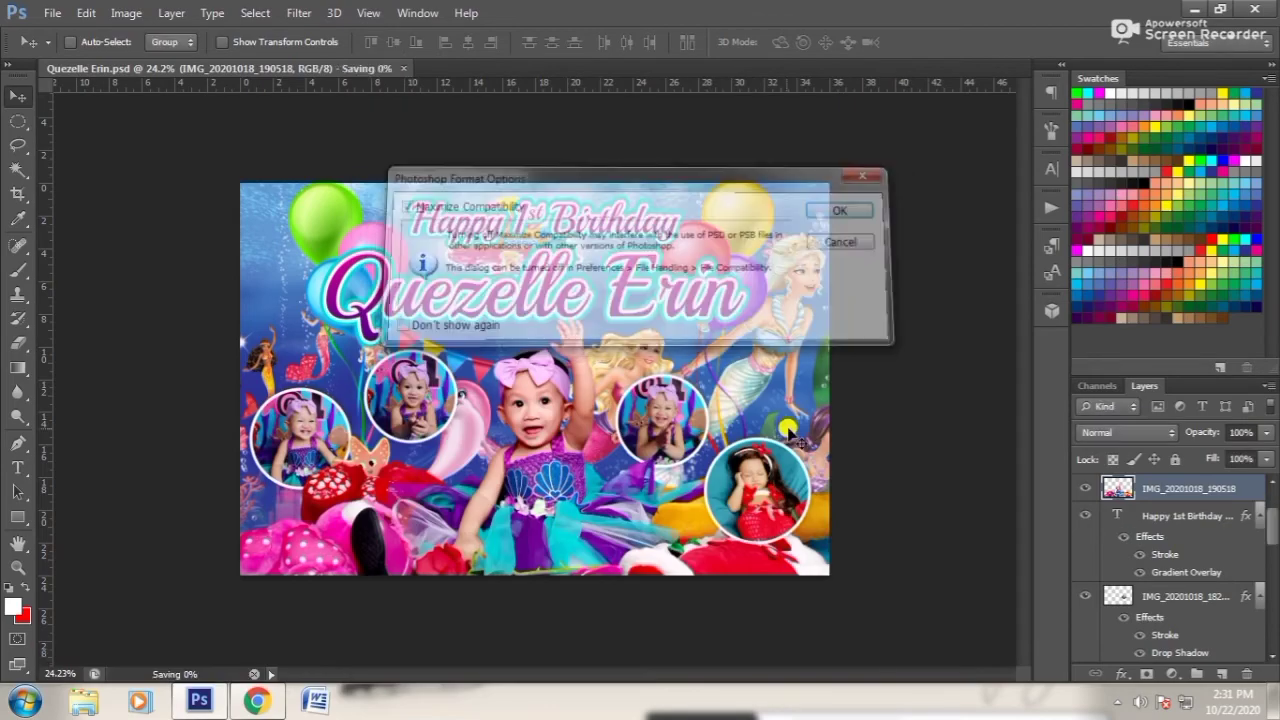
left_click(257, 700)
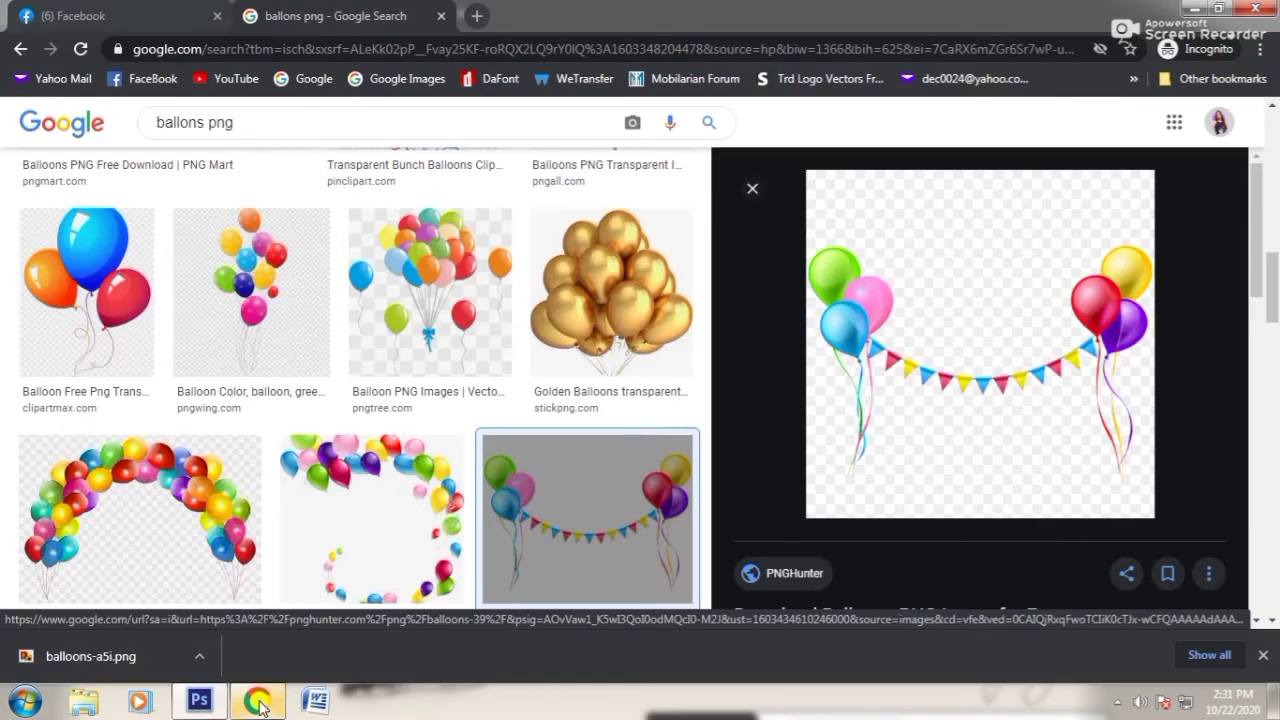
left_click(190, 18)
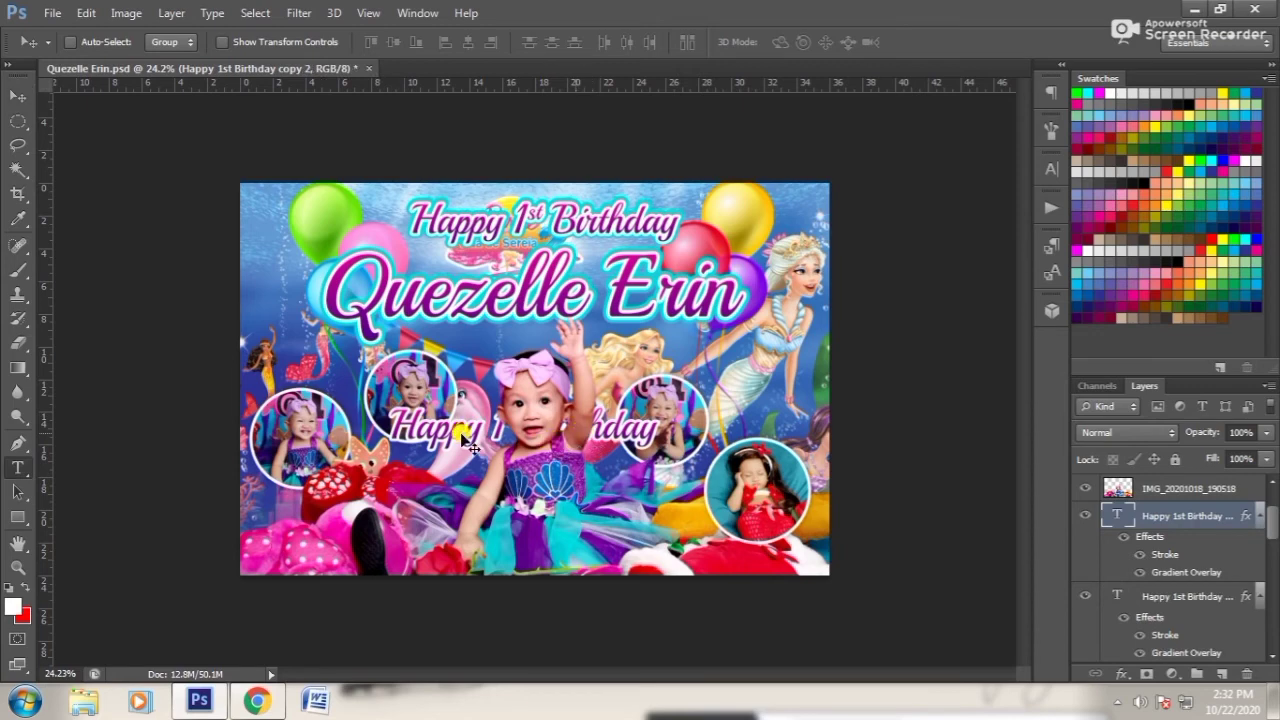
- Turn the copied title into the date 'October 22, 2020' and shrink it to about a third
double_click(465, 440)
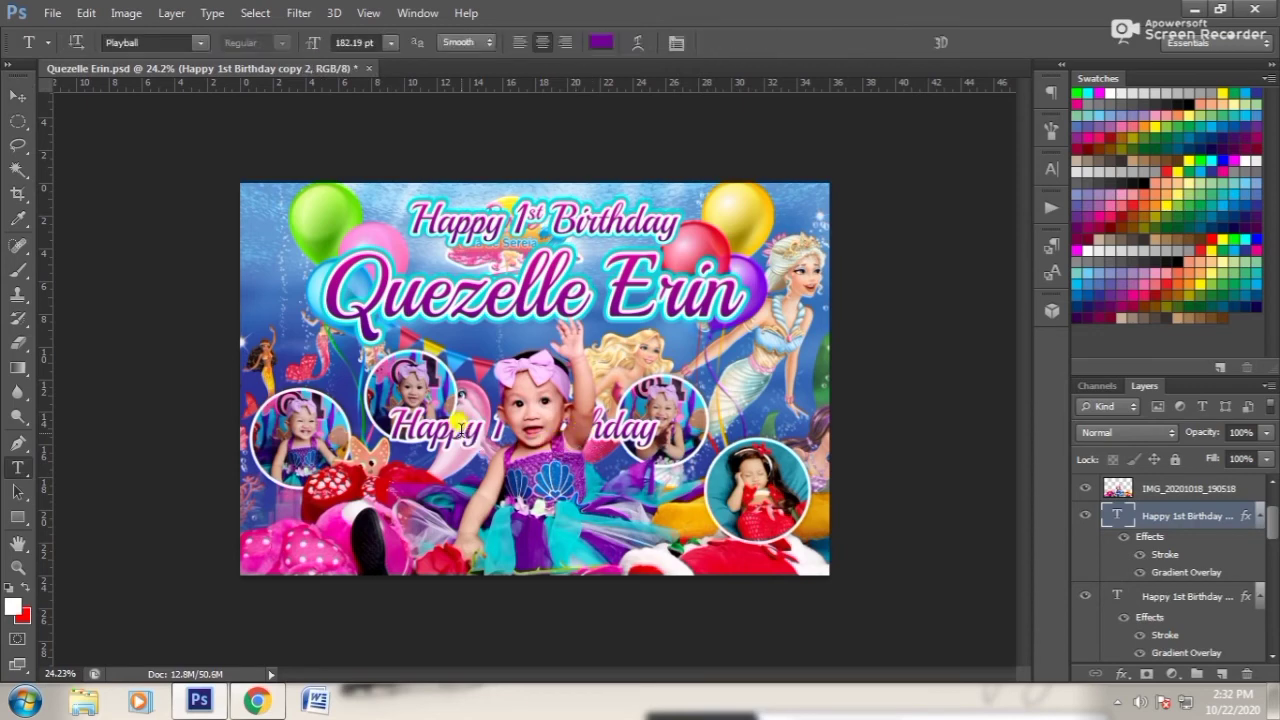
left_click(17, 95)
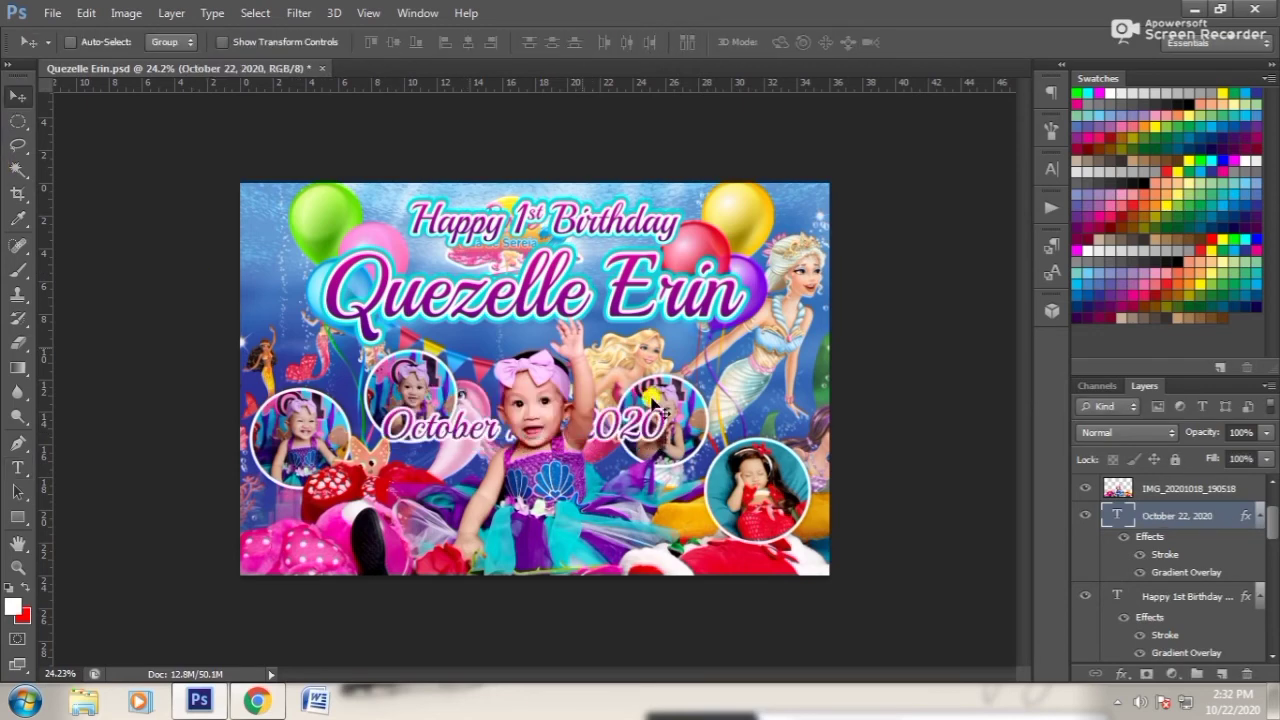
key("ctrl+t")
mouse_move(668, 395)
left_mouse_down()
mouse_move(519, 430)
mouse_move(569, 331)
left_mouse_up()
key("Return")
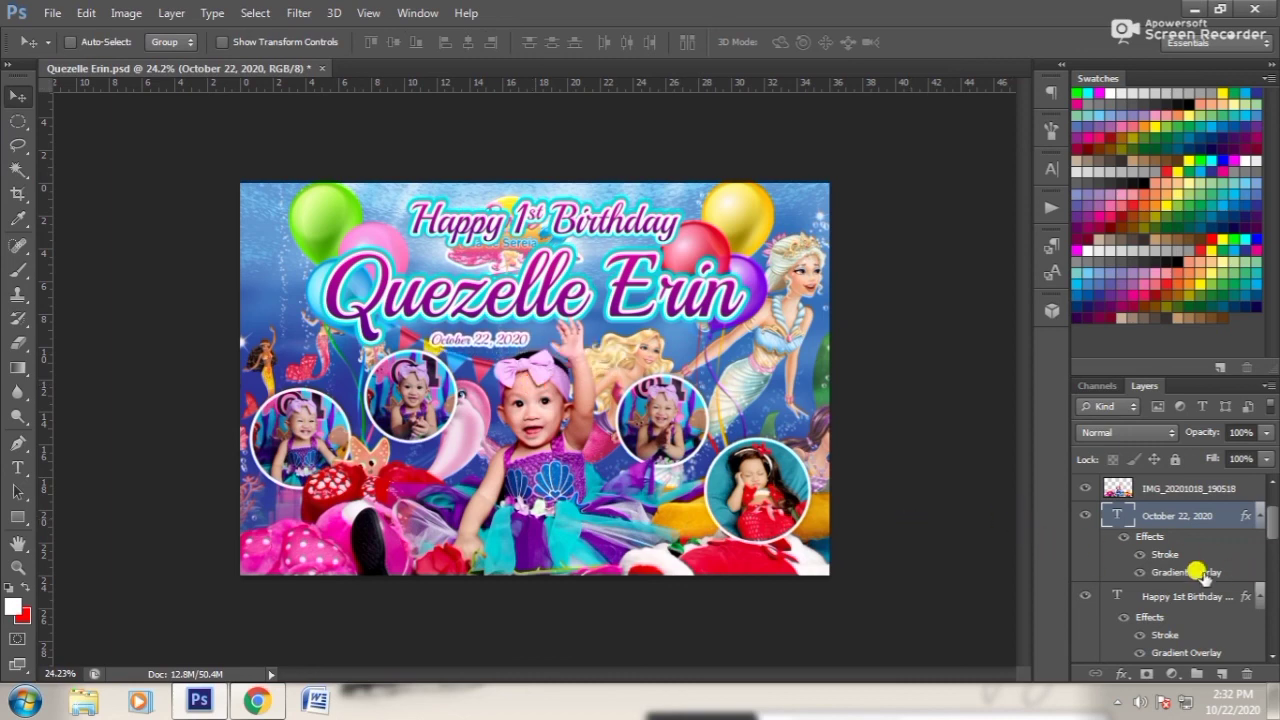
- Apply a Stroke layer style to the date text
left_click(1121, 674)
left_click(978, 502)
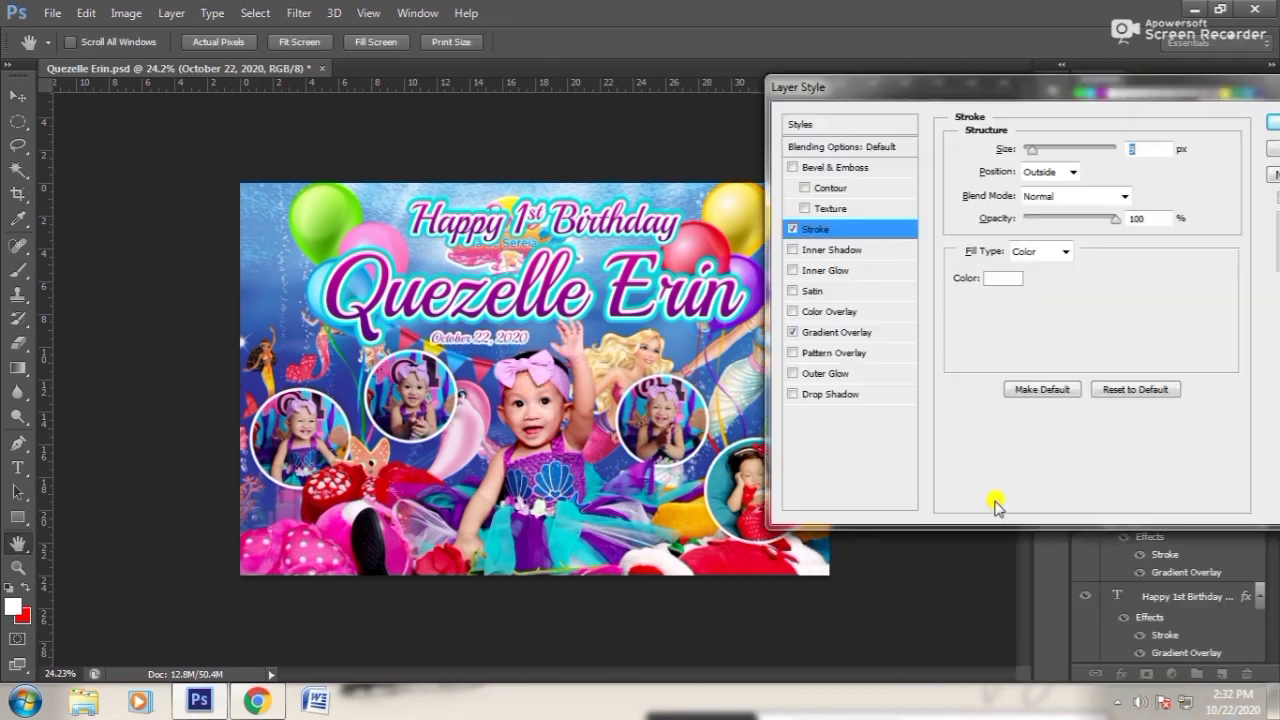
key("Return")
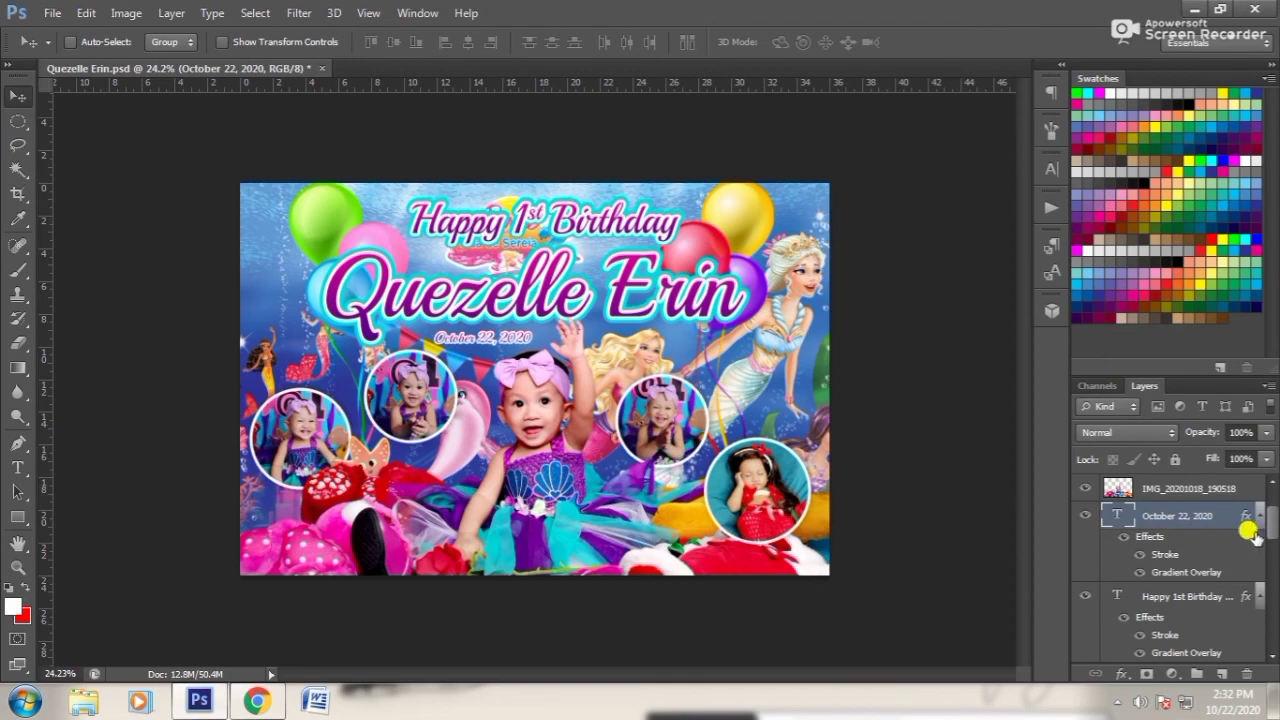
- Fit the whole banner to the window and save the PSD again
key("ctrl+0")
key("ctrl+shift+s")
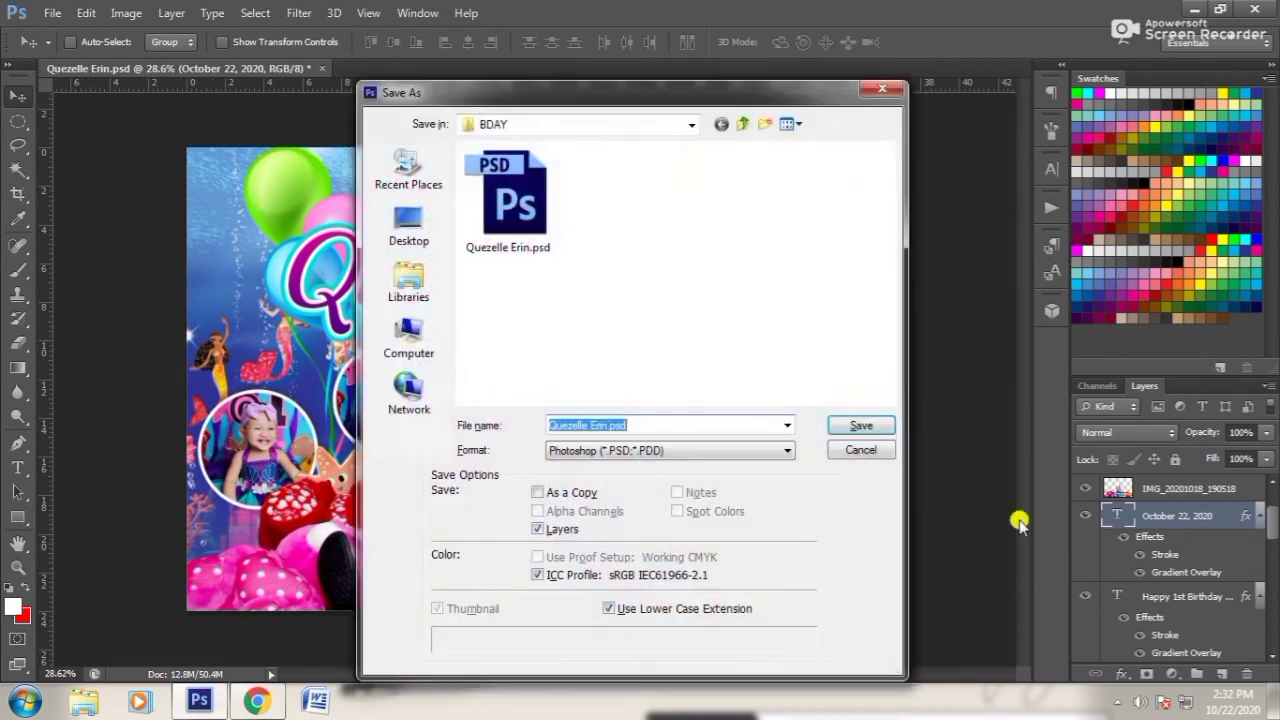
key("Return")
key("Return")
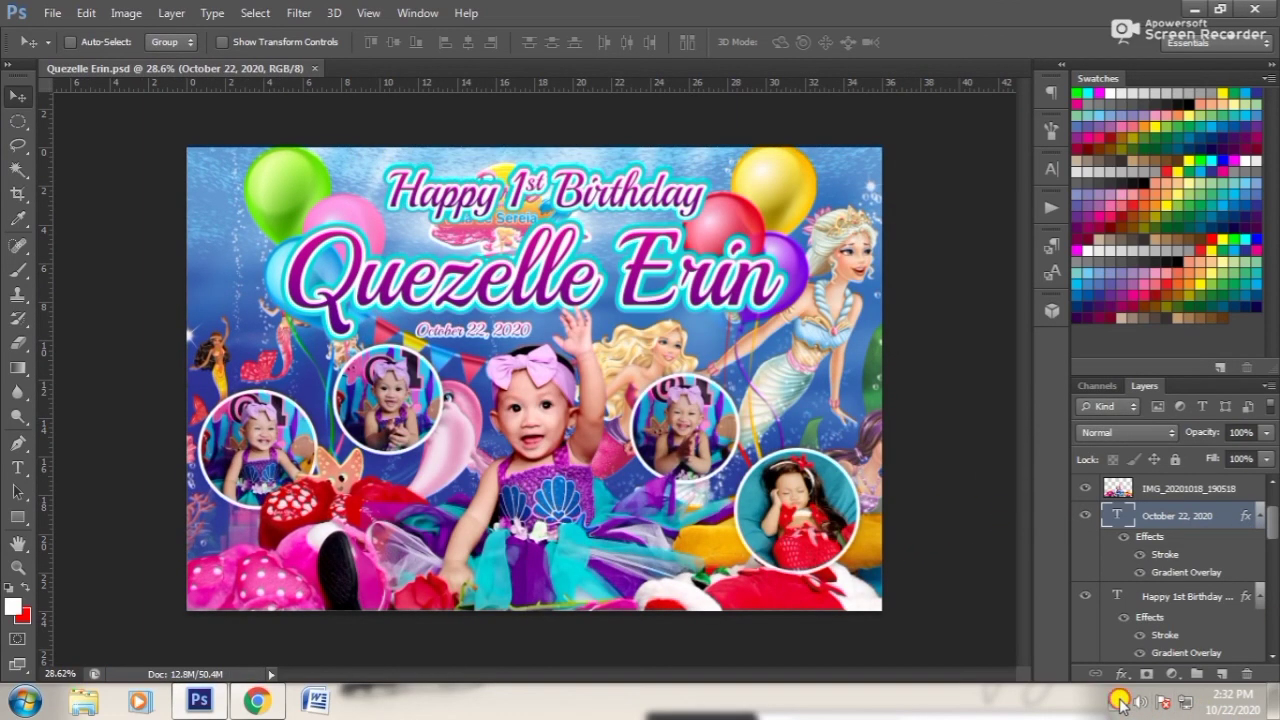
left_click(1120, 703)
right_click(1112, 606)
left_click(908, 424)
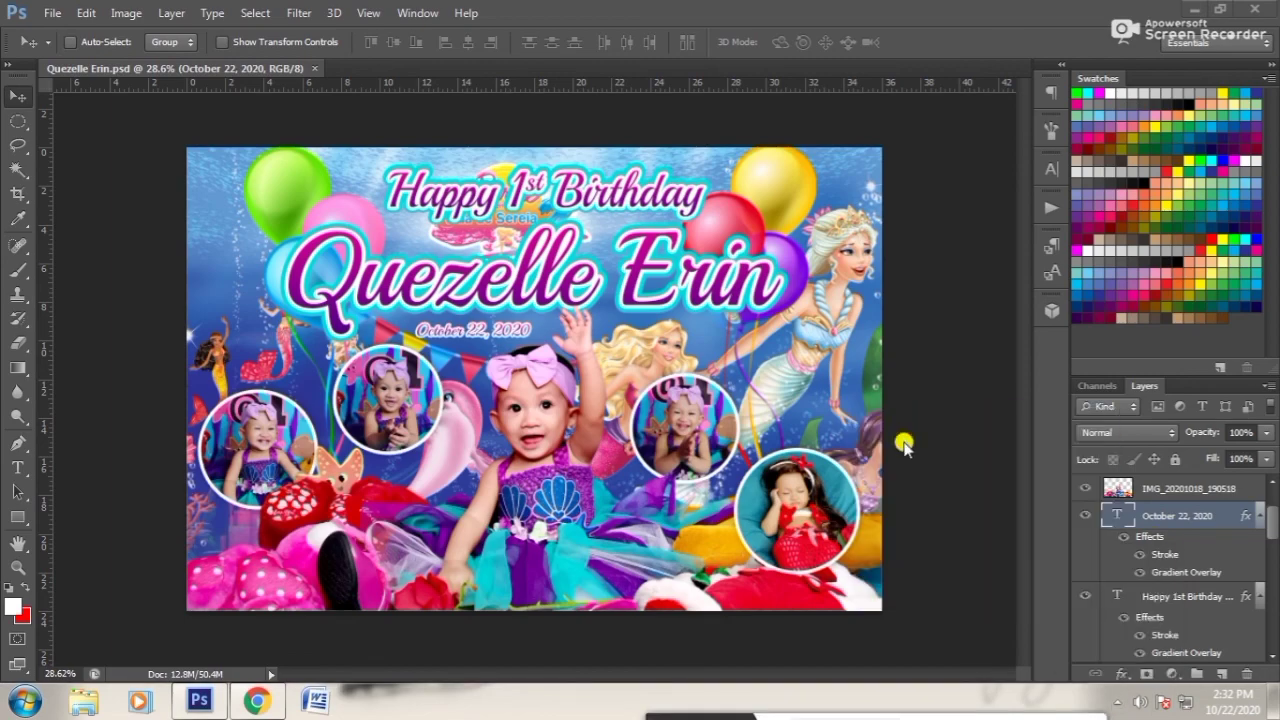